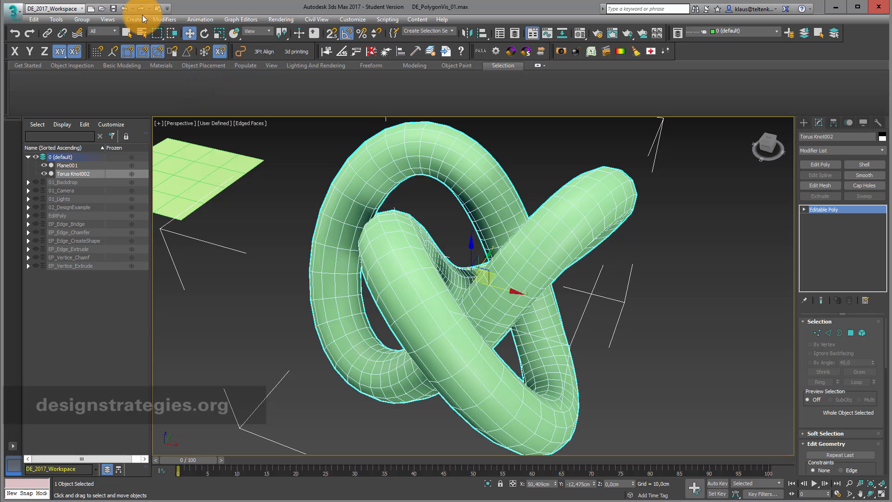
Replace the torus knot's Editable Poly conversion with an Edit Poly modifier and select all of its polygons
left_click(124, 10)
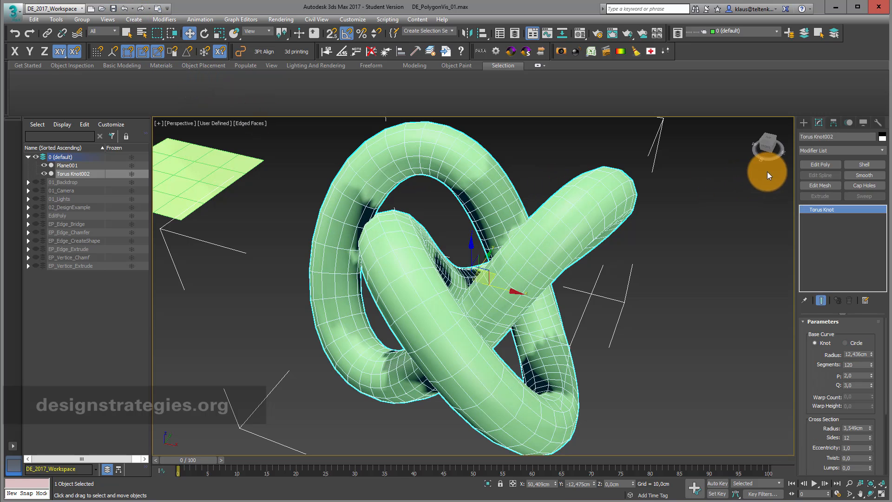
left_click(820, 165)
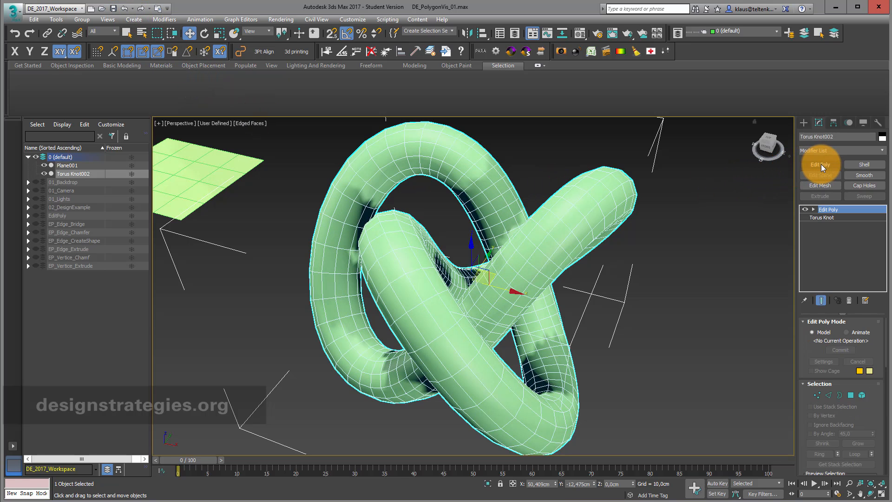
left_click(813, 209)
left_click(831, 241)
key("ctrl+a")
Inset the selected polygons by 0,1 cm with the By Polygon option and delete the inset faces to leave a lattice
scroll(875, 438, "down", 3)
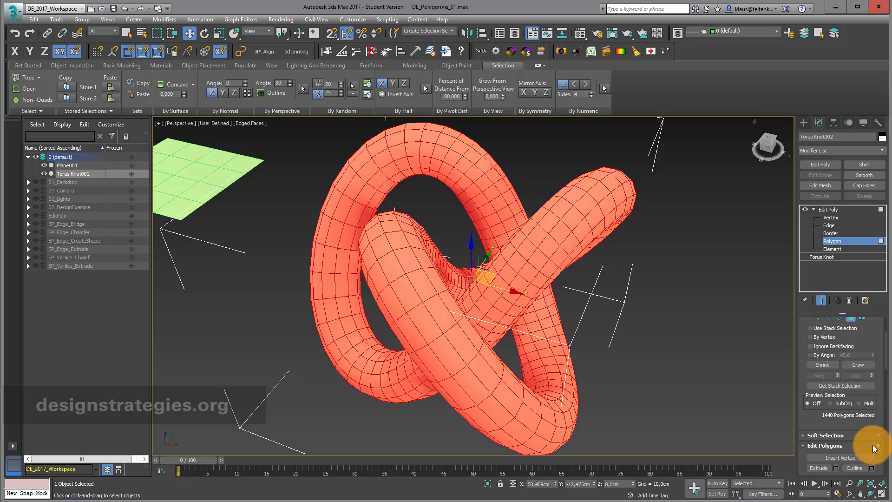
scroll(866, 421, "down", 2)
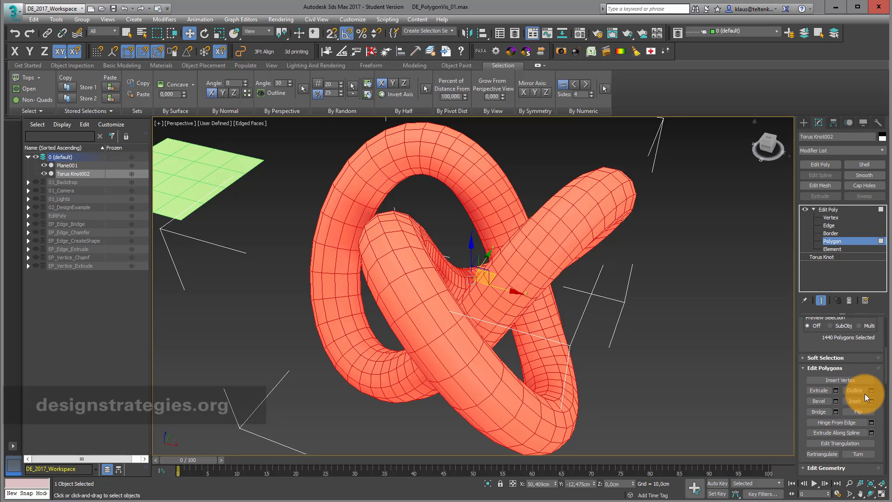
left_click(872, 400)
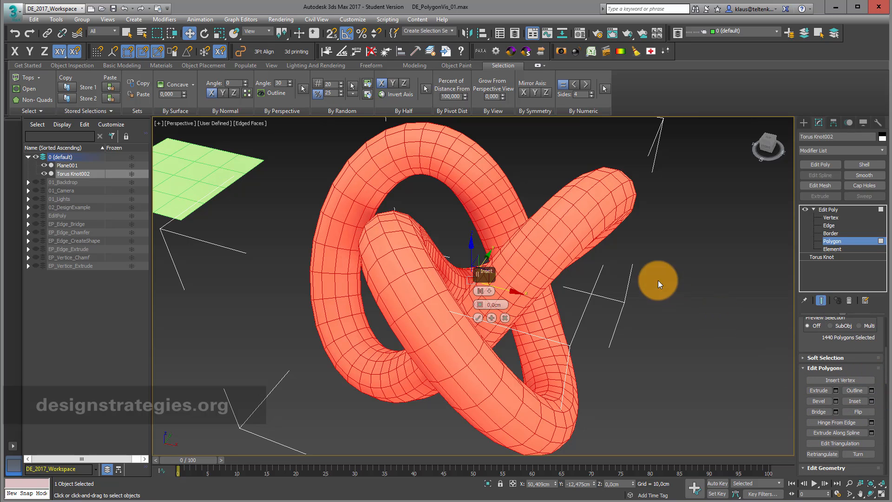
left_click(483, 290)
left_click(500, 305)
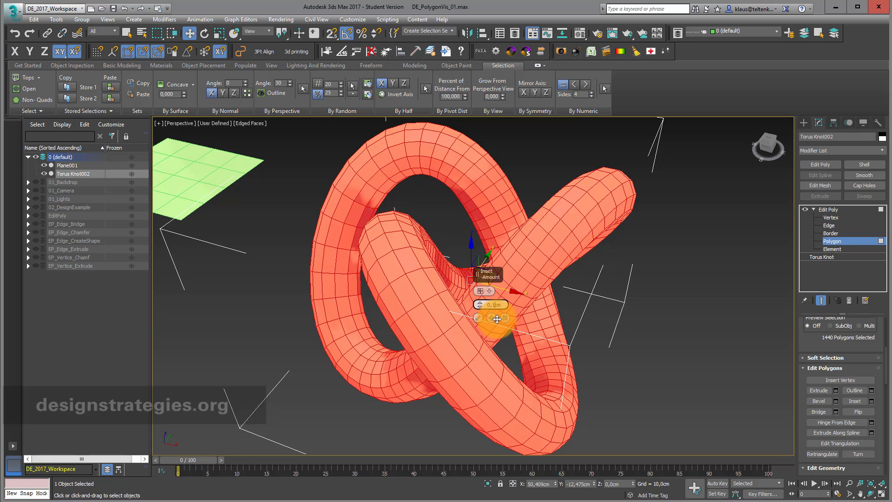
left_click(492, 318)
left_click(478, 317)
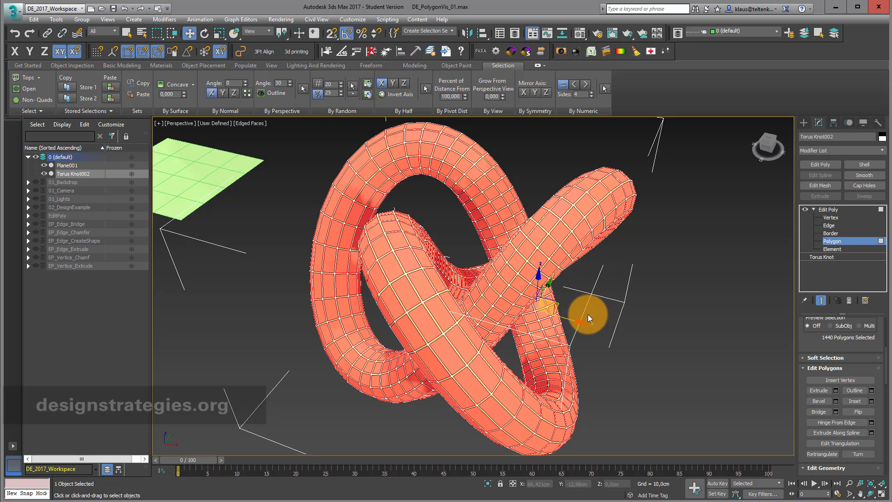
left_click(587, 314)
Return to the base Torus Knot level, accepting the topology warning, and set the cross-section radius to 4,792 cm
left_click(824, 256)
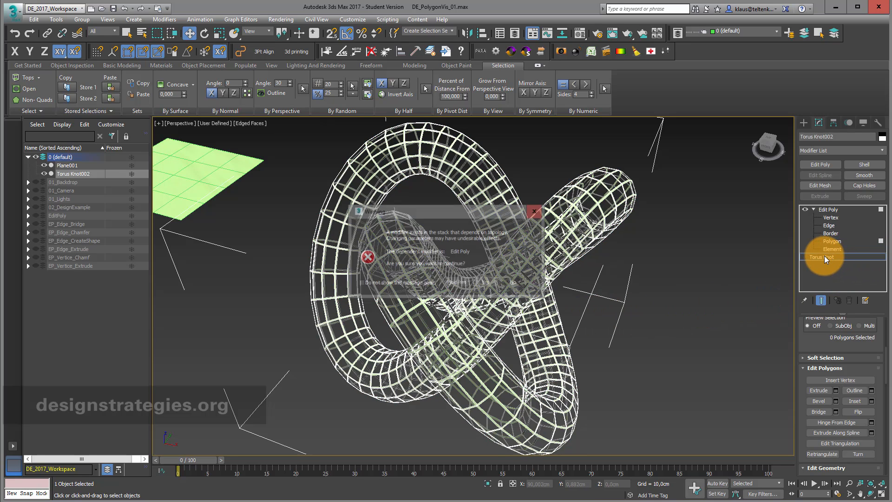
left_click(485, 283)
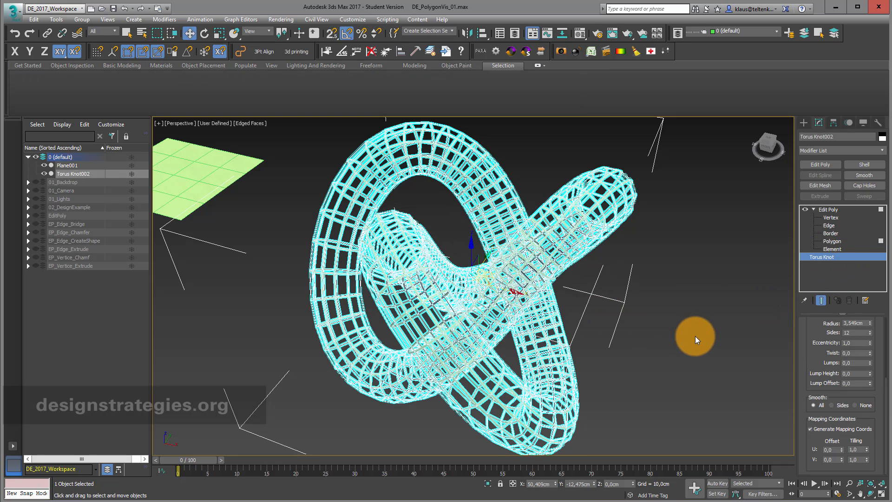
scroll(805, 364, "down", 5)
left_click_drag(804, 363, 806, 401)
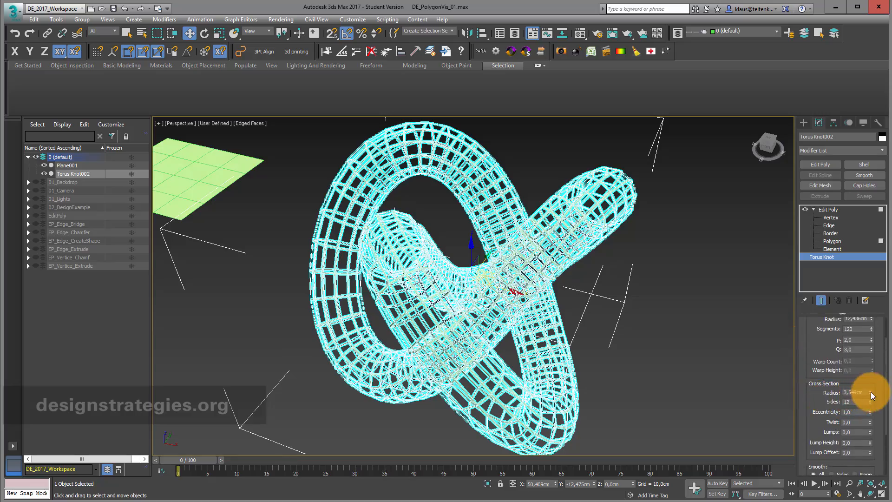
left_click_drag(871, 393, 860, 368)
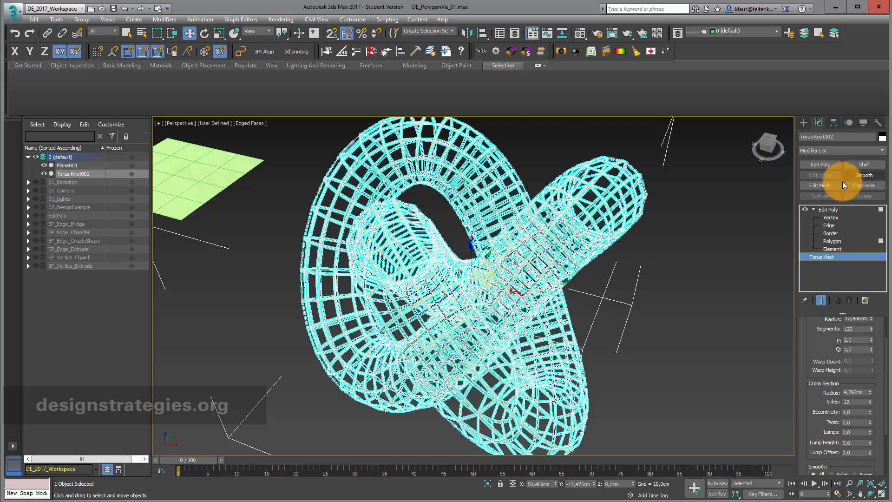
left_click(812, 209)
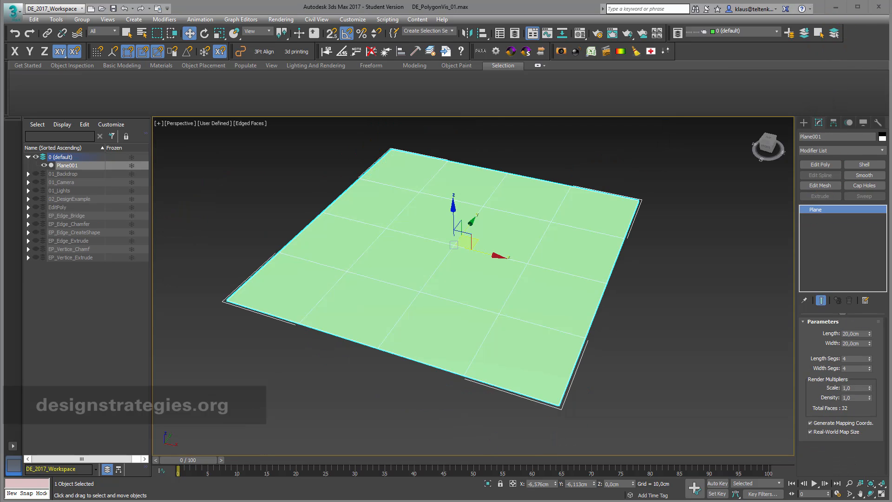
Add an Edit Poly modifier to the plane and move one interior vertex along Z at Vertex level
left_click(833, 163)
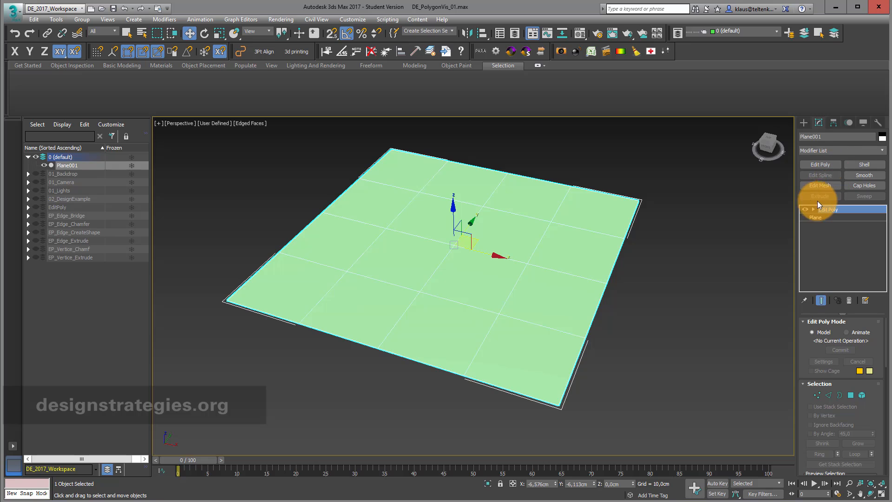
left_click(813, 209)
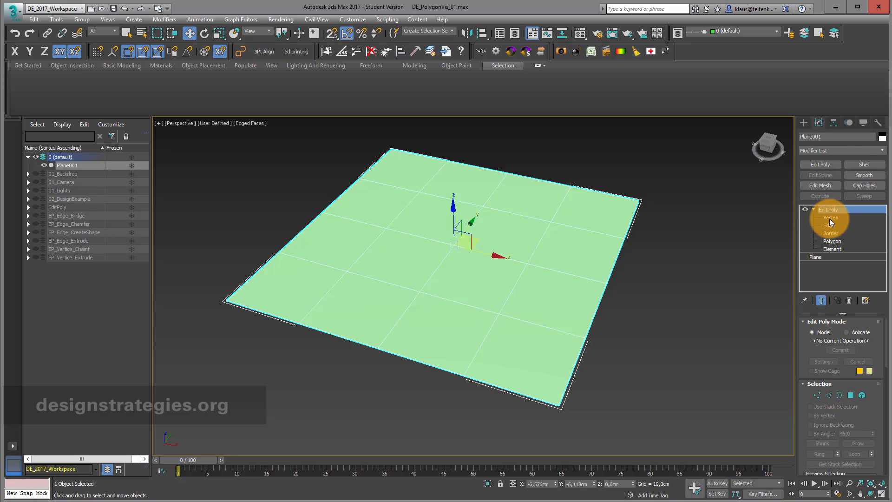
left_click(831, 217)
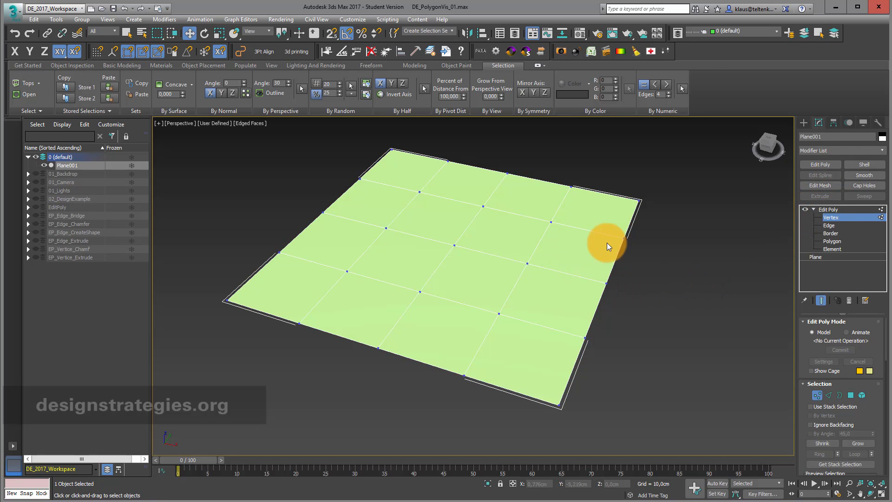
left_click_drag(576, 236, 563, 201)
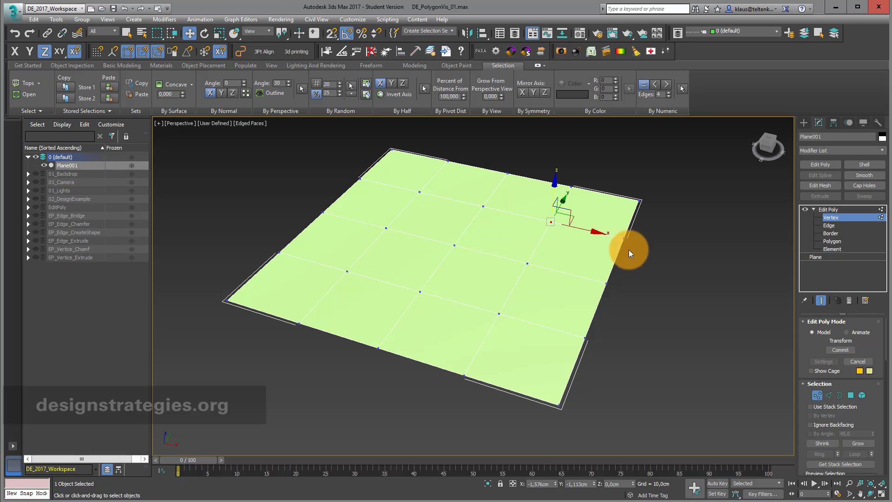
Select two interior edges one after the other at Edge level and the plane's outer boundary at Border level
left_click(826, 226)
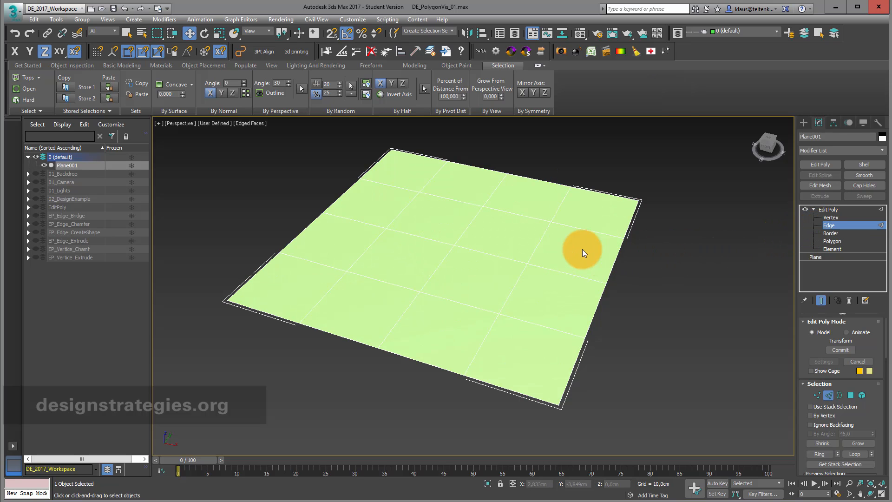
left_click(539, 245)
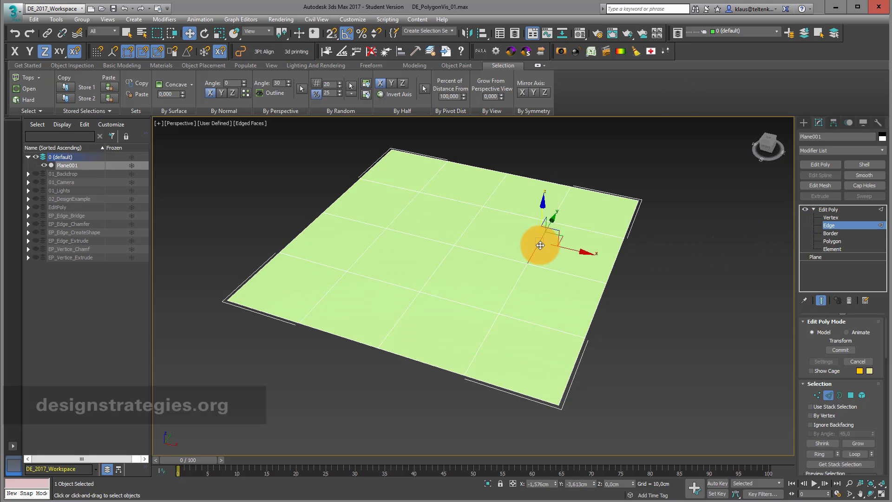
left_click(572, 229)
left_click(835, 235)
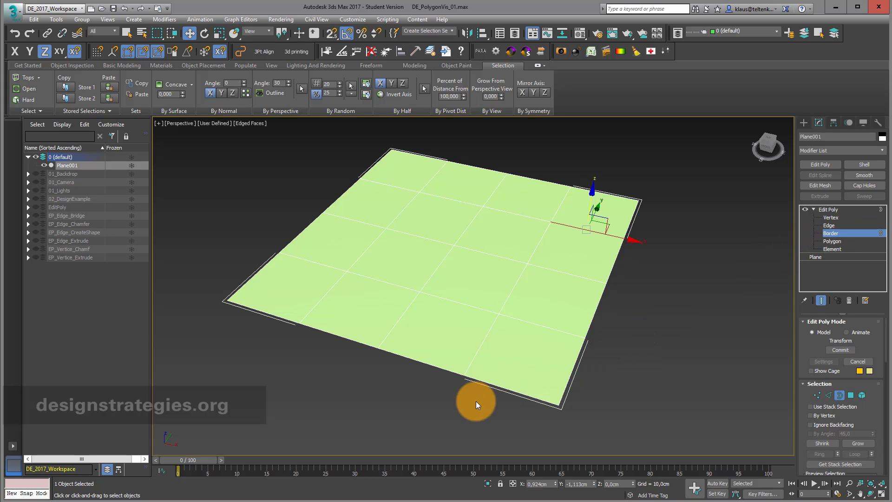
left_click(471, 380)
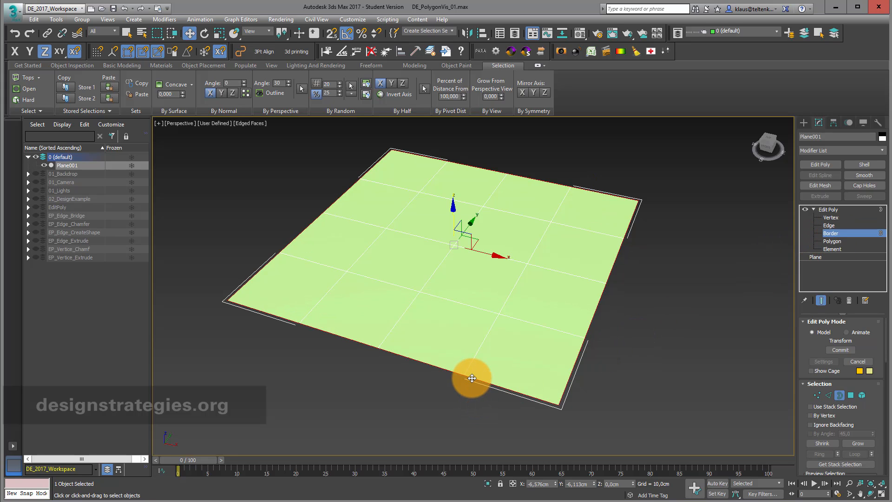
Delete one interior polygon of the plane and select the border of the resulting hole
left_click(841, 242)
left_click(513, 249)
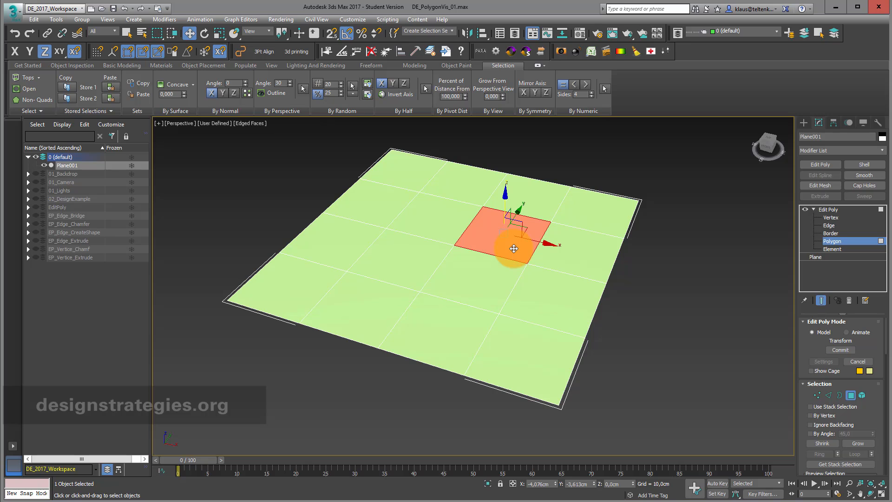
key("Delete")
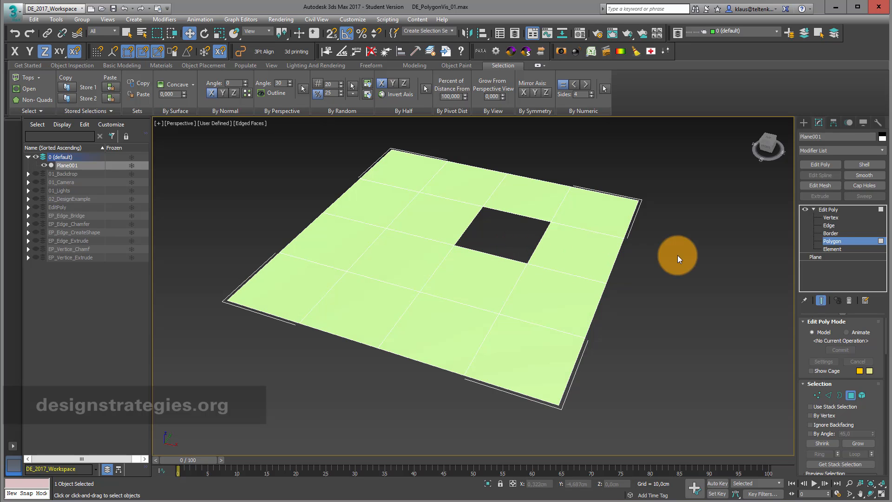
left_click(833, 233)
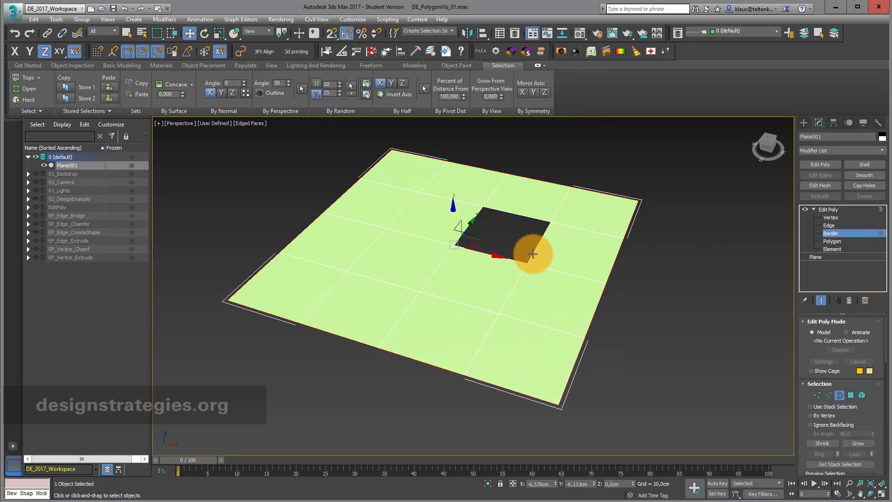
left_click(533, 254)
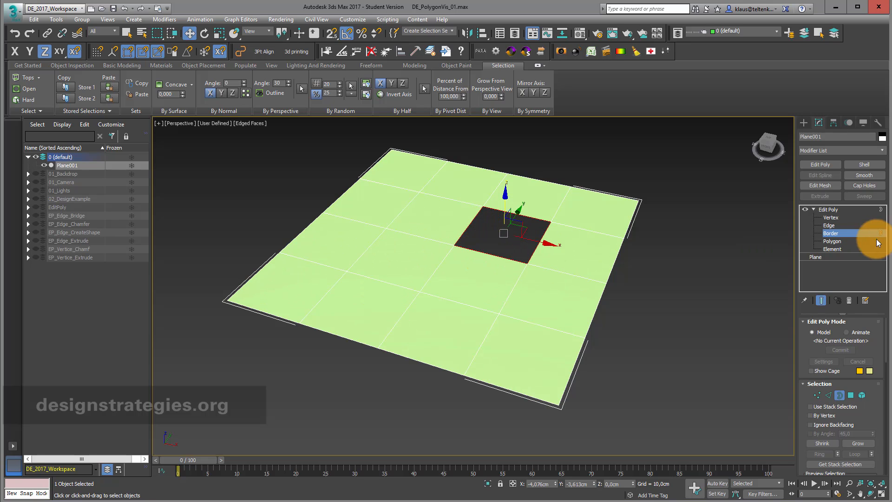
Select individual polygons around the hole at Polygon level, finishing with the single corner polygon
left_click(848, 241)
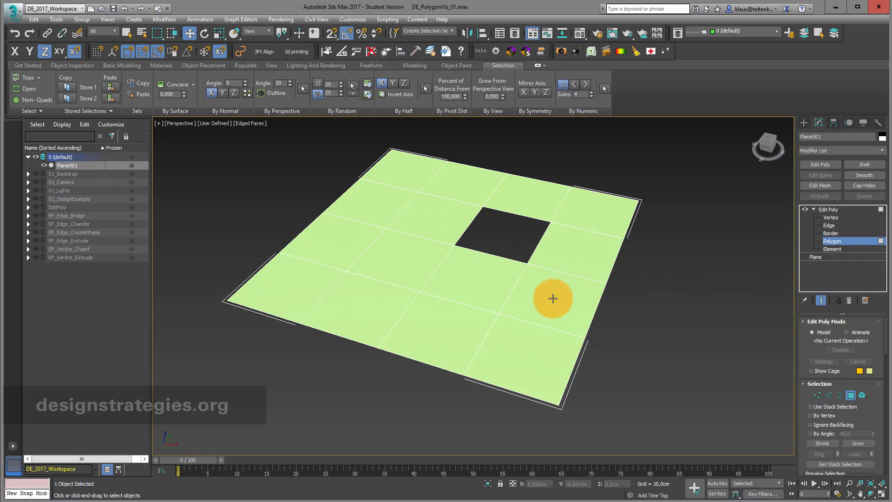
left_click(552, 298)
left_click(572, 243)
left_click(521, 204, "ctrl")
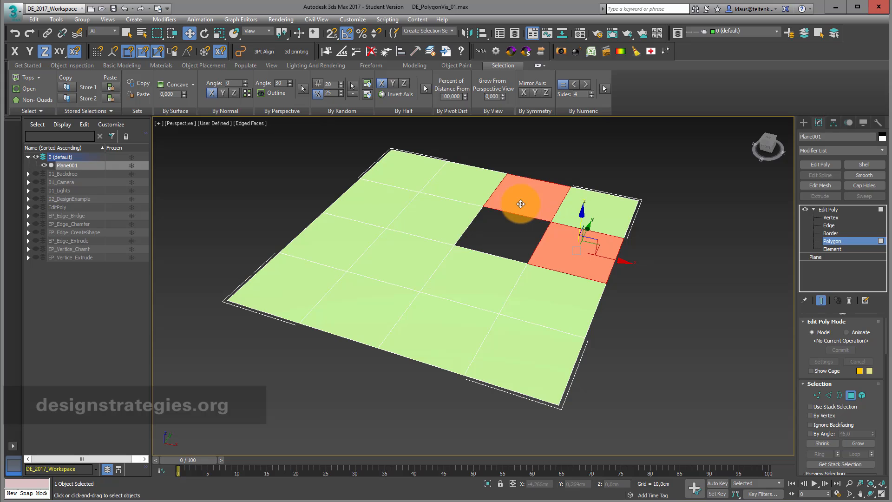
left_click(592, 205)
Clone the whole plane mesh about 21 cm along X at Element level with Clone To Element, and select each element separately
left_click(843, 250)
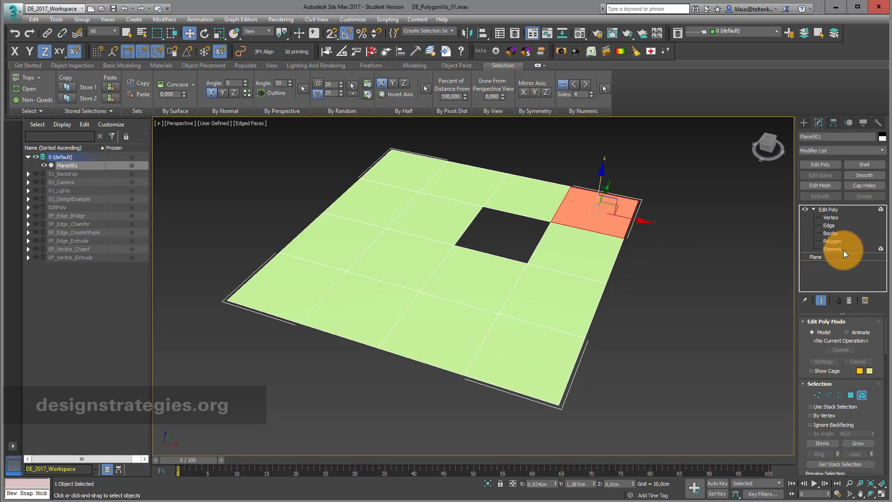
left_click(568, 295)
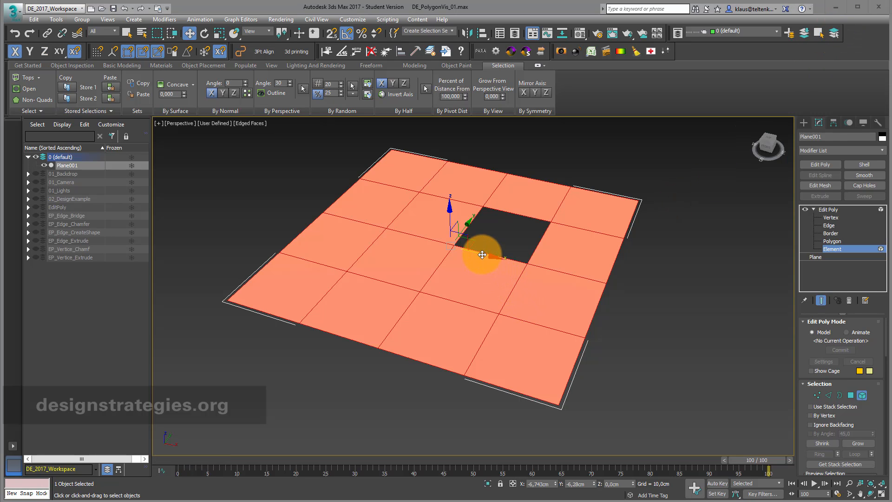
left_click_drag(482, 255, 832, 359, "shift")
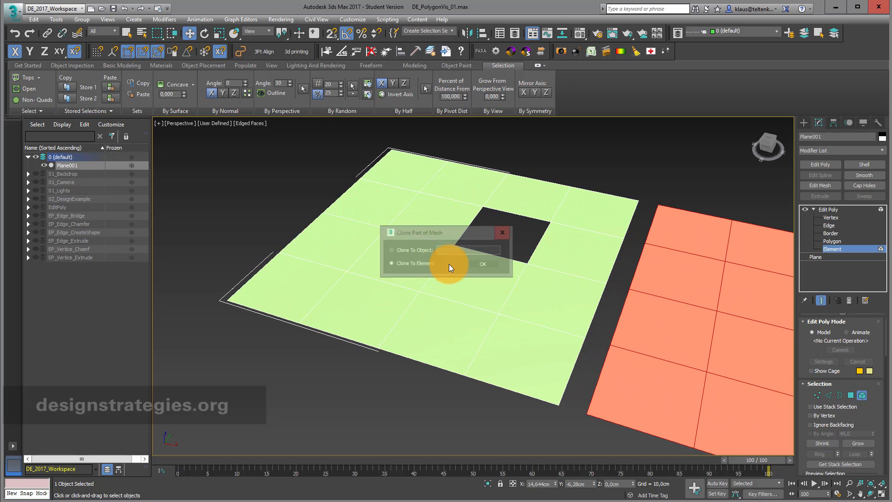
left_click(394, 250)
left_click(392, 261)
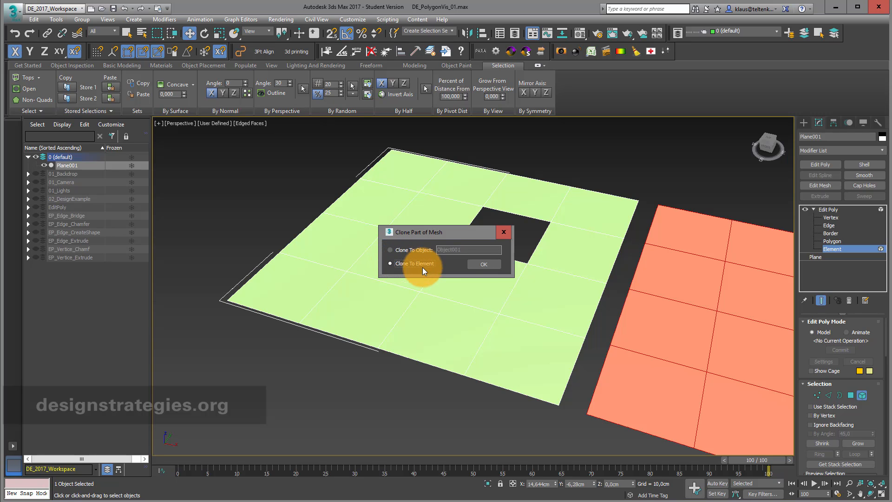
left_click(483, 265)
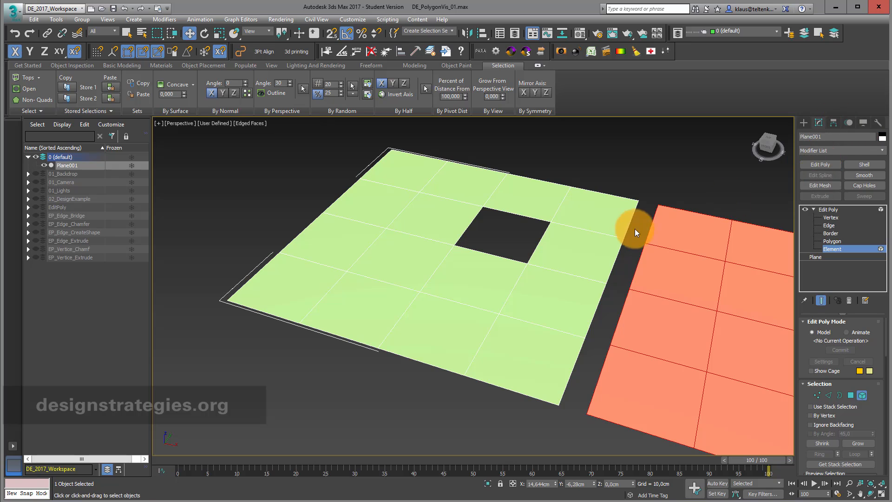
left_click(559, 313)
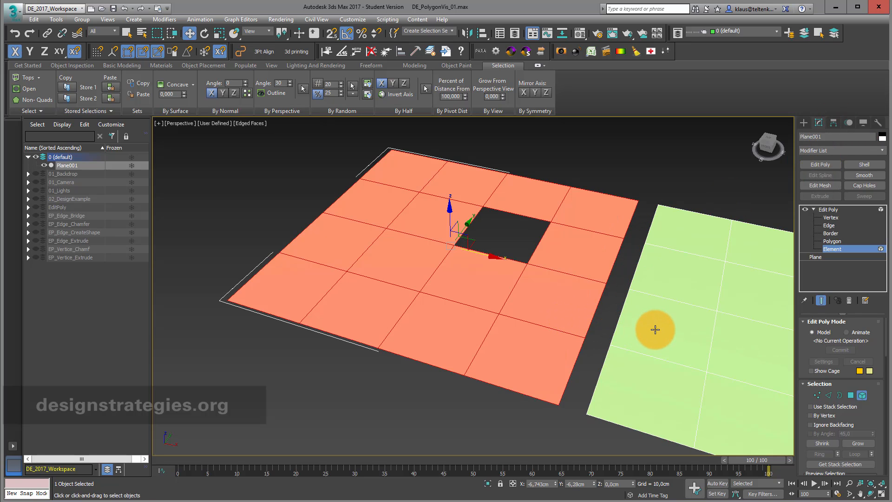
left_click(689, 337)
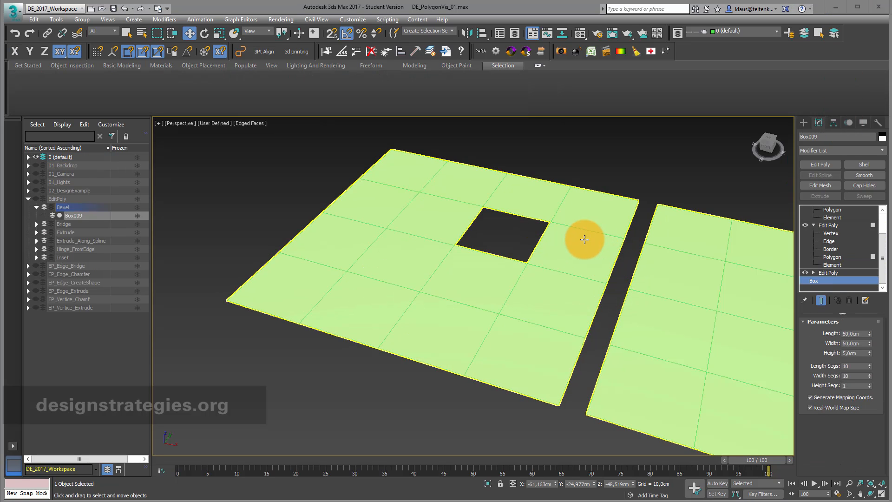
Select the plane object and delete its Edit Poly modifier, keeping only the base Plane
left_click(604, 241)
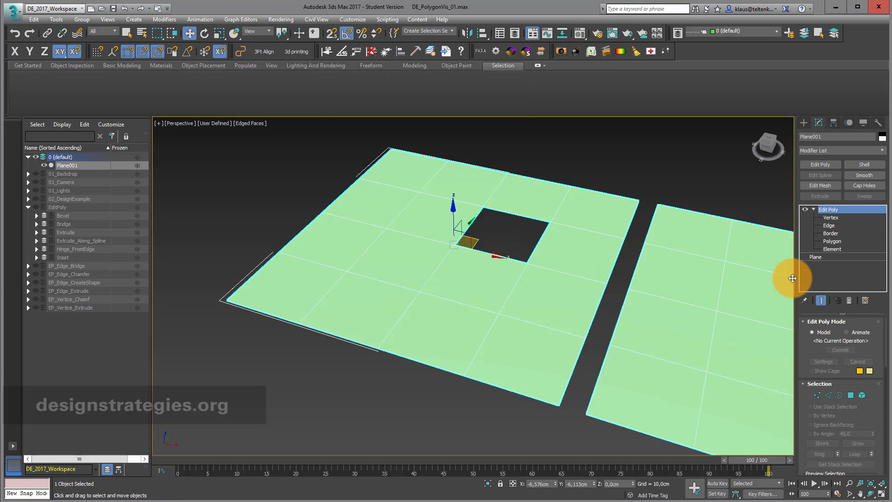
left_click(849, 300)
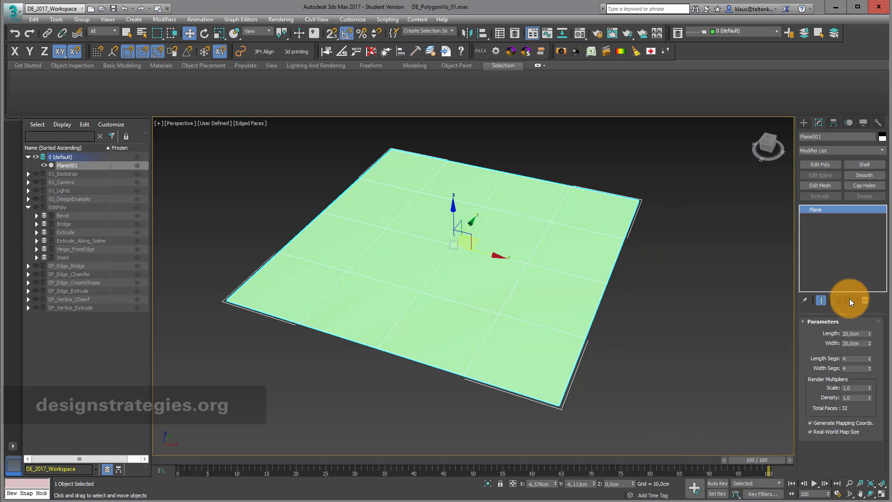
Set both the length segments and the width segments of the plane to 10
double_click(852, 358)
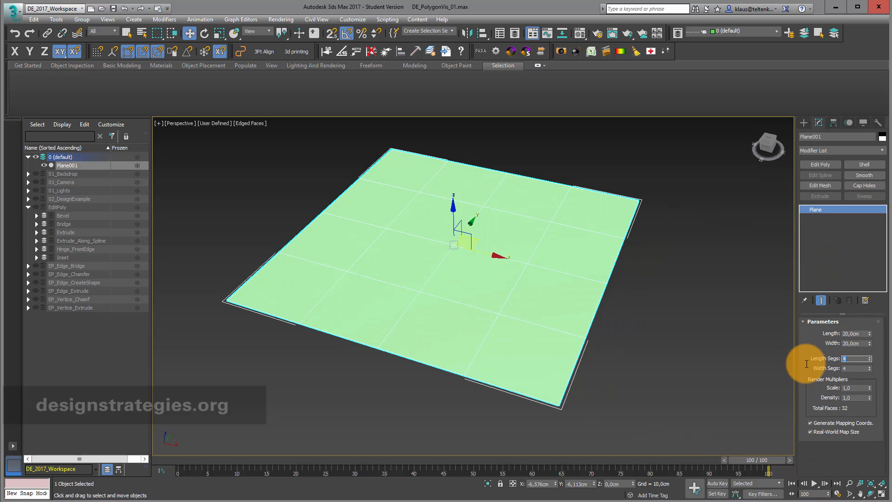
type("10")
key("Return")
double_click(842, 368)
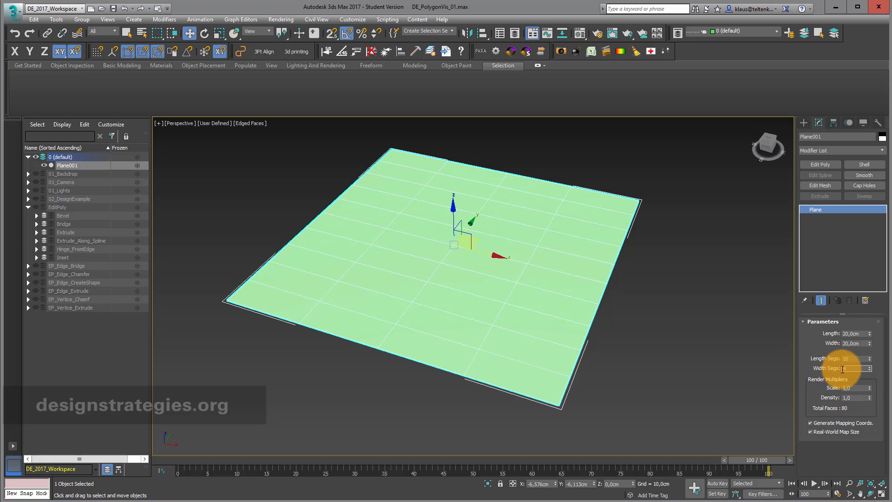
type("10")
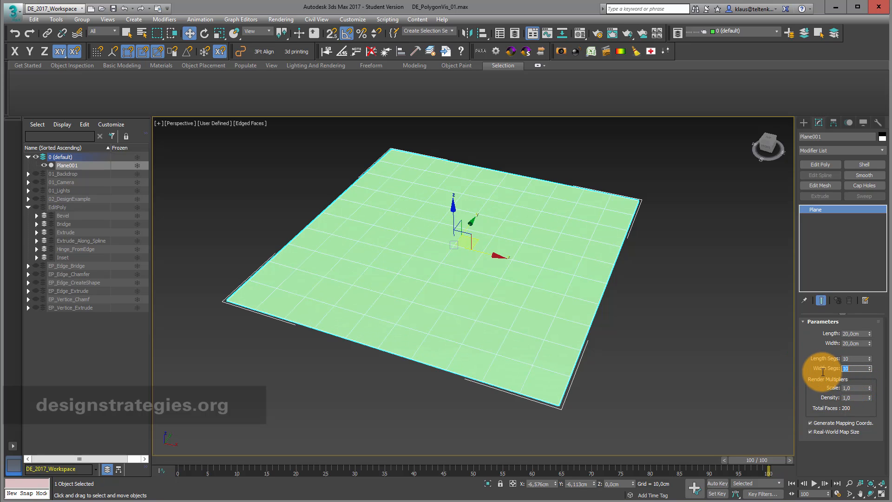
key("Return")
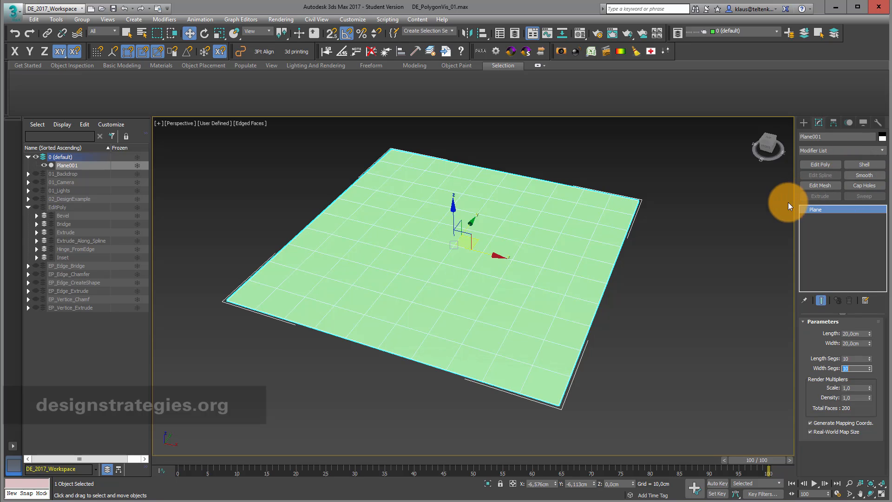
Apply a Shell modifier to the plane to give it thickness
left_click(611, 296)
left_click(572, 289)
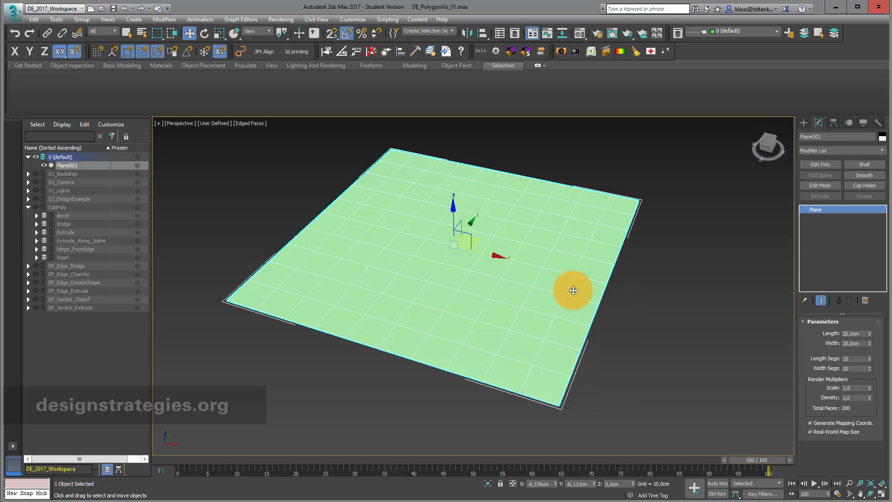
type("xshell")
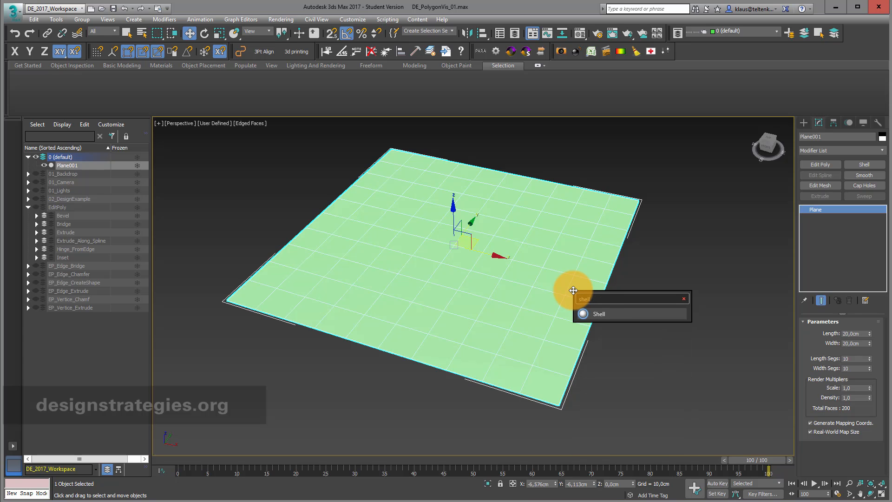
left_click(587, 314)
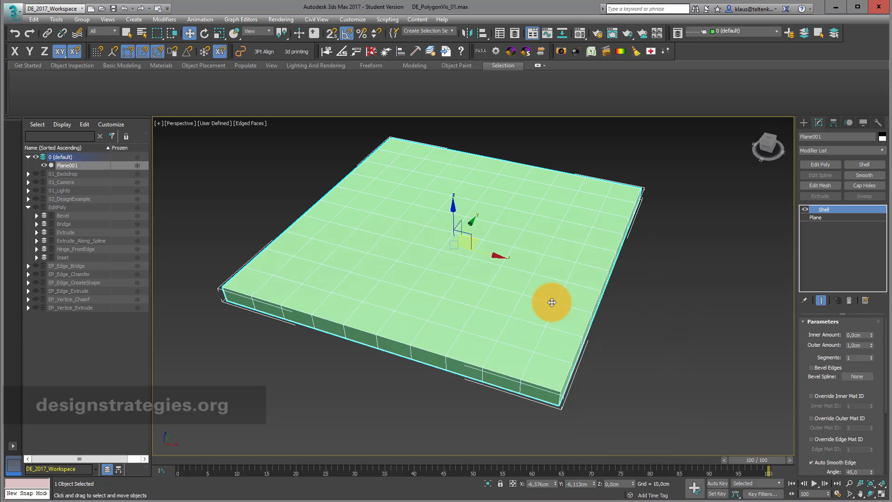
Add an Edit Poly modifier above the Shell and enter its Polygon level
key("ctrl+r")
left_click_drag(325, 308, 434, 308)
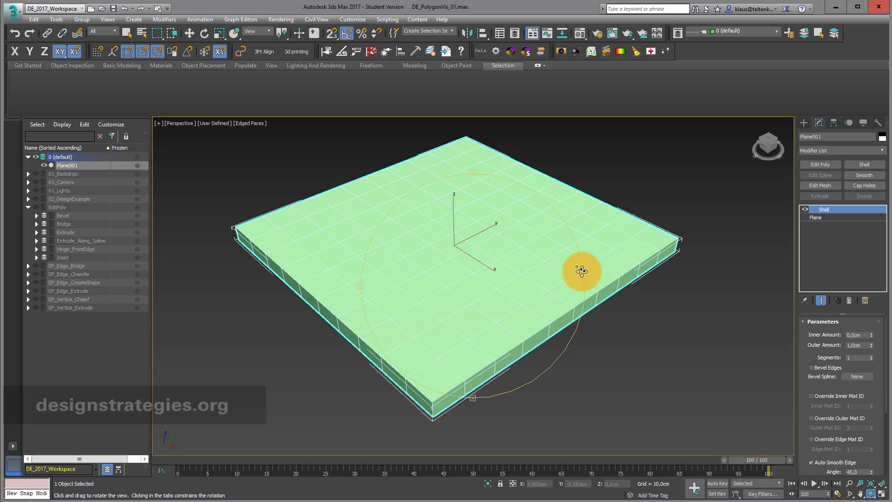
left_click(820, 165)
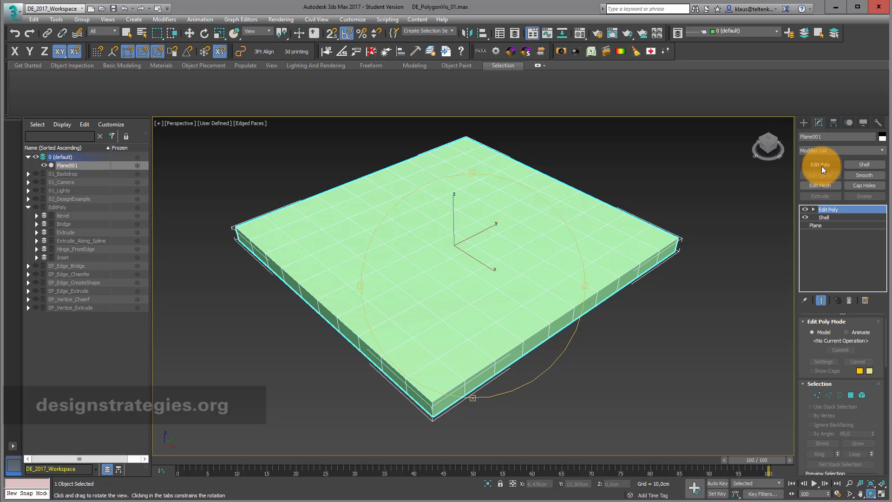
mouse_move(537, 302)
left_mouse_down()
mouse_move(538, 295)
mouse_move(540, 307)
left_mouse_up()
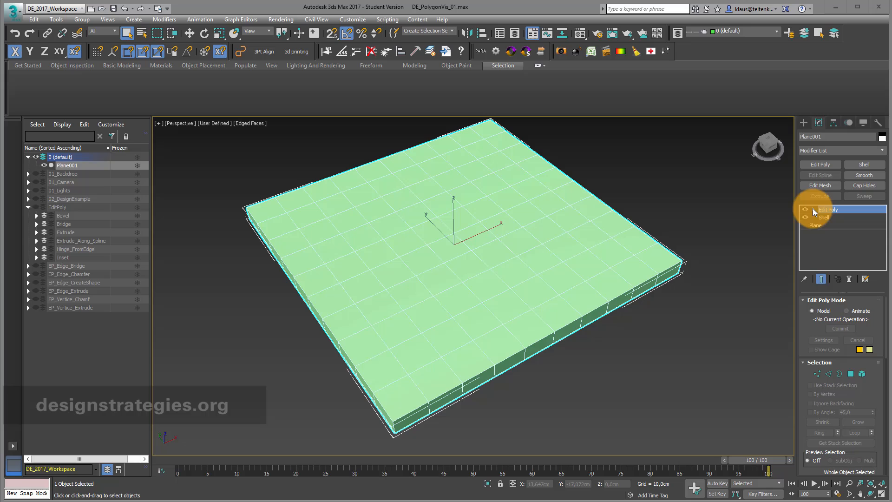
left_click(813, 208)
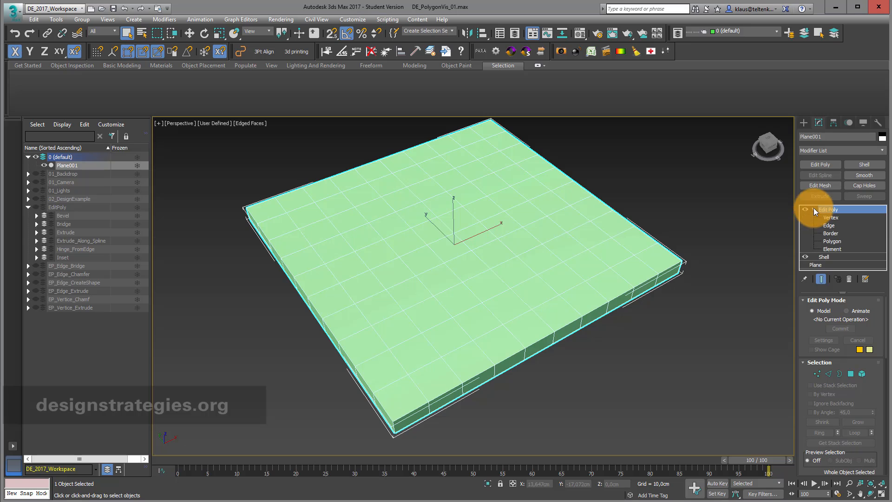
left_click(833, 242)
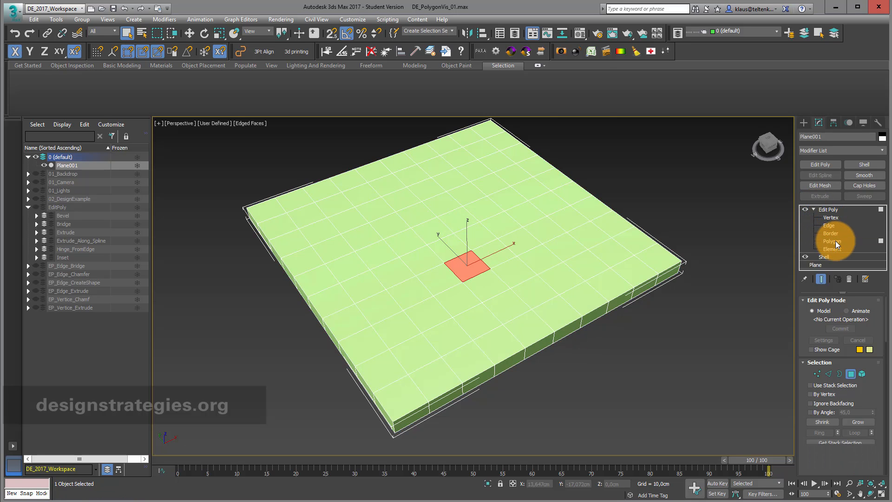
Add five more individual polygons on the slab's top face to the current polygon selection
left_click(562, 279, "ctrl")
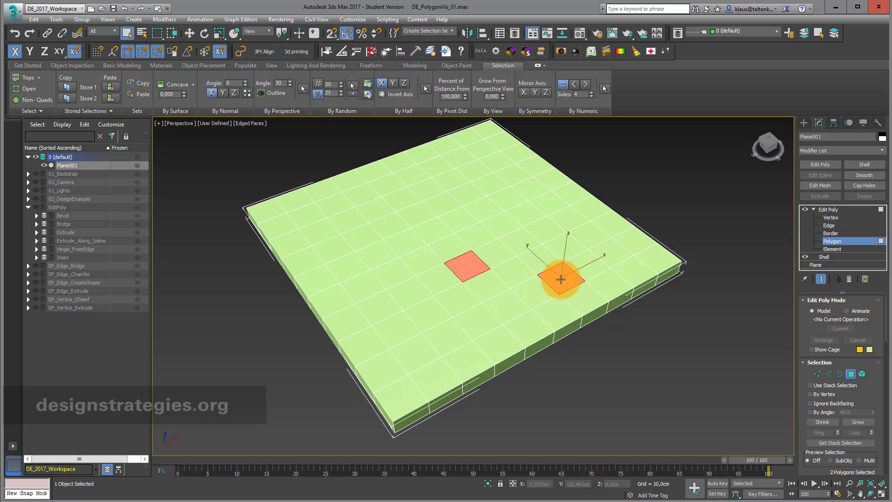
left_click(524, 212, "ctrl")
left_click(482, 209, "ctrl")
left_click(438, 204, "ctrl")
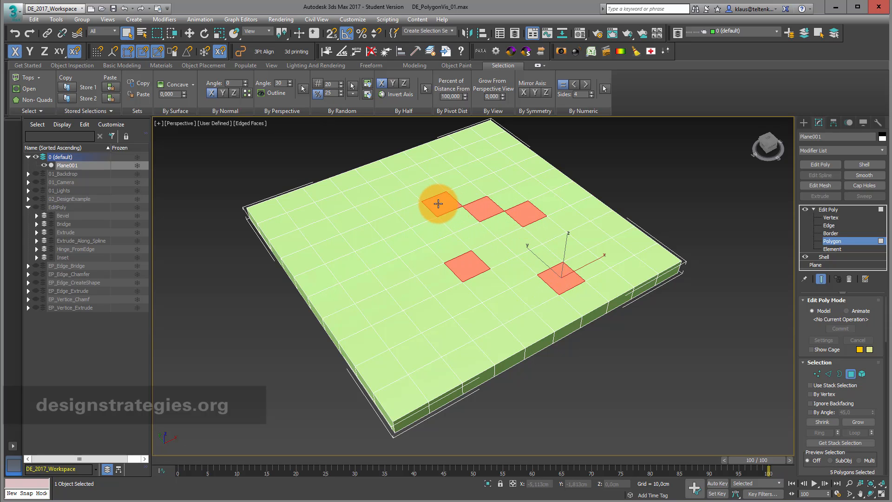
left_click(433, 235, "ctrl")
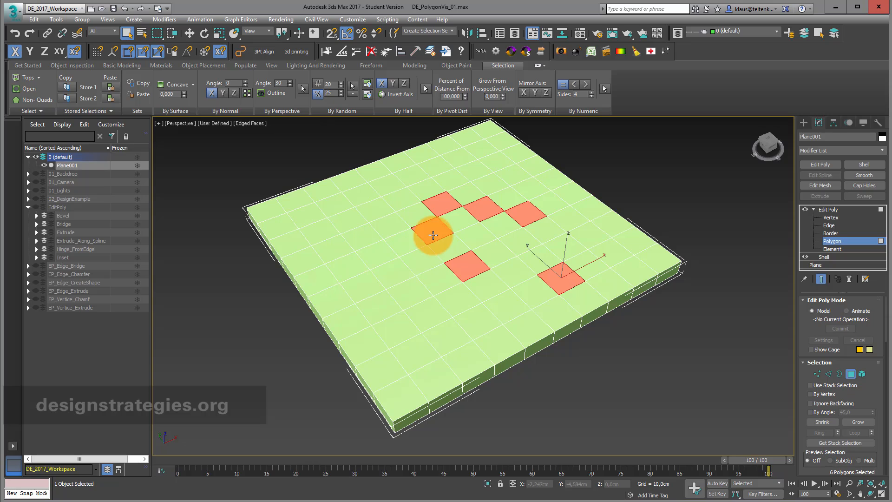
Remove the selected polygons from the selection one by one until none is left
left_click(432, 232, "alt")
left_click(439, 206, "alt")
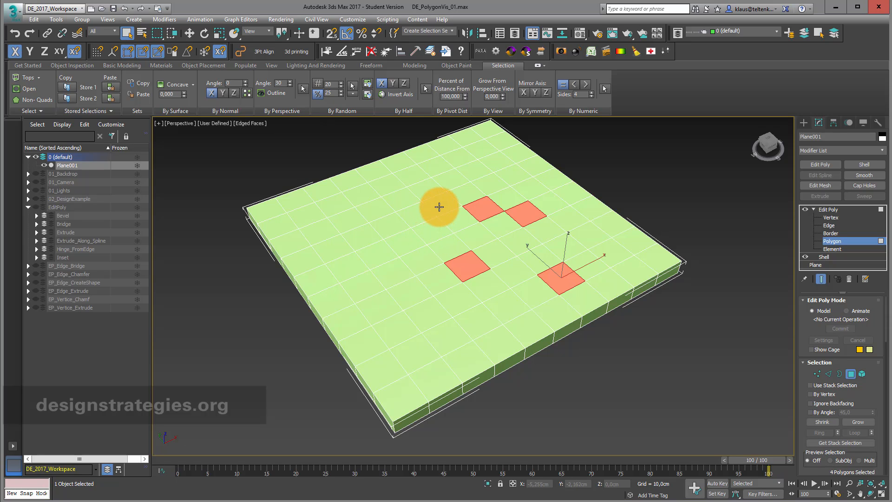
left_click(485, 209, "alt")
left_click(528, 213, "alt")
left_click(472, 261, "alt")
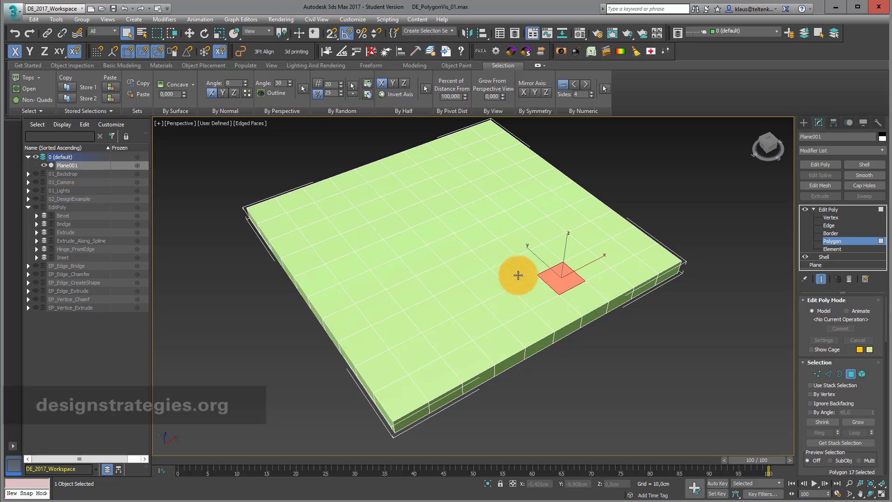
left_click(566, 276, "alt")
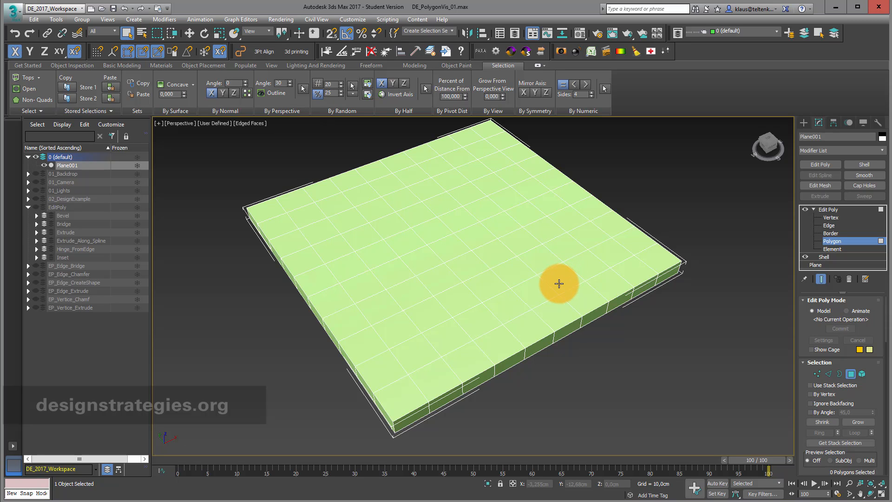
Select one polygon, extend the selection with crossing polygon loops in both directions across the slab, and clear the selection
left_click(559, 283)
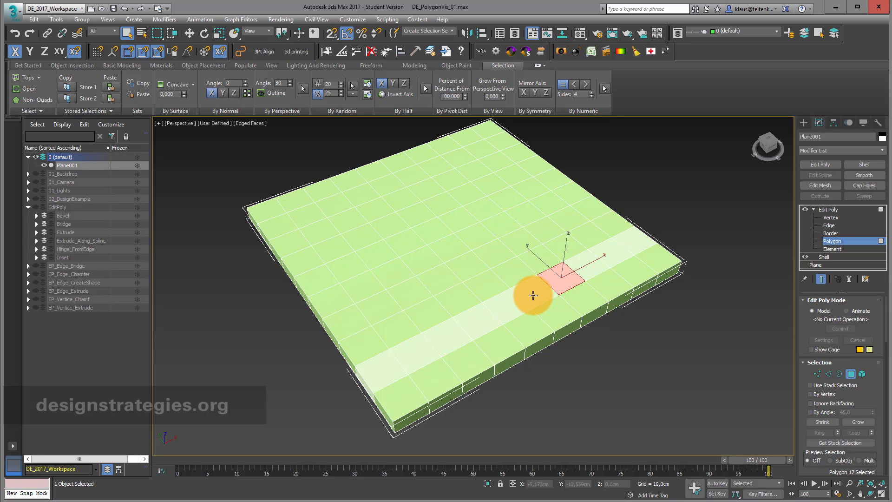
left_click(534, 296, "shift")
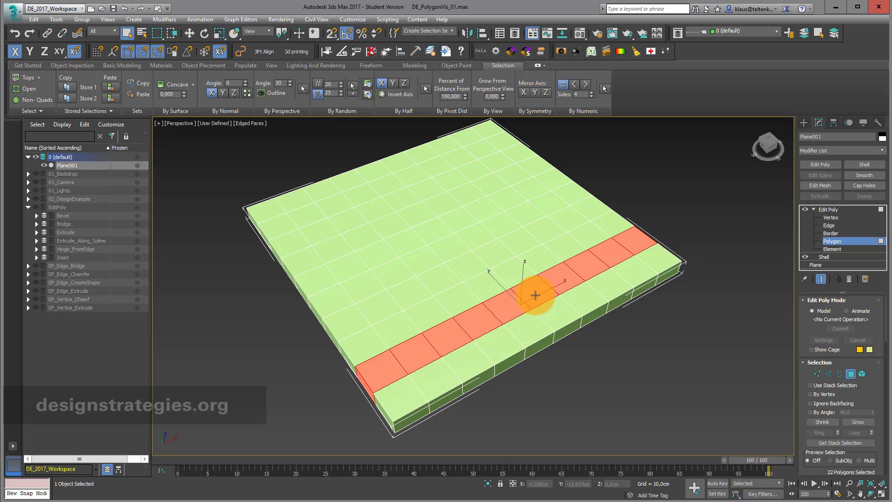
left_click(515, 272, "shift")
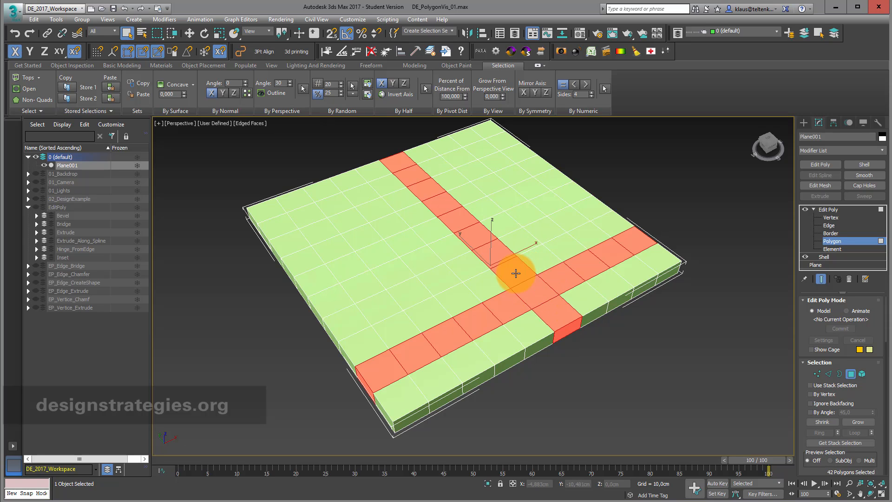
left_click(467, 265, "shift")
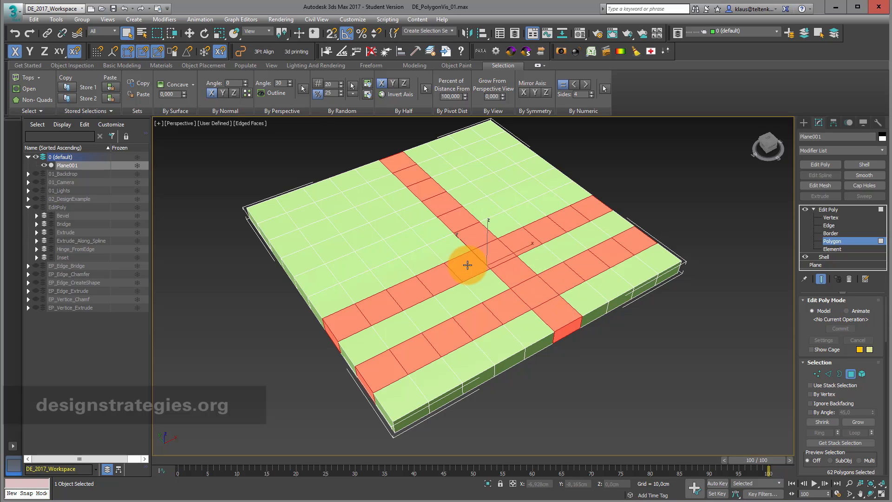
left_click(418, 261, "shift")
left_click(370, 250, "shift")
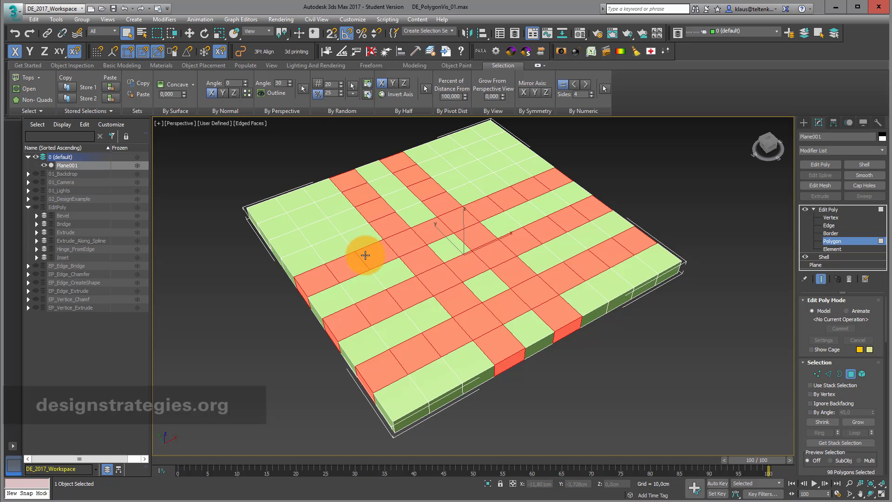
left_click(342, 255, "shift")
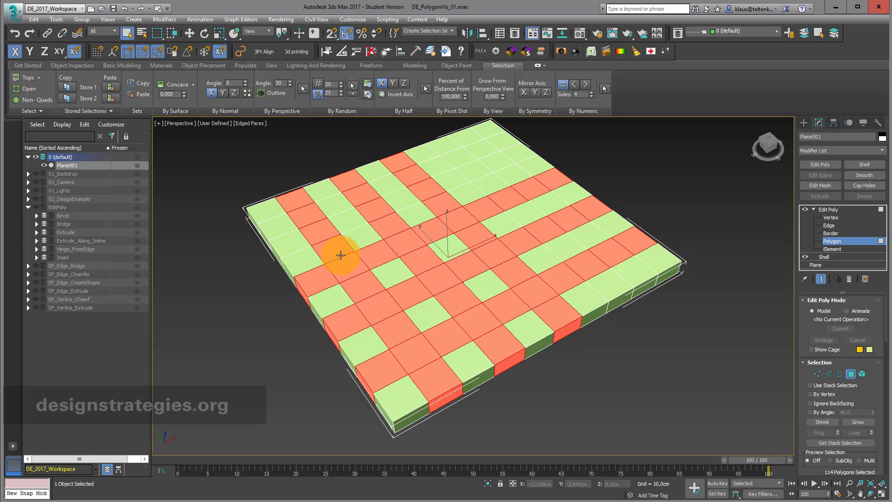
left_click(334, 231, "alt")
left_click(342, 228, "shift")
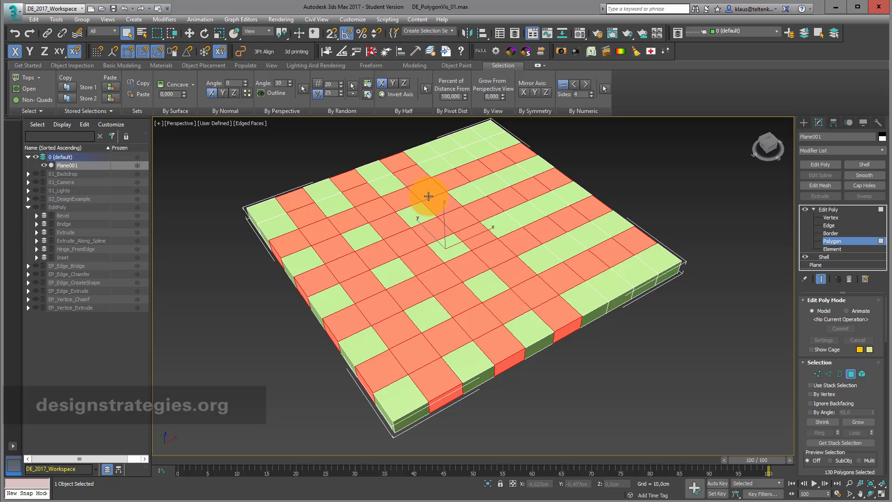
left_click(491, 178, "shift")
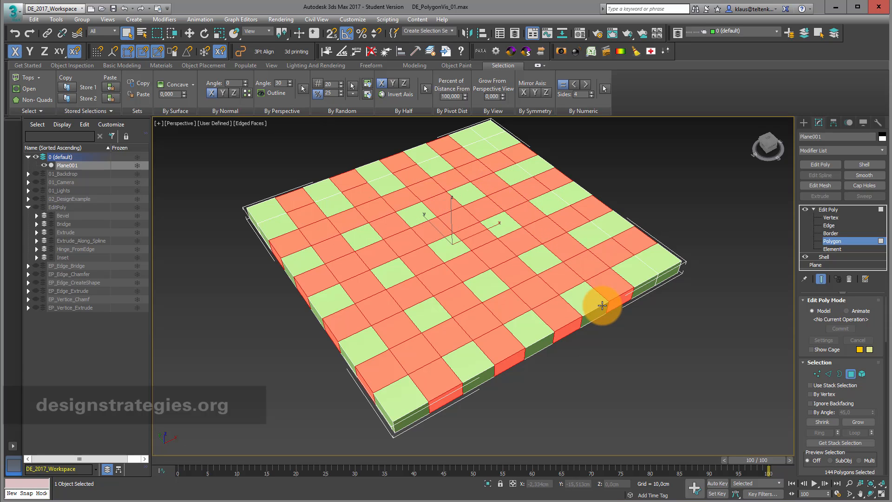
left_click(637, 356)
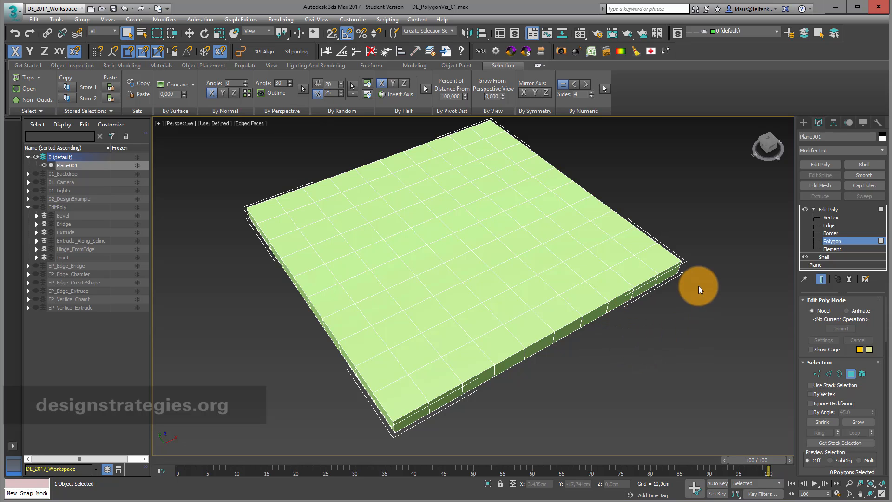
Use Point To Point Selection from a polygon on the top face to select a winding path of polygons across the slab
left_click(538, 263)
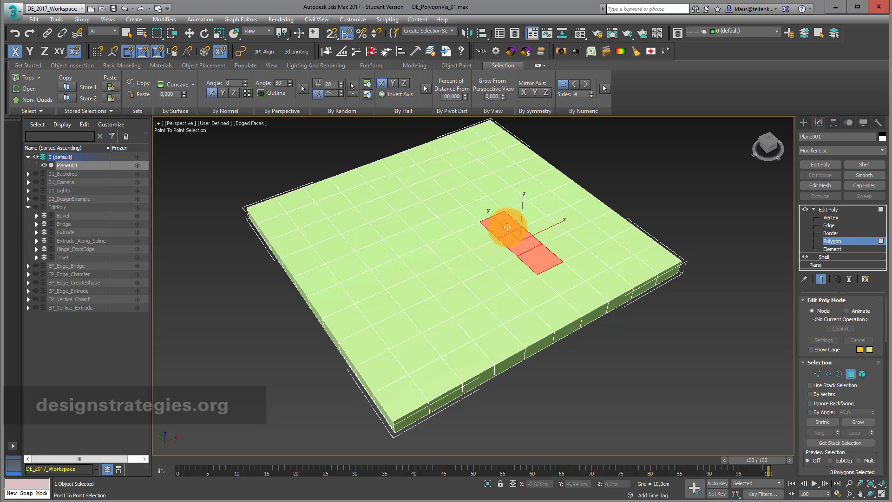
left_click(487, 212)
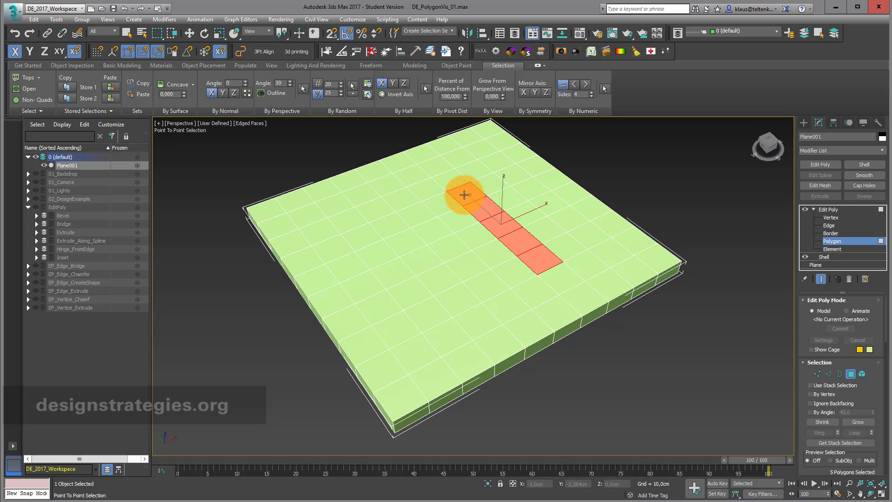
left_click(456, 182)
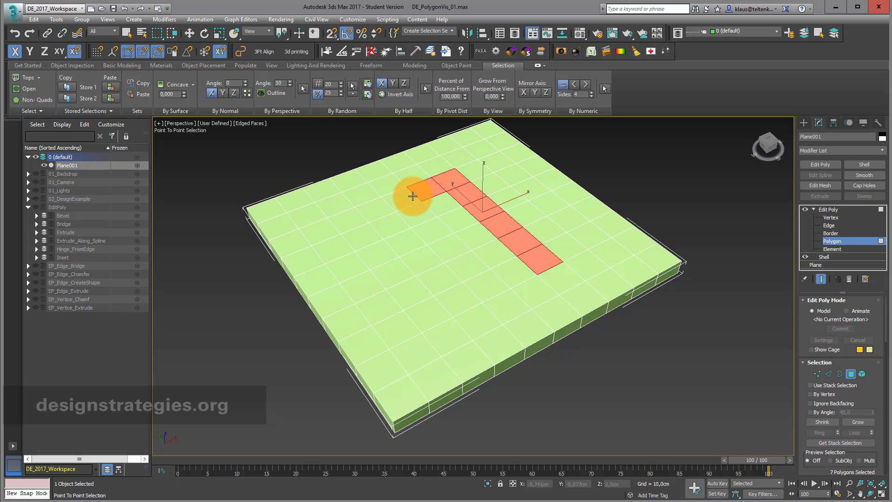
left_click(375, 210)
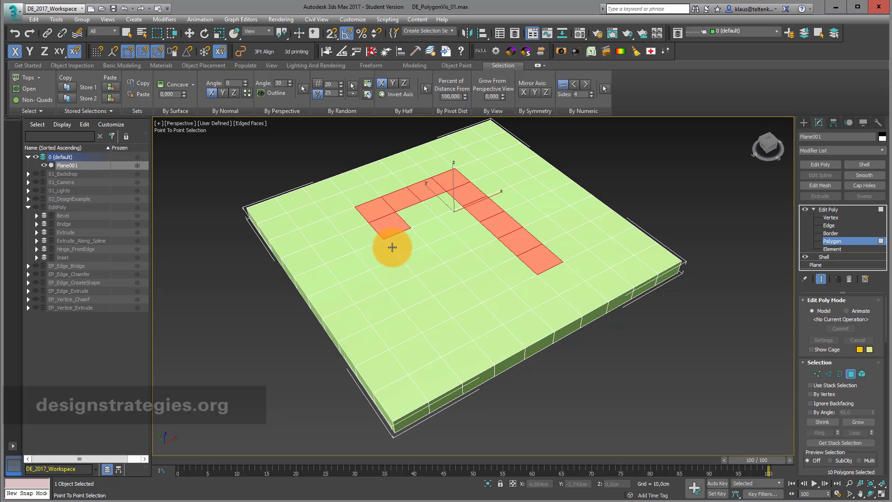
left_click(410, 260)
left_click(386, 272)
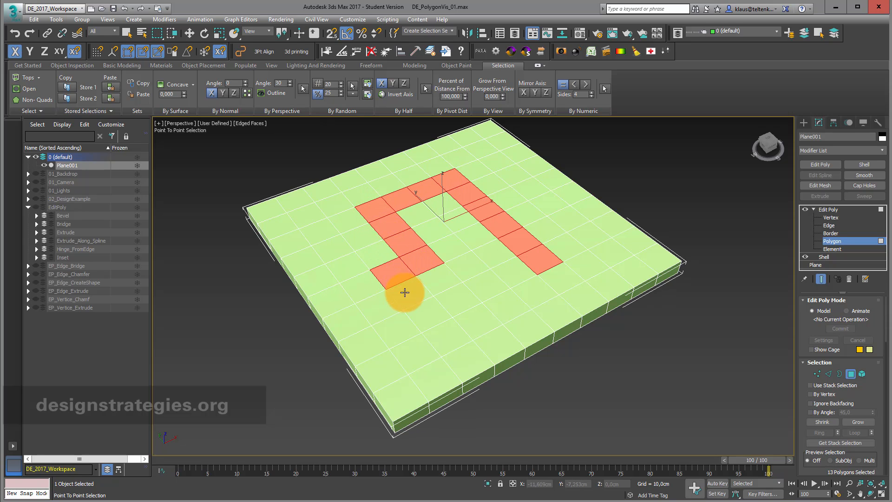
left_click(421, 320)
left_click(486, 299)
left_click(520, 324)
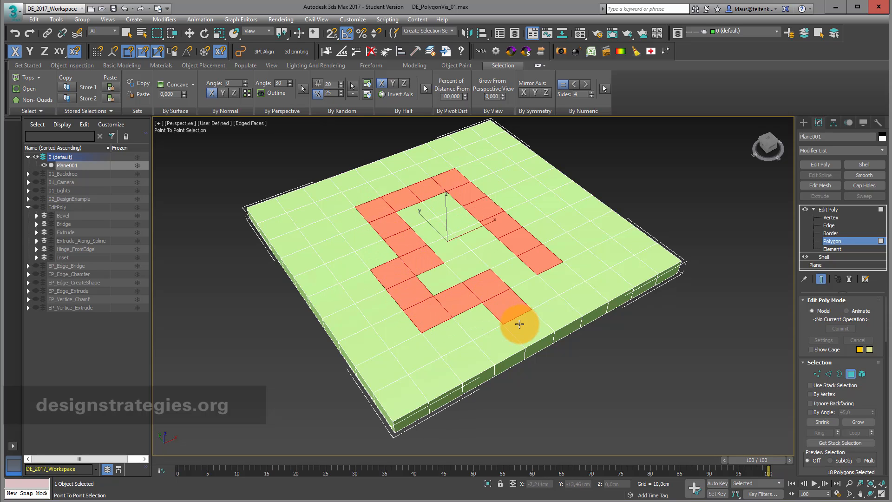
Extend the point-to-point path along the slab's front edge and back to the rear corner, end it, and clear the selection
left_click(571, 309)
left_click(634, 283)
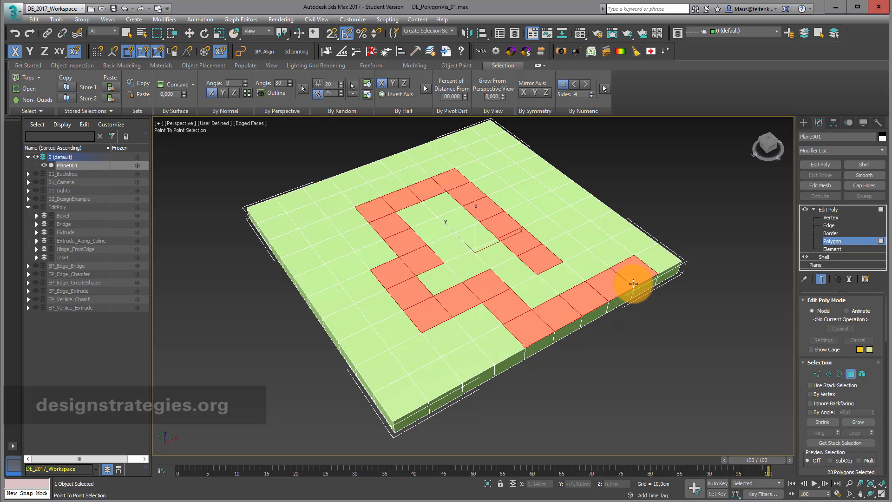
left_click(565, 214)
left_click(524, 181)
left_click(489, 154)
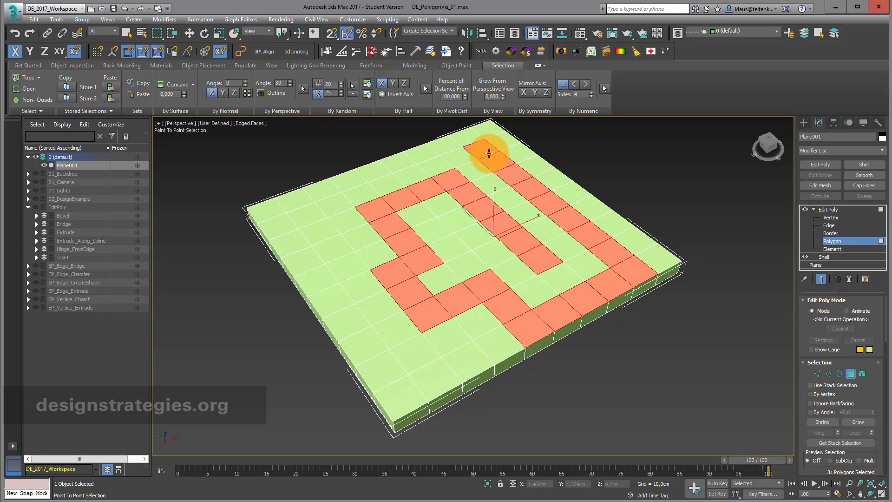
left_click(468, 134)
left_click(443, 148)
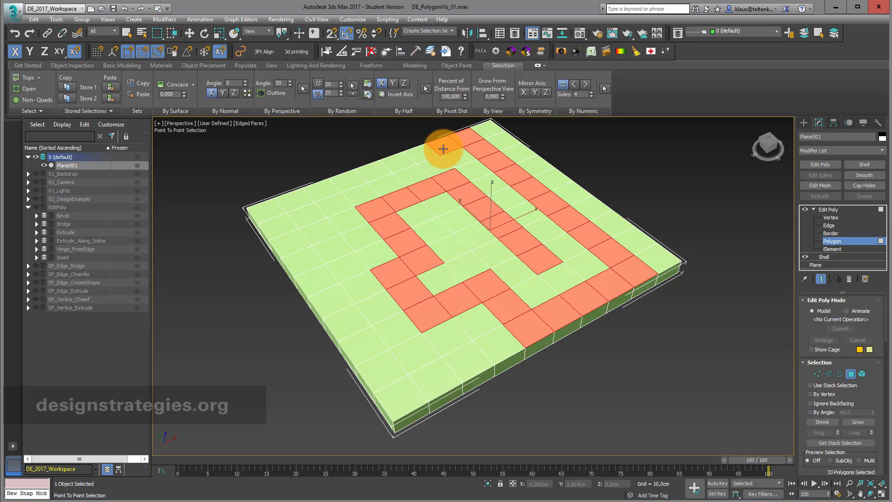
right_click(443, 149)
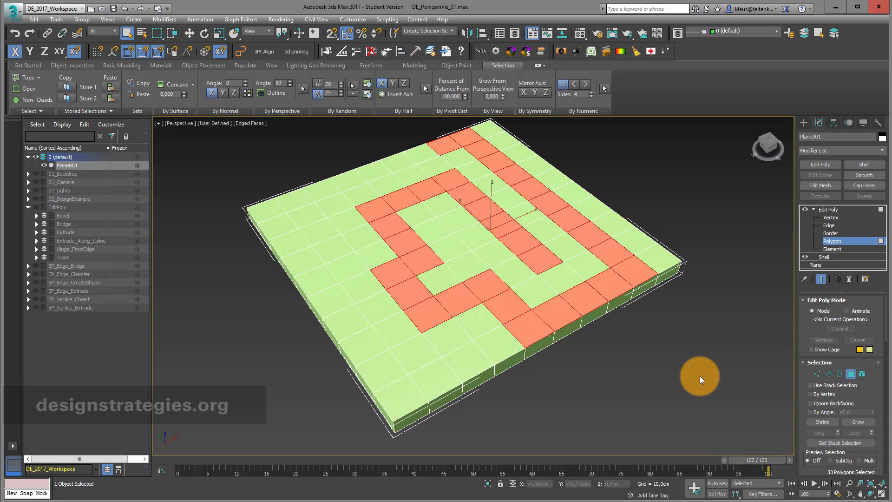
left_click(699, 376)
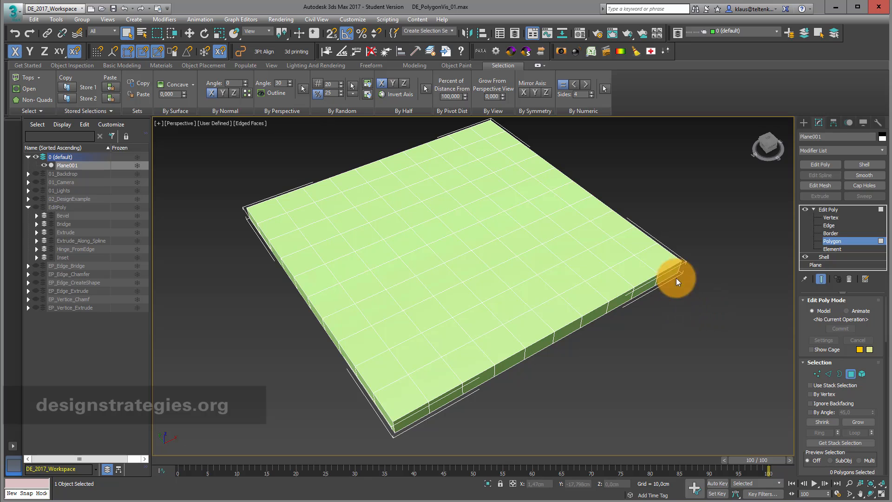
Region-select a group of polygons in the middle of the slab with Ignore Backfacing off, and clear the selection
left_click(439, 229)
left_click_drag(433, 223, 577, 314)
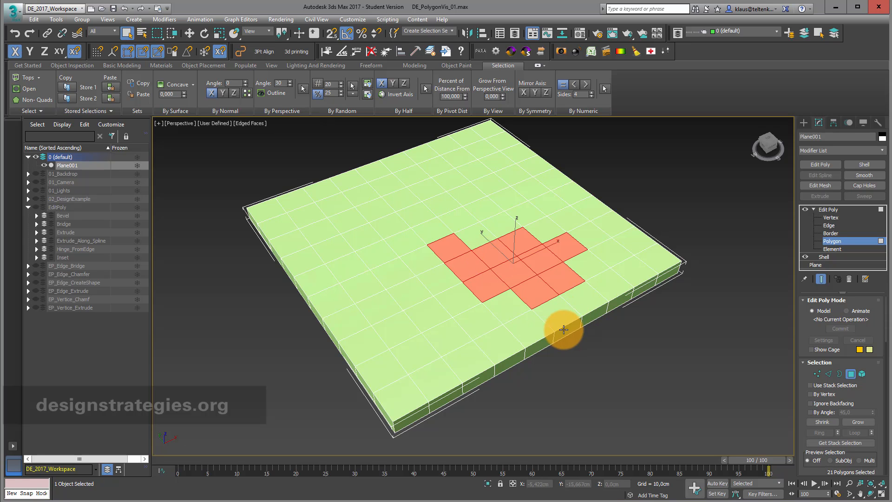
left_click(871, 494)
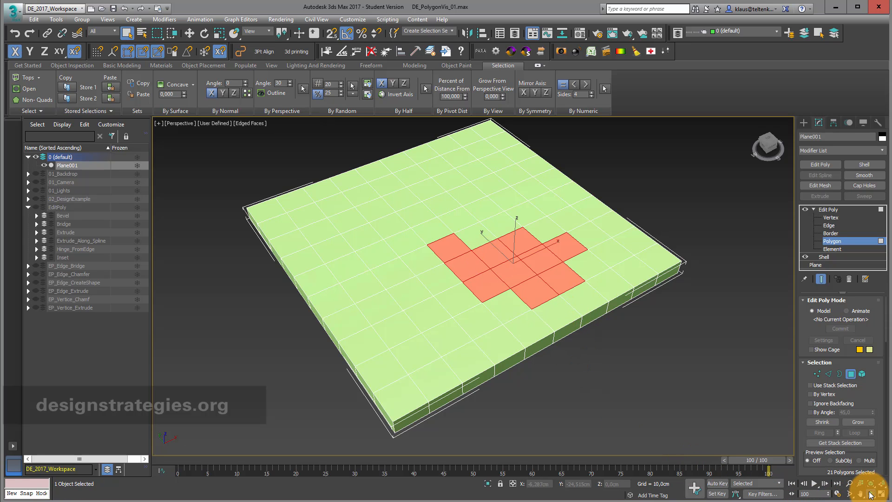
left_click_drag(525, 311, 447, 304)
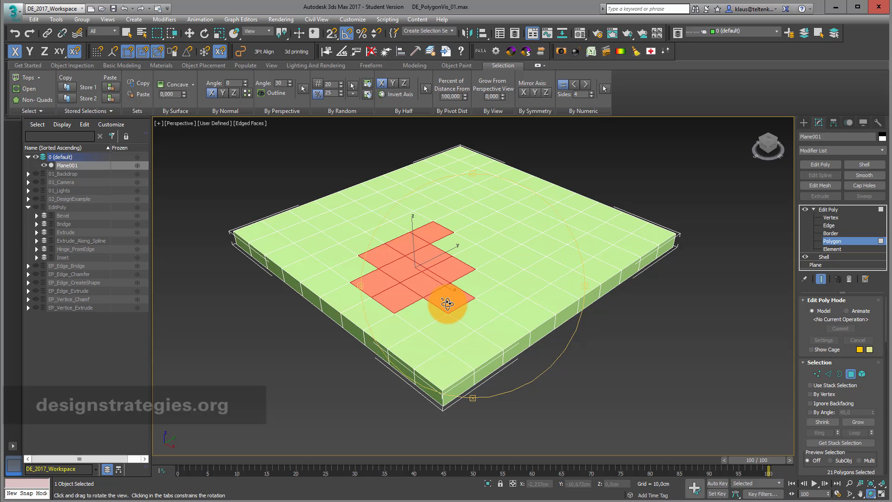
key("ctrl+d")
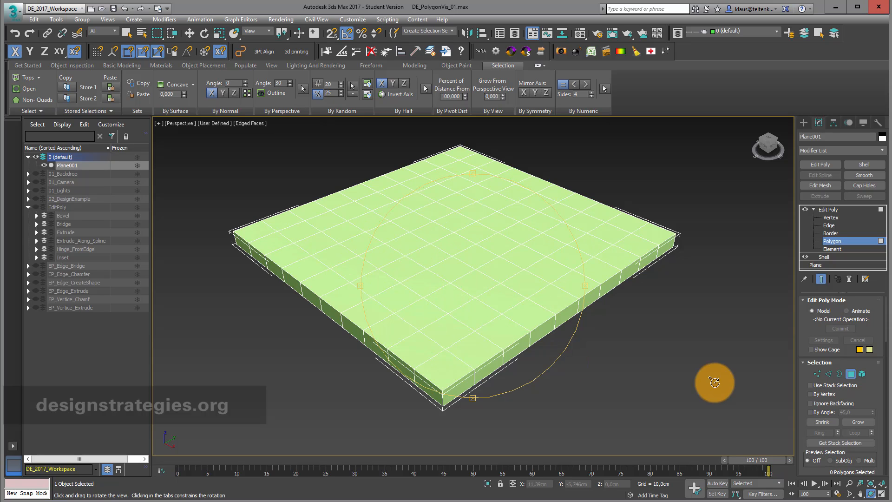
Turn on Ignore Backfacing and region-select a group of polygons on the slab's top face
left_click(810, 404)
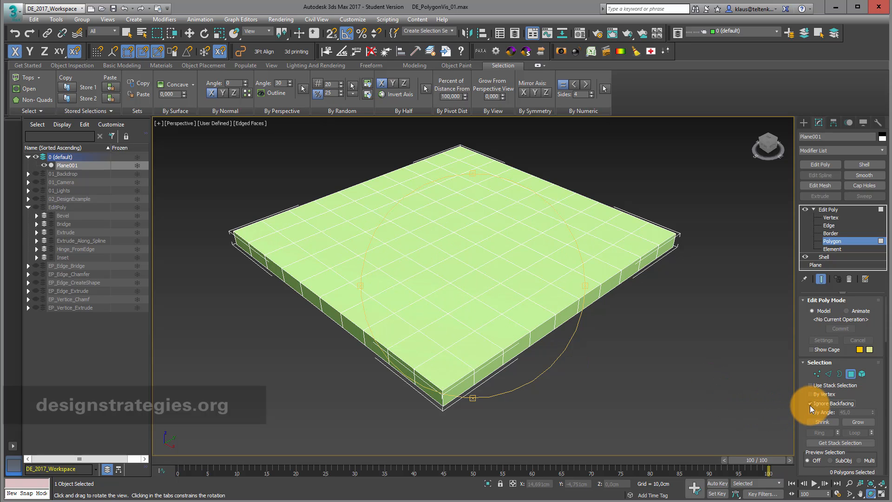
left_click(127, 33)
left_click_drag(422, 197, 478, 298)
left_click(871, 493)
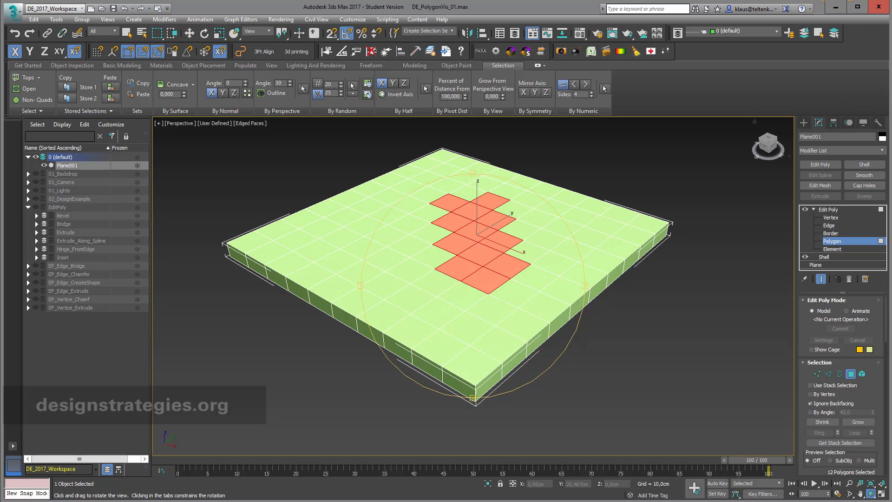
Select a single polygon on the top face and grow the selection to a seven-by-seven block
left_click(524, 272)
left_click(478, 243)
key("w")
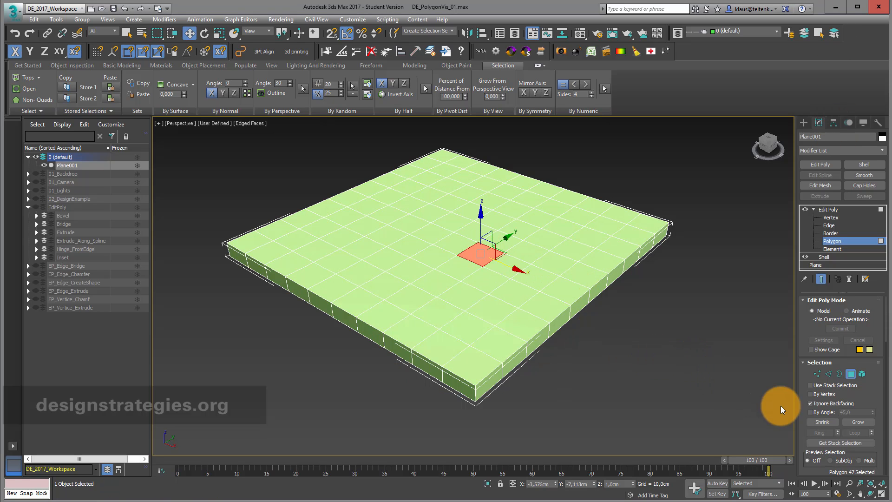
left_click(859, 422)
left_click(860, 421)
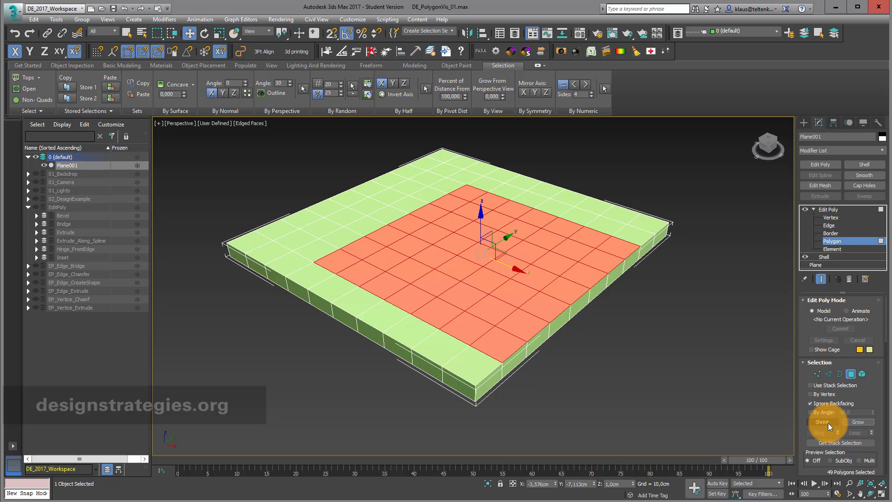
Shrink the polygon selection repeatedly and finish with a three-by-three block selected
left_click(827, 423)
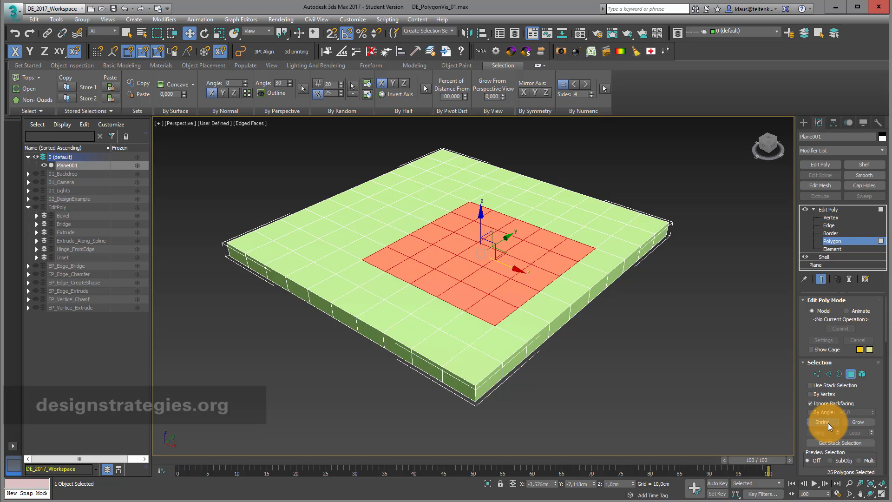
left_click(827, 423)
left_click(827, 423)
left_click(849, 423)
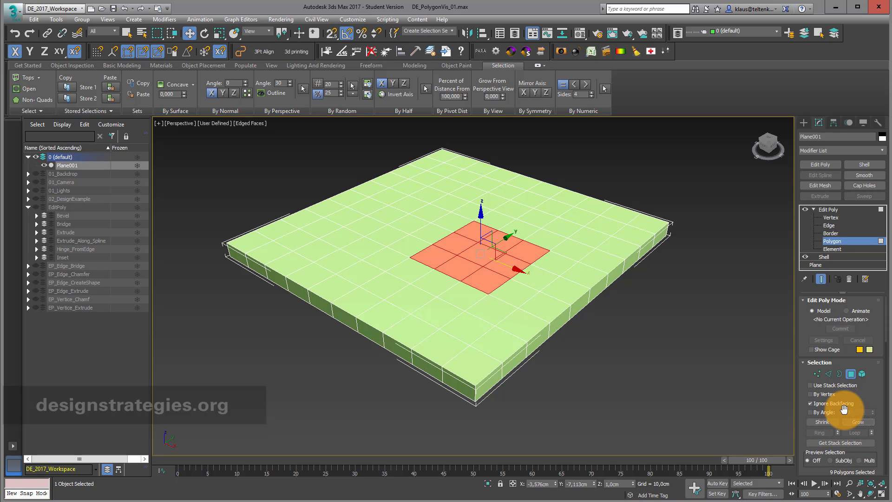
At the Edge level, extend one top-face edge to its ring, and select a different edge and extend it to its loop
left_click(833, 225)
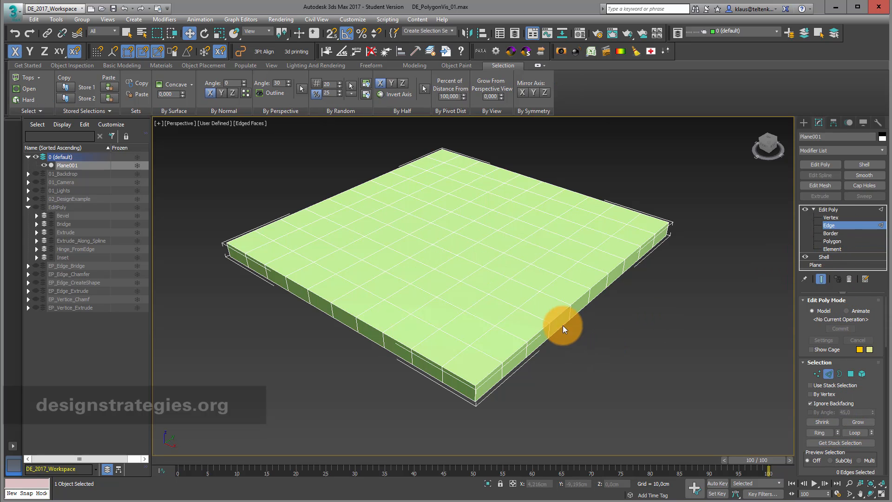
left_click(525, 287)
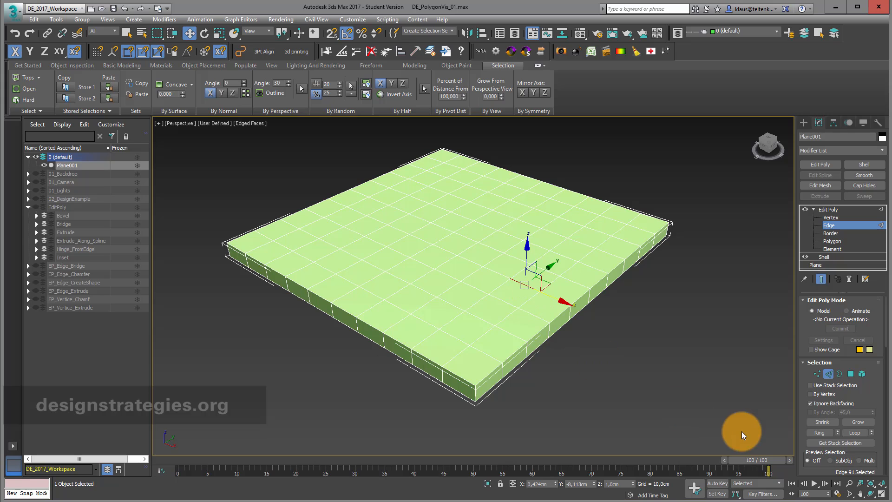
left_click(815, 434)
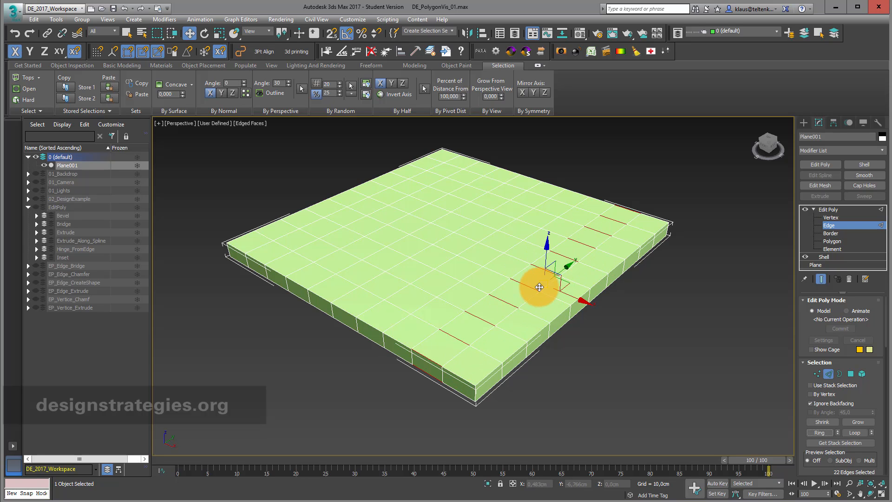
left_click(497, 272)
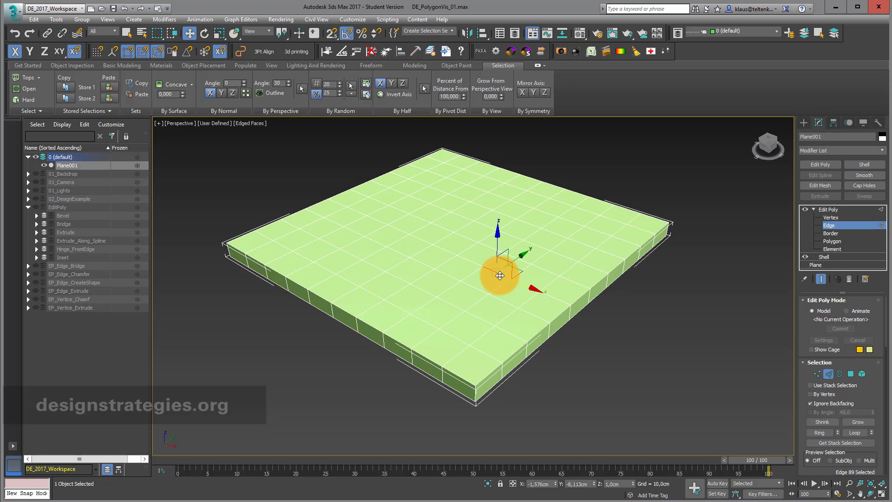
left_click(860, 434)
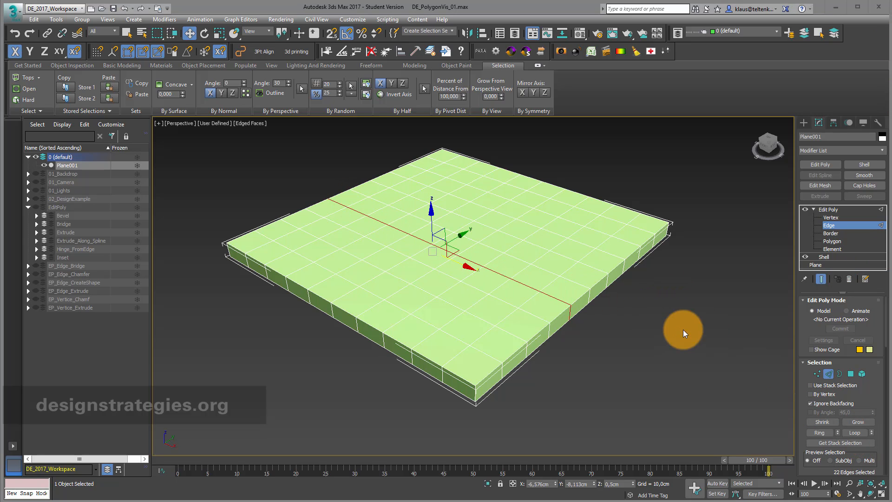
Return to the Polygon level and add three separate top-face polygons to the three-by-three selection
left_click(843, 242)
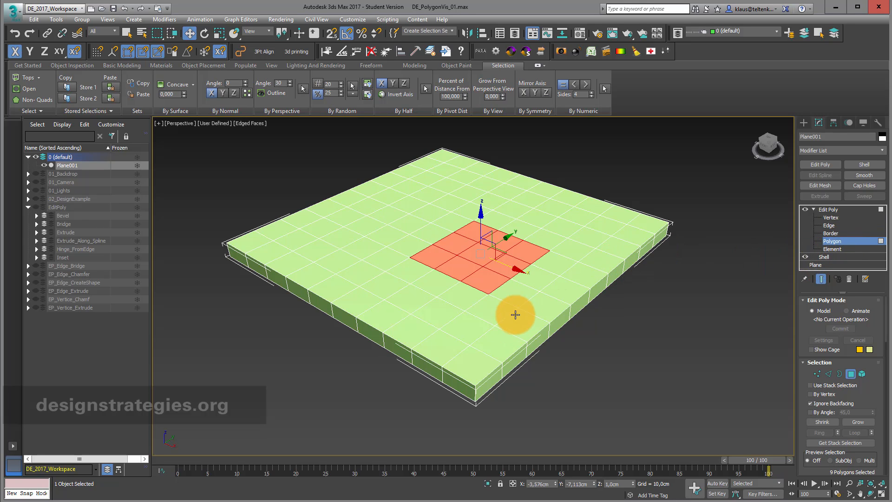
left_click(381, 237, "ctrl")
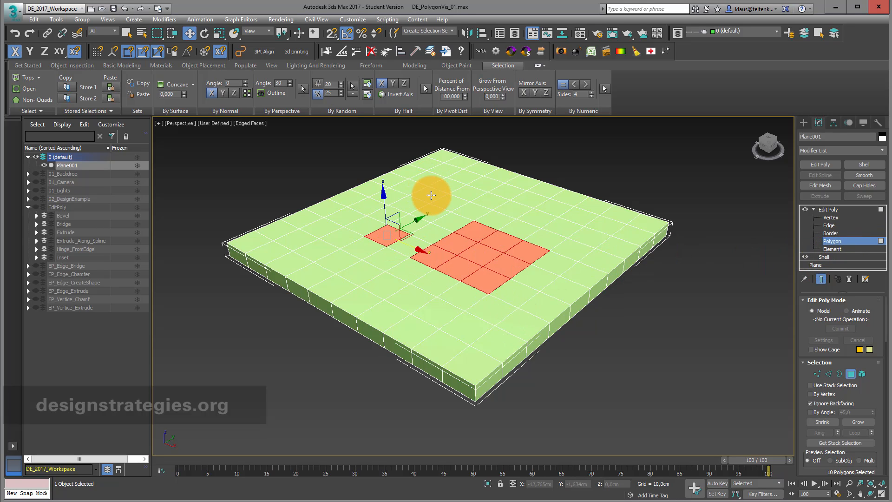
left_click(426, 193, "ctrl")
left_click(516, 193, "ctrl")
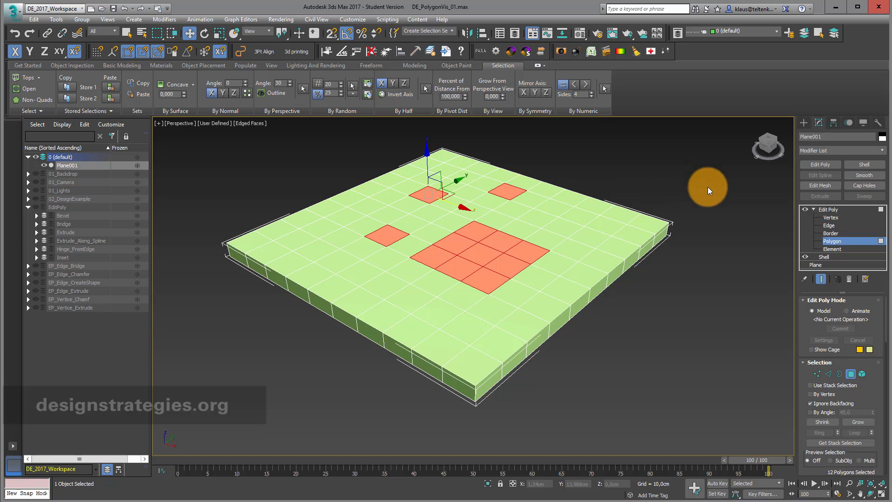
Add a second Edit Poly modifier on top of the stack and enter its Polygon level
left_click(830, 163)
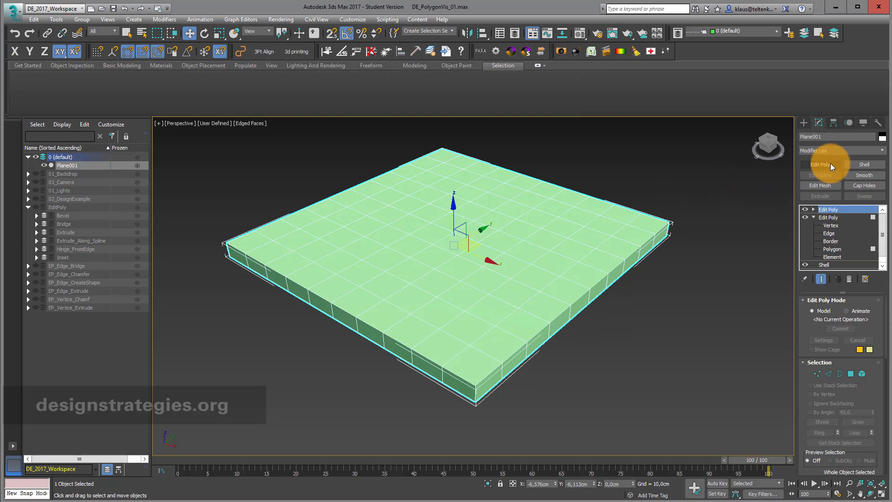
left_click(813, 210)
left_click(835, 242)
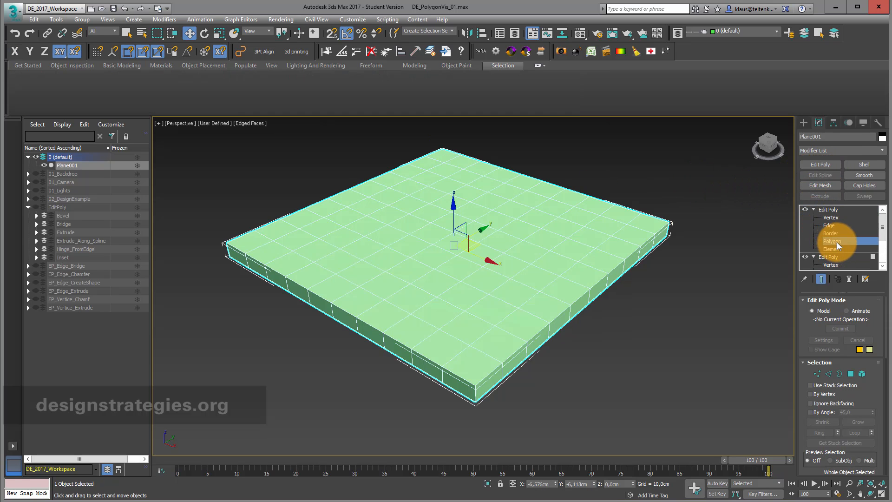
Select four separate polygons on the slab's top face in the upper Edit Poly modifier
left_click(565, 290)
left_click(548, 241)
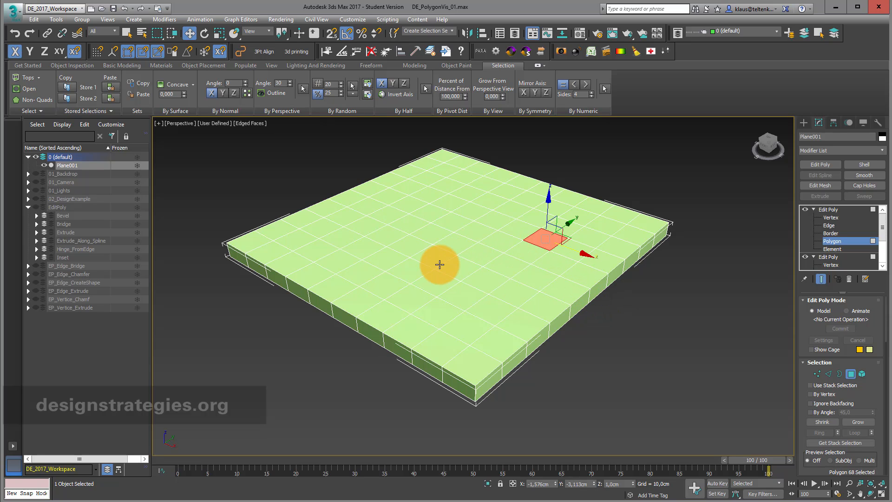
left_click(436, 262)
left_click(464, 299)
left_click(454, 228, "ctrl")
left_click(495, 220, "ctrl")
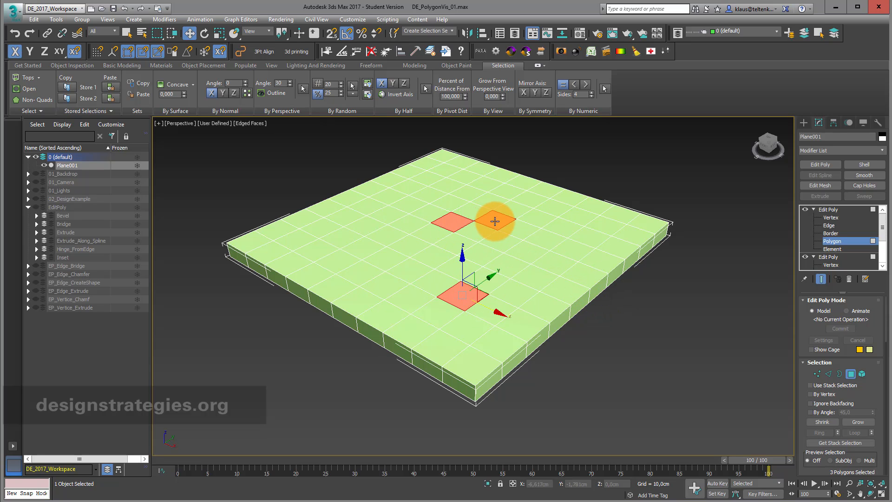
left_click(515, 254, "ctrl")
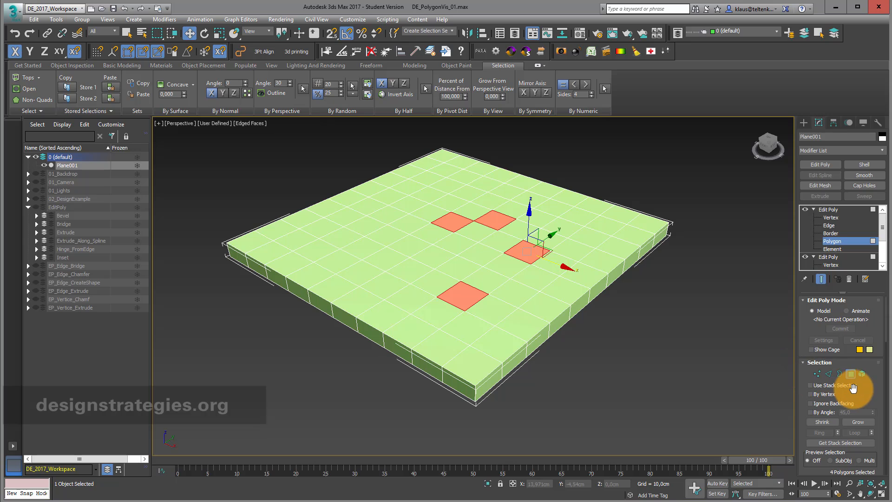
left_click_drag(853, 387, 862, 332)
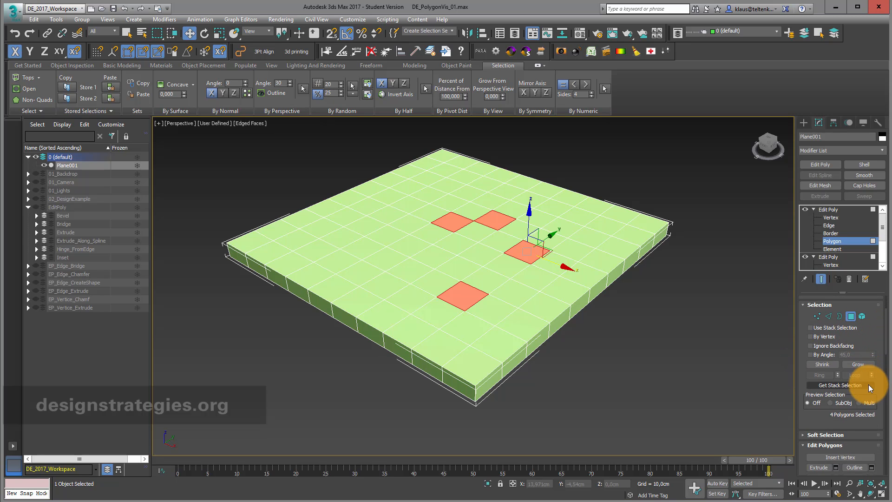
Get the stack selection from the lower Edit Poly into the upper one, and switch the lower modifier off and on again
left_click(869, 385)
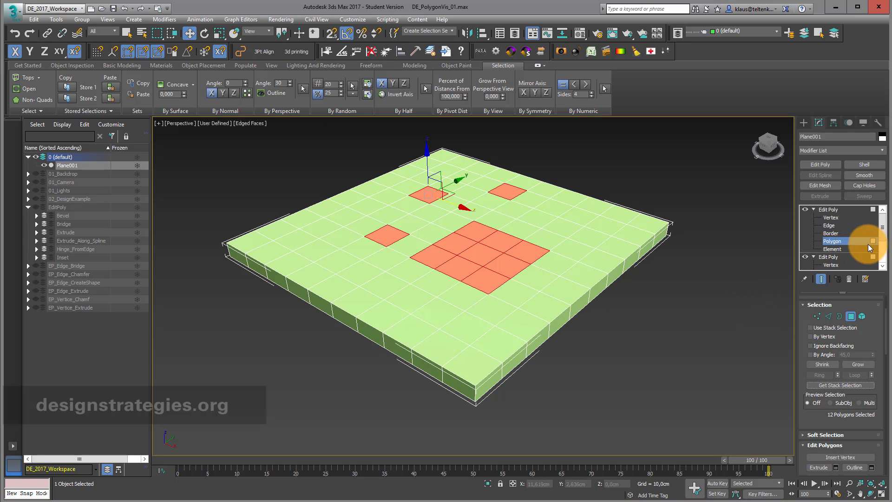
scroll(868, 244, "down", 1)
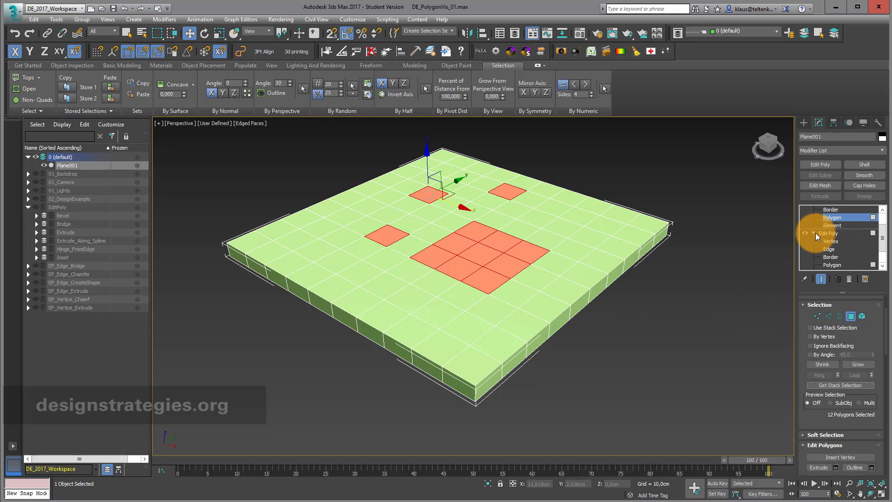
left_click(803, 234)
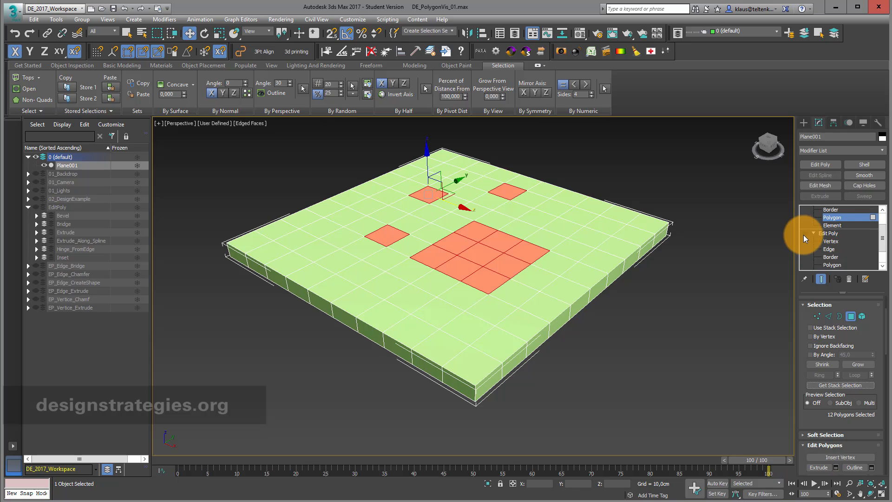
left_click(804, 233)
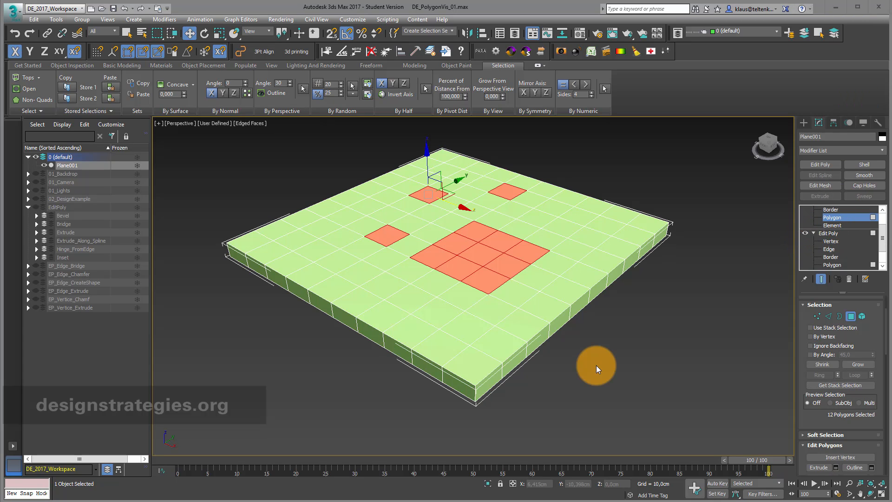
Clear the polygon selection and randomly select 25 percent of the slab's polygons, repeating the random pick several times
left_click(672, 353)
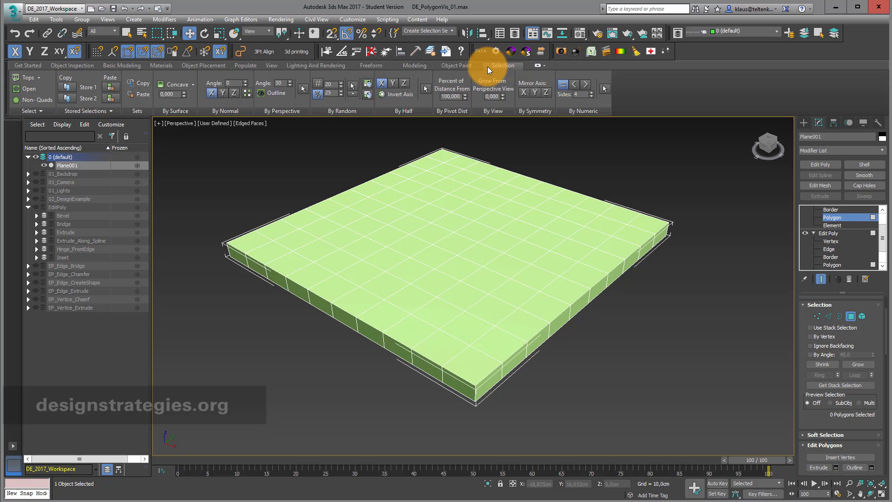
left_click(353, 86)
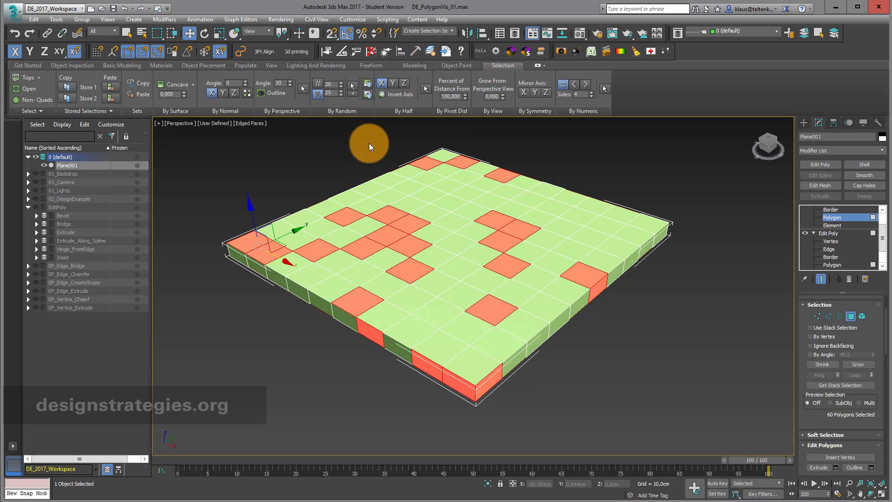
left_click(316, 91)
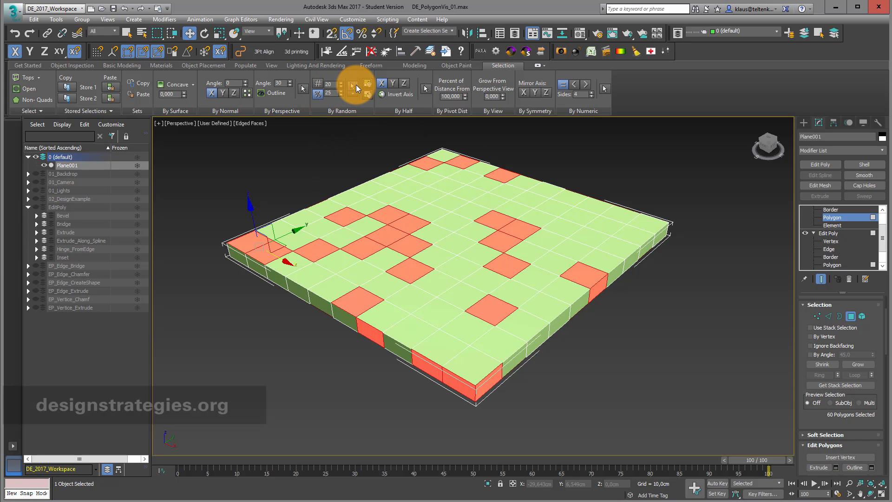
left_click(356, 85)
left_click(356, 84)
left_click(355, 84)
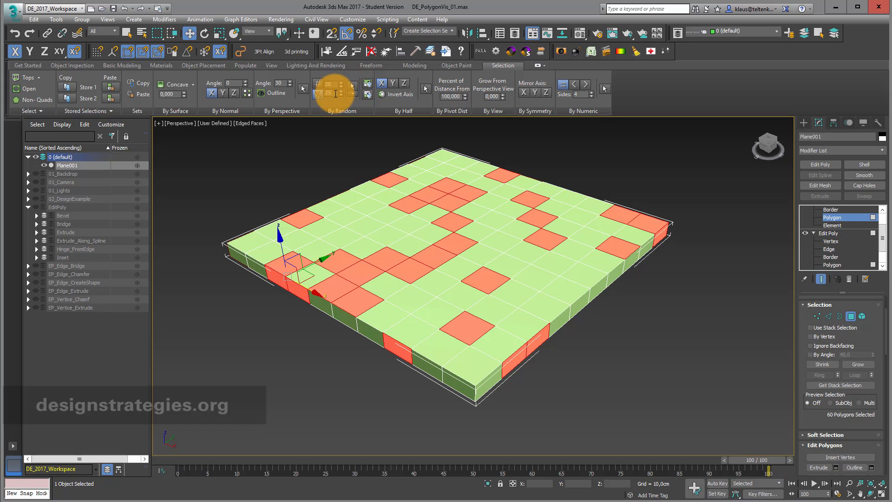
Set the random selection percentage to 50 and randomly select that share of the slab's polygons
type("50")
left_click(353, 87)
left_click(351, 87)
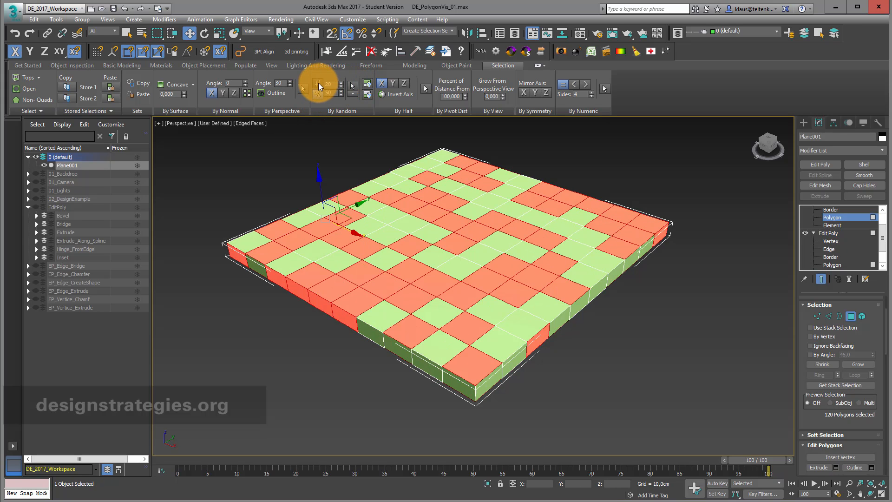
Switch the random selection to a fixed number of 20 polygons and repeat the random pick several times
left_click(318, 83)
left_click(352, 85)
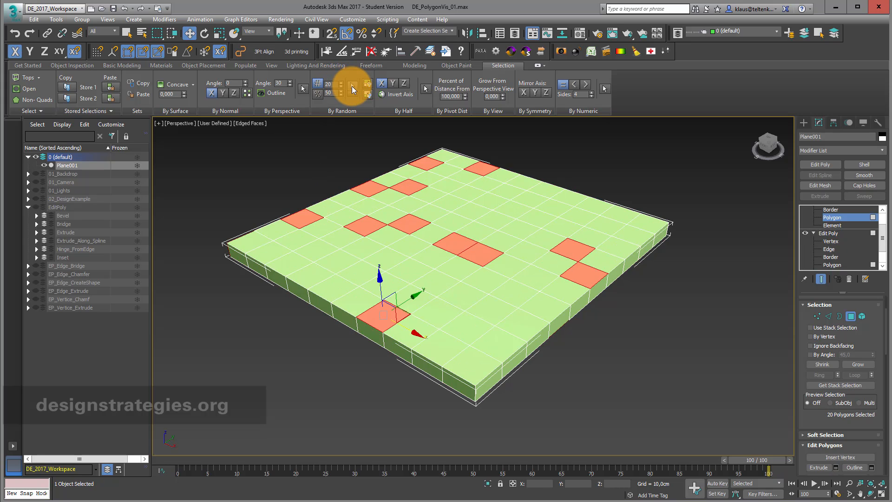
left_click(352, 86)
left_click(352, 86)
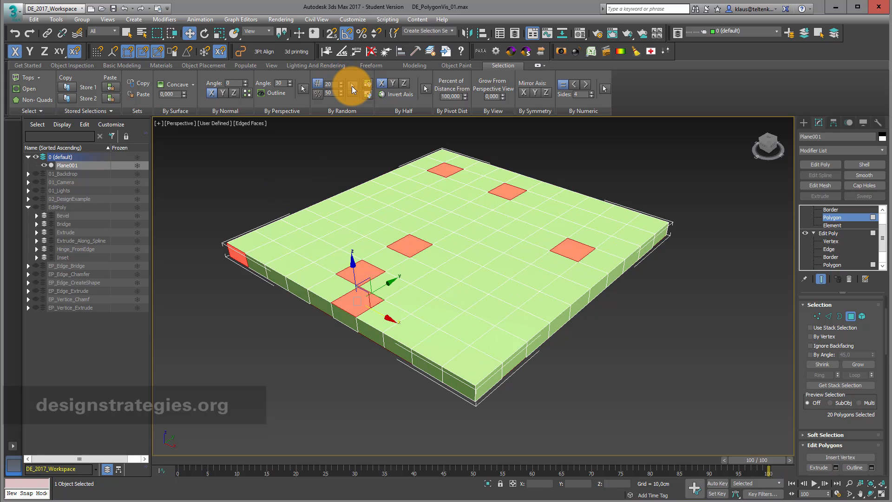
left_click(352, 85)
left_click(352, 86)
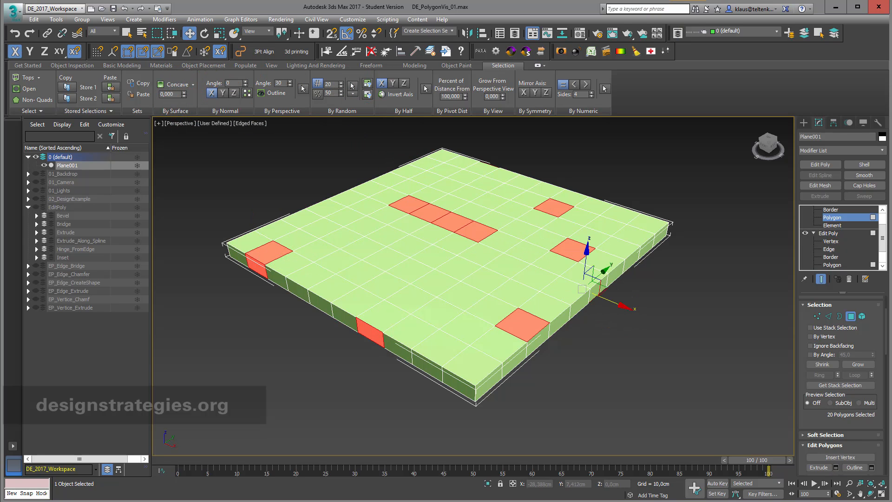
Delete the upper Edit Poly modifier from the stack
scroll(870, 236, "up", 1)
left_click(827, 209)
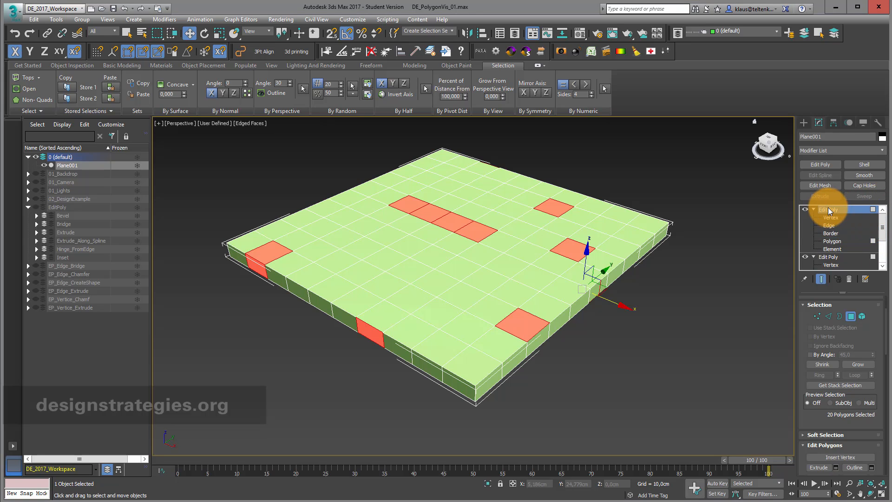
left_click(849, 283)
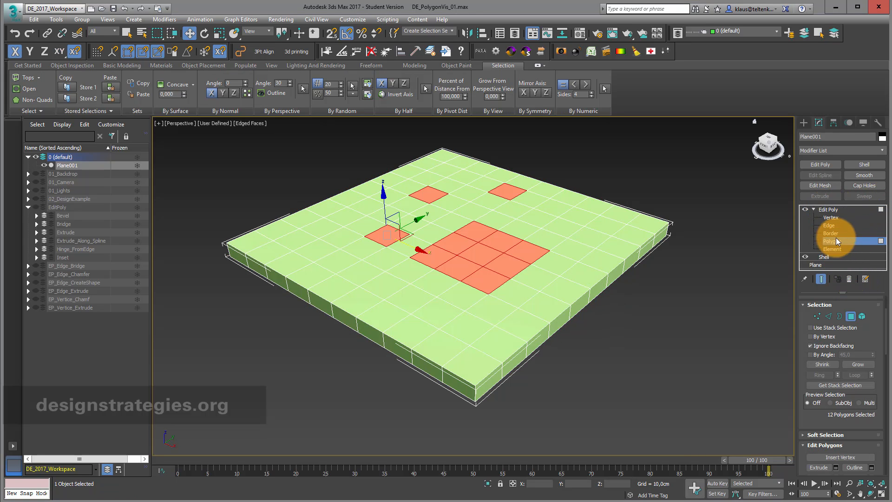
At the Vertex level, select a single vertex near the middle of the top face and try to raise it along Z
left_click(834, 217)
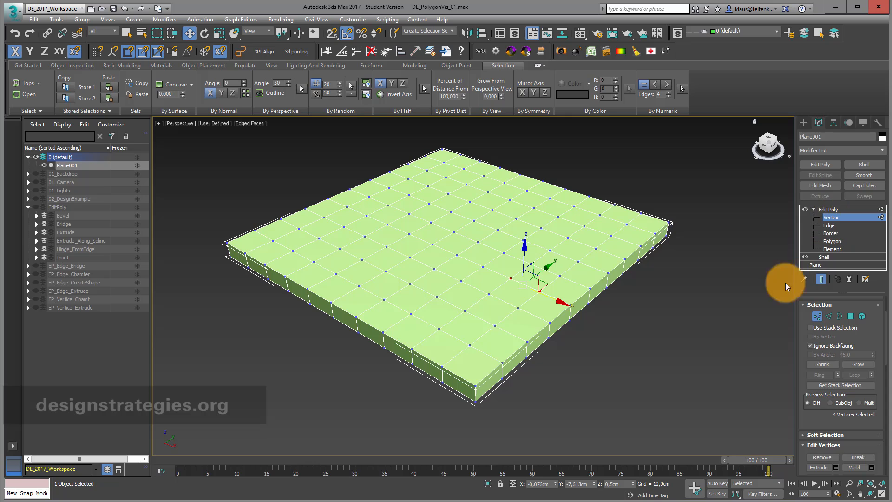
left_click(666, 345)
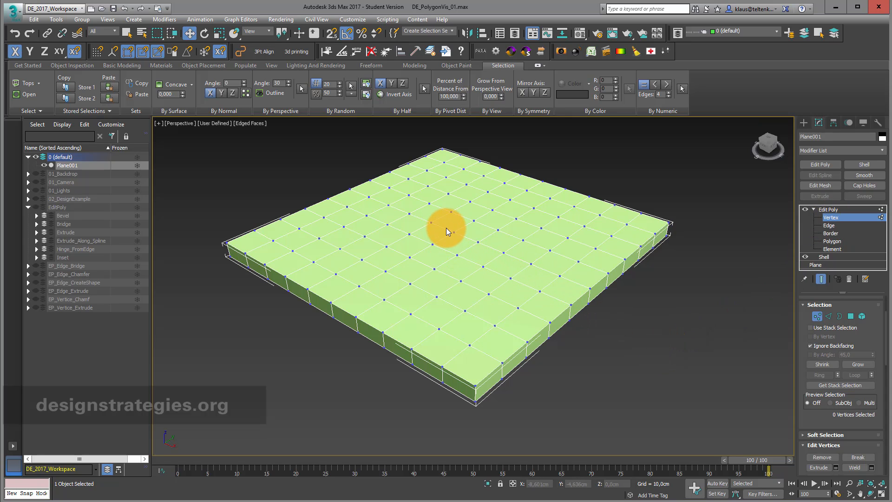
left_click(460, 240)
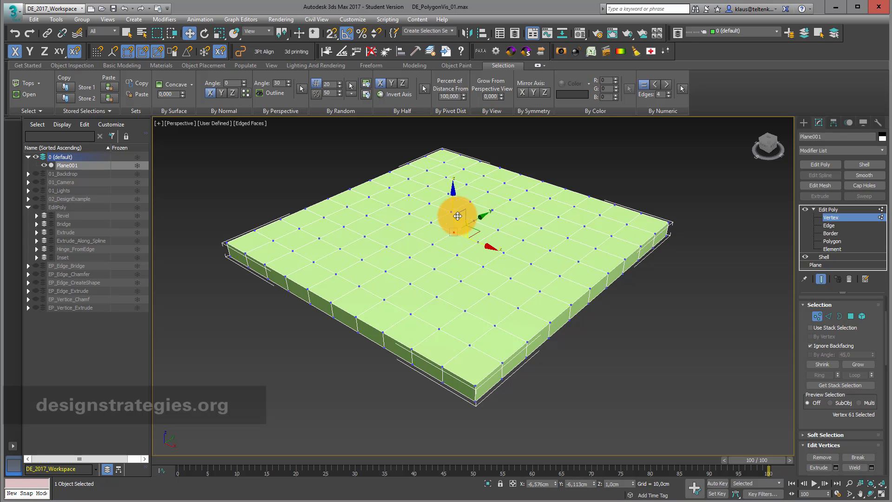
left_click_drag(454, 199, 449, 177)
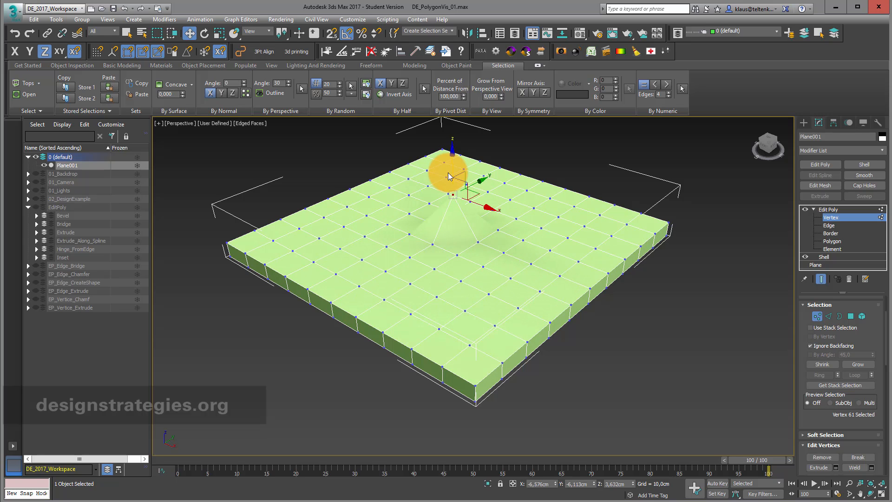
right_click(449, 176)
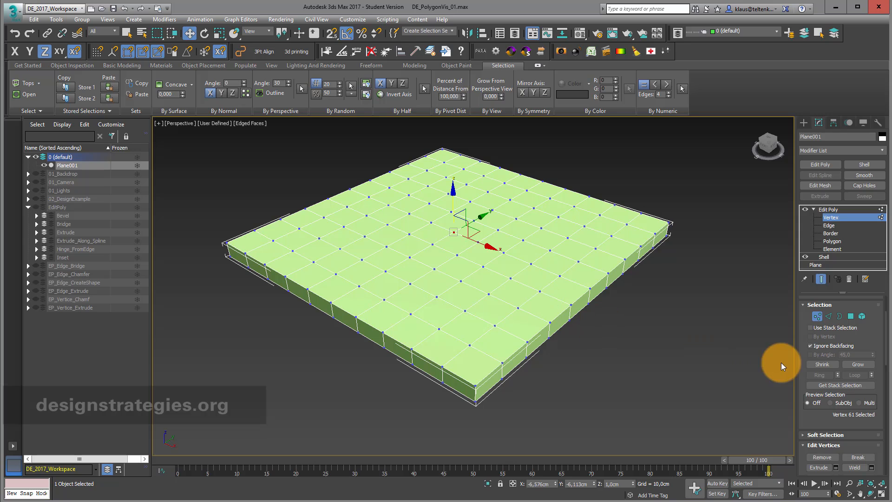
Enable Use Soft Selection for the selected vertex and set its Falloff to 14,2 cm
scroll(832, 394, "down", 4)
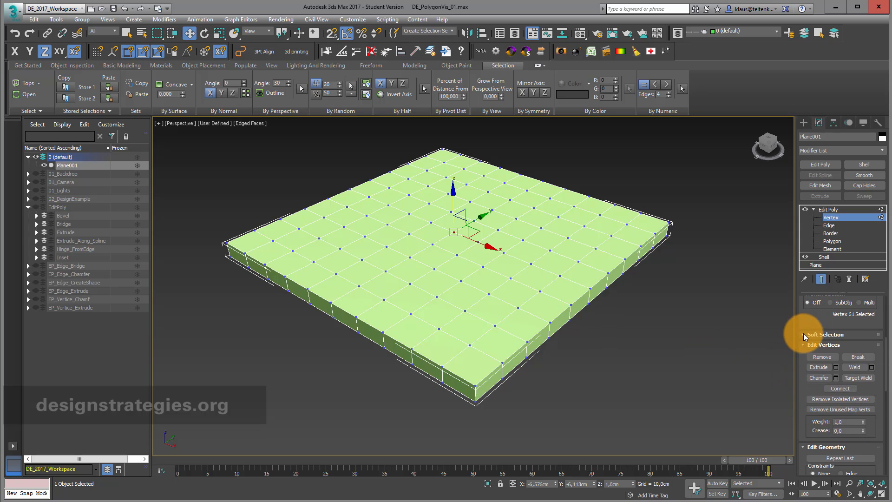
left_click(802, 335)
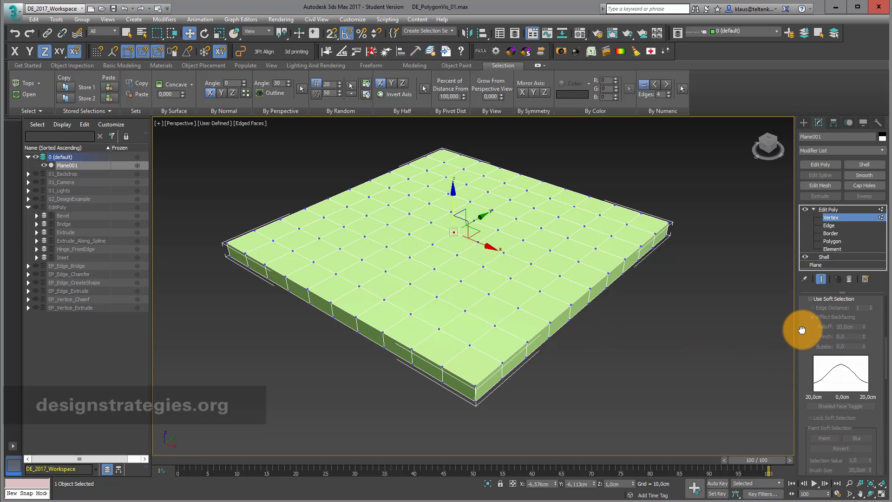
left_click_drag(802, 330, 802, 375)
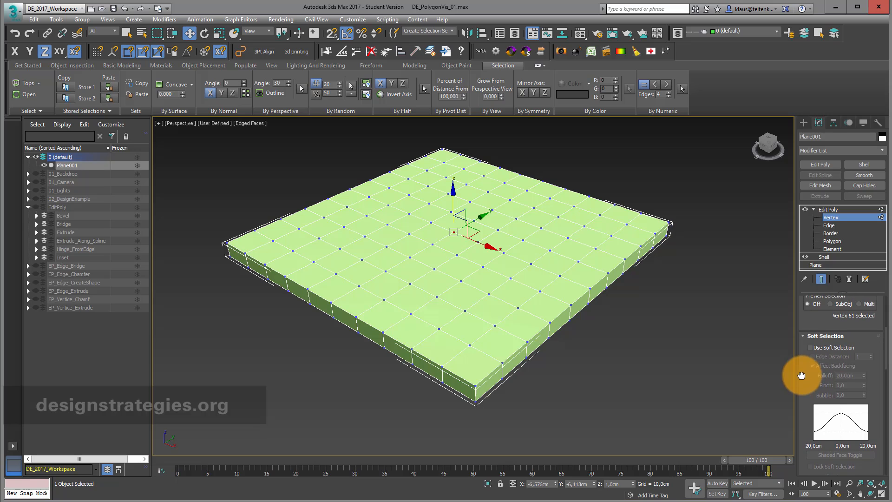
left_click(810, 347)
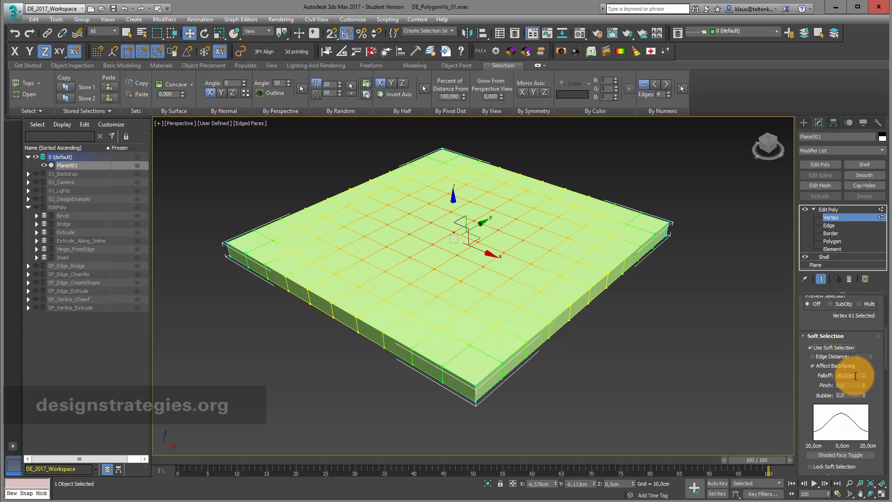
left_click_drag(863, 378, 866, 396)
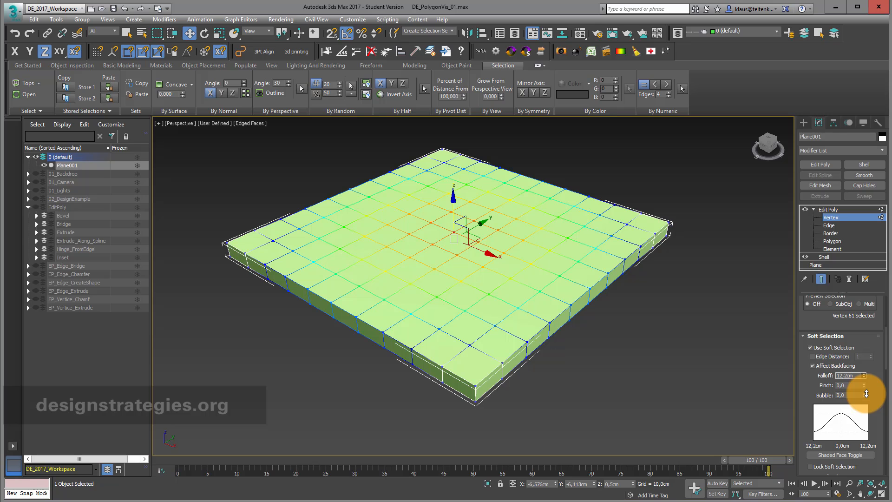
left_click_drag(867, 394, 870, 389)
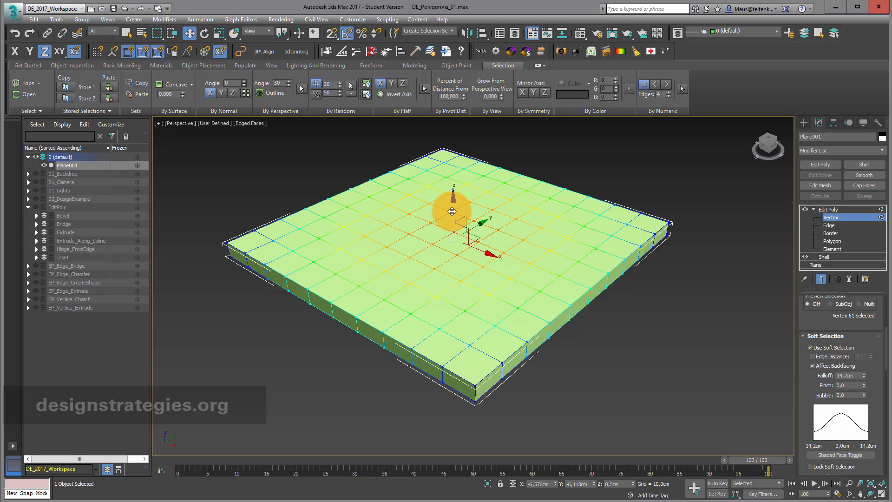
Raise the soft-selected vertex along Z to about 1,8 cm so the slab bulges into a dome
left_click_drag(452, 211, 436, 190)
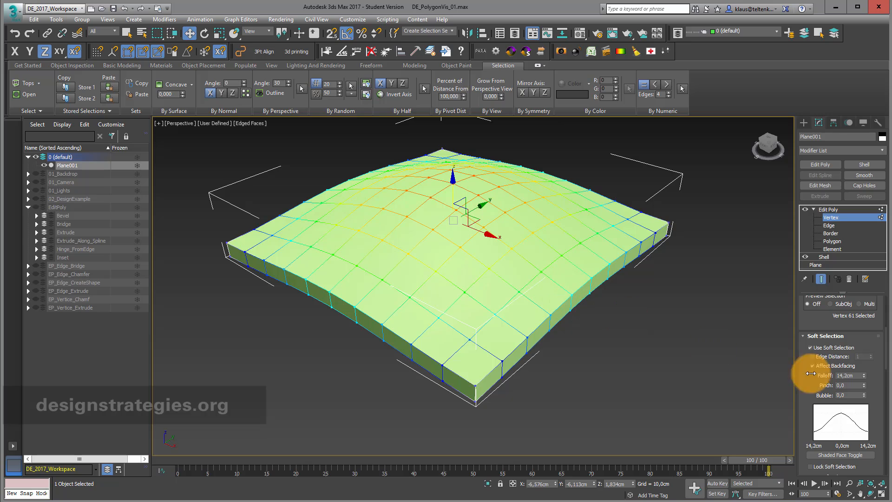
left_click_drag(807, 389, 806, 350)
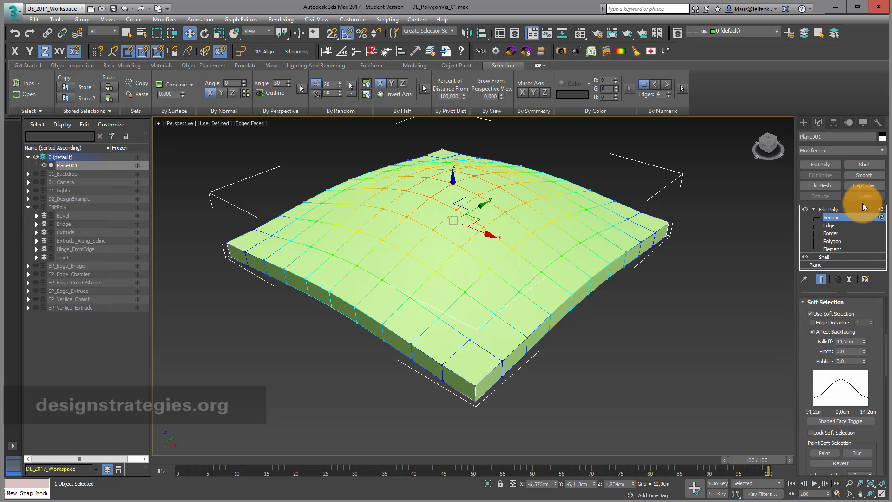
Examine the stored selections of the domed slab at the Edge, Vertex, Border and Polygon levels of the Edit Poly modifier
left_click(846, 226)
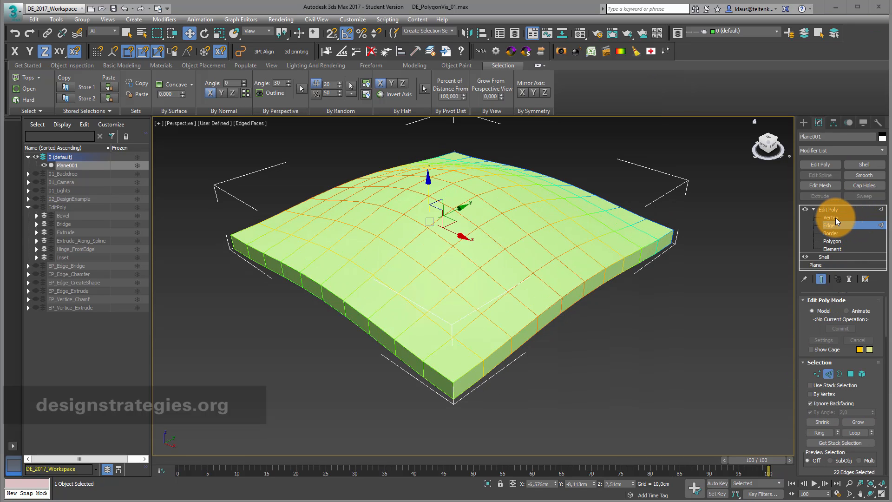
left_click(835, 217)
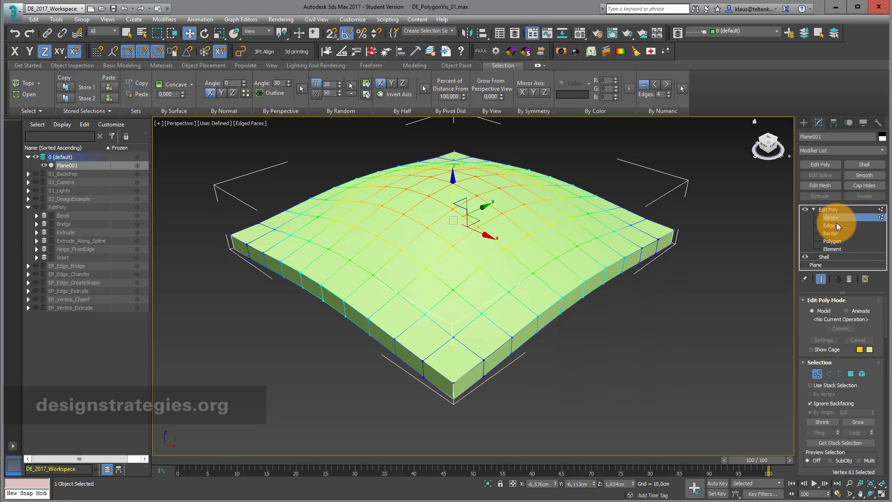
left_click(836, 224)
left_click(835, 232)
left_click(836, 241)
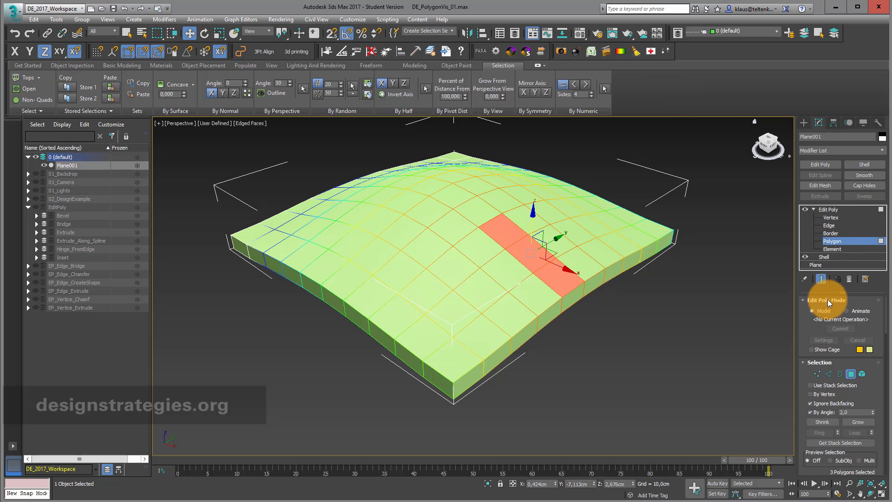
left_click(826, 375)
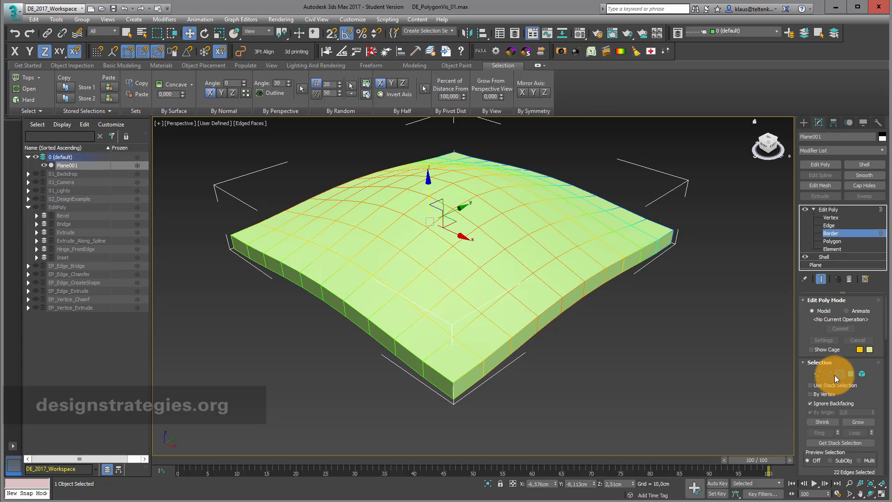
left_click(878, 233)
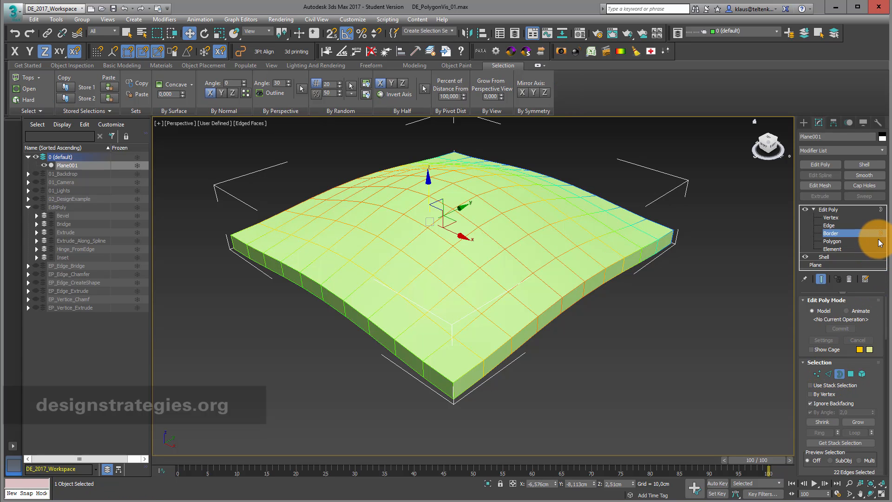
Collapse the Edit Poly modifier's sub-object list in the stack, and switch to the Polygon level and on to the Edge level
left_click(811, 210)
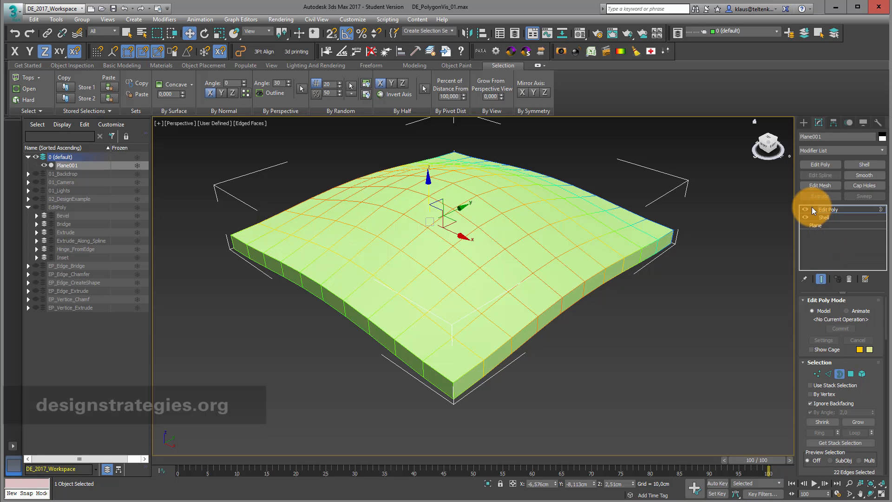
left_click(851, 374)
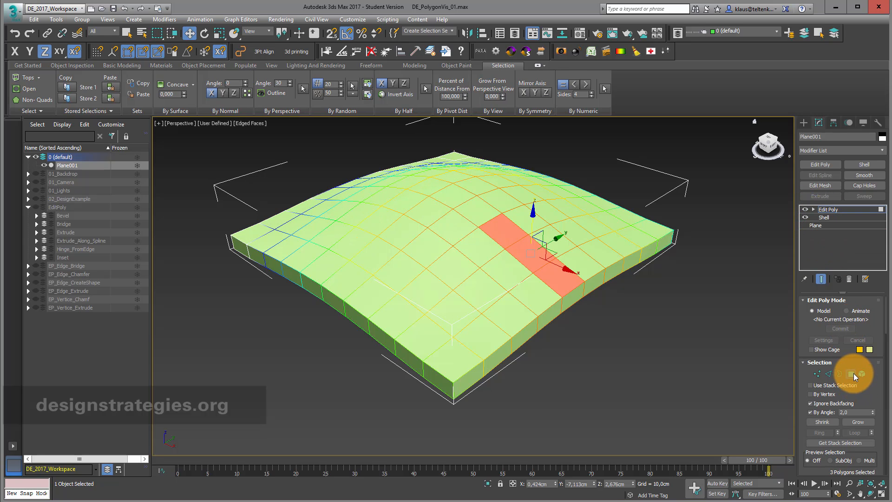
left_click(824, 374)
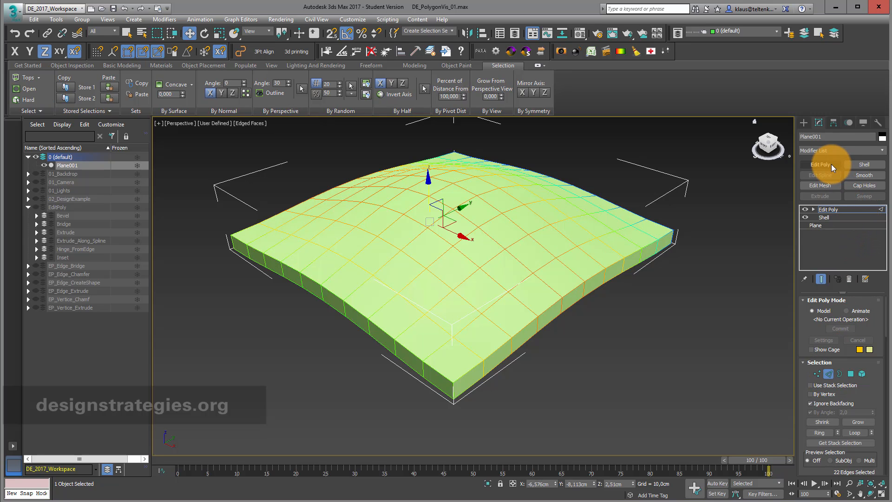
Add a second Edit Poly modifier above the first, and exit the lower one's sub-object mode after checking its Border and Polygon levels
left_click(832, 163)
left_click(847, 217)
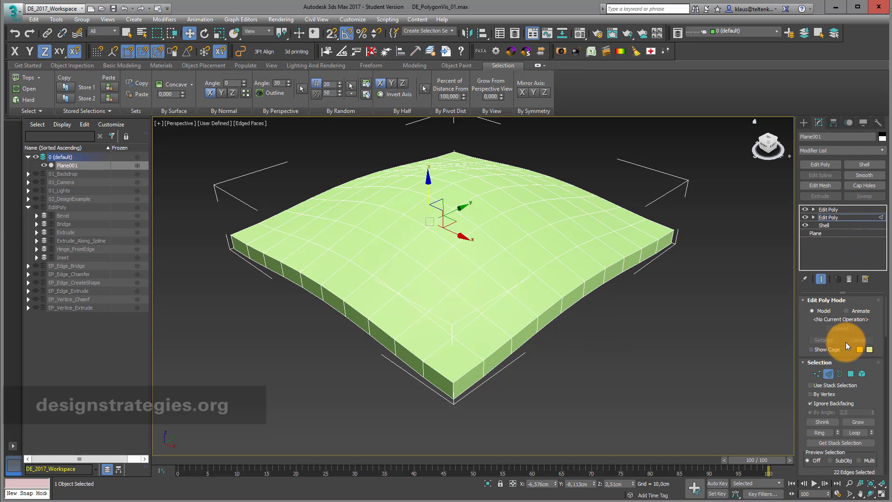
left_click(840, 374)
left_click(851, 374)
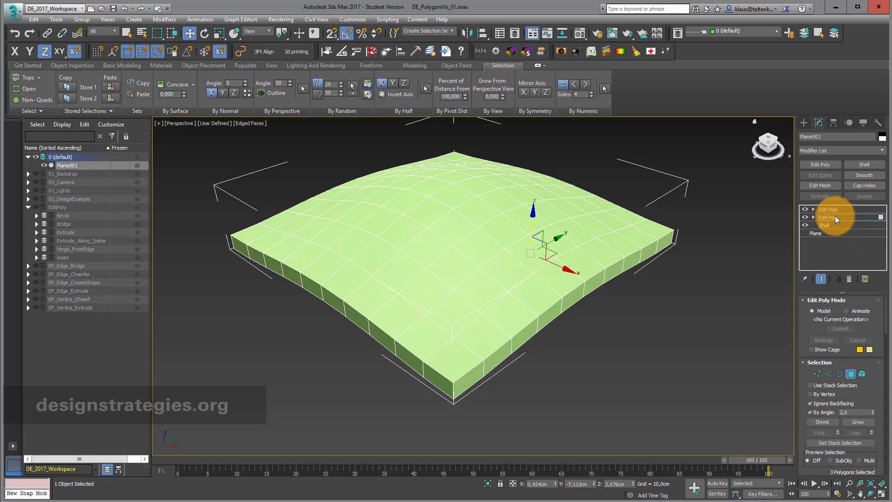
left_click(850, 374)
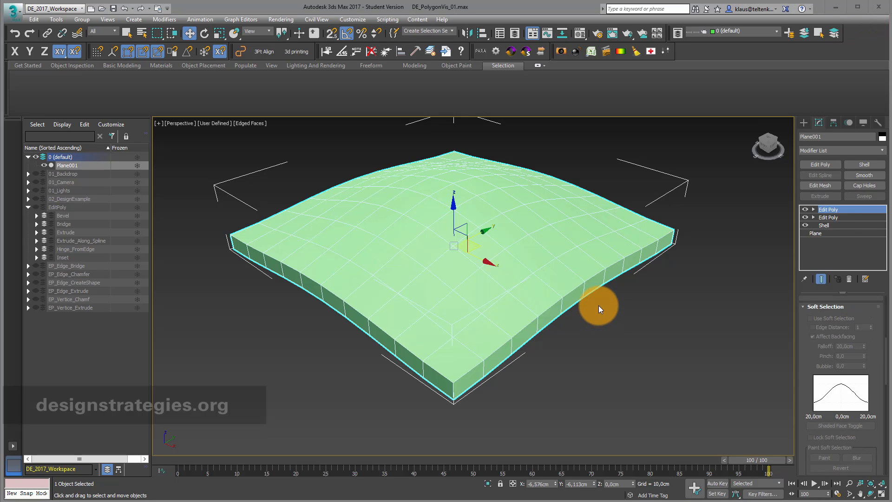
Toggle the lower Edit Poly modifier's effect off and back on, and rename that modifier EP_SoftSelection_Deform
left_click(806, 217)
left_click(806, 217)
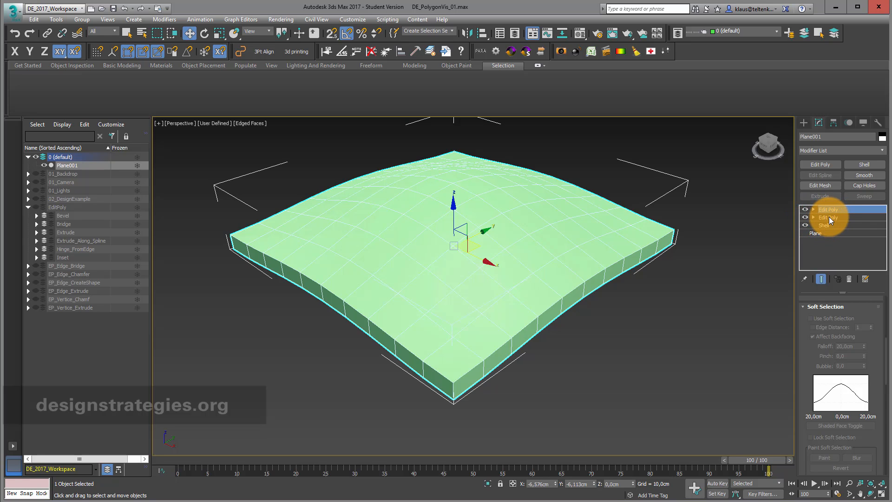
right_click(829, 219)
left_click(843, 222)
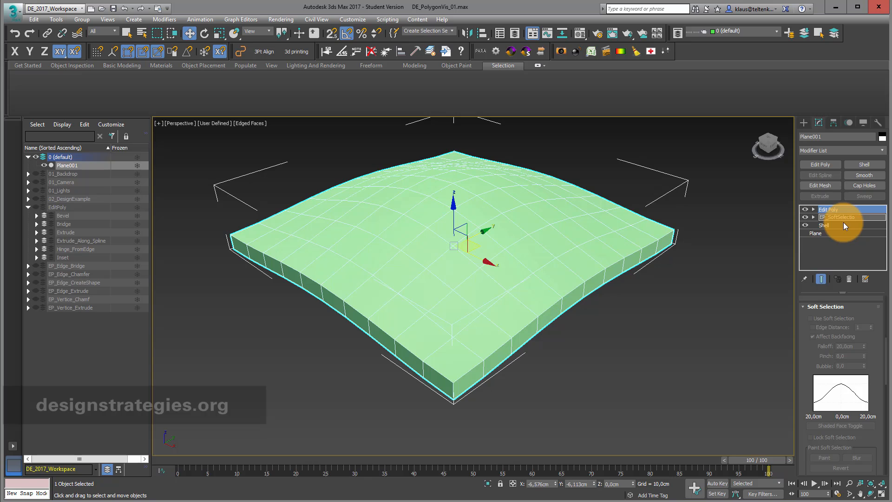
type("EP_SoftSelection_Deform")
key("Return")
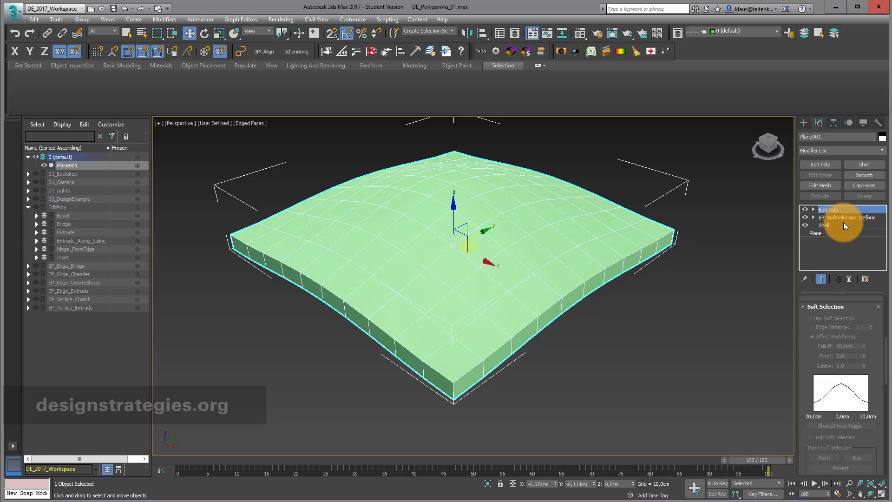
At the new Edit Poly modifier's Vertex level, try selecting a single vertex, all vertices, and a region around the slab's right corner
left_click(813, 209)
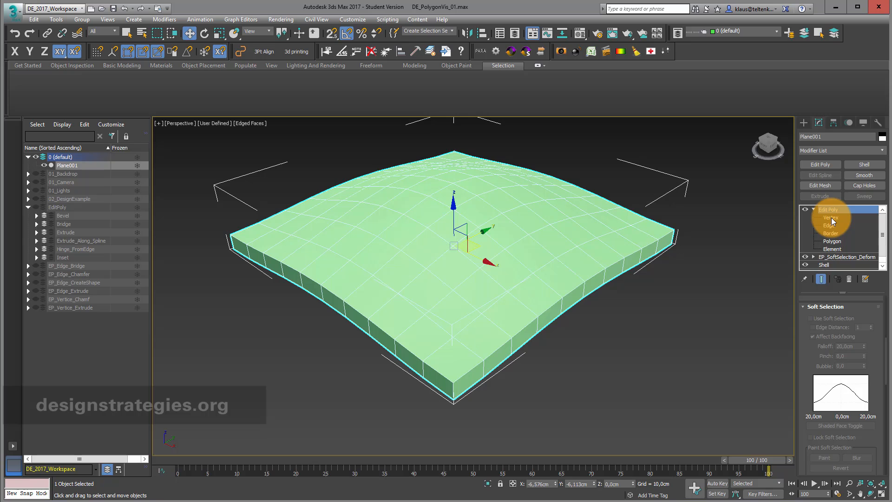
left_click(831, 218)
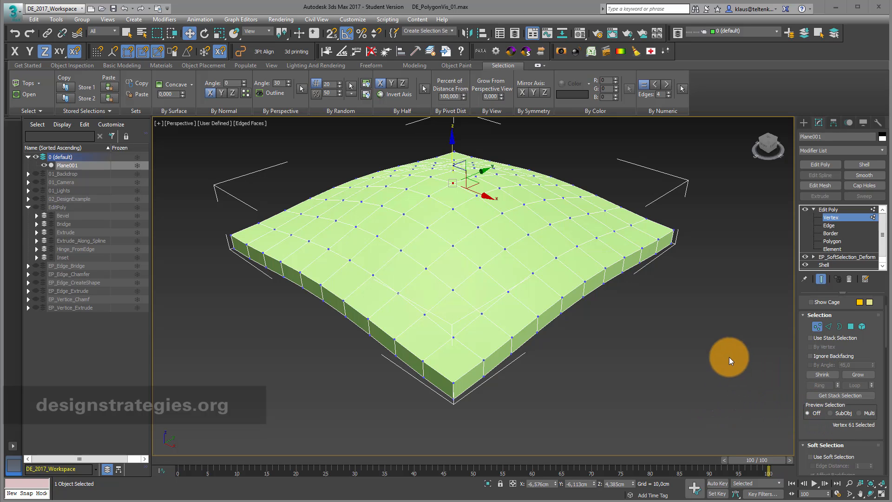
left_click(595, 238)
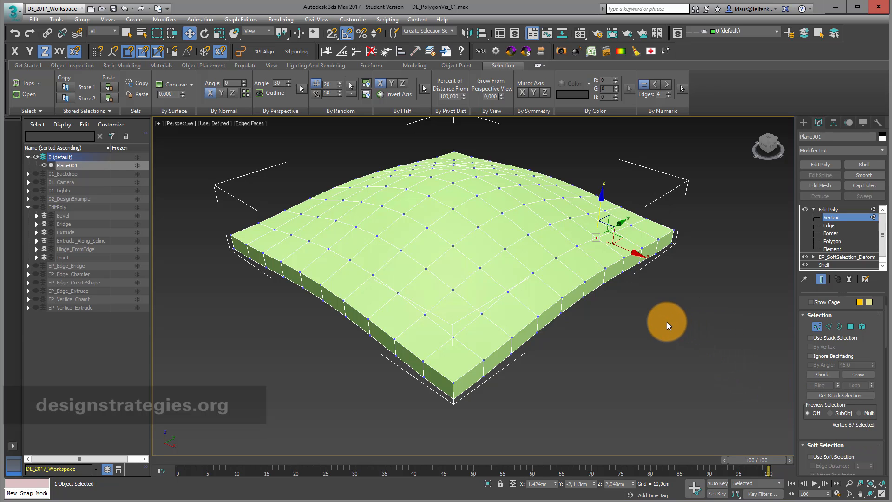
key("ctrl+a")
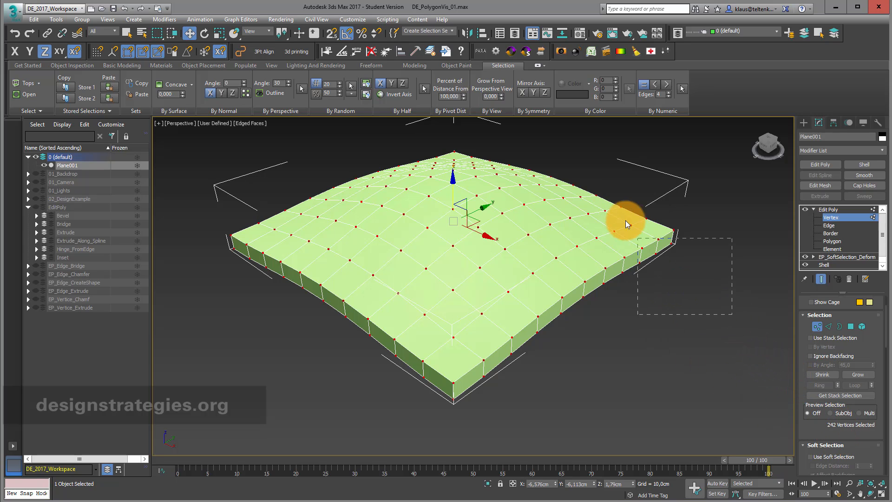
left_click_drag(587, 173, 587, 172)
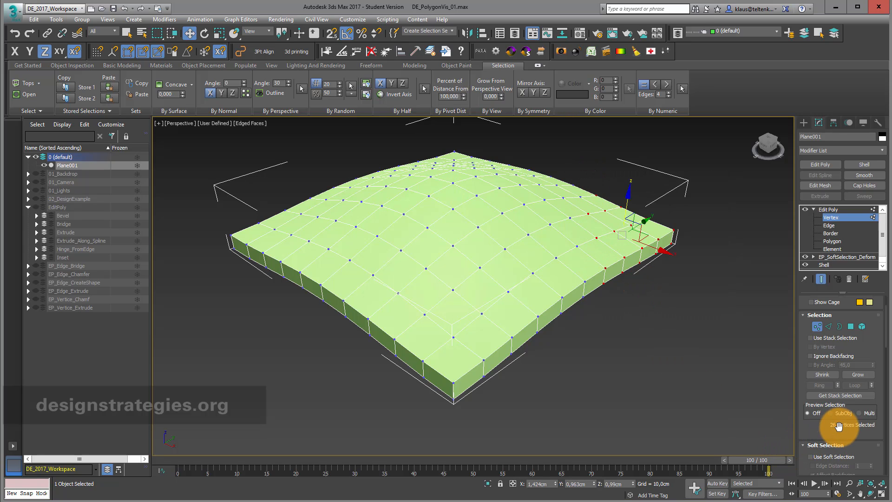
Select one interior vertex near the slab's right edge and collapse the Selection and Soft Selection rollouts to reach Edit Vertices
left_click(576, 245)
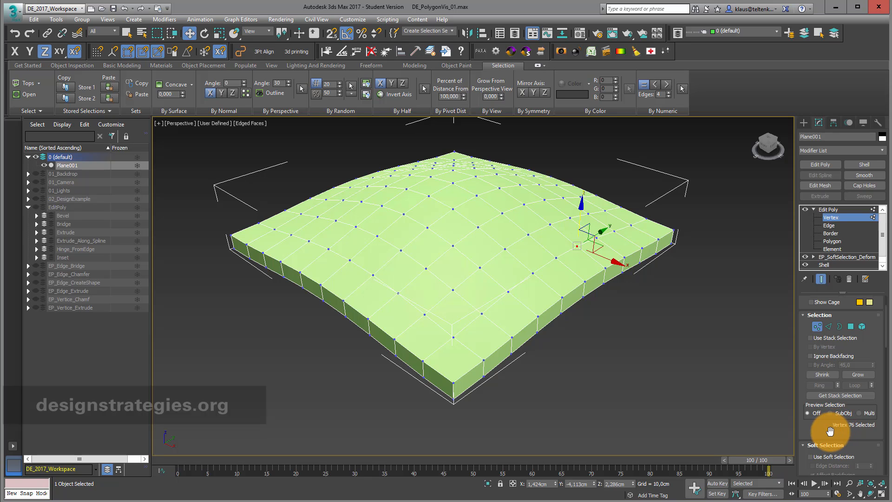
mouse_move(830, 432)
left_mouse_down()
mouse_move(830, 442)
mouse_move(833, 421)
left_mouse_up()
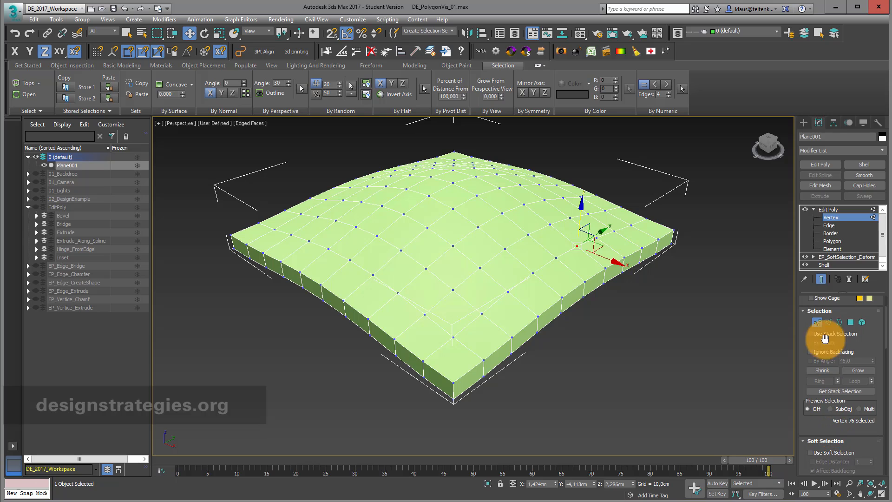
left_click(802, 310)
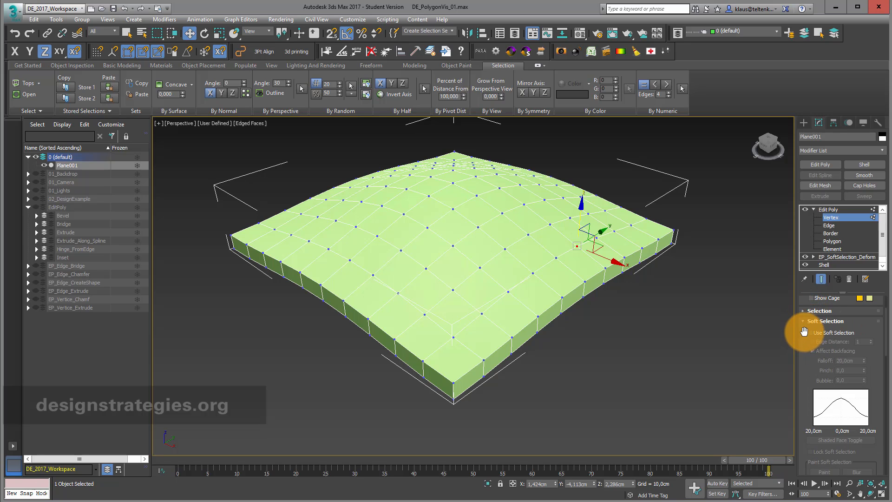
left_click(805, 321)
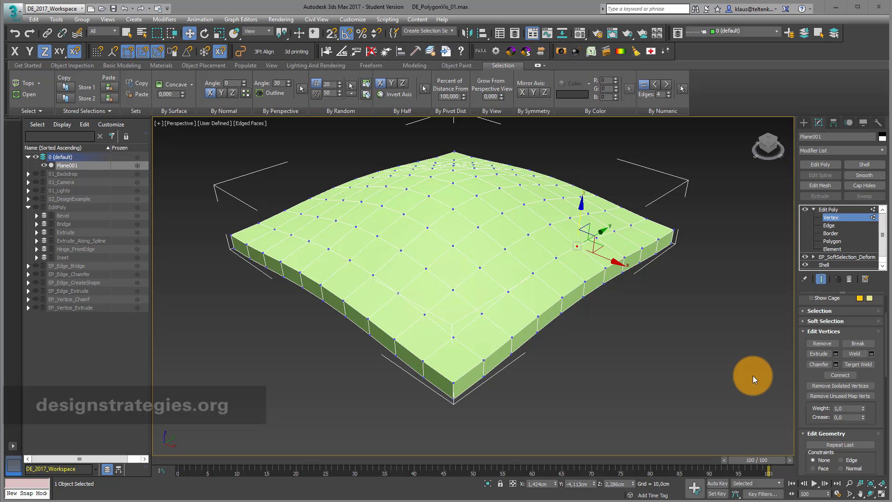
Try Remove on the selected interior vertex twice, undoing the removal each time
left_click(824, 344)
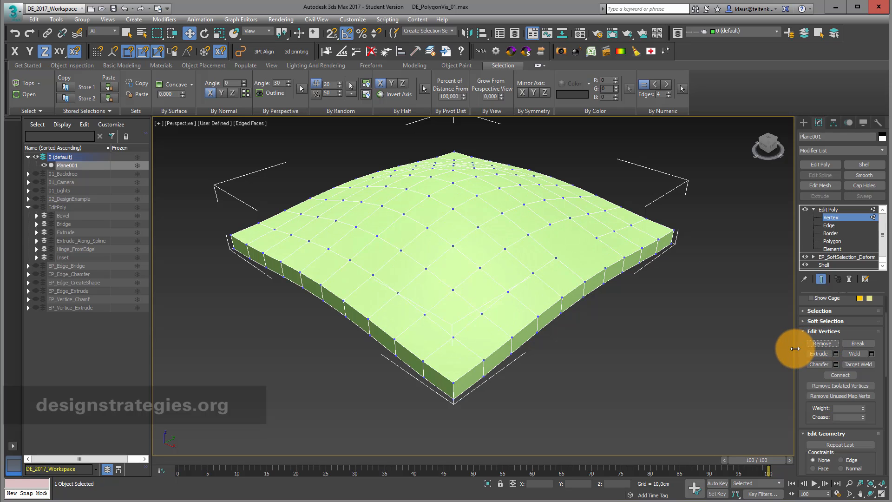
key("ctrl+z")
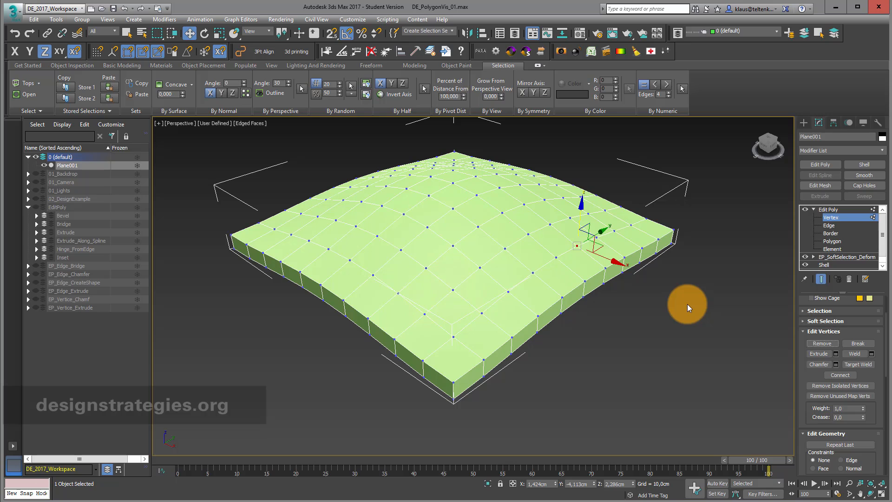
key("BackSpace")
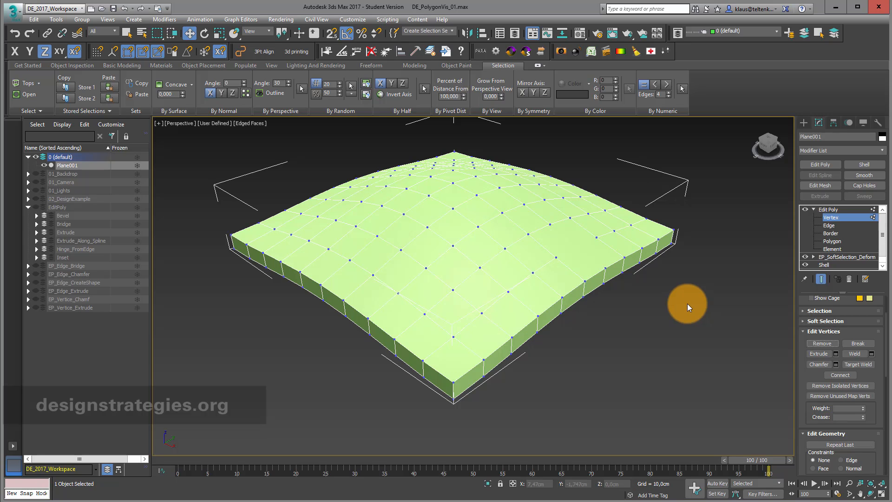
key("ctrl+z")
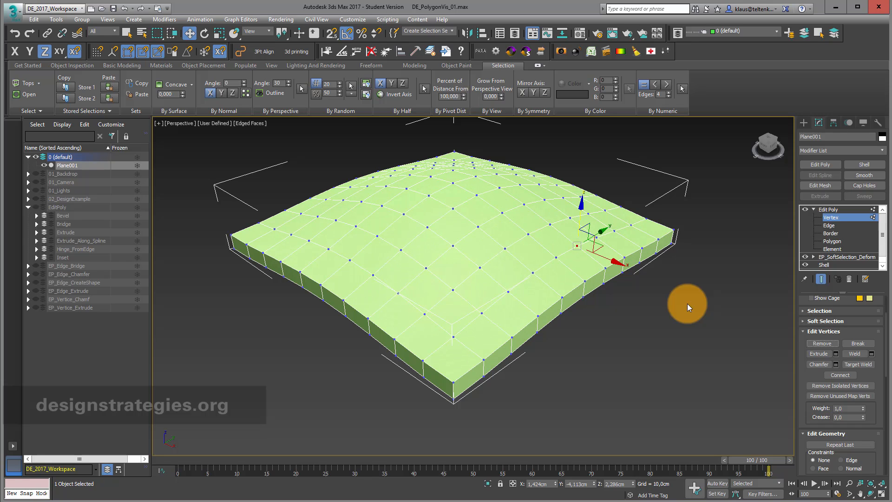
Compare deleting the same vertex together with its adjoining polygons against removing only the vertex, undoing each attempt
key("Delete")
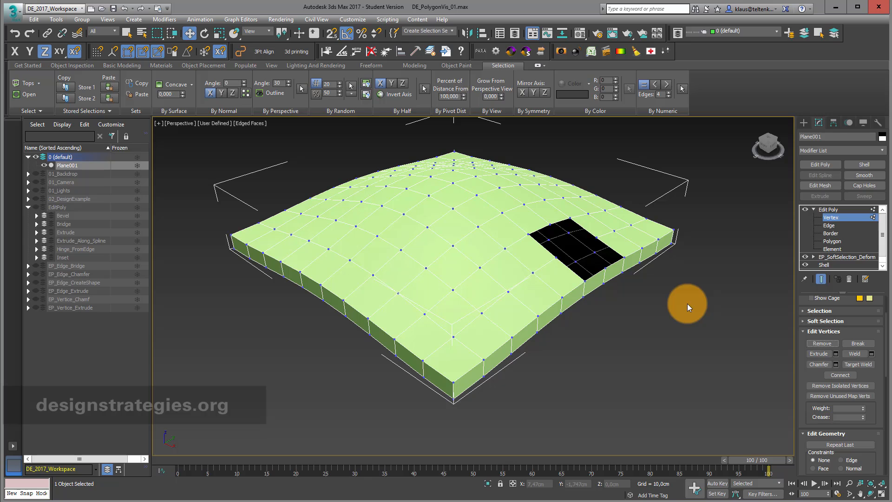
key("ctrl+z")
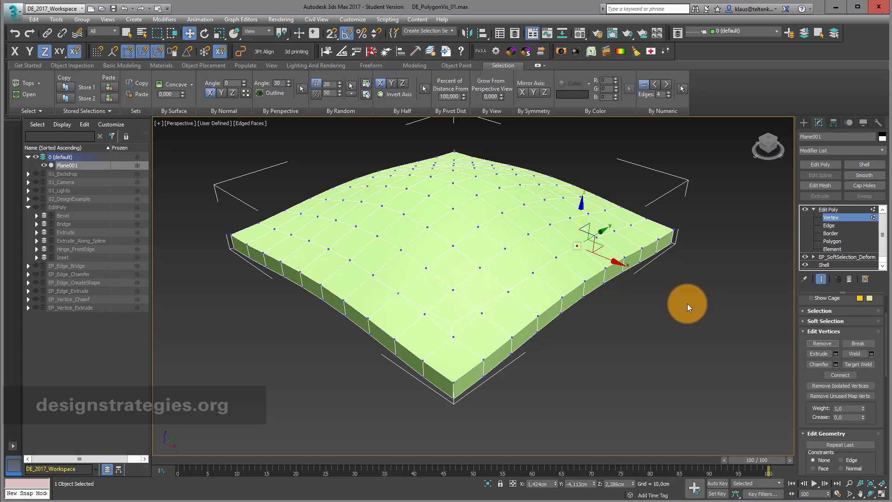
key("BackSpace")
key("ctrl+z")
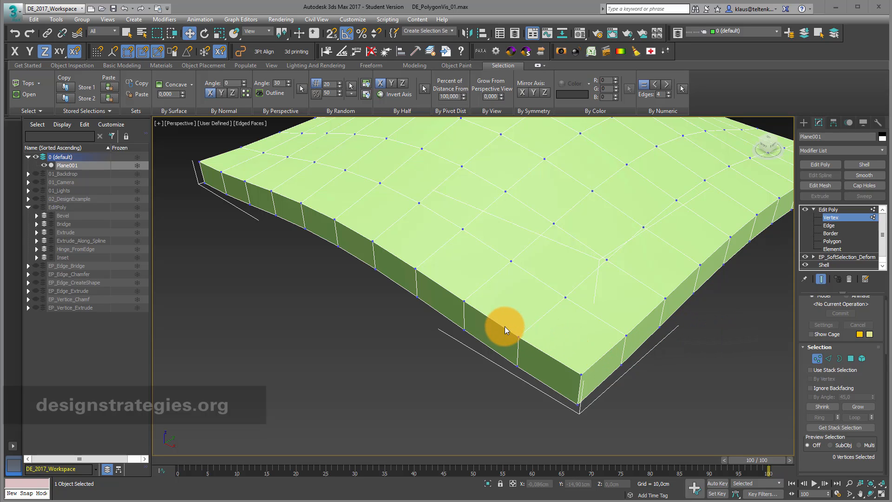
Select the loop of vertices along the upper edge of the slab's front-left side, starting from the vertex beside the front corner
left_click_drag(505, 326, 534, 344)
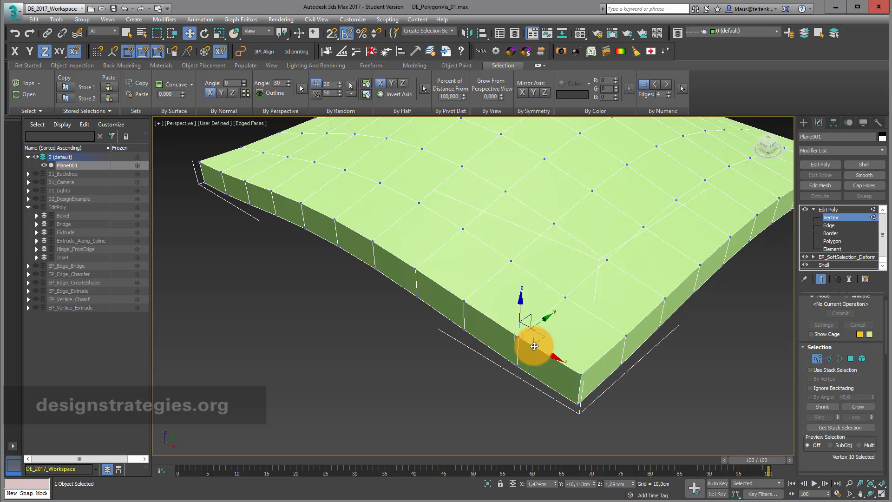
mouse_move(465, 302)
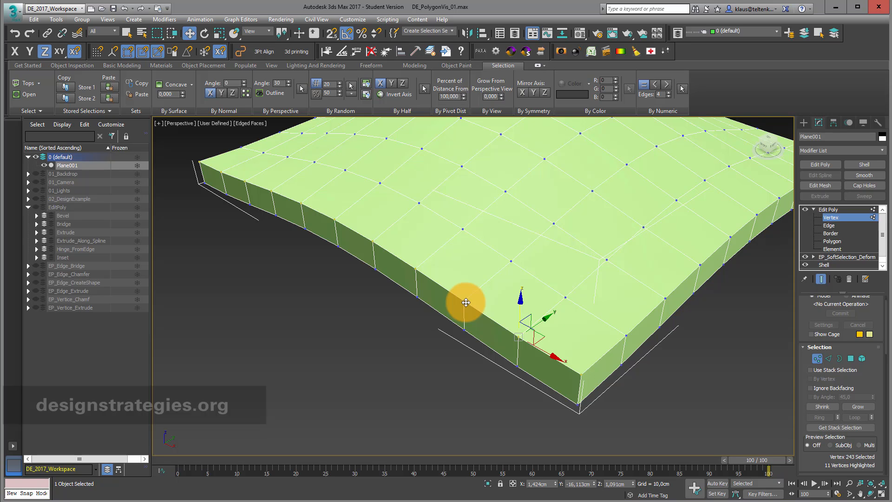
left_click(464, 301, "shift")
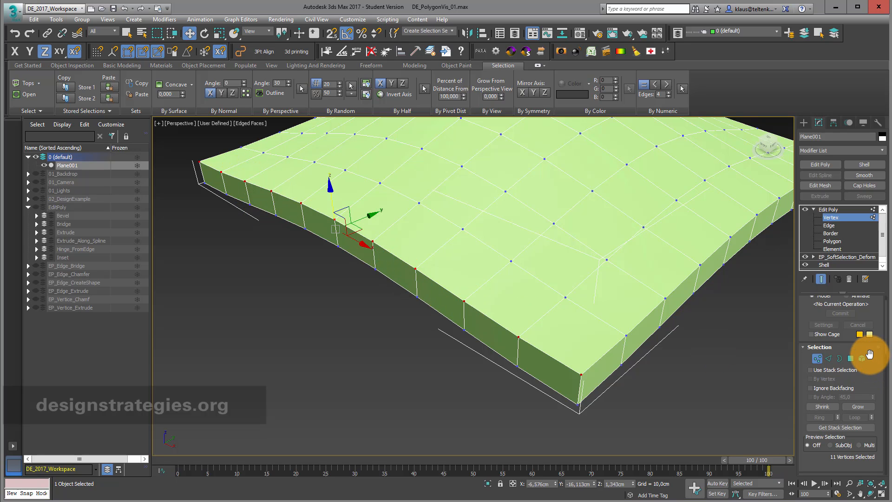
Try raising the selected edge vertices about 0,8 cm along Z, and undo the move
left_click_drag(869, 354, 873, 302)
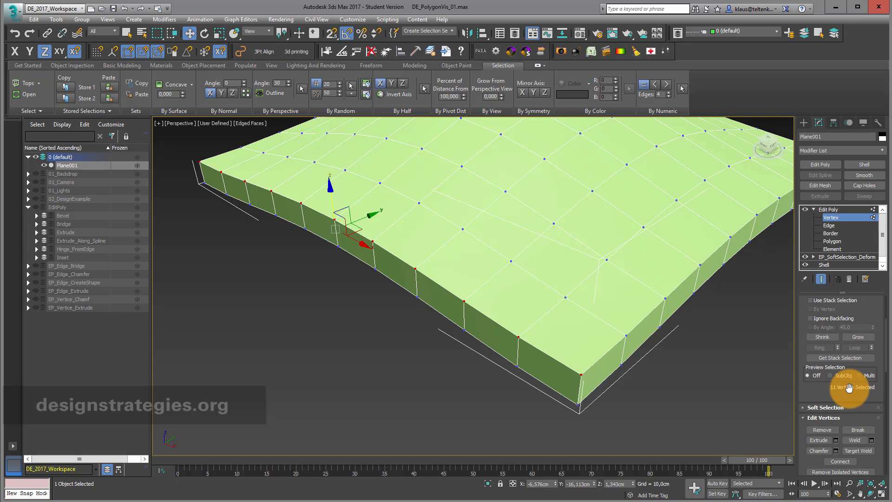
left_click_drag(851, 392, 852, 364)
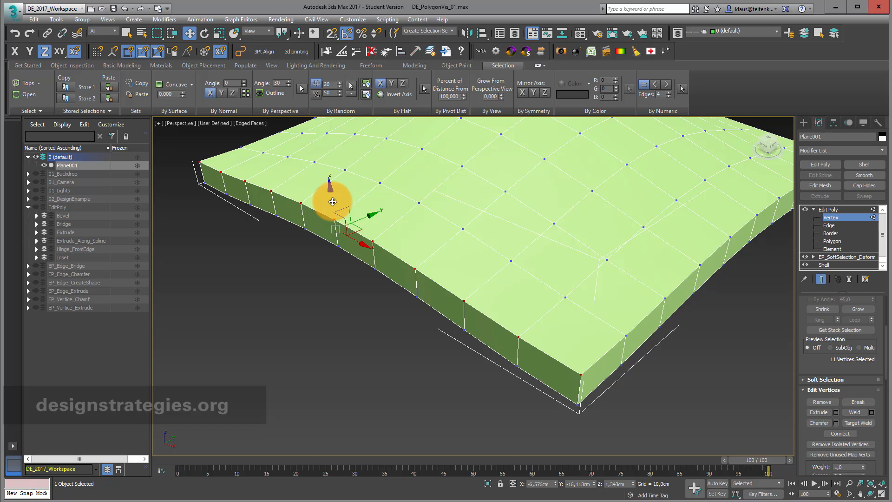
left_click_drag(329, 200, 333, 177)
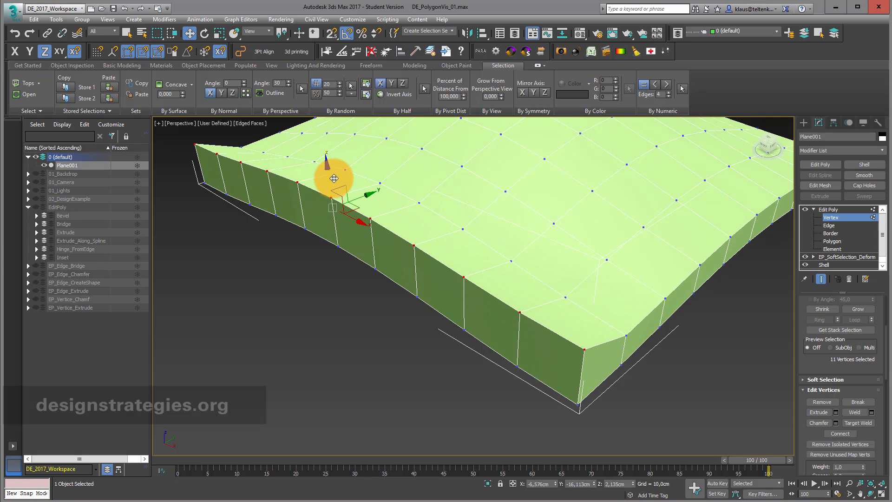
key("ctrl+z")
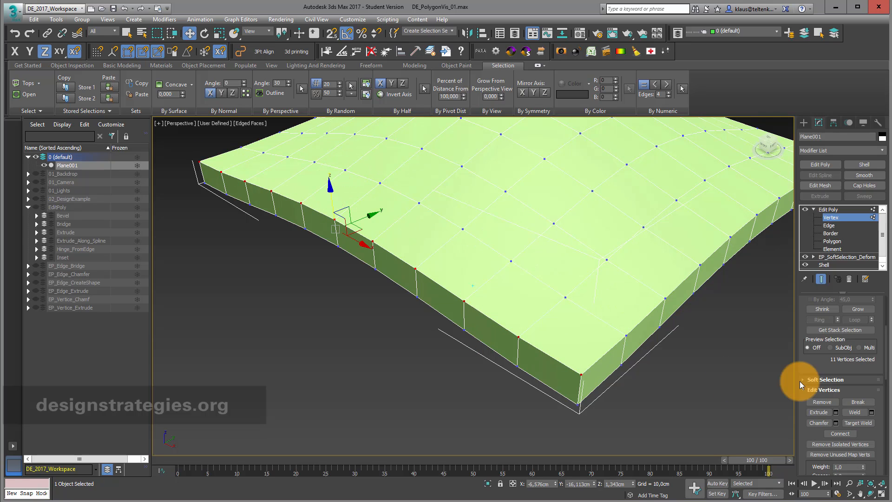
Break the selected vertices along the slab's upper front-left edge and clear the selection
left_click(862, 400)
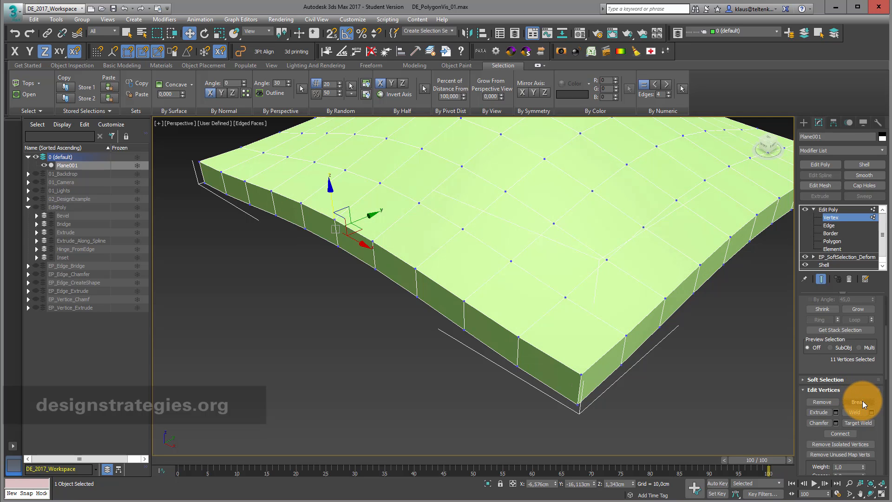
left_click(630, 386)
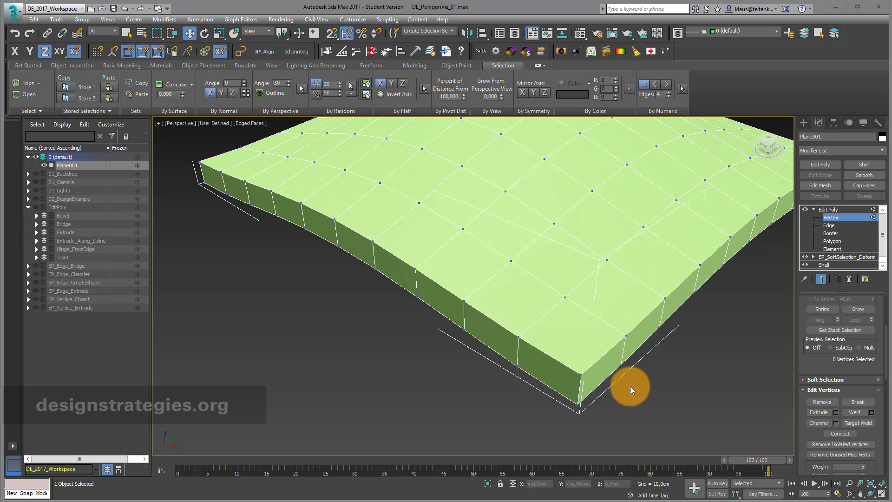
Select all the broken vertices along the slab's upper front-left edge, including those at both corners
left_click(526, 344)
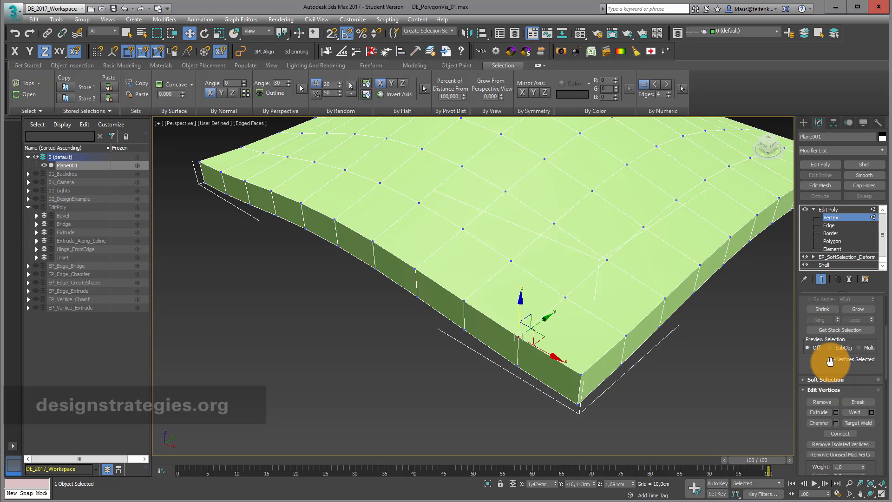
left_click(474, 305, "ctrl")
left_click(416, 269, "ctrl")
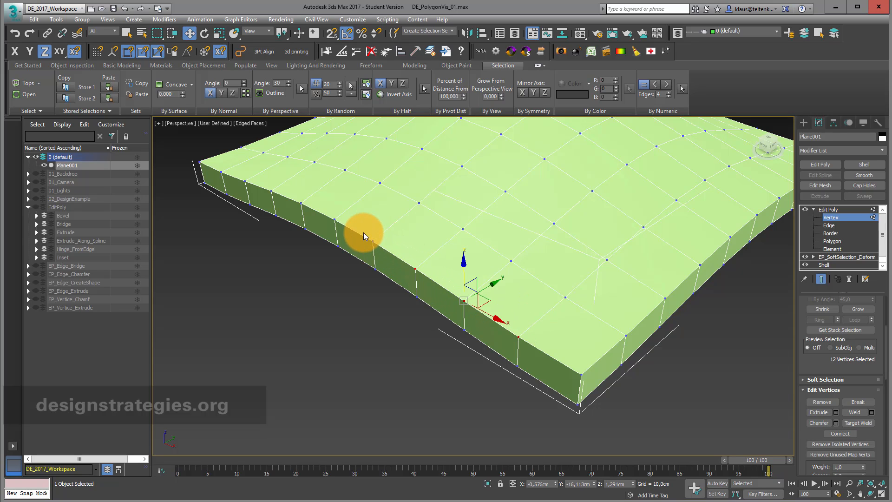
left_click(374, 242, "ctrl")
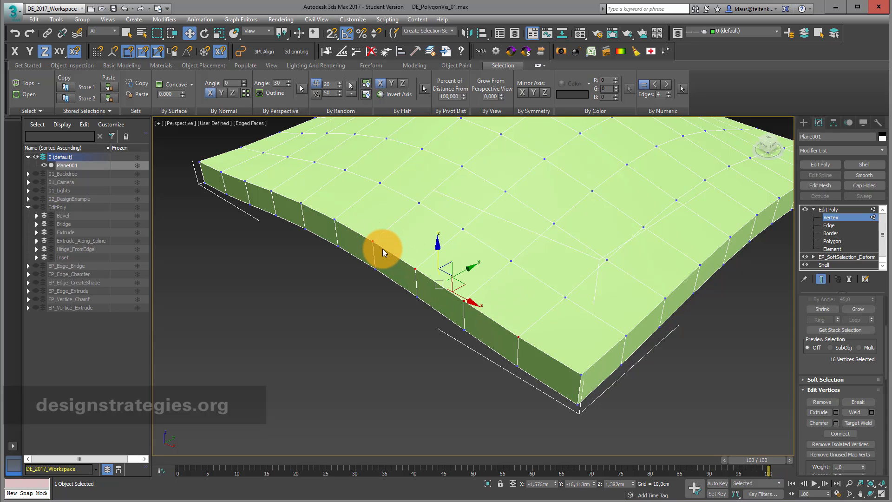
left_click(335, 219, "ctrl")
left_click(301, 203, "ctrl")
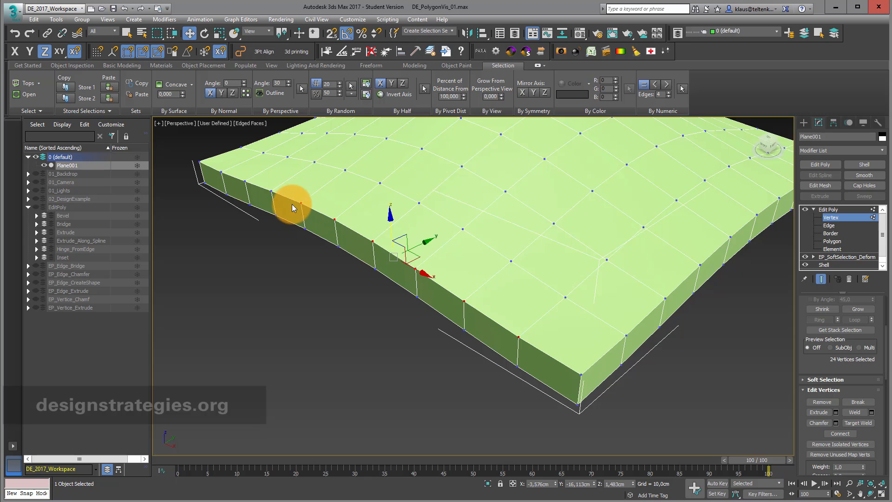
left_click(269, 191, "ctrl")
left_click(242, 180, "ctrl")
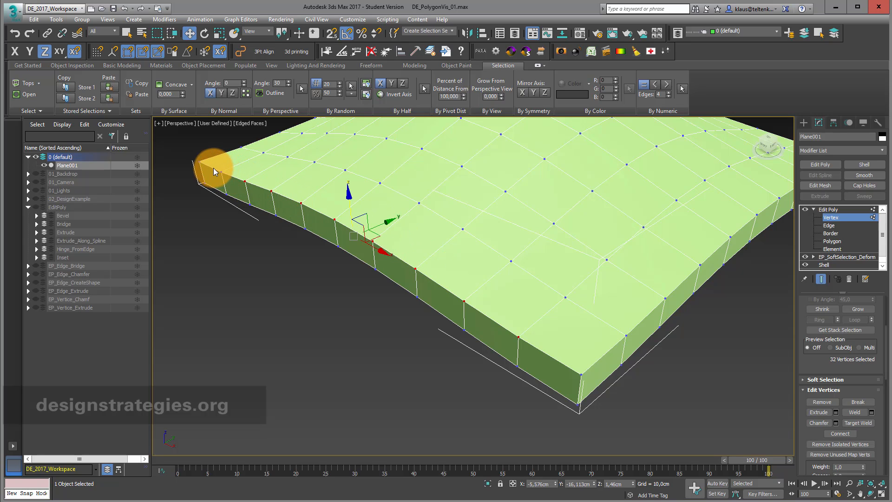
left_click(228, 182, "ctrl")
left_click(200, 163, "ctrl")
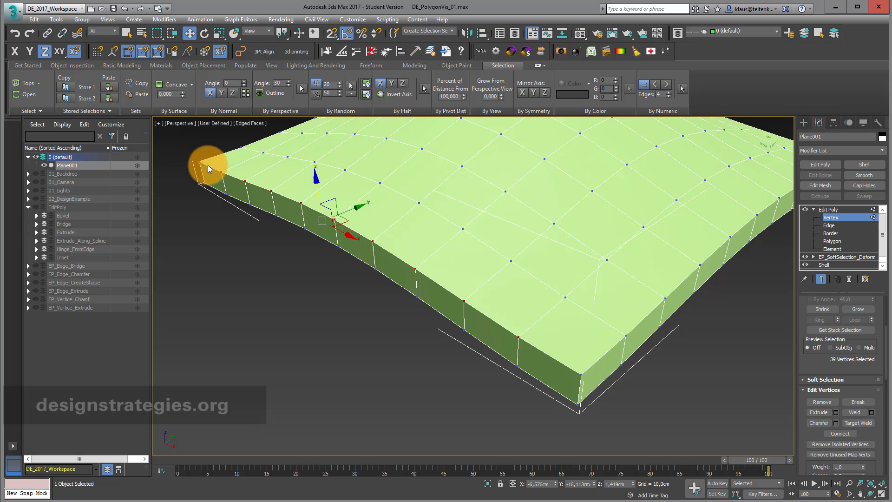
left_click(581, 374, "ctrl")
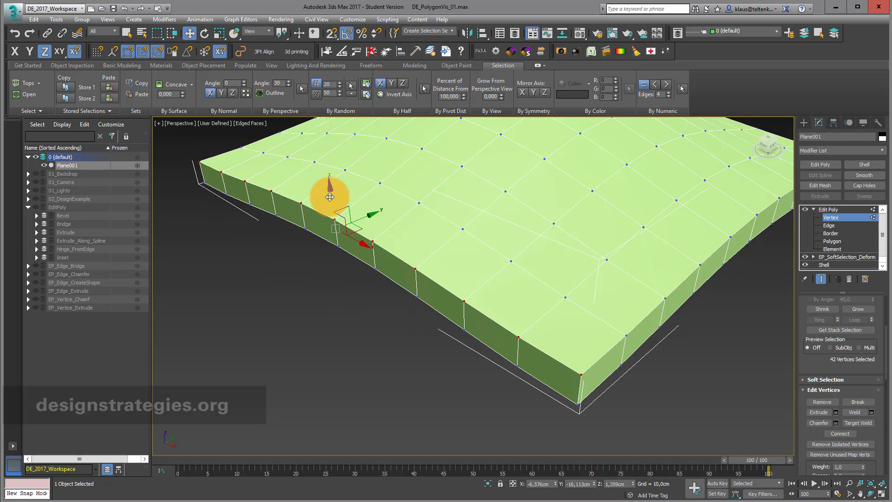
Try raising the selected edge vertices about 0,5 cm along Z, and cancel the move
left_click_drag(325, 199, 328, 183)
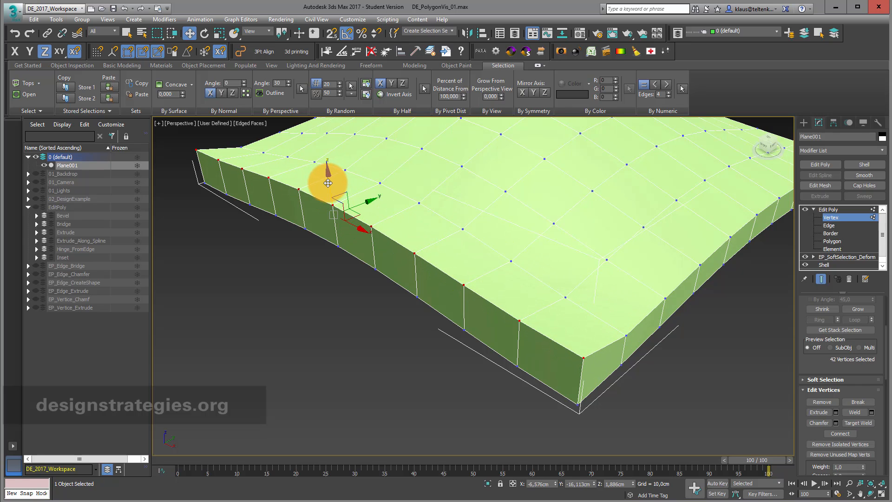
right_click(328, 183)
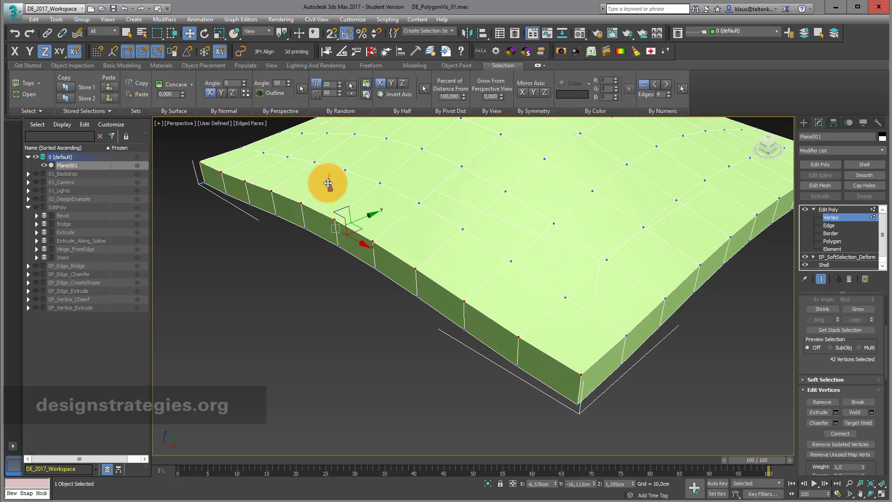
Set the reference coordinate system to Local and move the selected vertices along their local Y axis, pulling the broken polygons apart
left_click(263, 32)
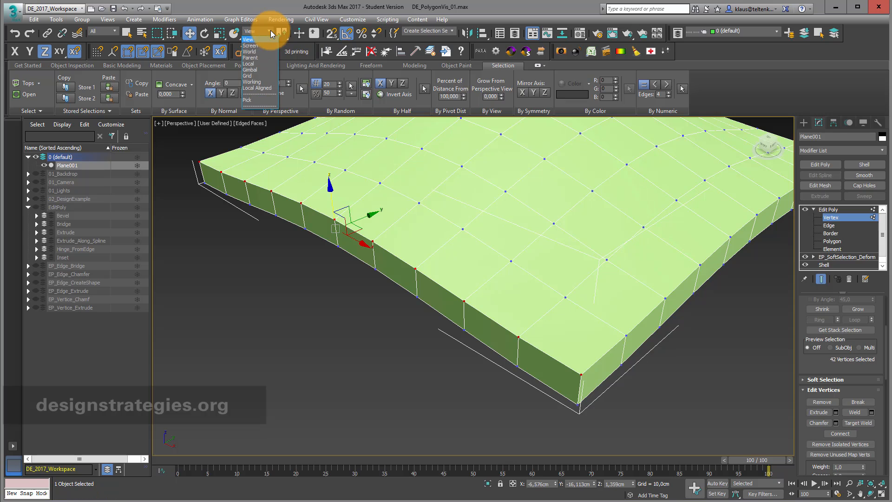
left_click(253, 64)
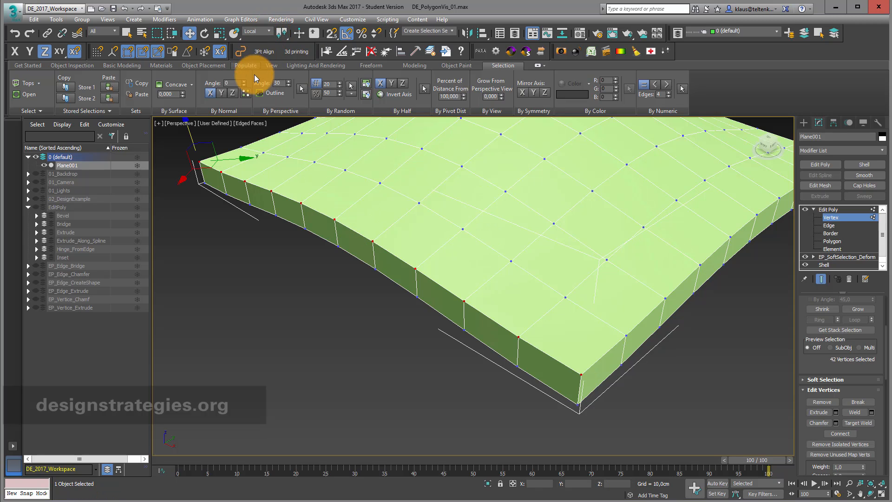
left_click(415, 269)
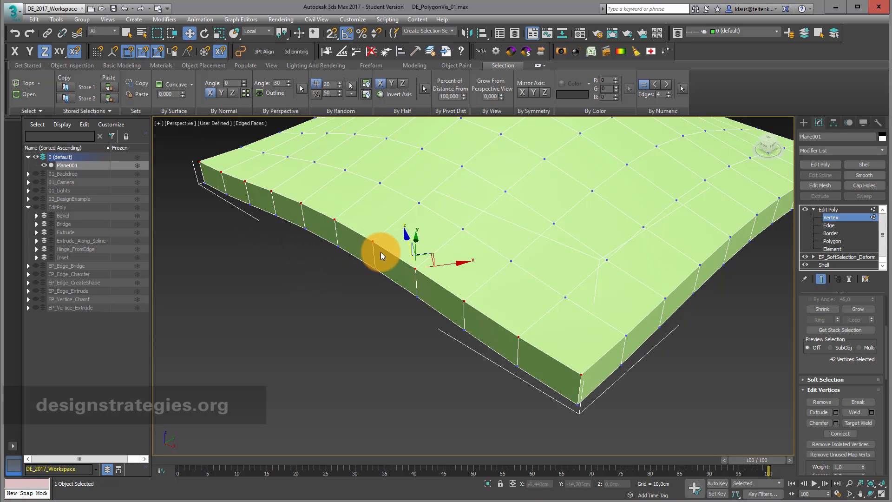
left_click_drag(416, 248, 412, 205)
Weld the selected edge vertices with a threshold large enough to close all the gaps, and clear the selection
left_click(871, 412)
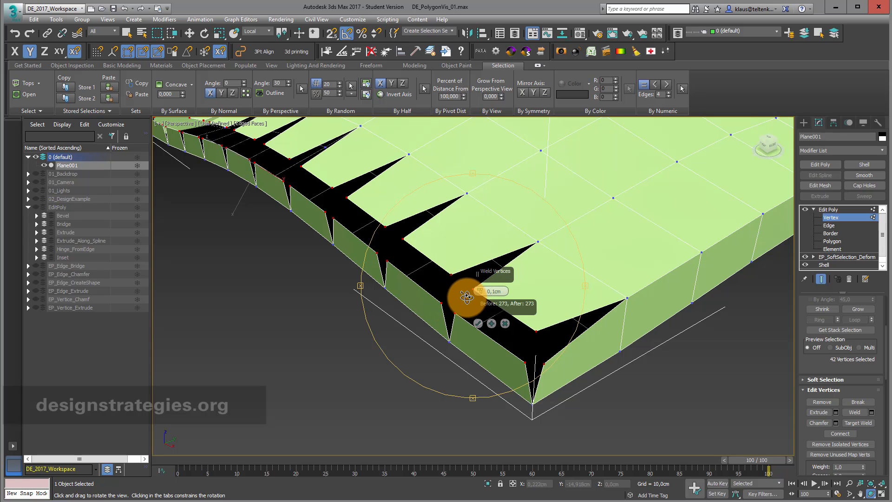
left_click_drag(479, 289, 481, 285)
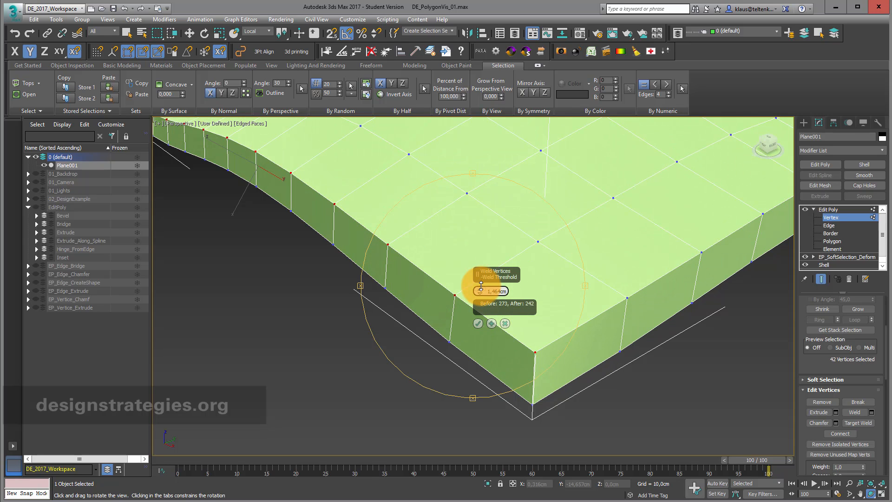
mouse_move(481, 285)
left_mouse_down()
mouse_move(483, 146)
mouse_move(490, 296)
mouse_move(491, 285)
left_mouse_up()
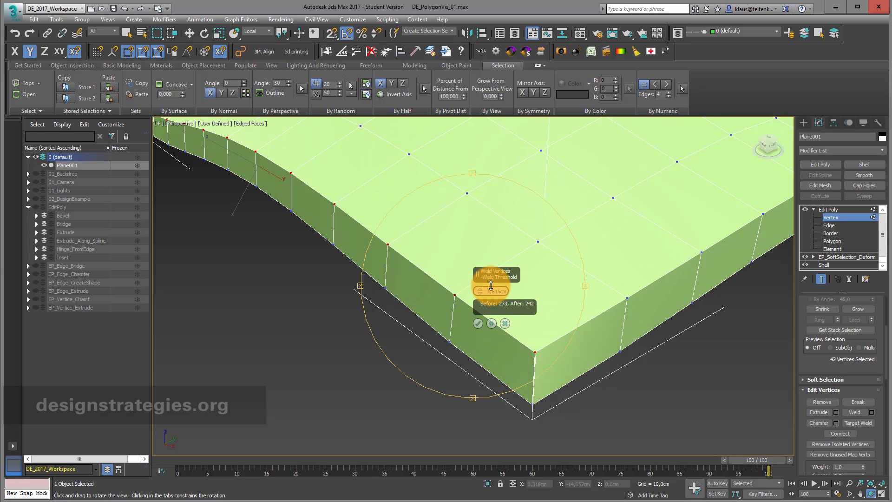
left_click(477, 323)
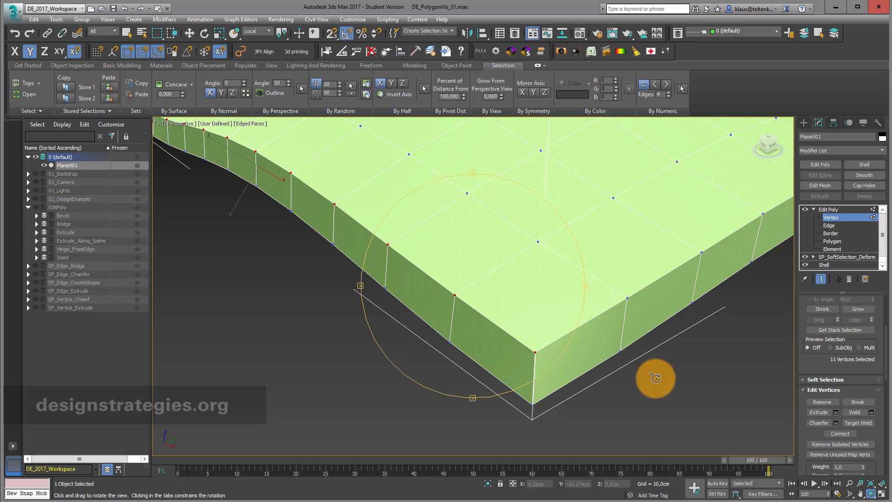
left_click_drag(655, 378, 573, 356)
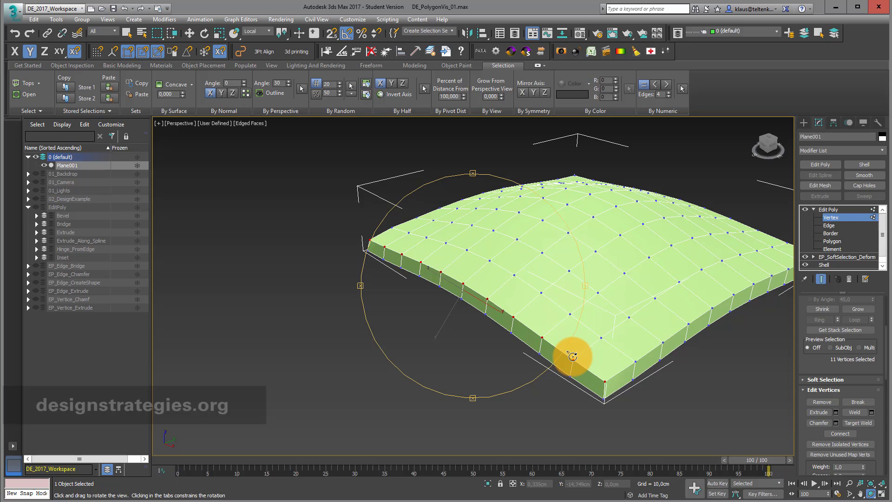
right_click(735, 433)
left_click(734, 434)
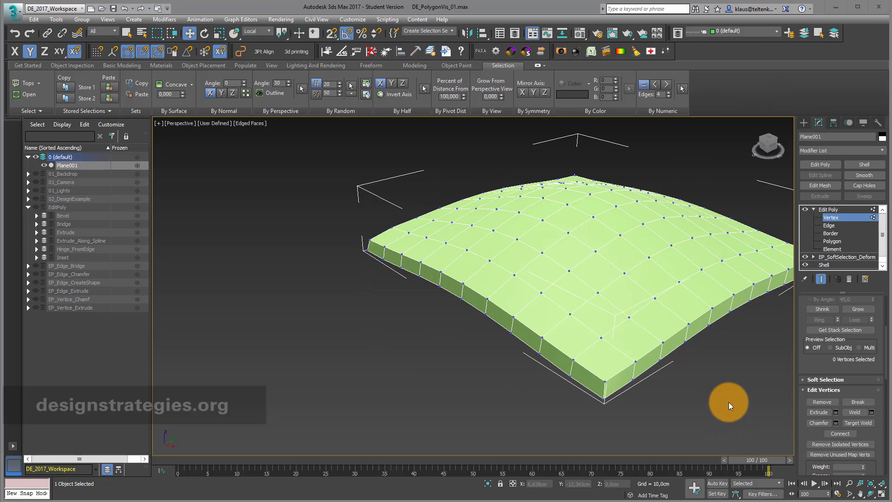
Target-weld a vertex near the middle of the top surface onto its neighbouring vertex, and leave the tool
left_click(855, 420)
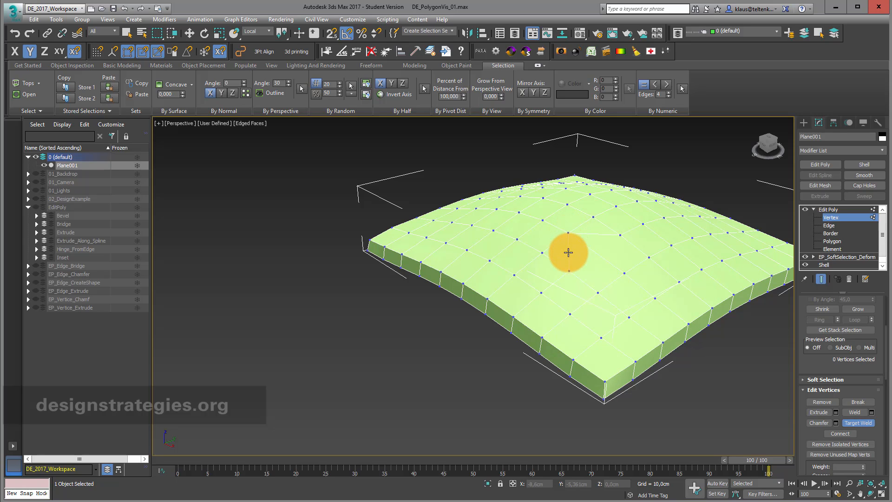
left_click(543, 222)
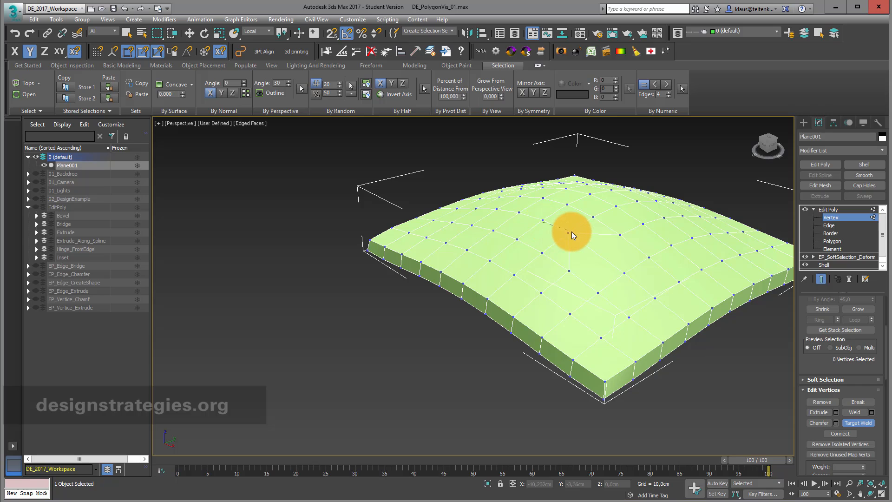
left_click(567, 233)
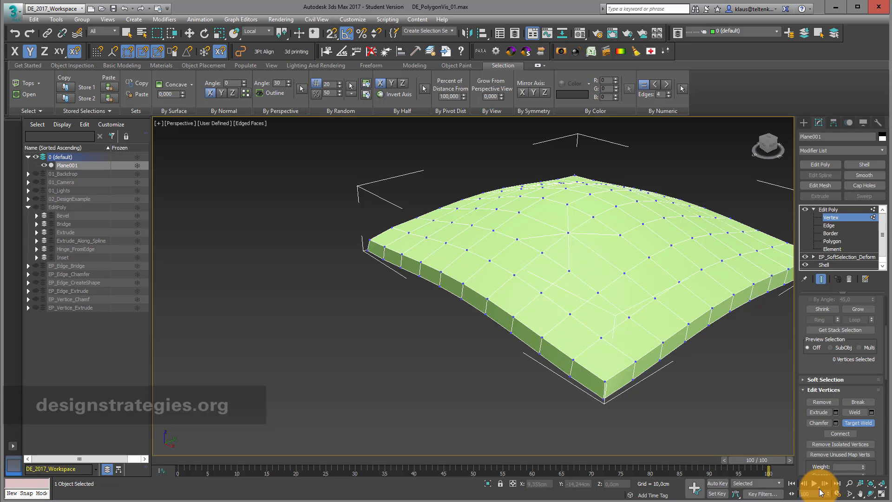
left_click(825, 434)
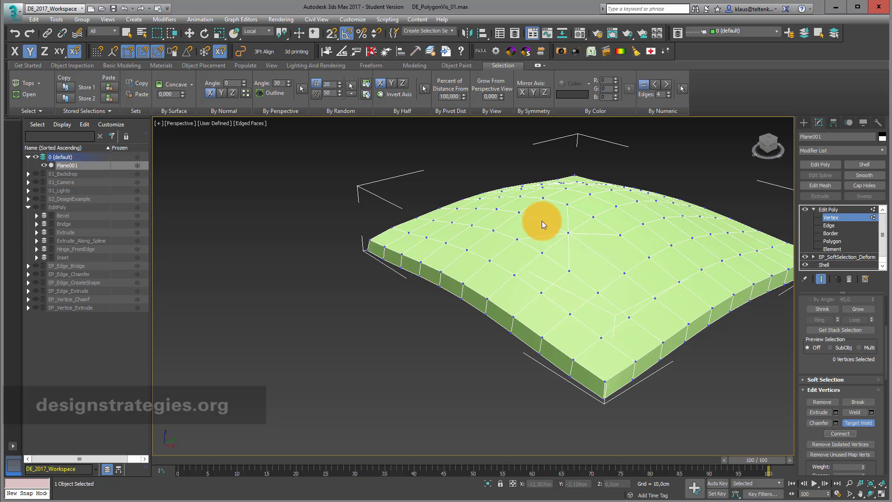
left_click(855, 422)
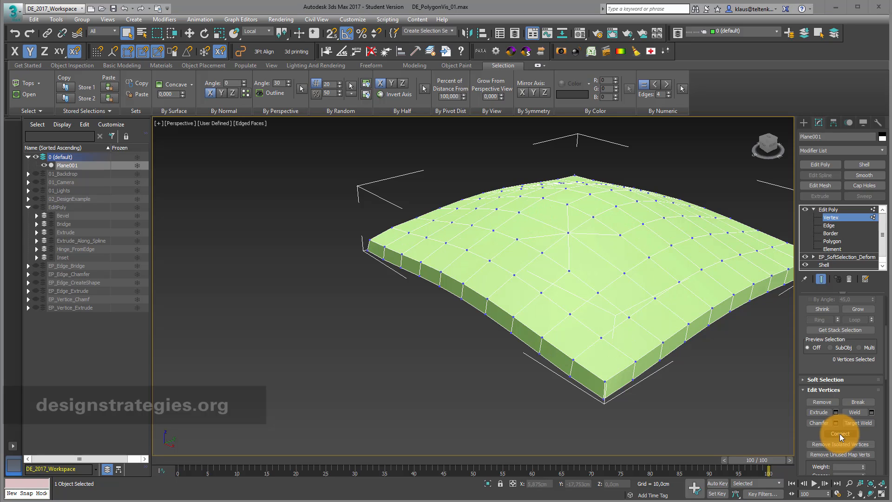
Connect two pairs of opposite vertices across polygons on the slab's top surface with new edges, and clear the selection
left_click(519, 212)
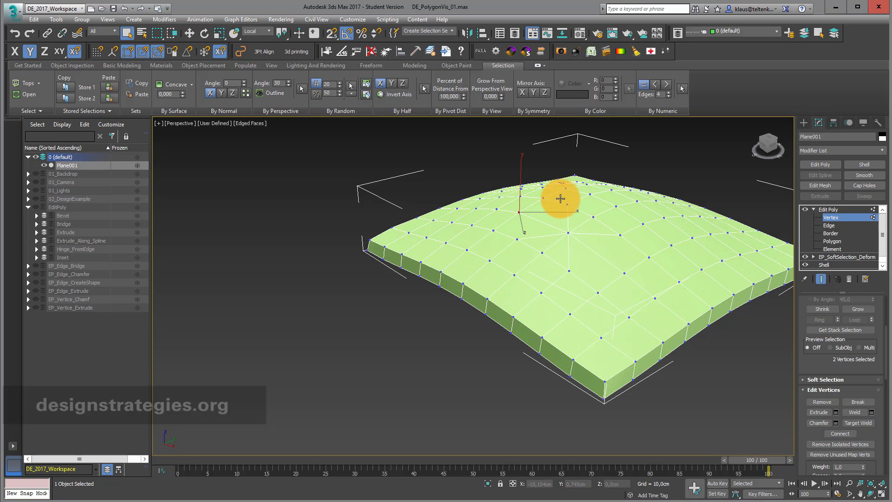
left_click(569, 271)
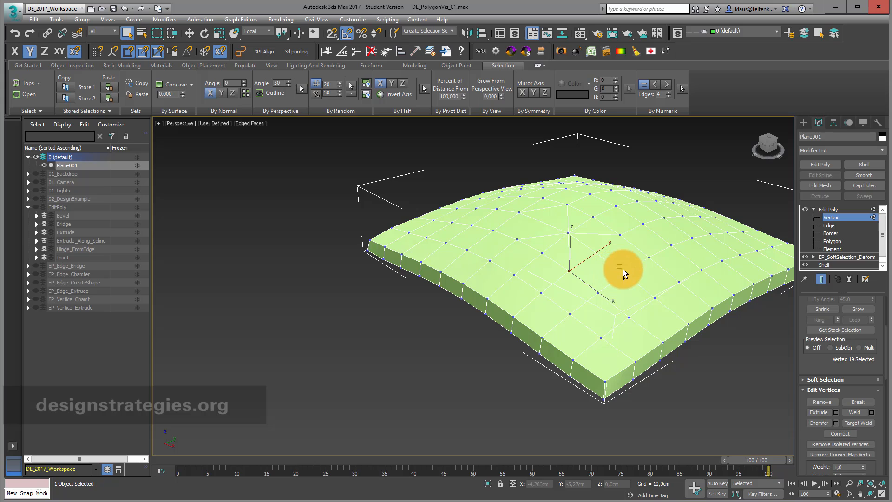
left_click(623, 270, "ctrl")
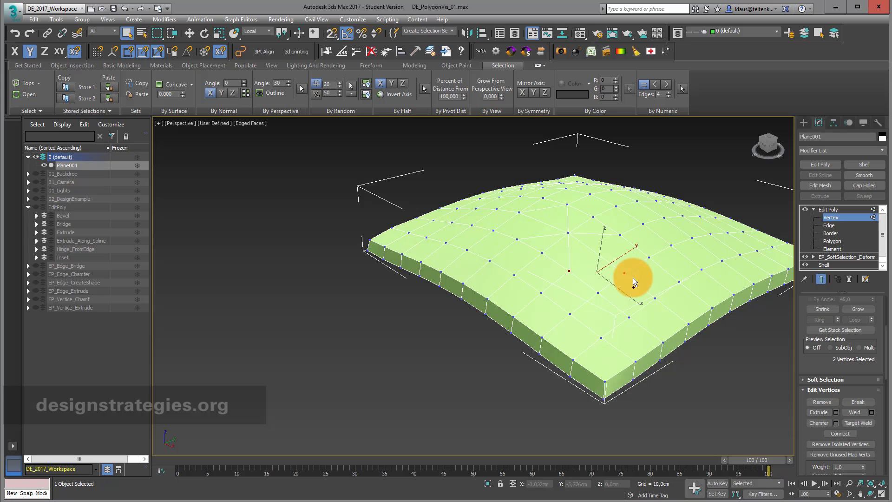
left_click(842, 434)
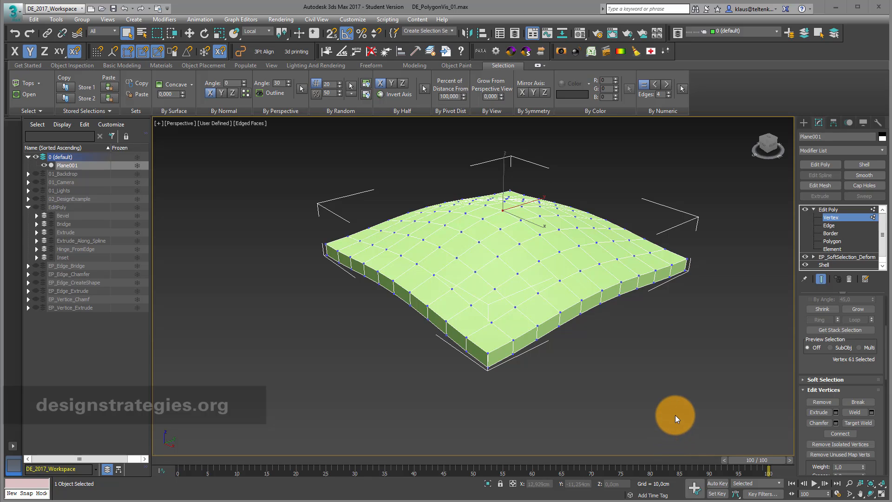
left_click(670, 403)
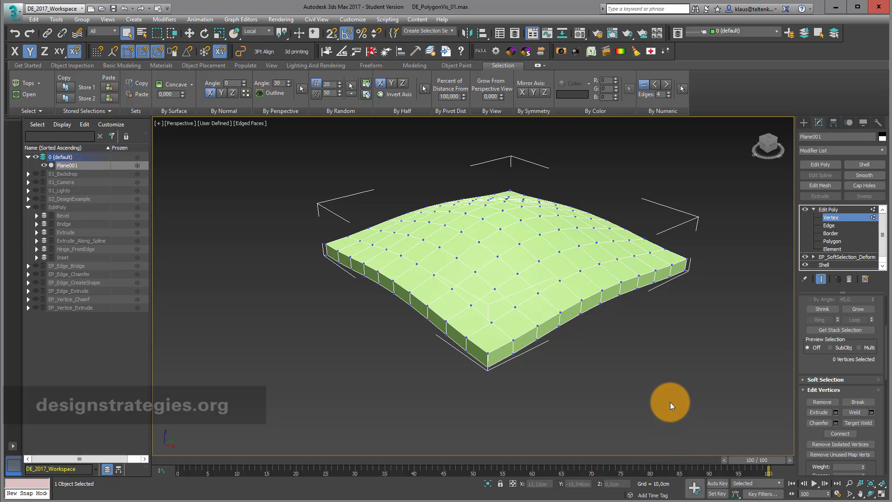
Extrude all the slab's vertices with a height of 0,606 cm and a width of 1,061 cm
key("ctrl+a")
left_click(820, 413)
left_click(836, 412)
left_click_drag(478, 294, 479, 301)
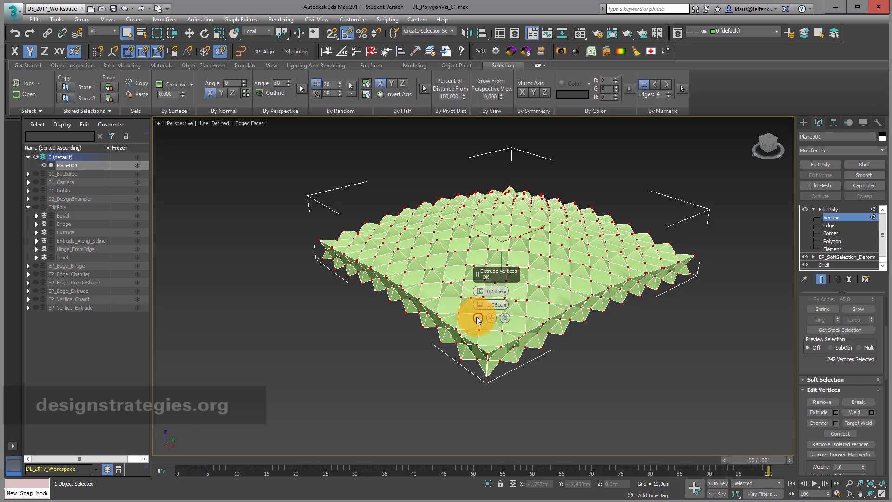
left_click(477, 318)
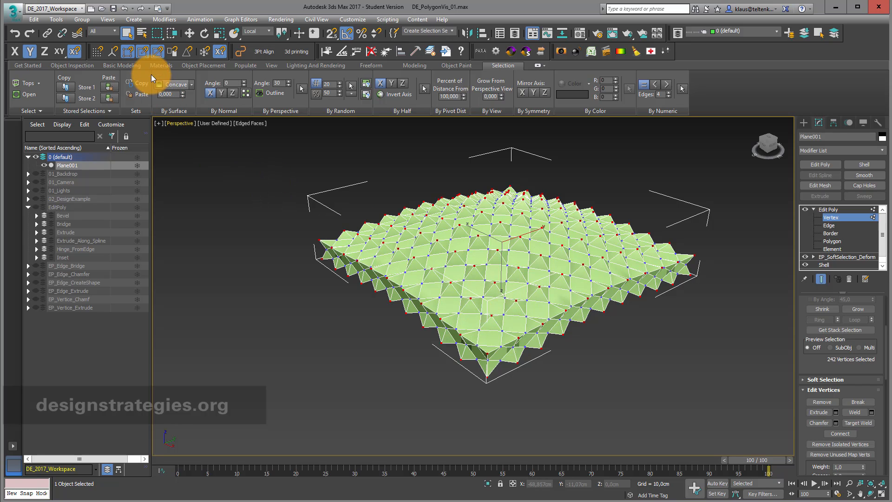
Change the viewport shading from Default Shading to Clay, keeping the edged faces
left_click(247, 124)
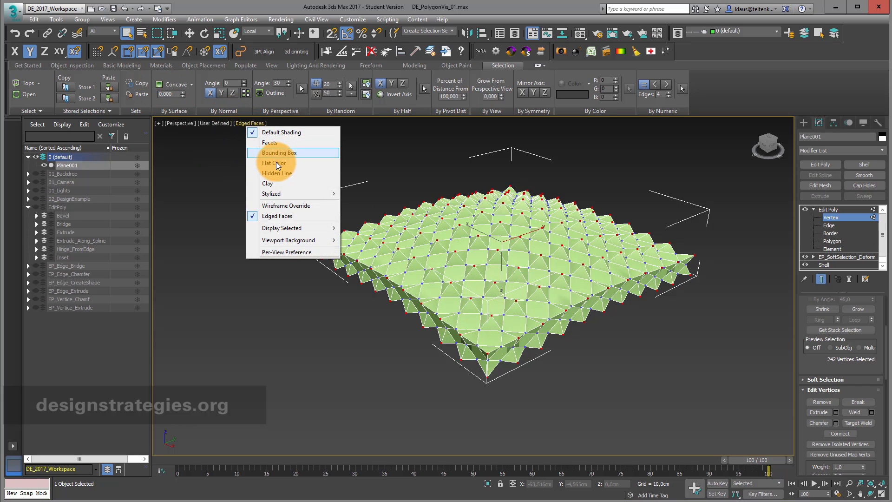
left_click(275, 183)
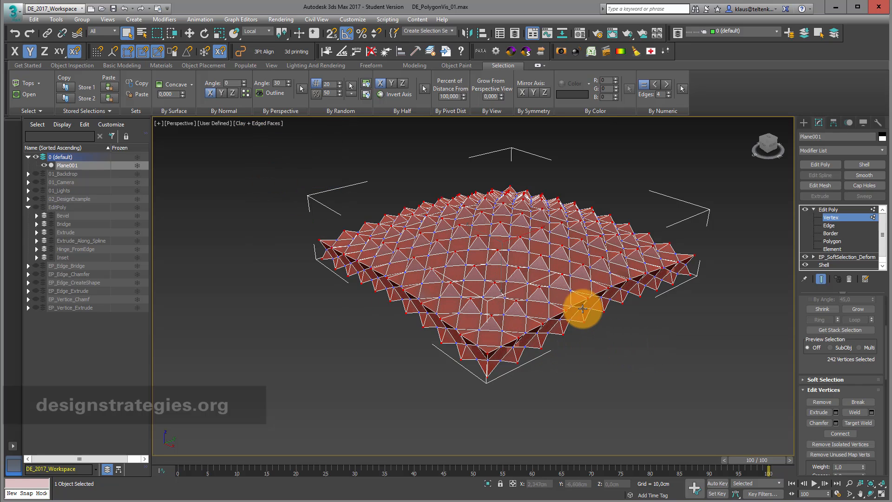
scroll(540, 292, "up", 3)
scroll(540, 292, "up", 3)
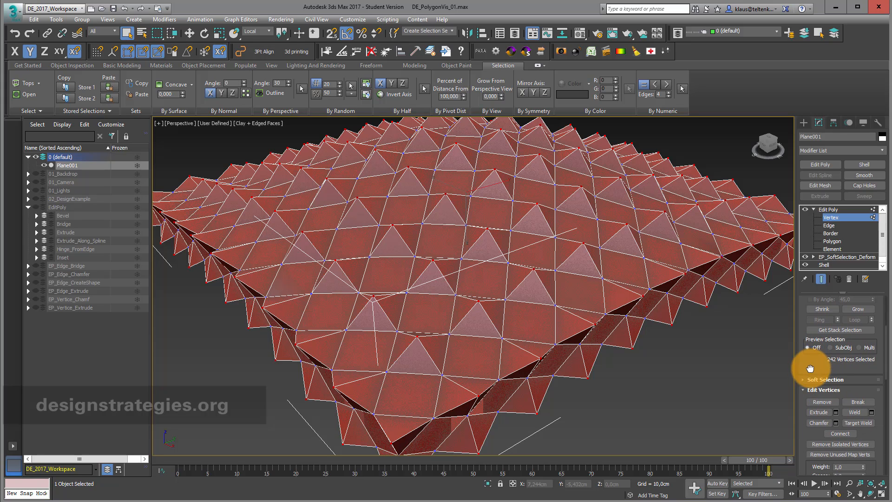
Undo the extrusion of the slab's vertices
left_click_drag(810, 369, 758, 333)
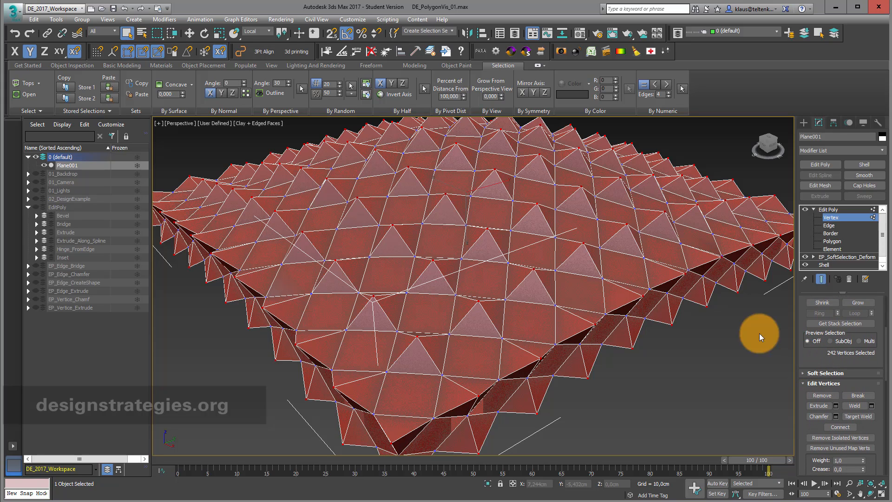
left_click(126, 10)
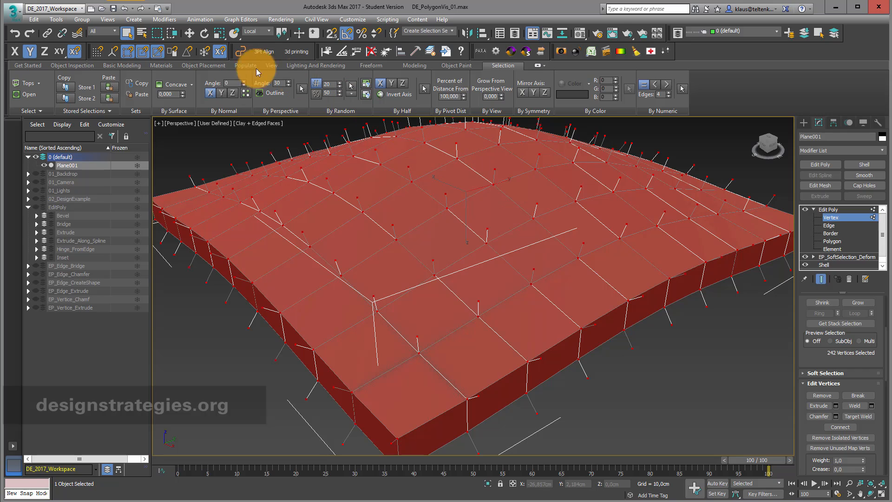
Finish undoing the vertex extrusion and switch the Edit Poly mode from Model to Animate
left_click(126, 8)
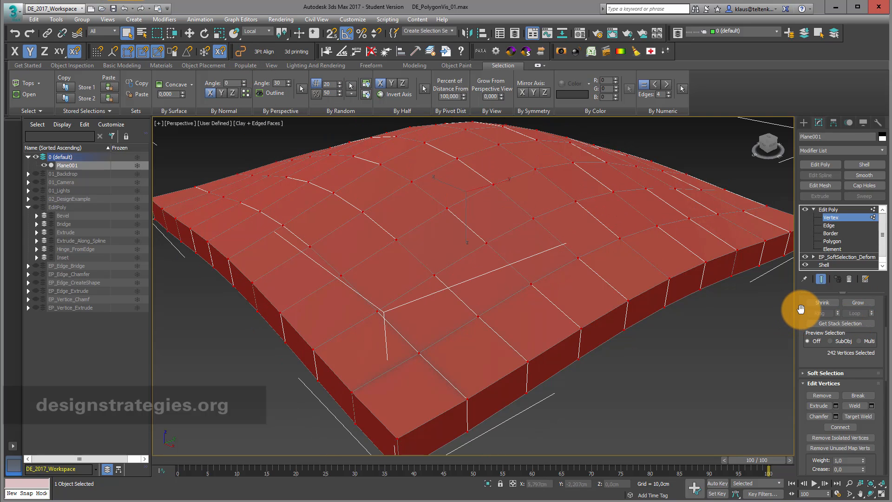
left_click_drag(801, 314, 813, 441)
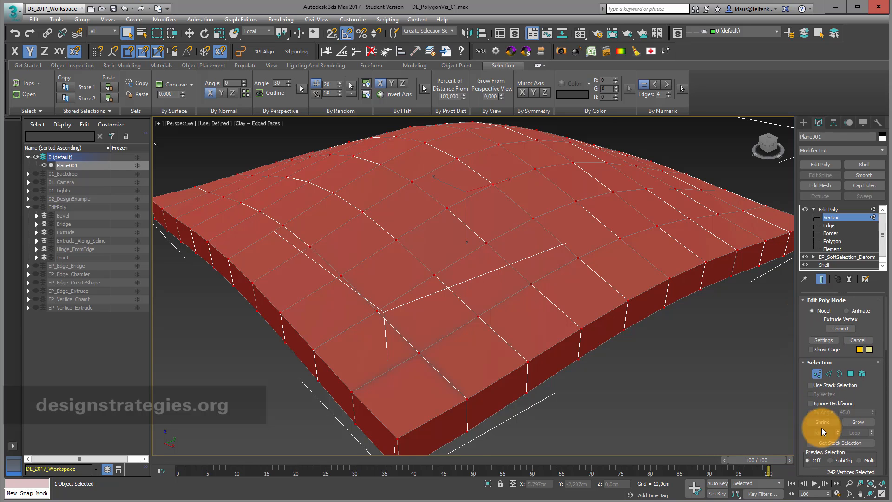
left_click(845, 311)
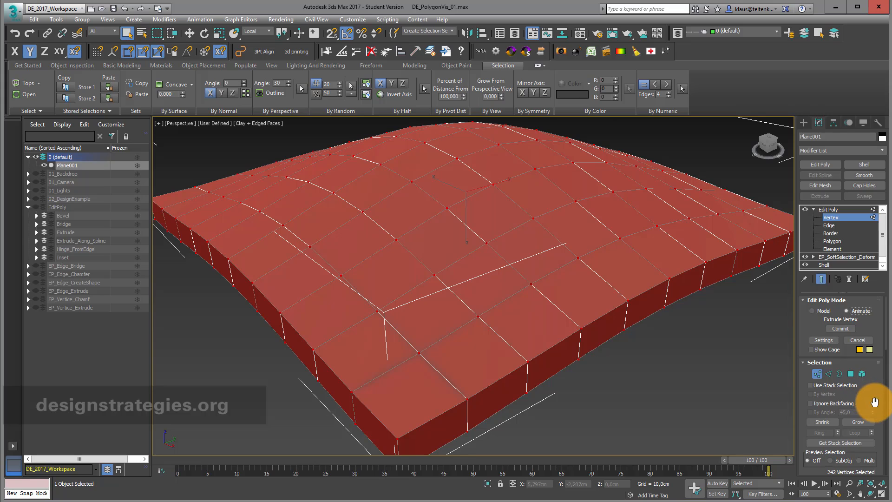
Extrude all the slab's vertices with a height of 0,758 cm and a width of 0,606 cm
left_click_drag(874, 402, 860, 273)
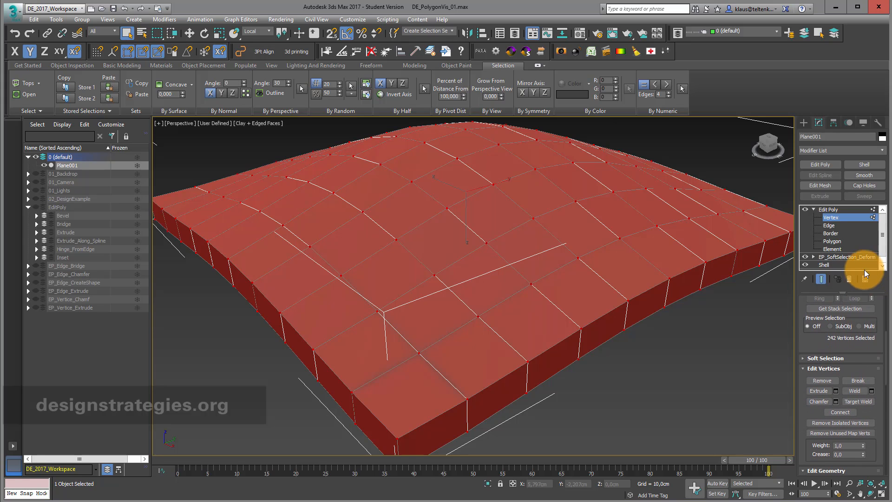
left_click(835, 390)
left_click_drag(478, 289, 479, 300)
left_click(478, 318)
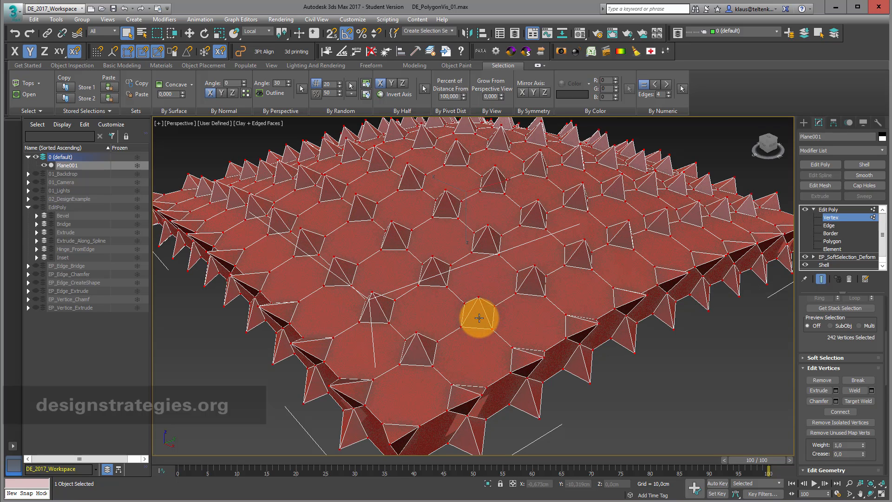
Reopen the settings of the current vertex extrusion and set the height to 0,303 cm and the width to 0,454 cm
left_click_drag(803, 316, 806, 442)
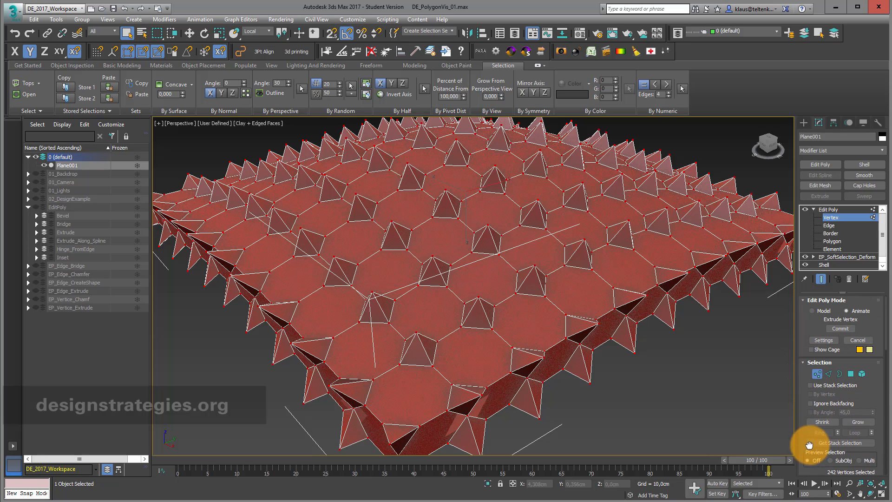
left_click(824, 341)
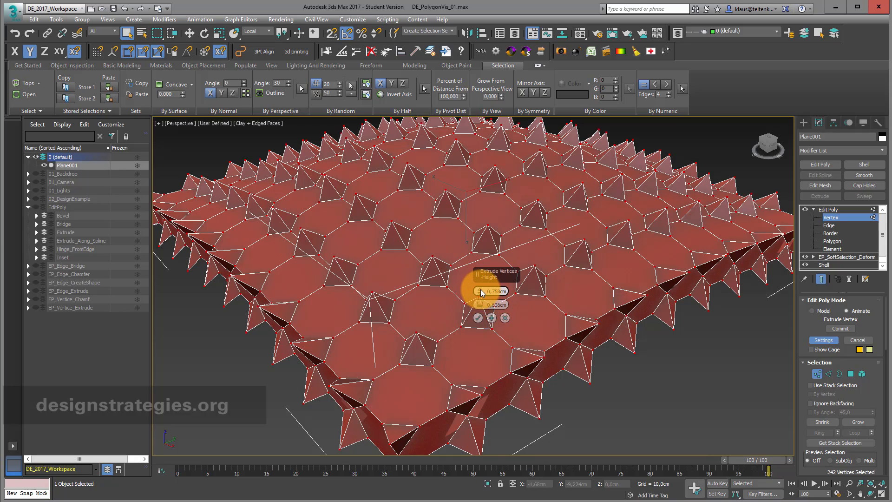
left_click_drag(480, 290, 480, 303)
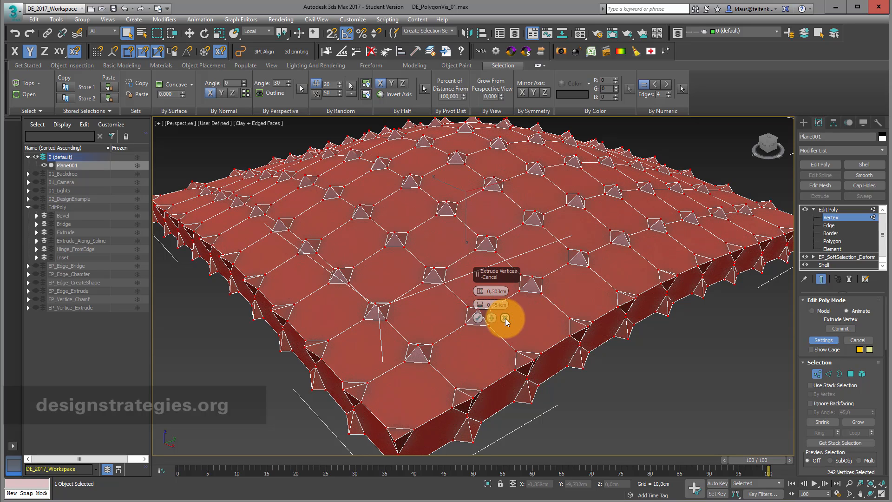
left_click(477, 319)
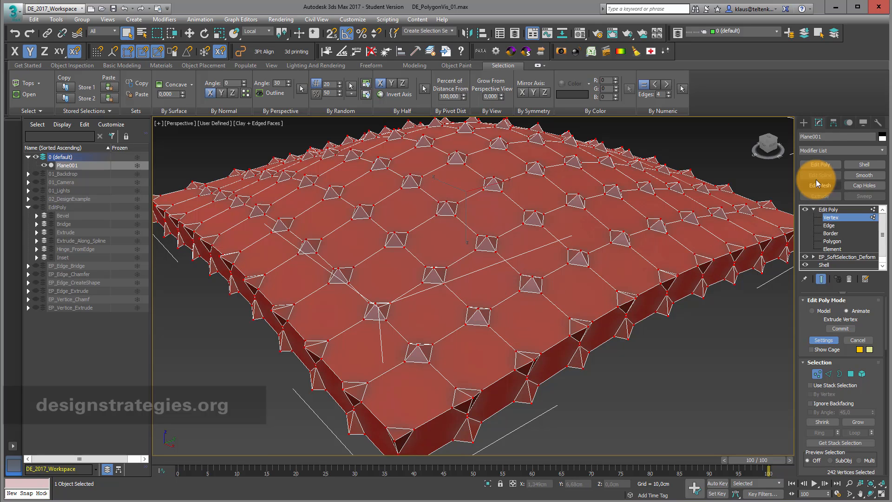
Add an FFD 2x2x2 modifier on top of the slab's Edit Poly modifier
left_click(884, 152)
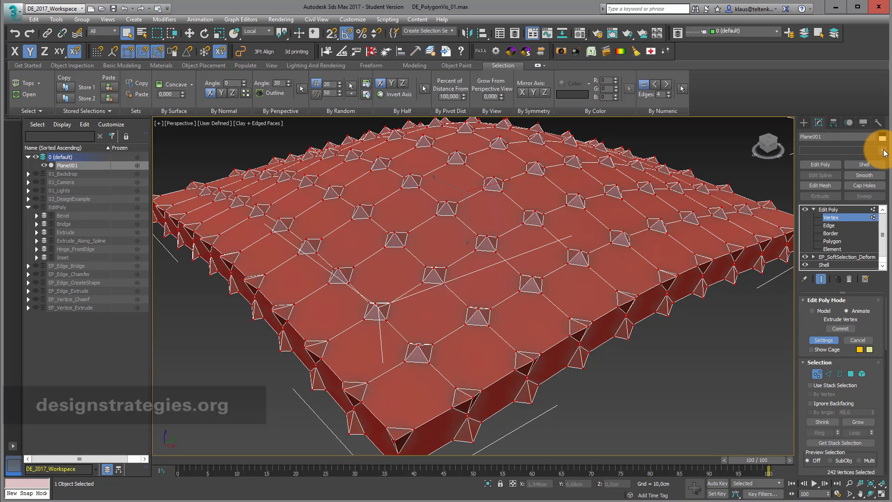
left_click_drag(884, 191, 883, 283)
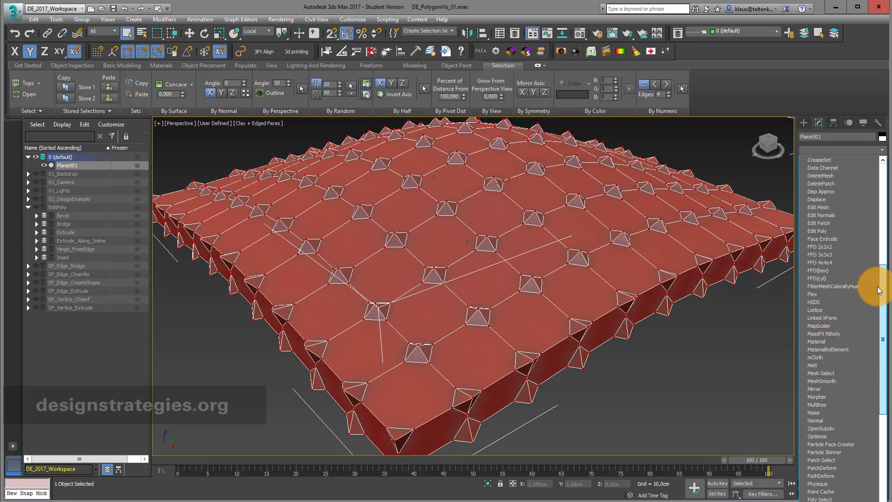
left_click(832, 246)
scroll(618, 286, "down", 5)
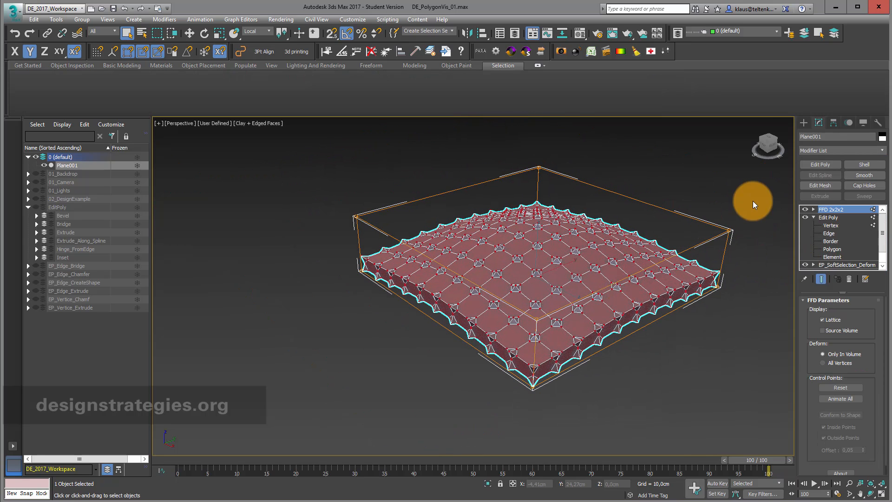
Select the FFD control points at the slab's left corner and move them far upward along Z
left_click(813, 209)
left_click(834, 218)
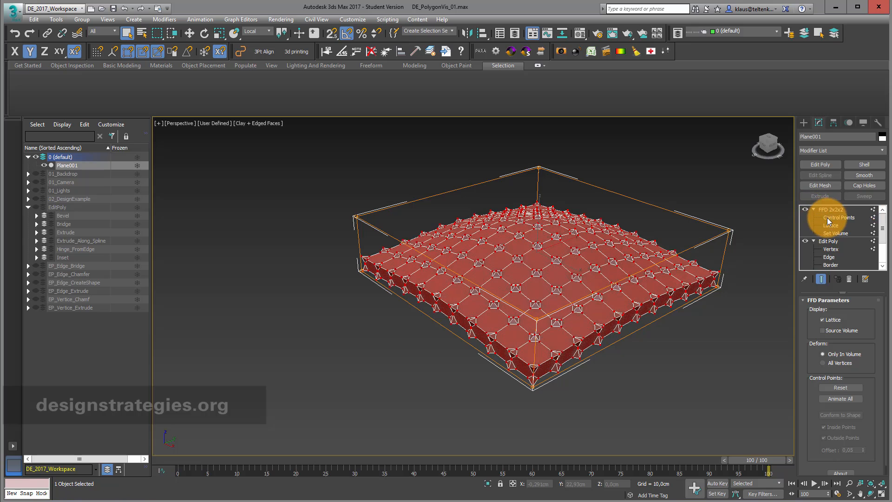
left_click_drag(307, 191, 381, 304)
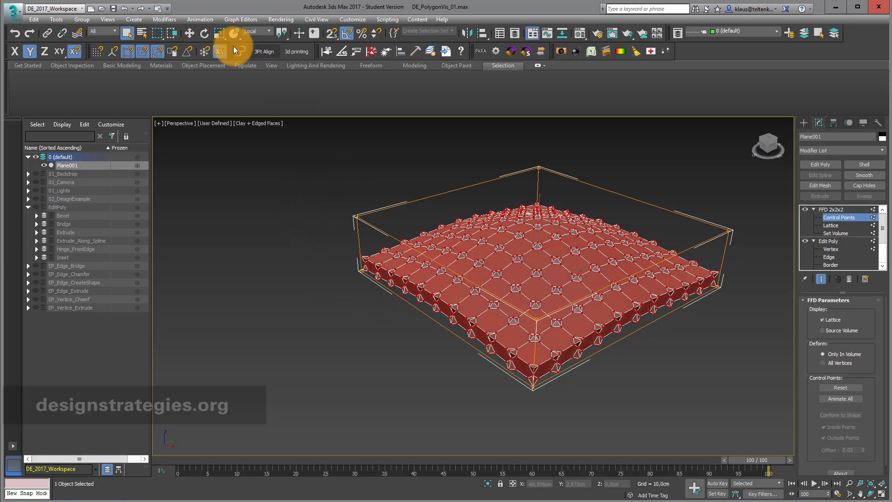
left_click(188, 33)
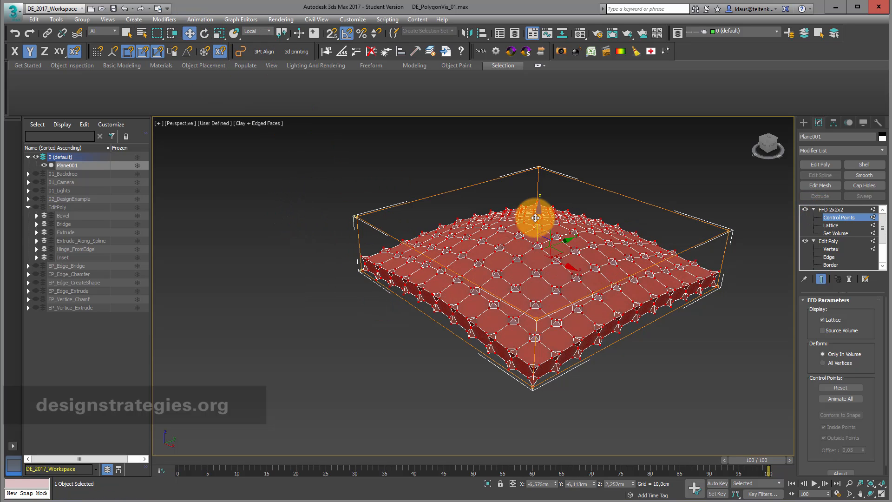
left_click_drag(537, 215, 536, 33)
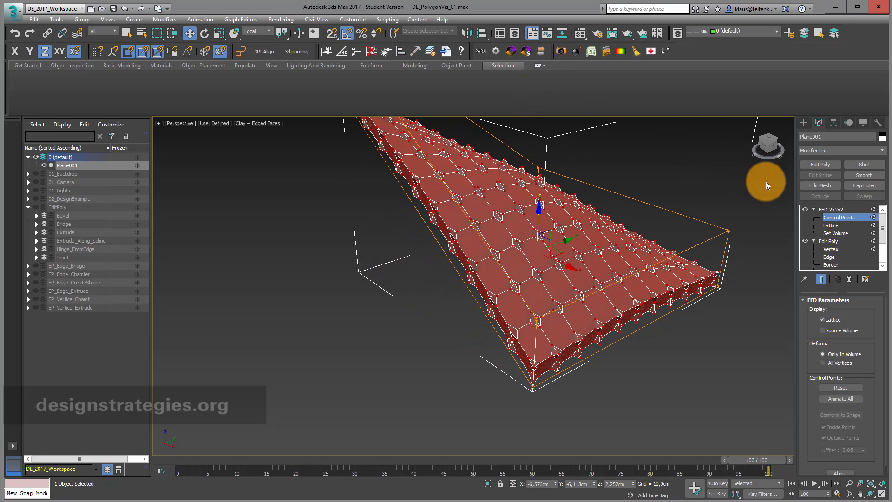
Return to the Edit Poly vertex level and widen the bases of the vertex extrusion beneath the FFD modifier
left_click(834, 245)
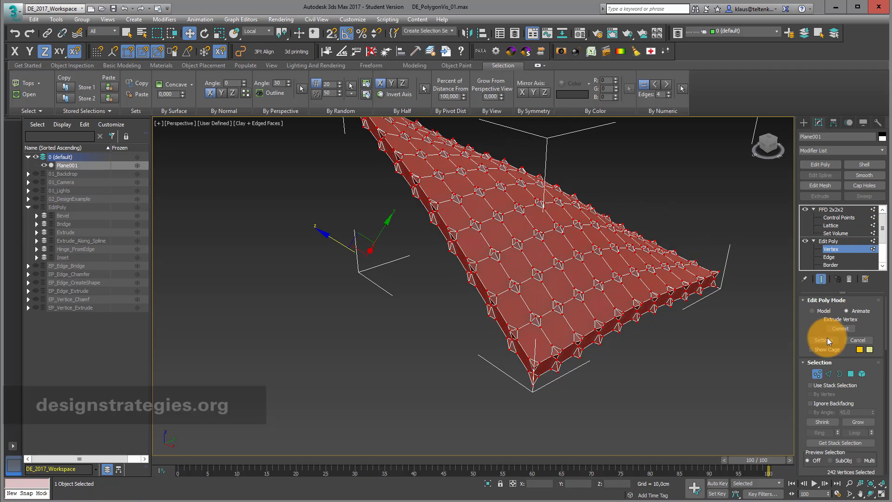
left_click(827, 339)
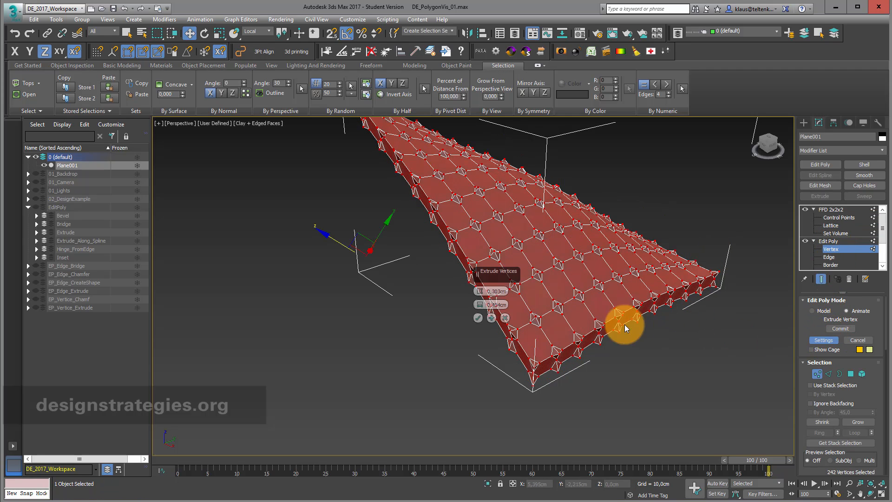
left_click_drag(481, 304, 481, 300)
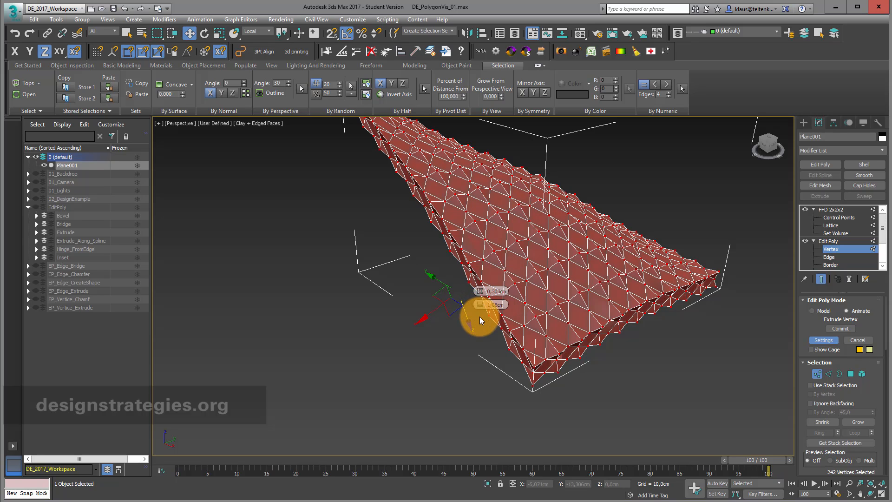
left_click(479, 317)
Turn off the FFD 2x2x2 modifier and cancel the current vertex extrusion in Edit Poly
left_click(823, 340)
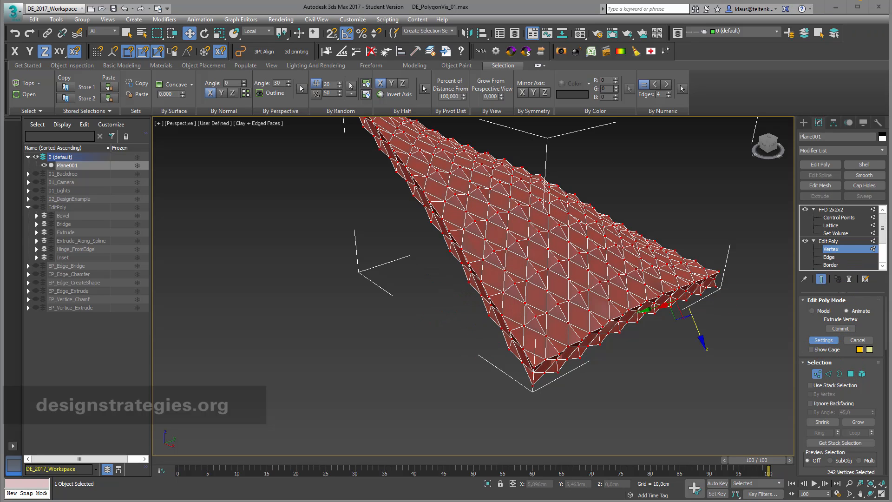
left_click(804, 210)
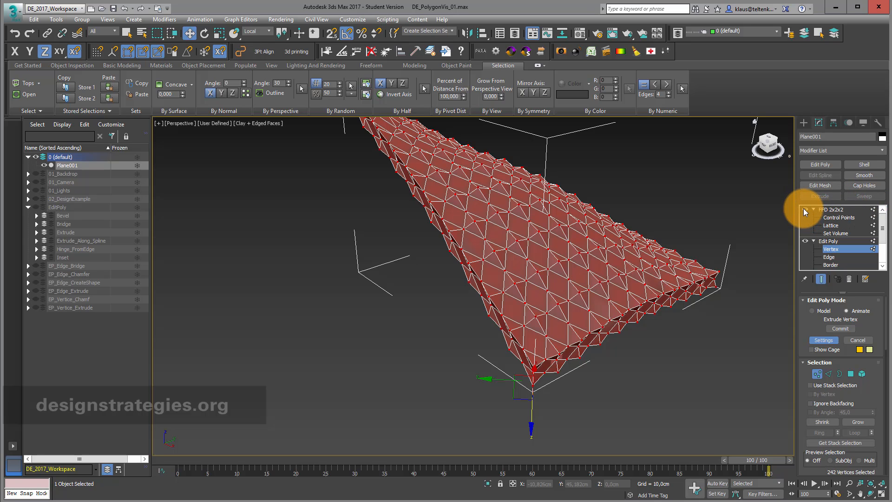
left_click(858, 341)
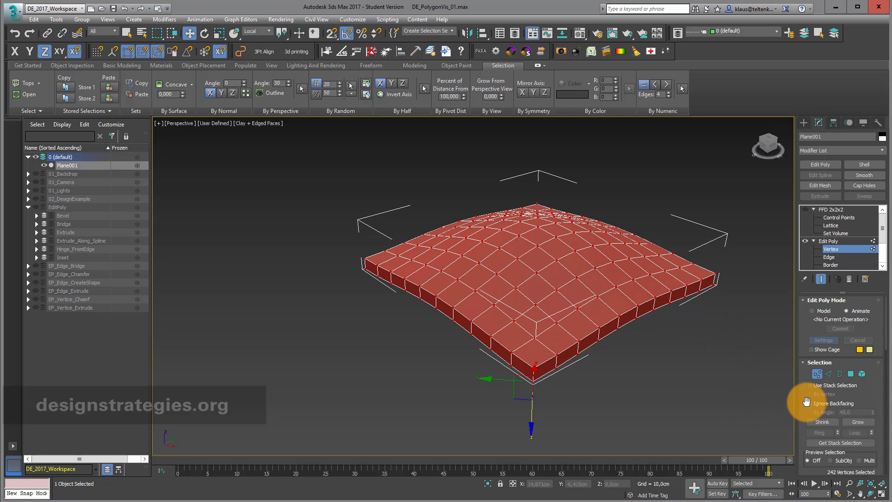
Chamfer all the slab's vertices with a chamfer amount of 0,758 cm
left_click_drag(806, 398, 810, 279)
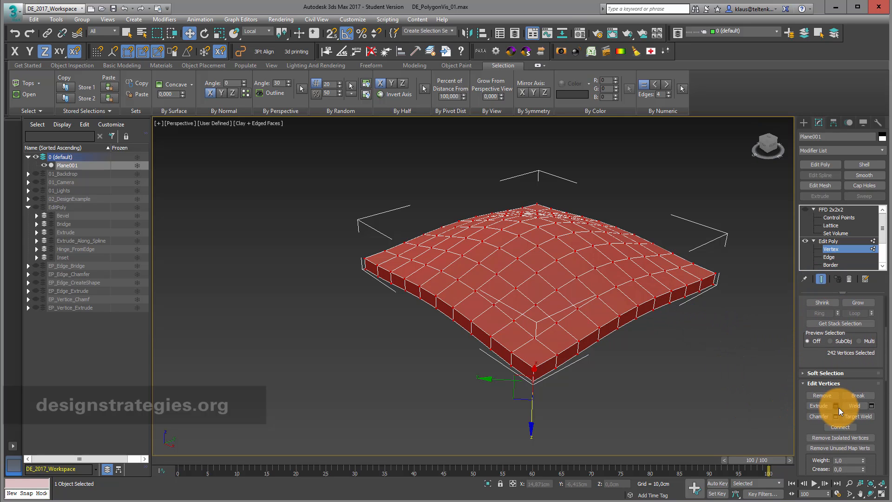
left_click(835, 417)
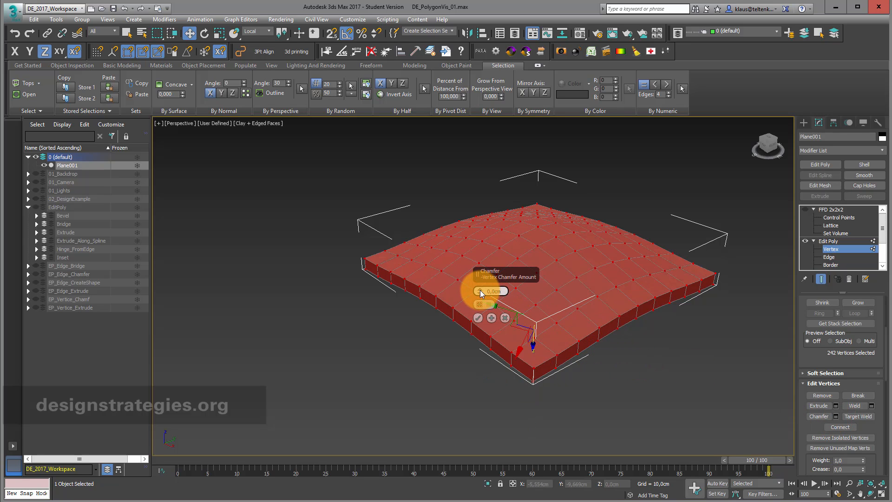
mouse_move(480, 290)
left_mouse_down()
mouse_move(480, 281)
mouse_move(480, 288)
left_mouse_up()
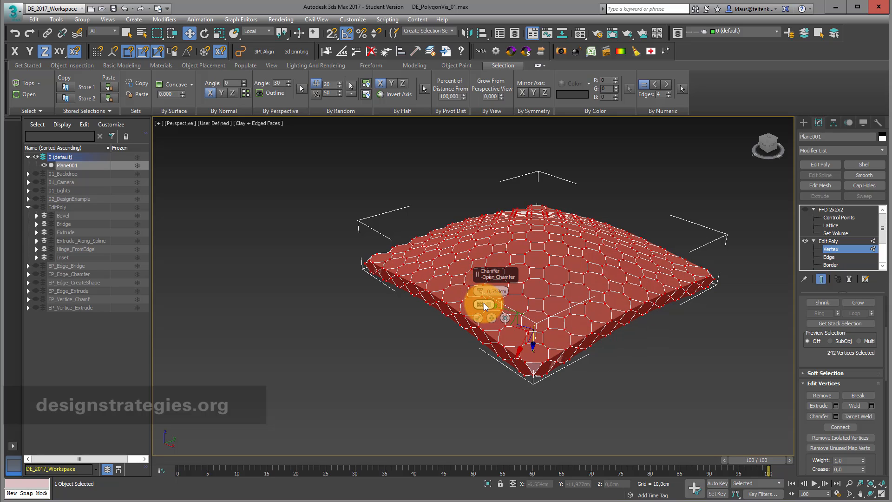
Enable Open Chamfer, set the vertex chamfer amount to 0,606 cm, and cancel the chamfer
left_click(483, 303)
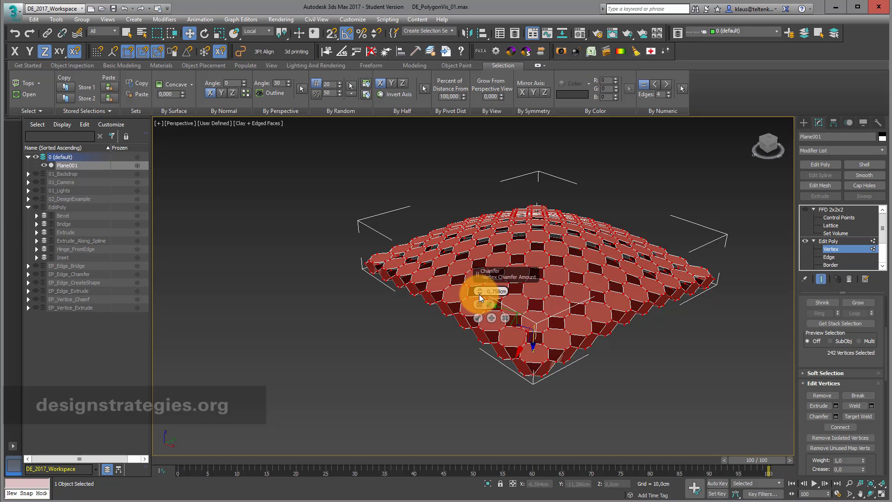
left_click_drag(479, 295, 480, 296)
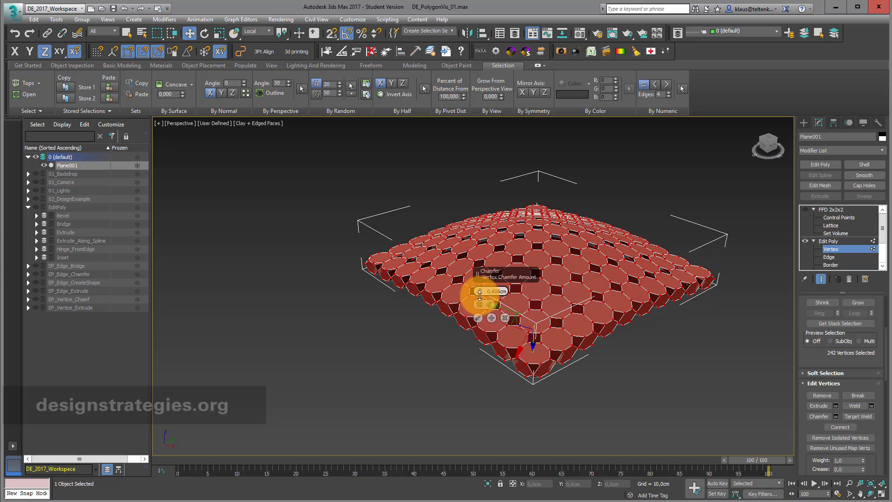
left_click(505, 318)
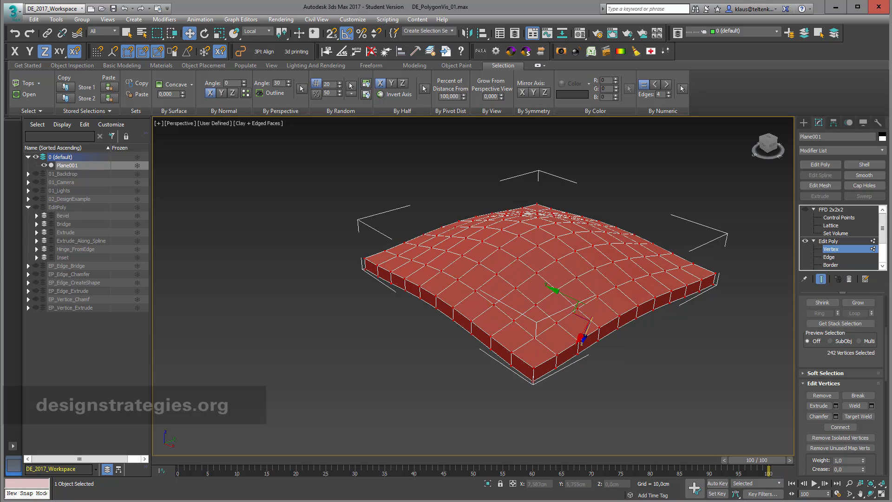
Apply an open chamfer of 0,606 cm to all the slab's vertices
left_click_drag(800, 315, 802, 454)
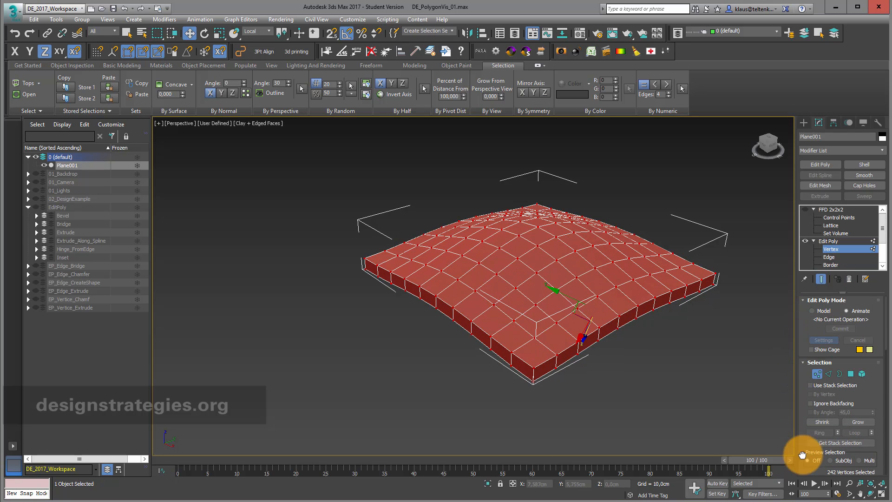
left_click_drag(800, 345, 803, 196)
left_click(836, 378)
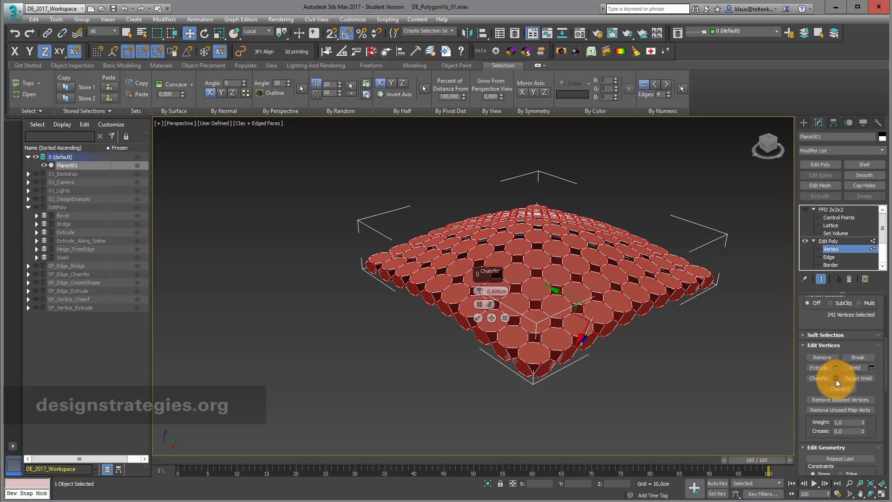
left_click(478, 315)
Turn the FFD 2x2x2 modifier back on above the chamfered slab
left_click(843, 225)
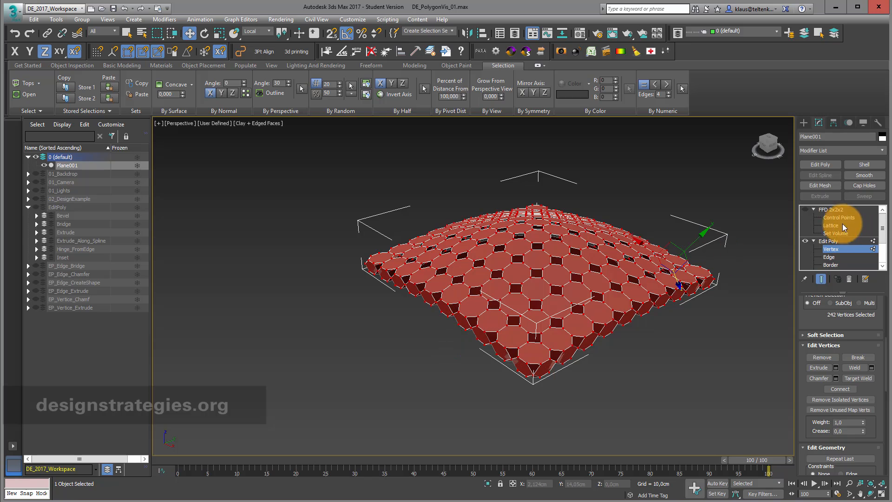
left_click(806, 209)
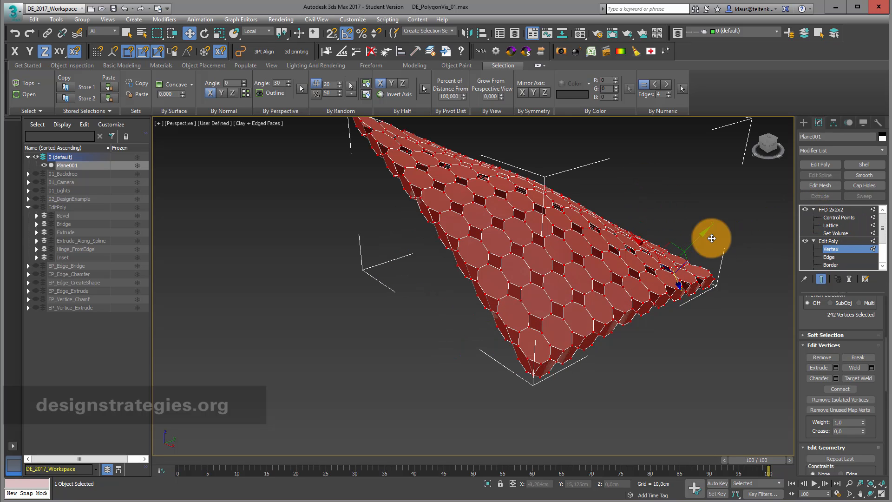
middle_click_drag(673, 205, 671, 251)
Raise the FFD control points at the slab's right corner and return to the Edit Poly modifier's vertex level
left_click(841, 217)
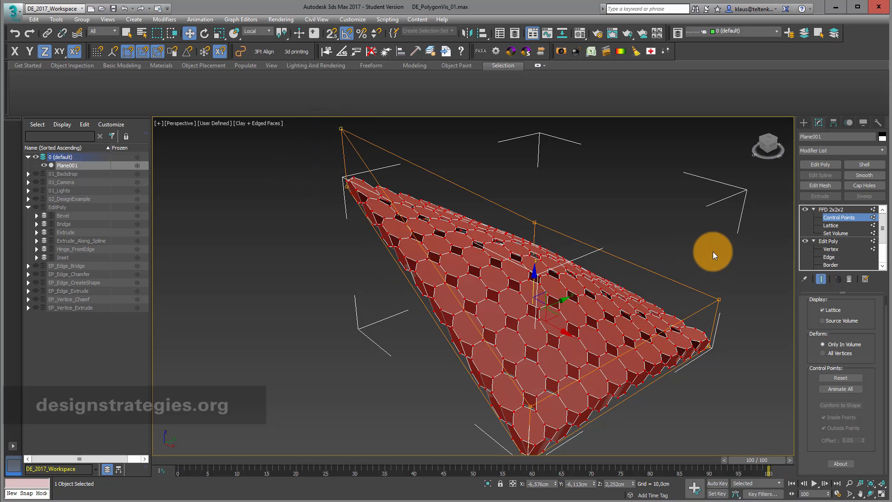
left_click_drag(712, 252, 739, 418)
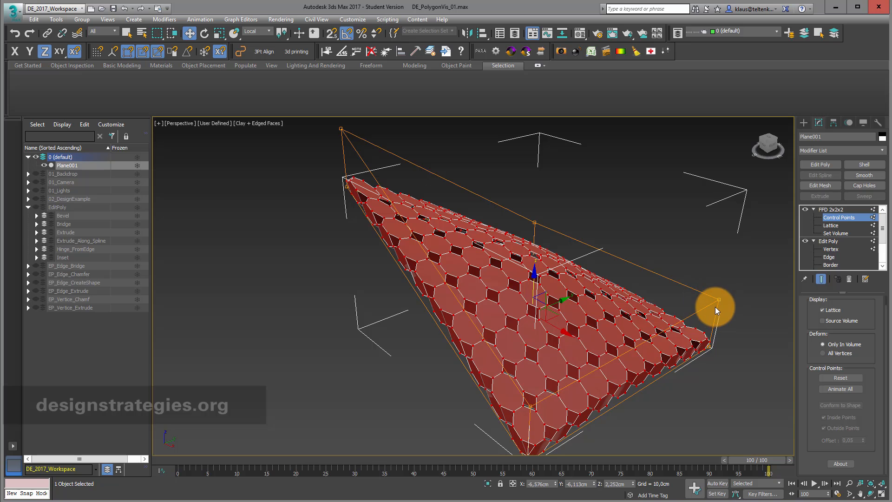
left_click_drag(715, 302, 752, 153)
left_click(829, 240)
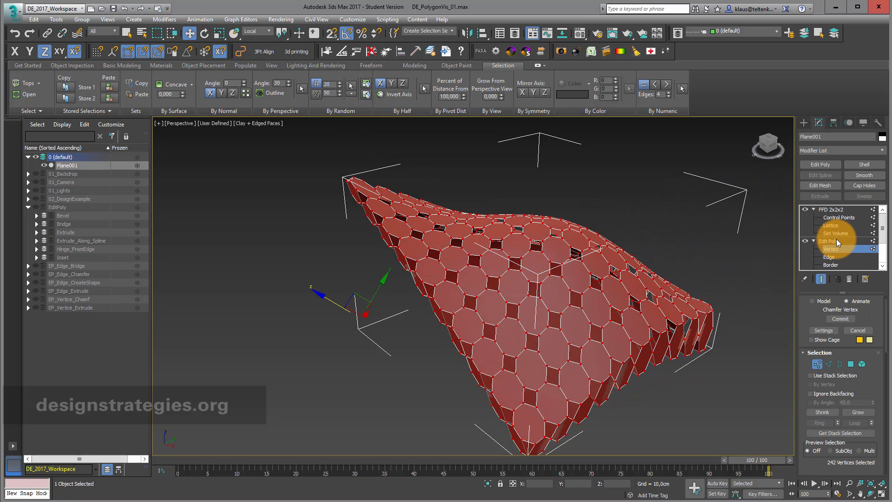
Reopen the vertex chamfer settings beneath the FFD modifier and accept the chamfer amount of 0,606 cm
left_click(830, 248)
left_click(822, 330)
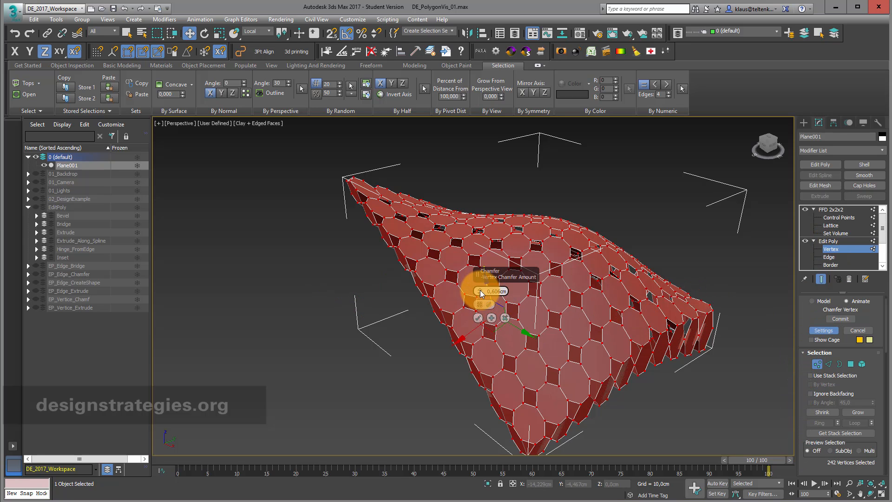
left_click_drag(480, 290, 480, 291)
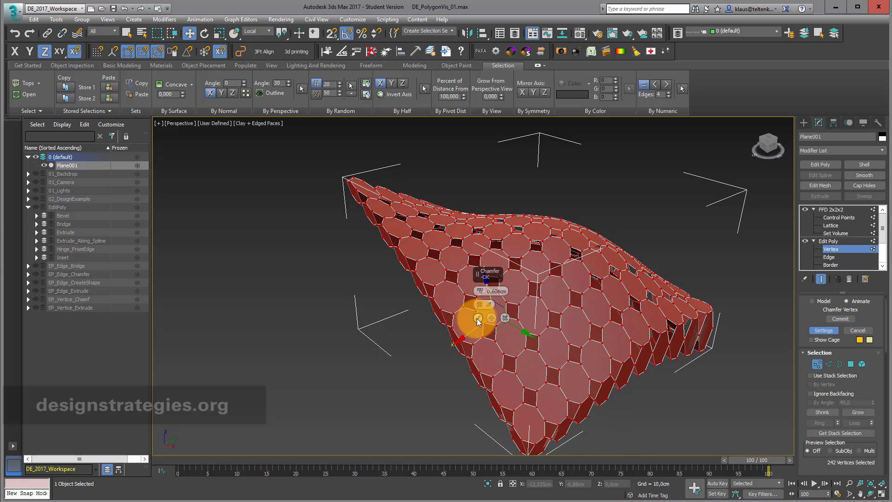
left_click(478, 319)
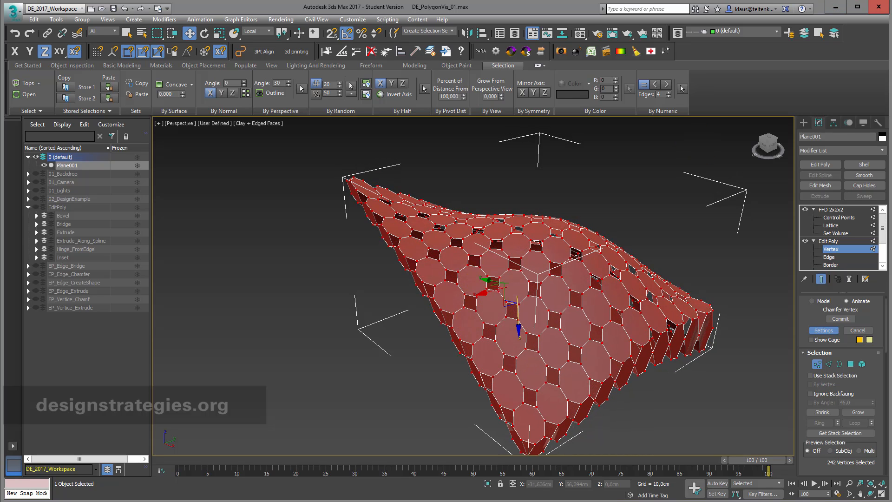
Delete the FFD 2x2x2 modifier and the chamfered Edit Poly modifier from the slab
left_click(826, 227)
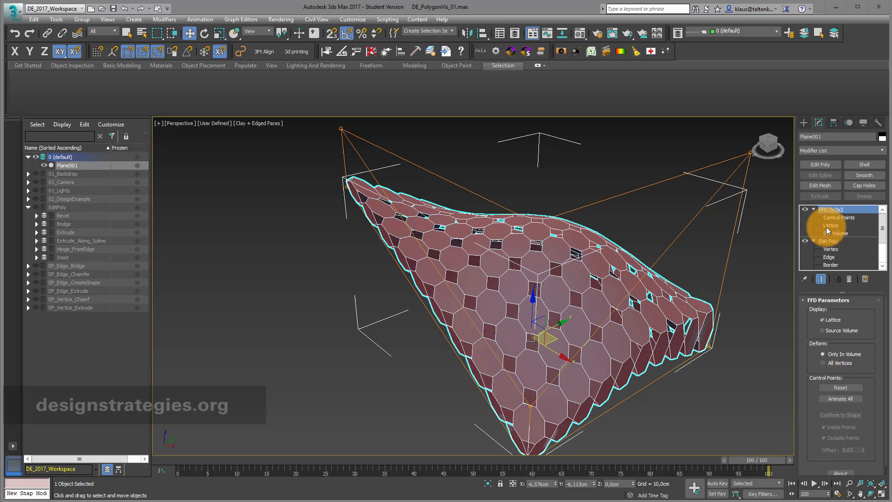
left_click(849, 279)
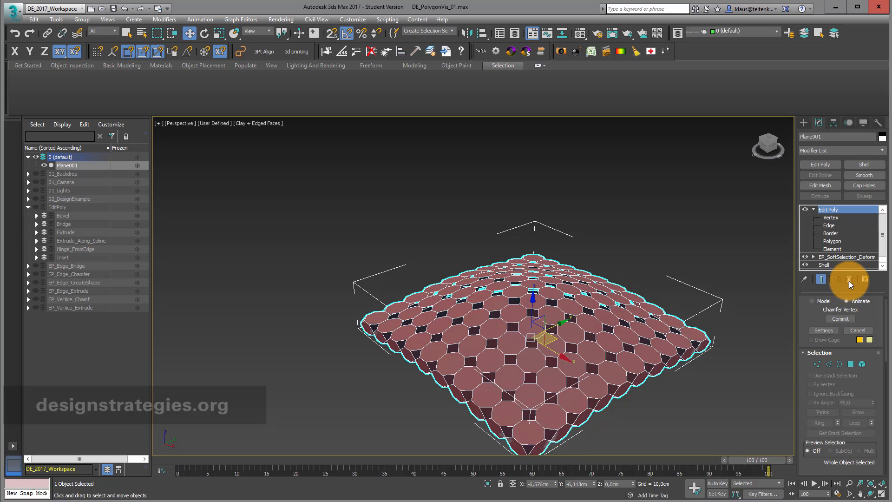
left_click(848, 280)
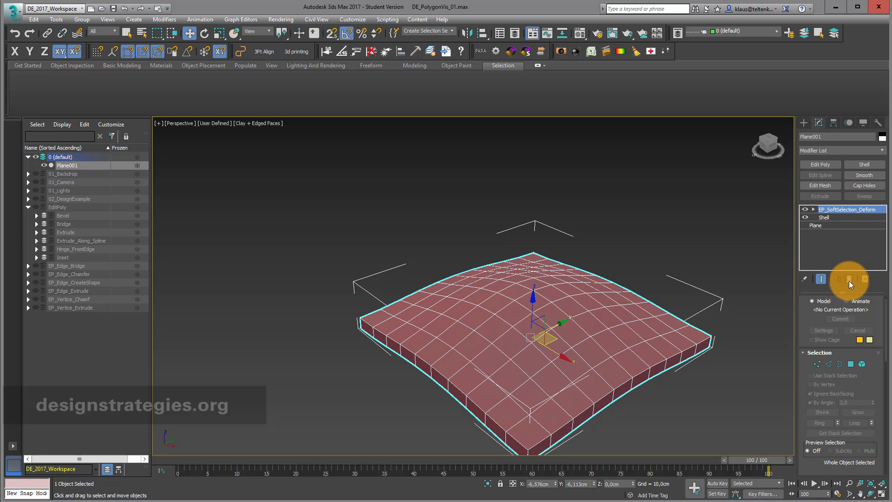
Add a new Edit Poly modifier above EP_SoftSelection_Deform and enter its edge level
left_click(829, 166)
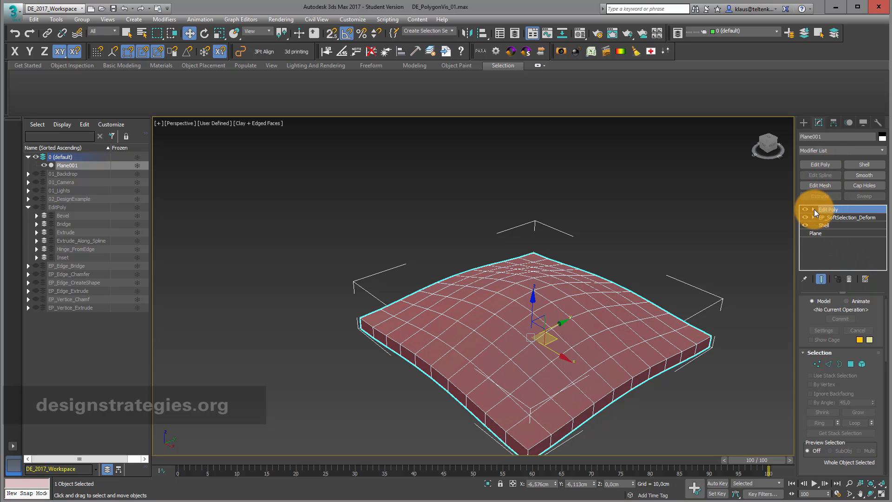
left_click(814, 209)
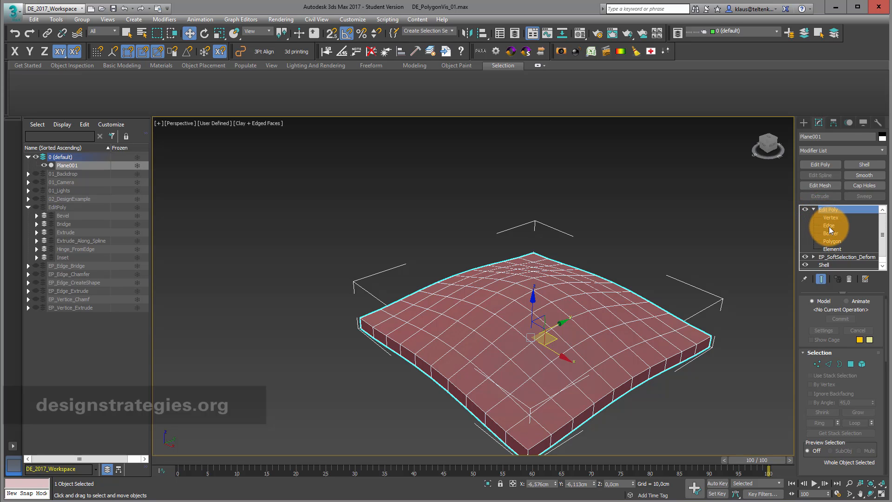
left_click(828, 226)
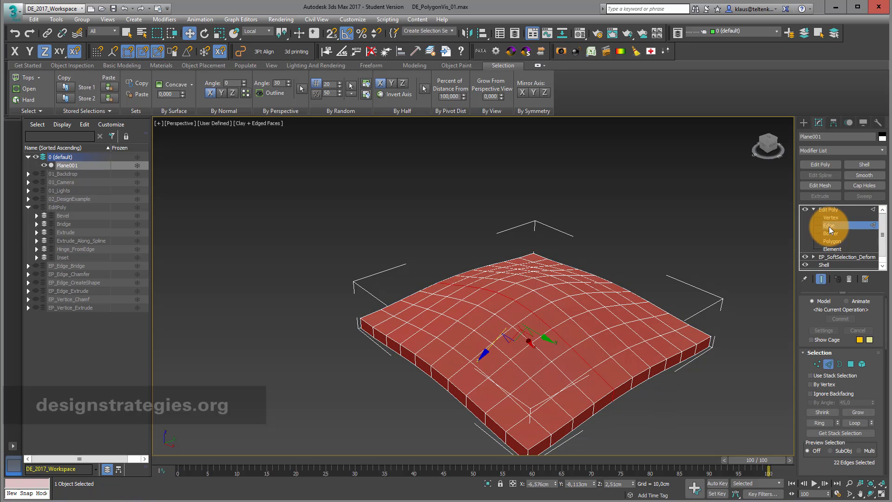
Select all the slab's edges, clear that selection, and select a single edge on the top surface near the right side
left_click(727, 106)
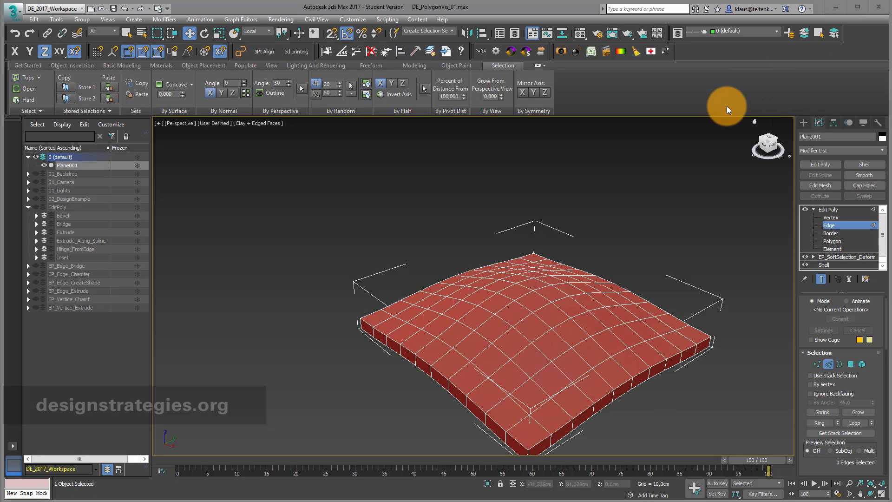
key("ctrl+a")
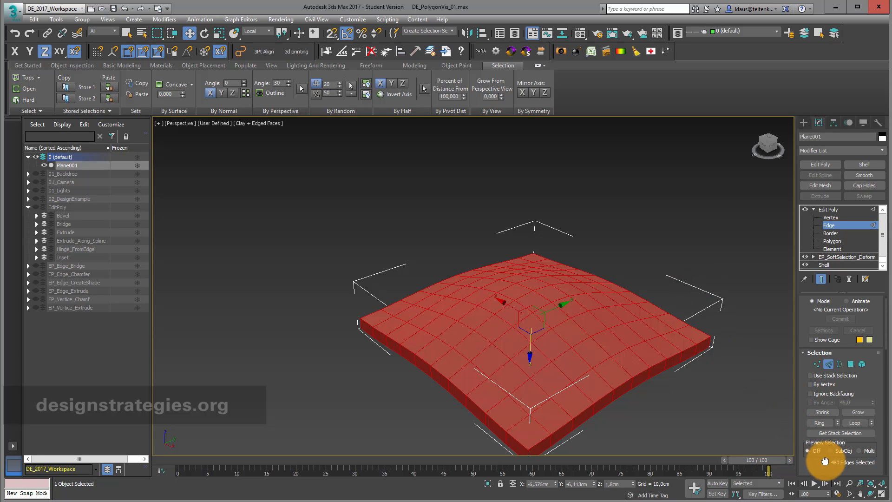
left_click_drag(825, 462, 821, 426)
left_click(687, 406)
left_click(623, 348)
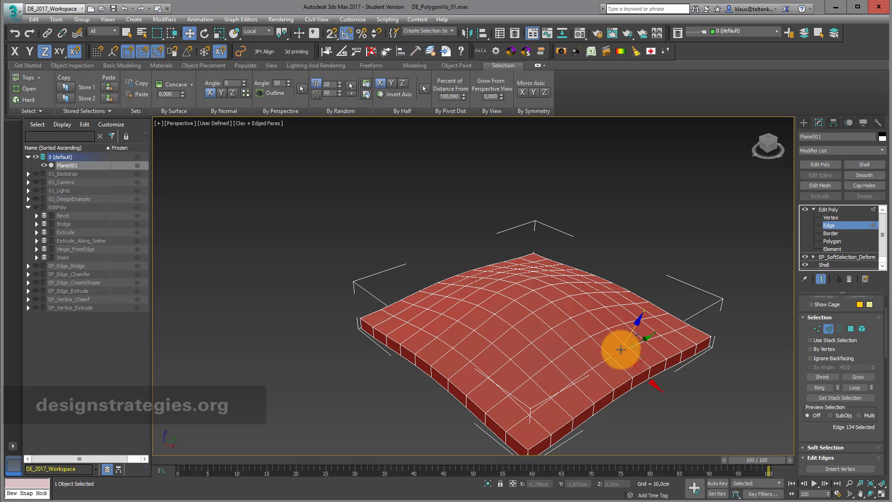
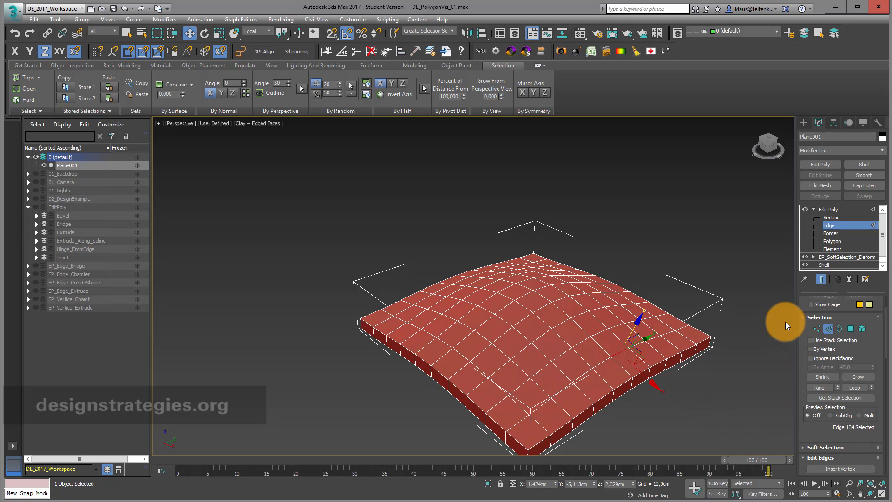
Collapse the Selection settings and bring the full set of Edit Edges tools into view
left_click(804, 318)
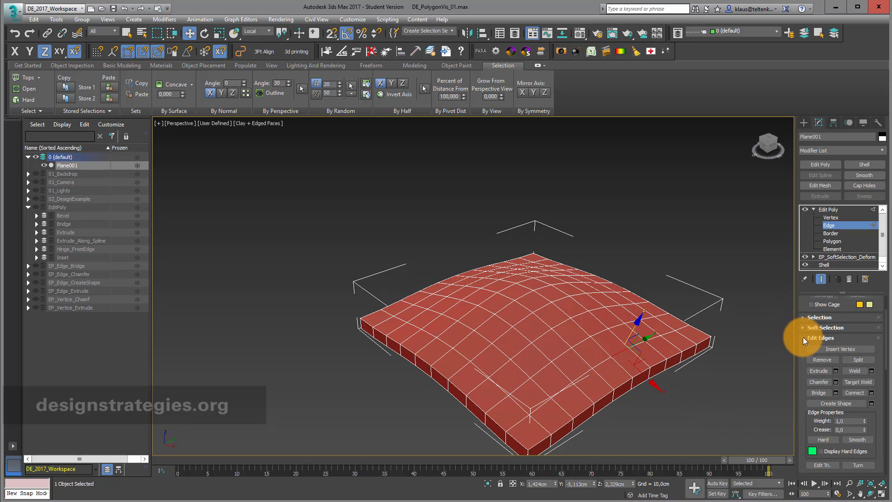
scroll(801, 342, "down", 1)
left_click_drag(801, 342, 800, 327)
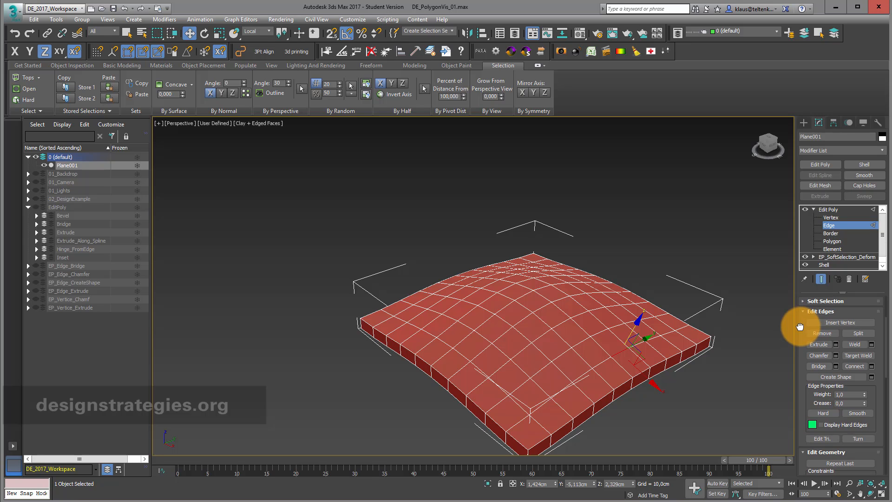
Insert a vertex on the selected edge and another on an adjacent edge, and undo both insertions
scroll(618, 377, "up", 6)
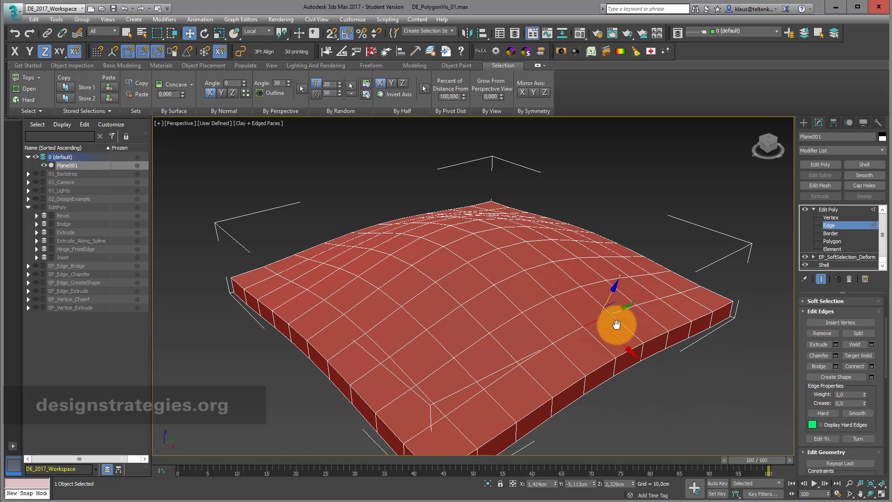
left_click(819, 320)
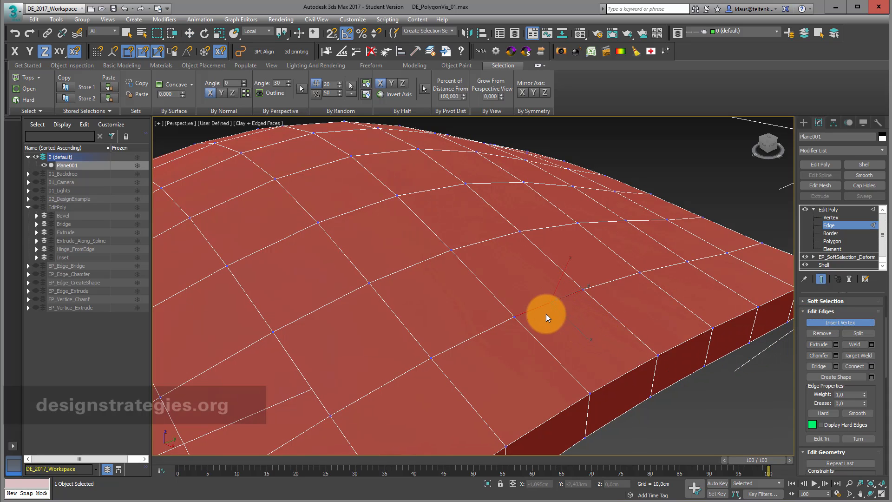
left_click(485, 286)
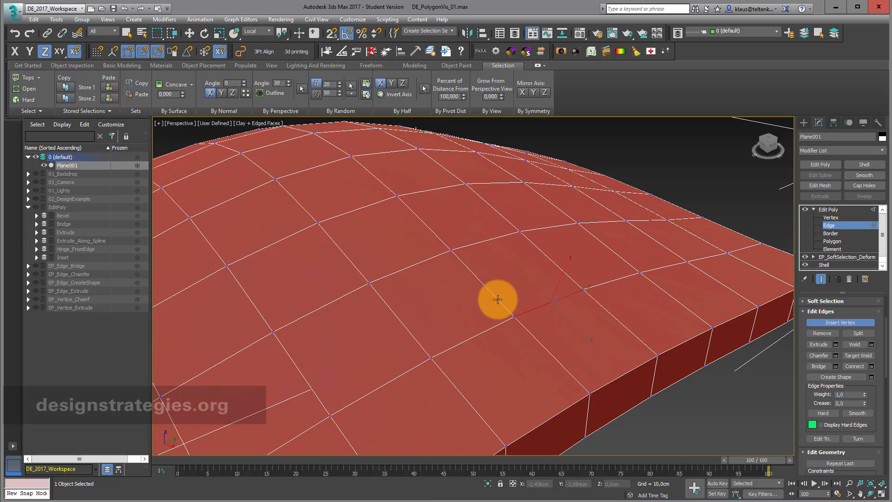
scroll(497, 299, "up", 4)
middle_click_drag(494, 291, 435, 267)
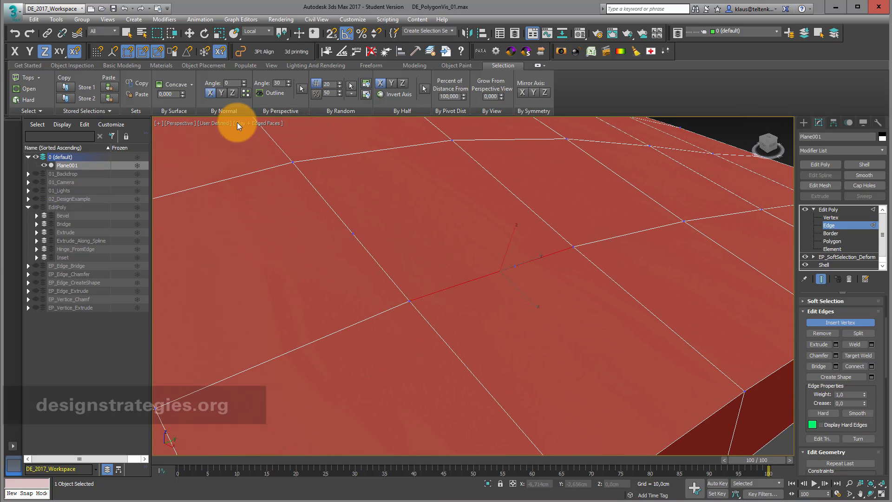
left_click(128, 11)
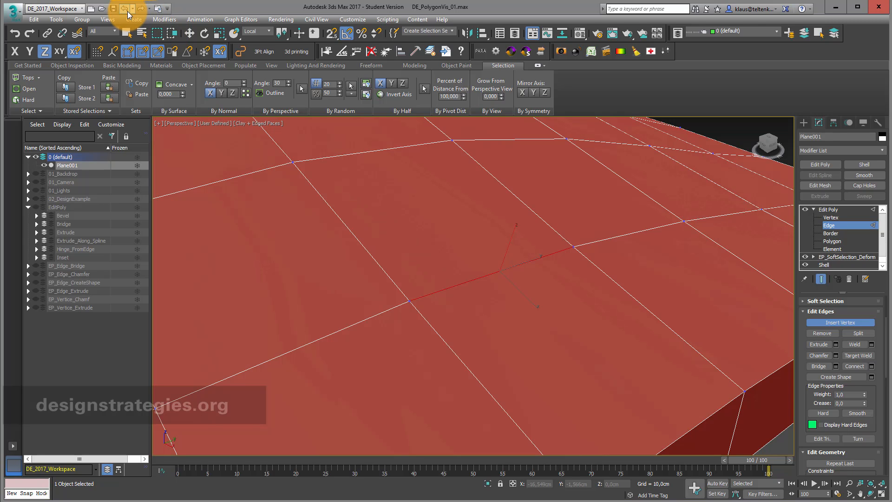
Remove the selected edge and the neighbouring edge in the same row while keeping the surface closed
left_click(832, 331)
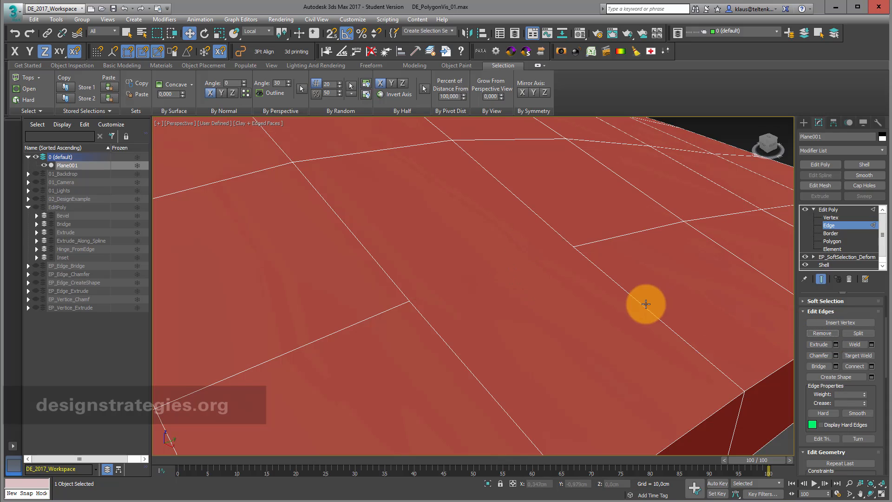
left_click(640, 231)
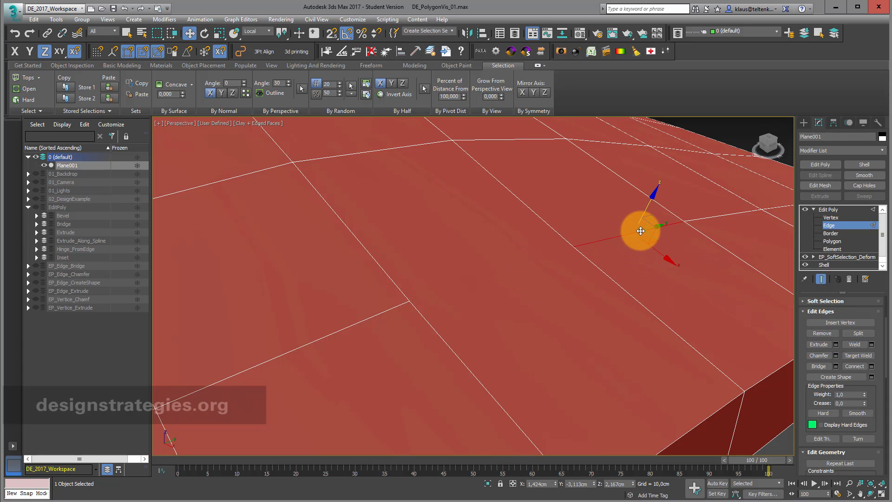
key("BackSpace")
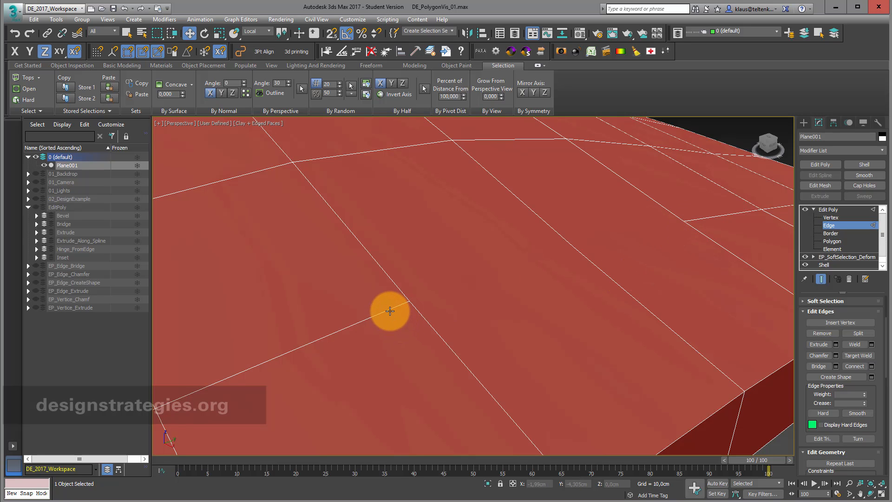
Delete the next edge in the row together with its adjoining polygons
left_click(390, 310)
key("Delete")
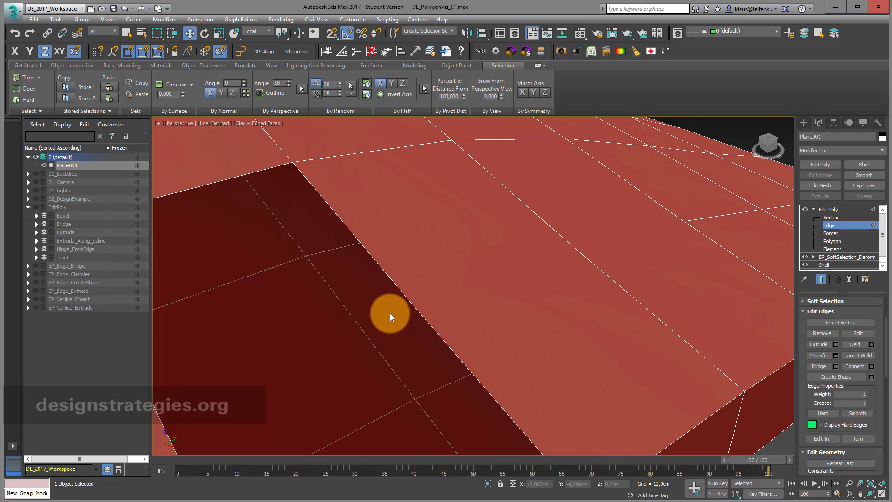
scroll(389, 313, "down", 3)
middle_click_drag(390, 313, 418, 263)
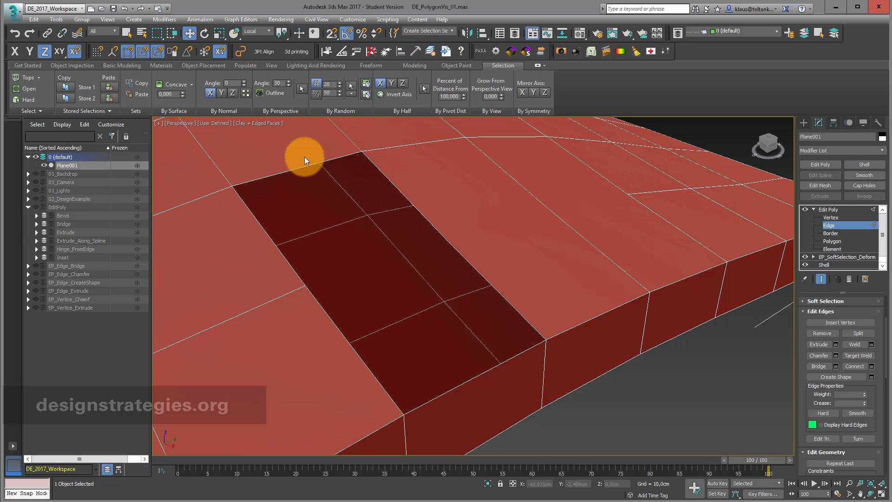
Undo the edge deletion and the edge removals on the slab's top surface
left_click(124, 9)
left_click(124, 8)
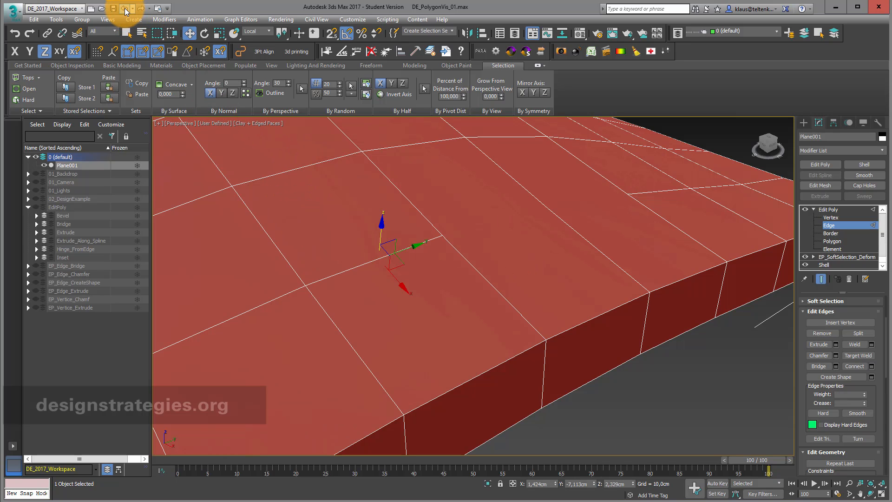
left_click(125, 8)
left_click(125, 9)
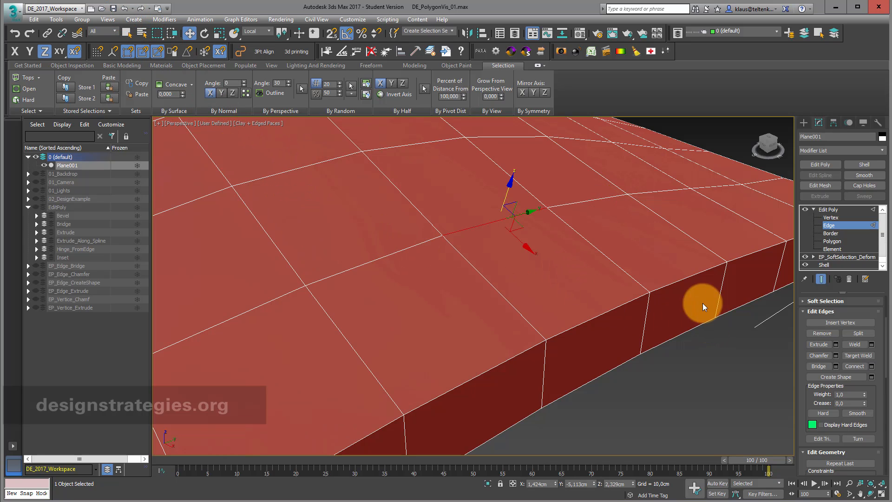
Split the row of edges along the slab's upper front-right border and raise it off the side faces
scroll(623, 235, "down", 6)
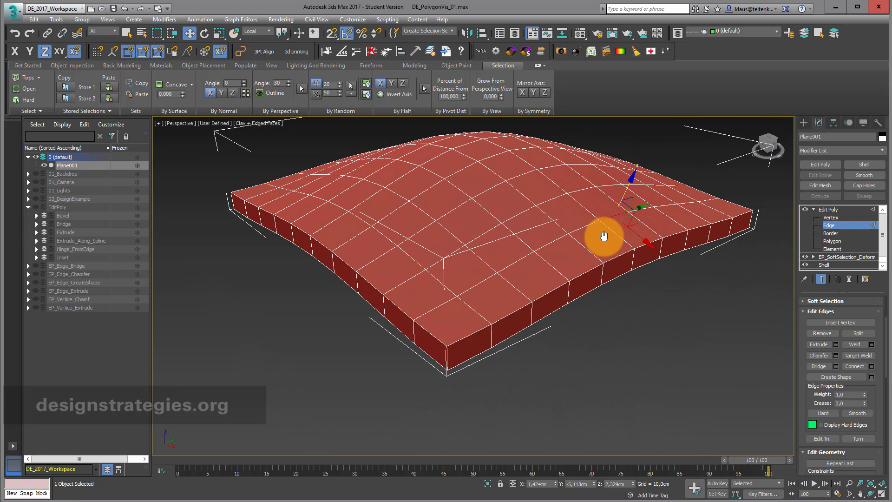
left_click(469, 335)
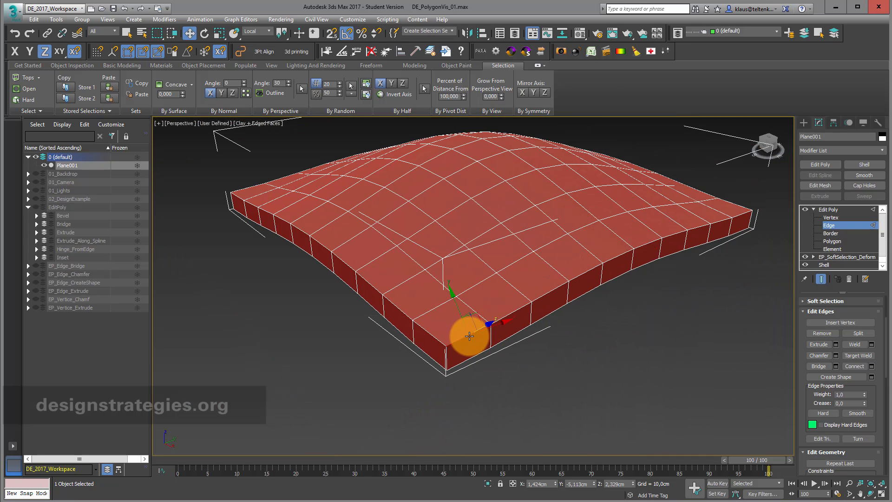
double_click(514, 313)
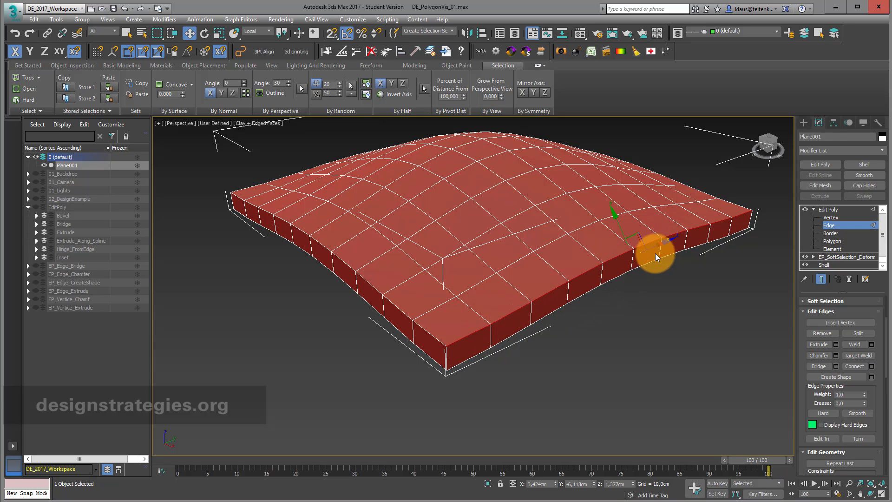
middle_click_drag(645, 253, 572, 257)
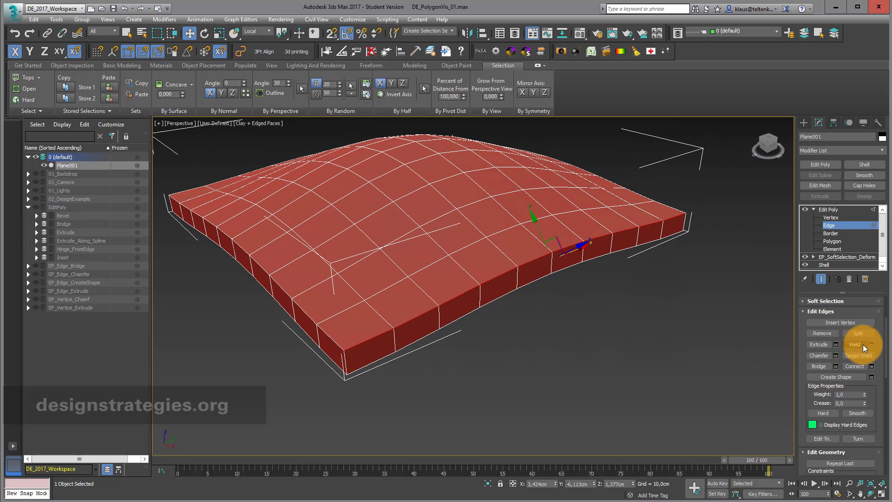
left_click(863, 333)
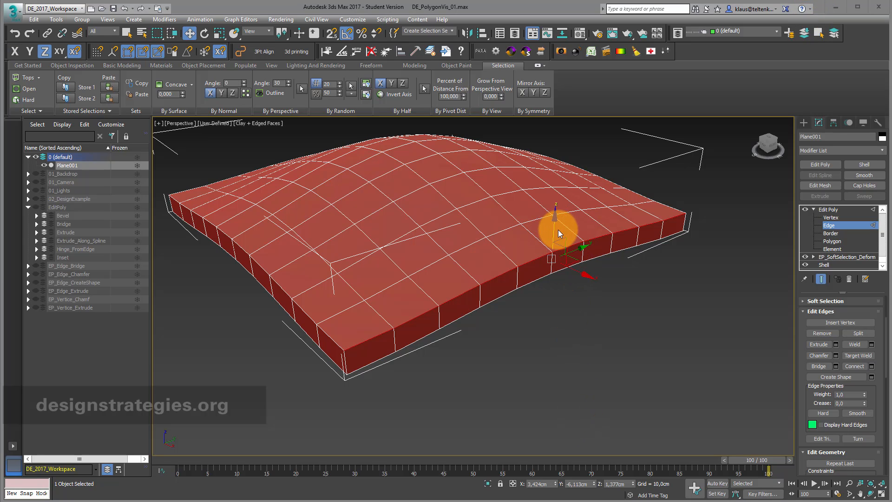
left_click_drag(552, 230, 552, 205)
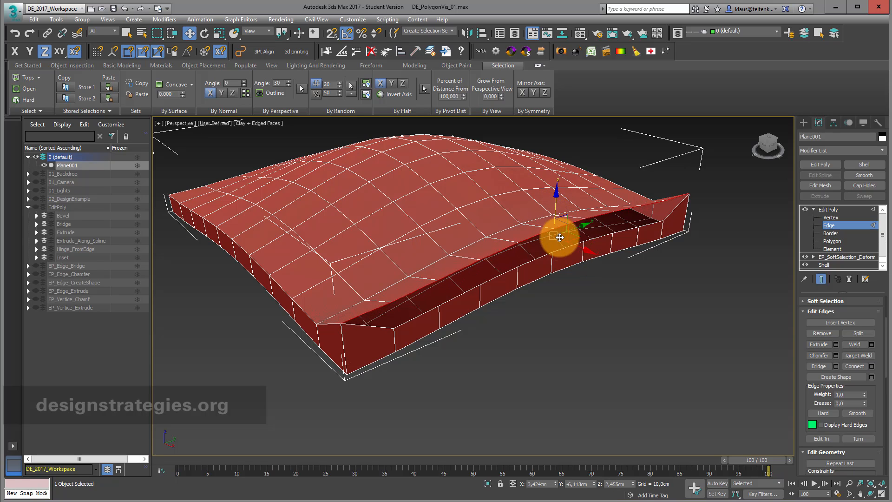
left_click_drag(575, 245, 587, 259)
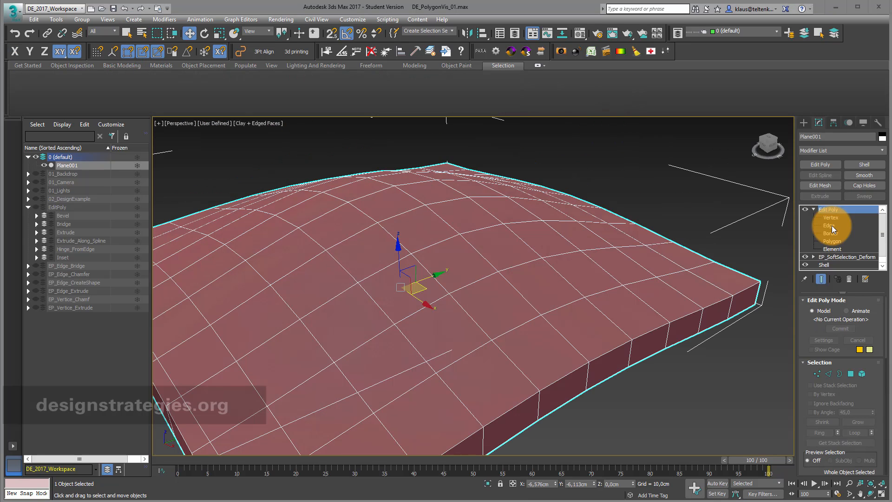
Try connecting two opposite edges on the slab's top with 3 segments, pinch 0 and slide -8, and cancel the operation
left_click(404, 318)
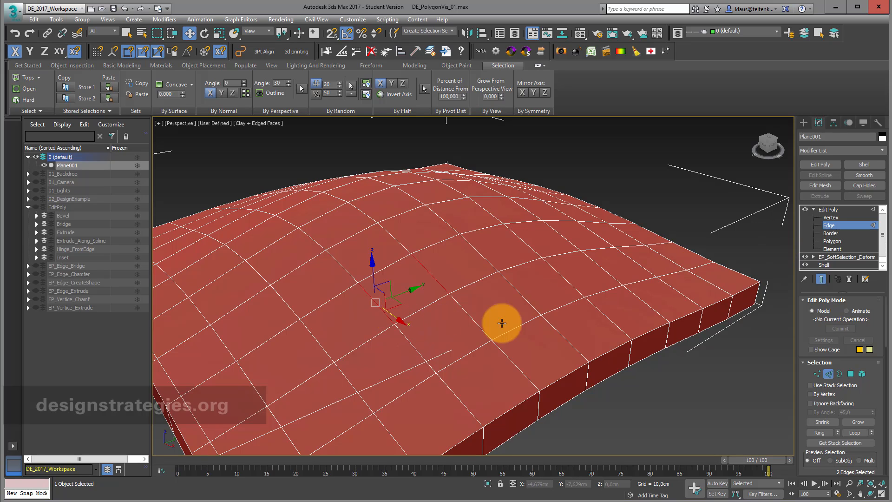
left_click_drag(881, 384, 872, 274)
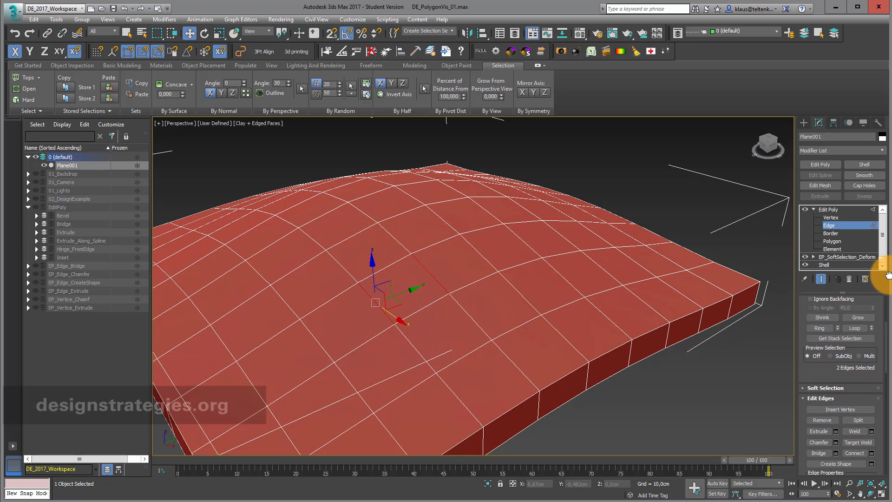
left_click(872, 421)
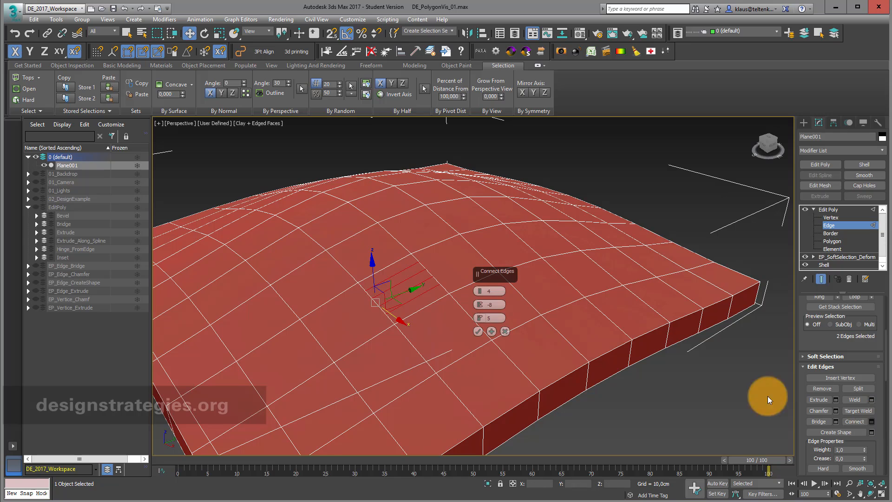
scroll(388, 292, "up", 5)
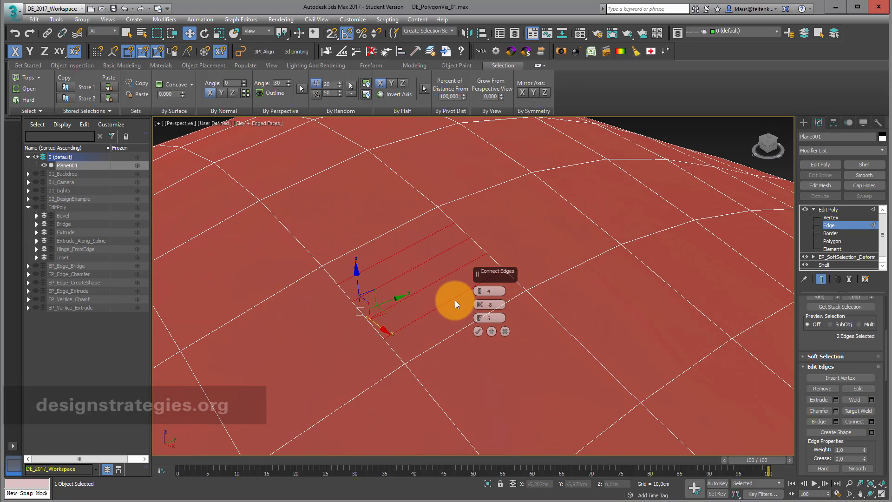
left_click_drag(481, 292, 504, 342)
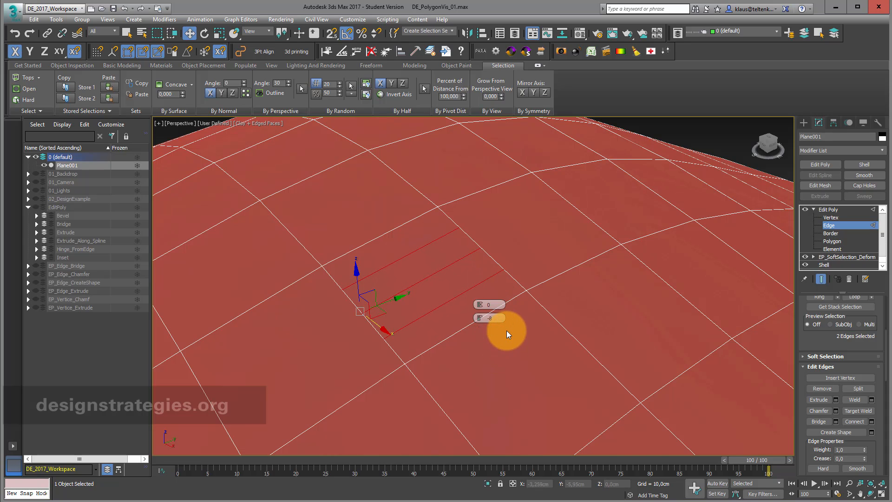
left_click(505, 331)
Try connecting two adjoining edges of one top polygon with 13 segments, pinch 26 and slide 2, and cancel the operation
left_click(482, 316)
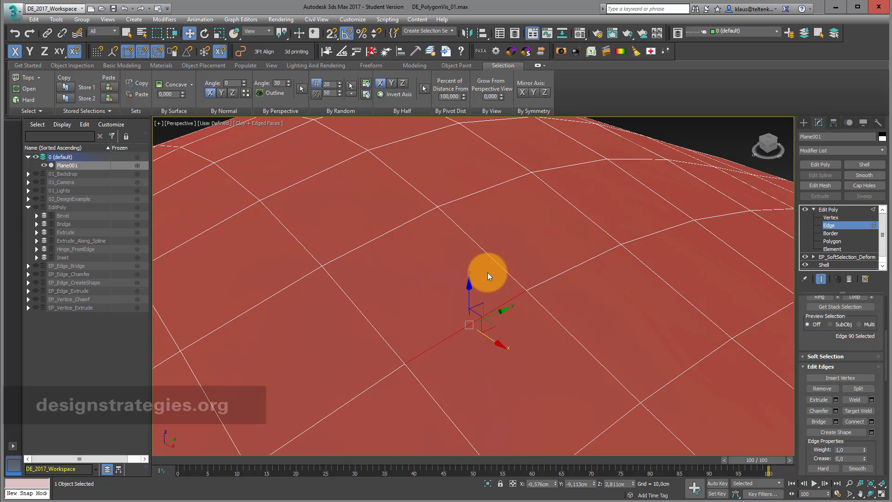
left_click(497, 262, "ctrl")
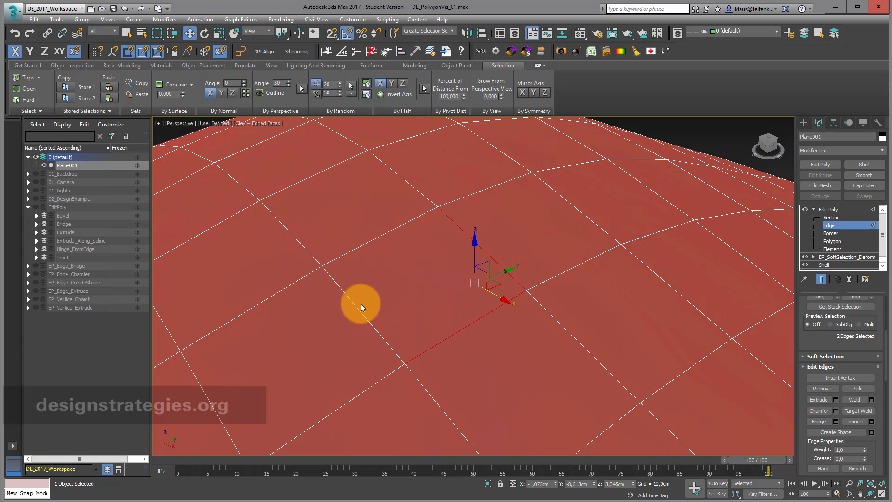
left_click(871, 421)
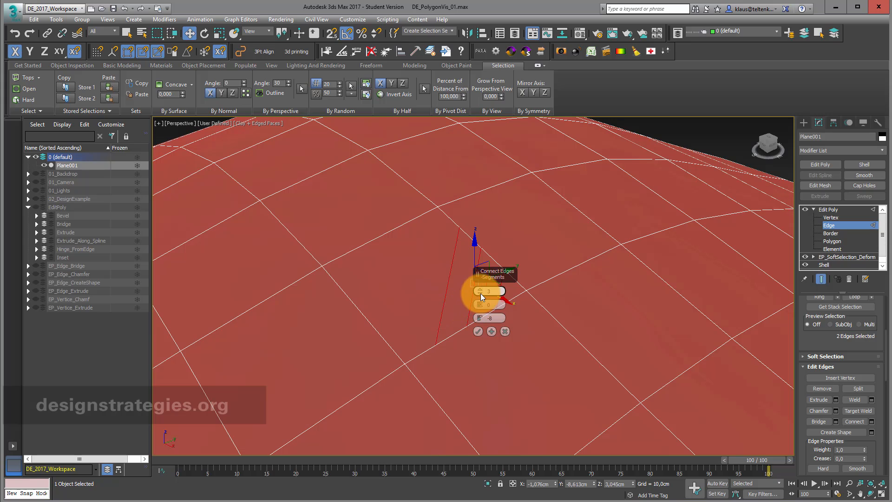
left_click_drag(481, 294, 480, 269)
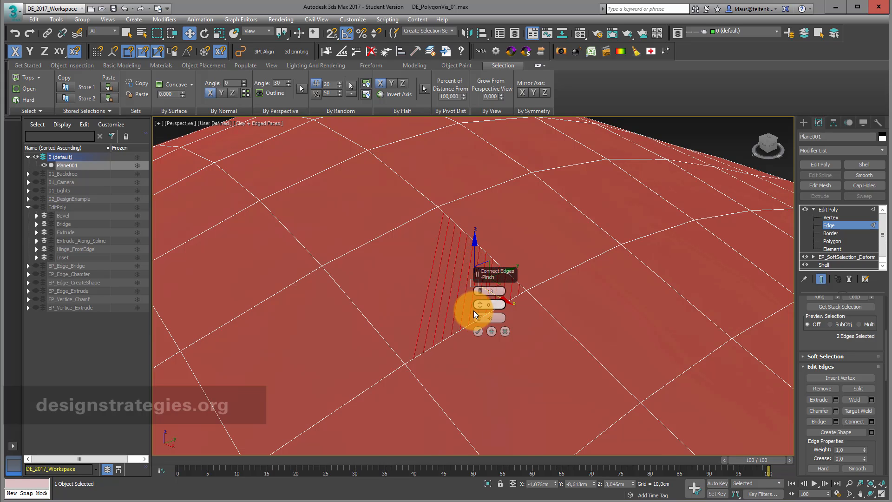
left_click_drag(479, 317, 468, 260)
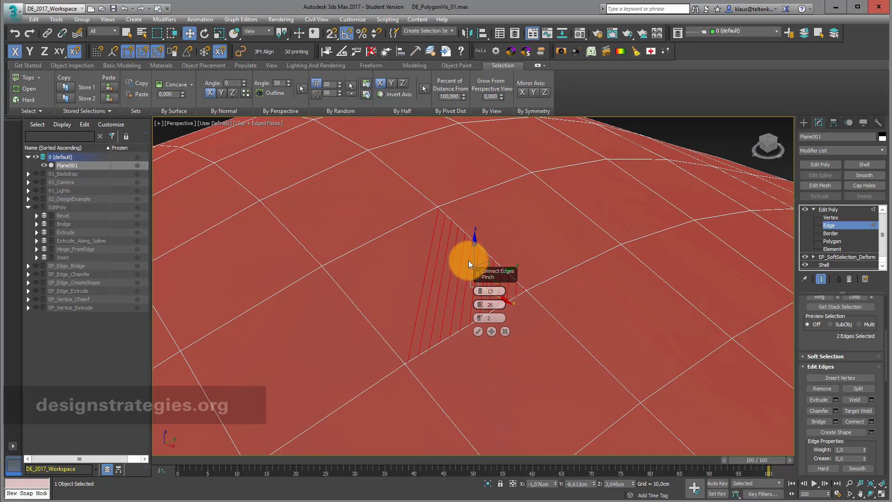
left_click(505, 332)
Select all edges of the slab, try extruding them with height 1.364 cm and width 0.606 cm, and cancel the operation
key("z")
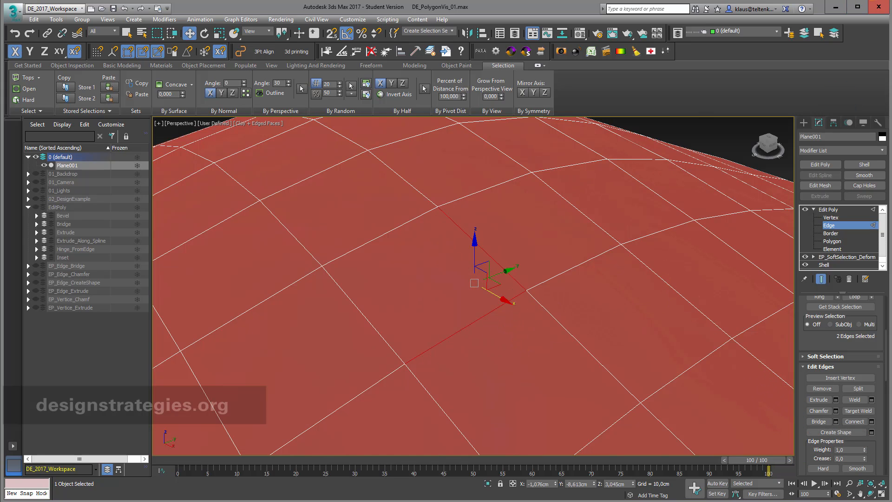
key("ctrl+a")
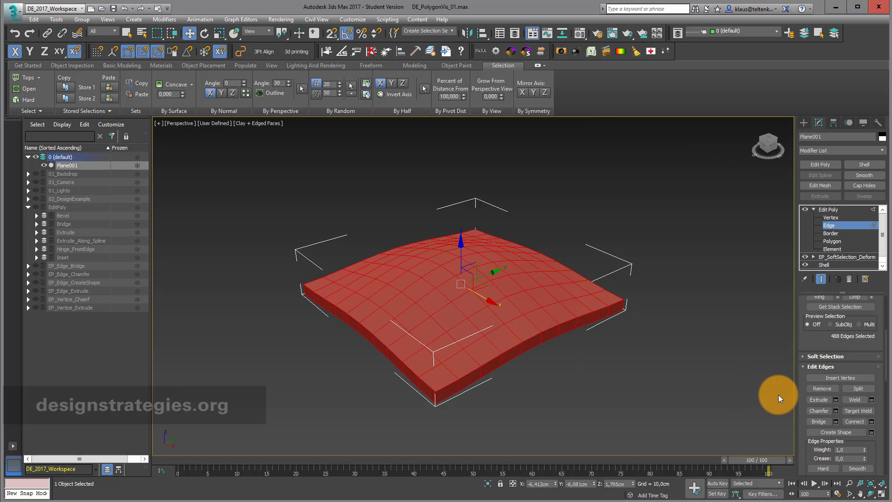
left_click(836, 400)
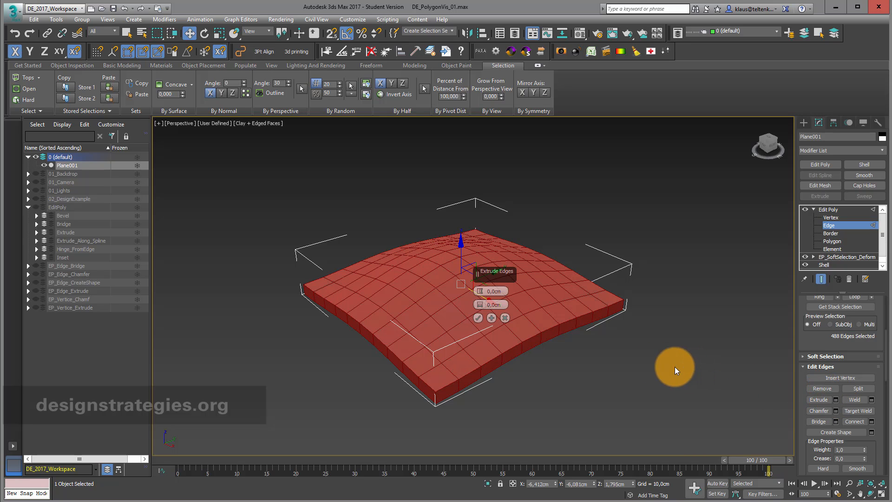
left_click_drag(479, 292, 481, 286)
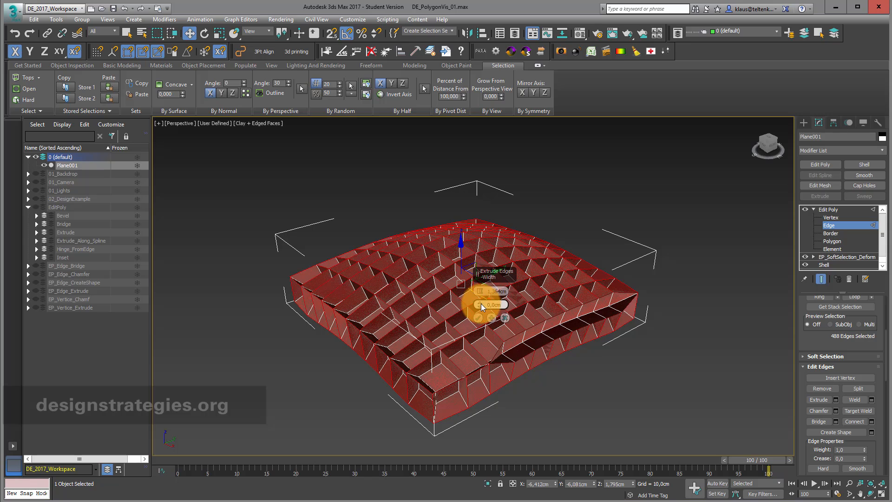
left_click_drag(481, 303, 482, 303)
middle_click_drag(446, 292, 427, 212)
scroll(427, 209, "up", 3)
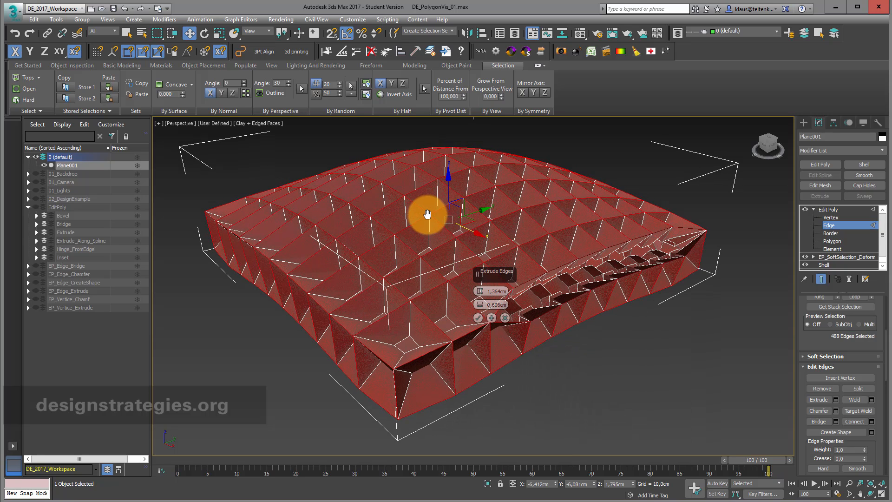
left_click(505, 319)
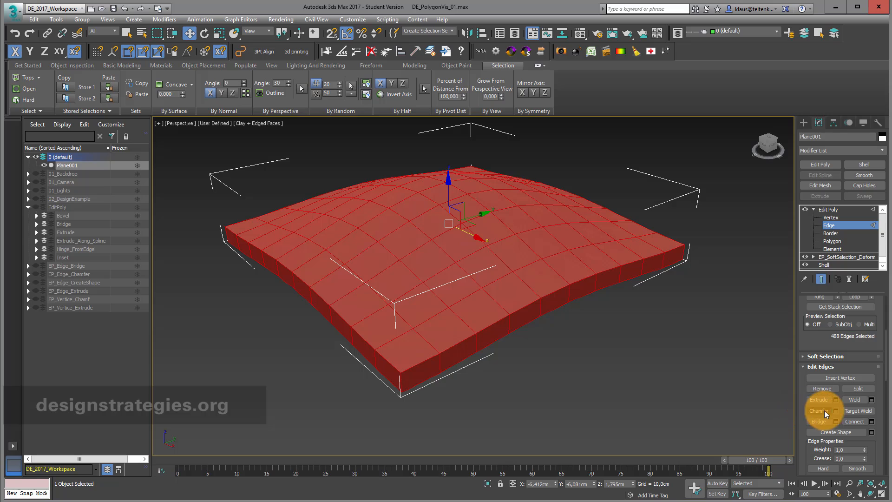
Switch Edit Poly to Animate mode and chamfer all edges by 0.171 cm
left_click_drag(812, 350, 846, 458)
left_click_drag(804, 319, 819, 342)
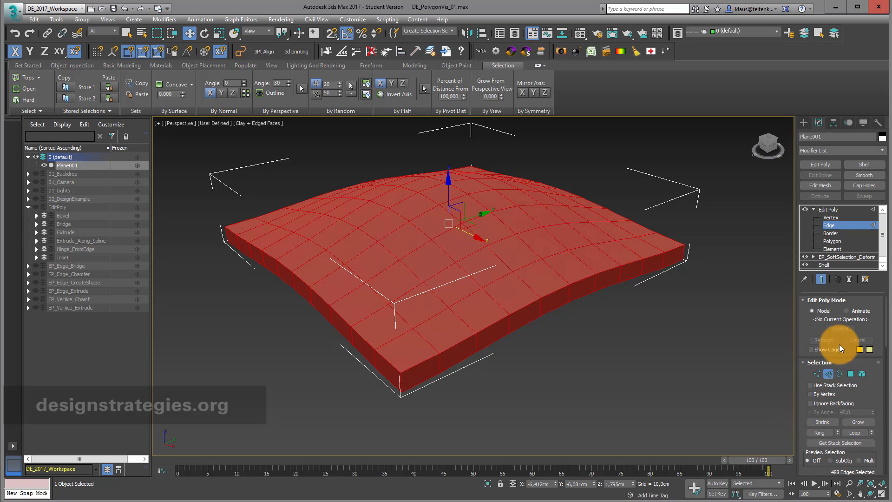
left_click_drag(869, 391, 864, 235)
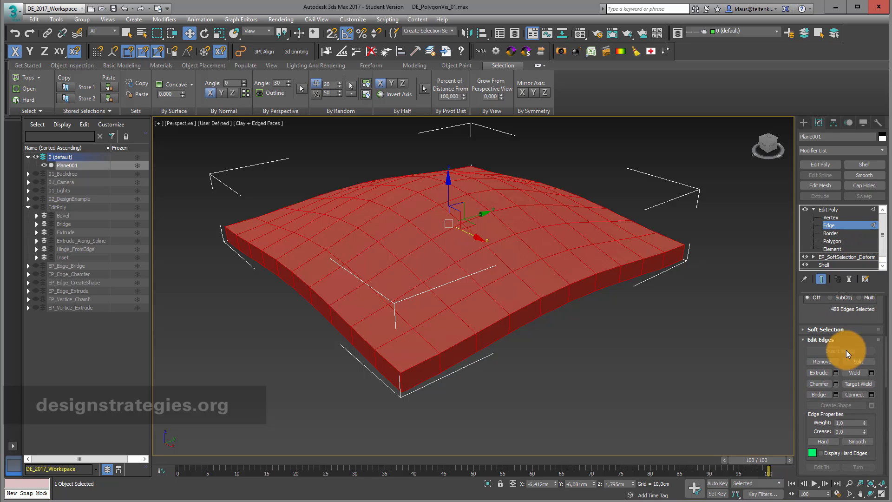
left_click(834, 384)
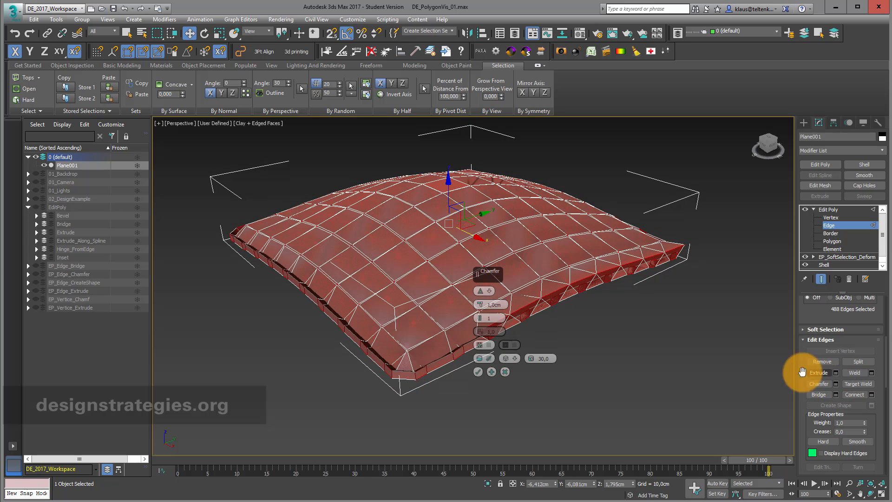
left_click_drag(480, 306, 483, 300)
Try the Quad Chamfer type on all edges and return to Standard Chamfer
left_click(489, 293)
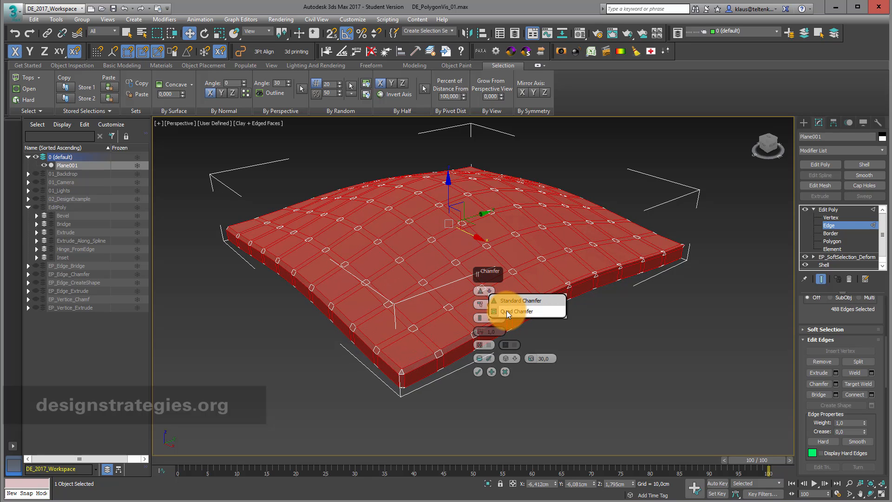
left_click(507, 310)
left_click(485, 290)
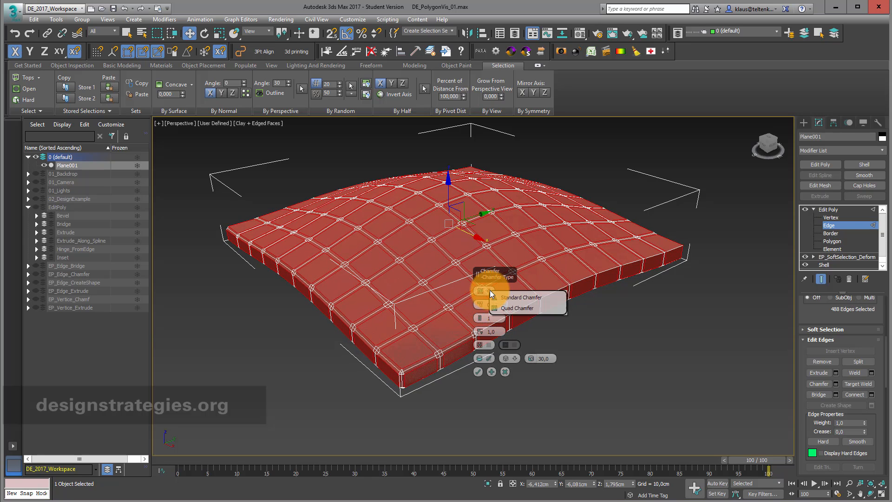
left_click(508, 297)
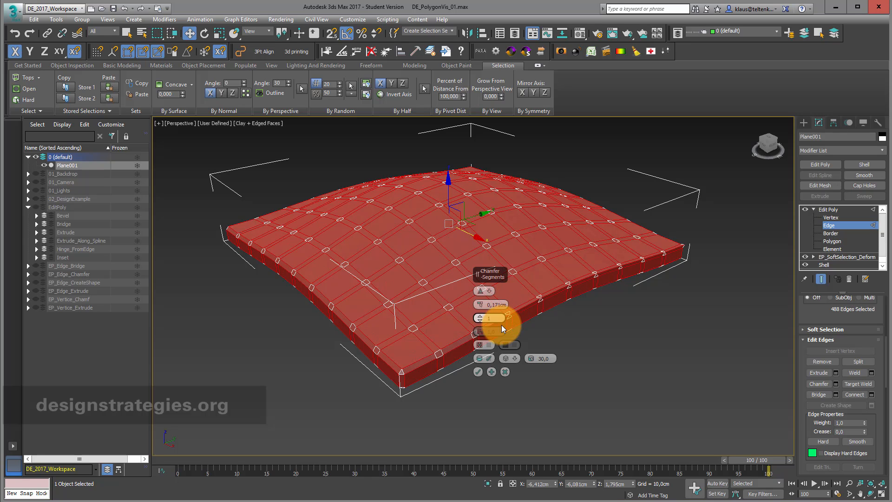
Make it an open chamfer with 1 segment, set the smooth threshold to 37.8, and accept the chamfer
left_click_drag(483, 316, 482, 316)
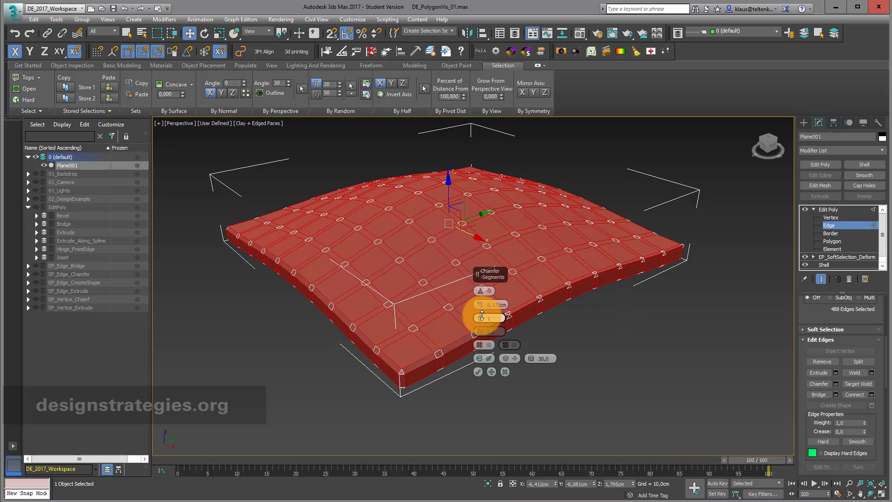
left_click(488, 344)
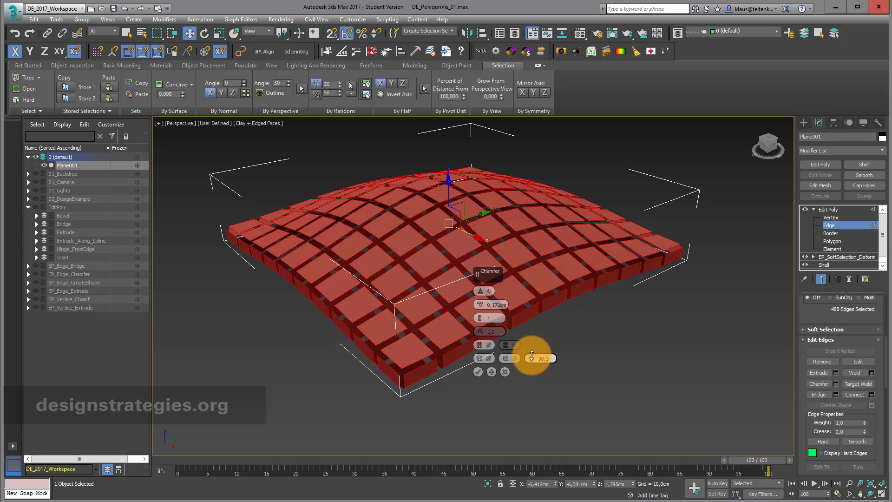
left_click_drag(536, 357, 536, 358)
left_click(477, 372)
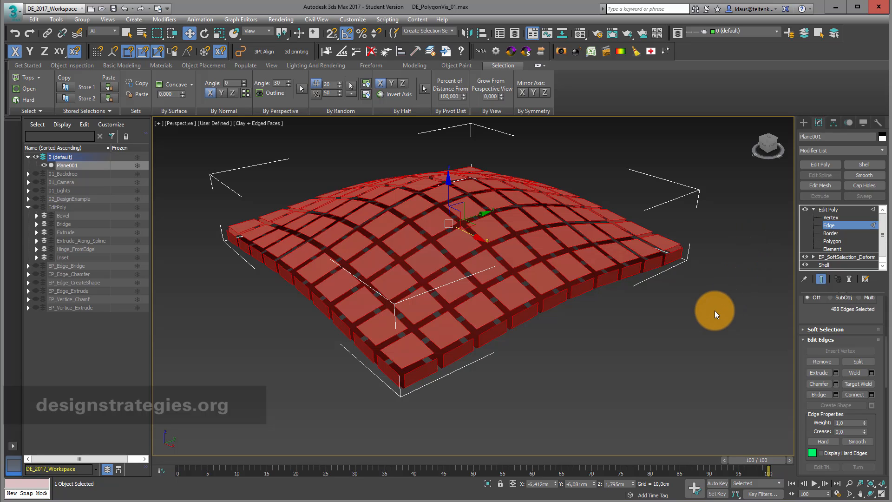
Add an FFD 2x2x2 modifier and pull the control points at the lattice's front corner down and outward
key("x")
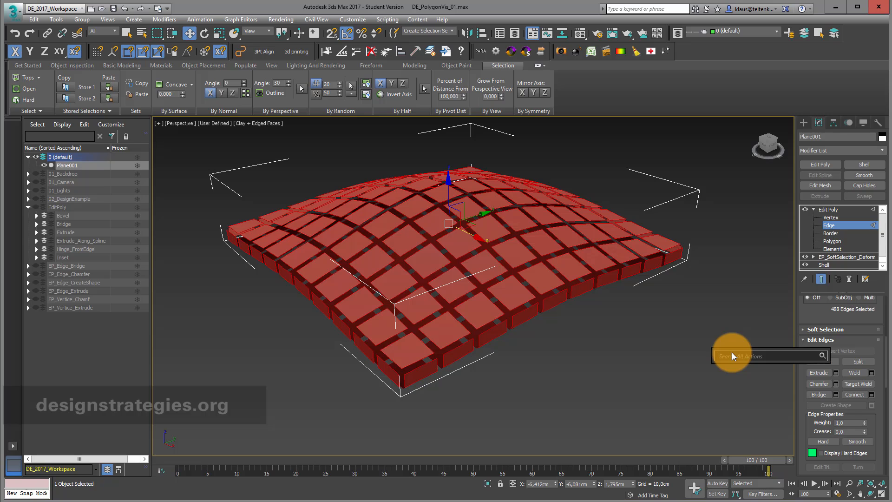
type("ffd")
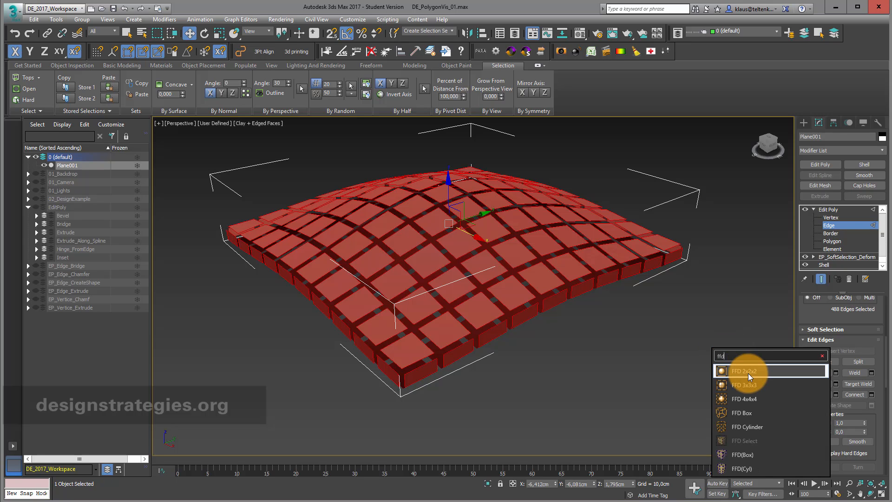
left_click(748, 372)
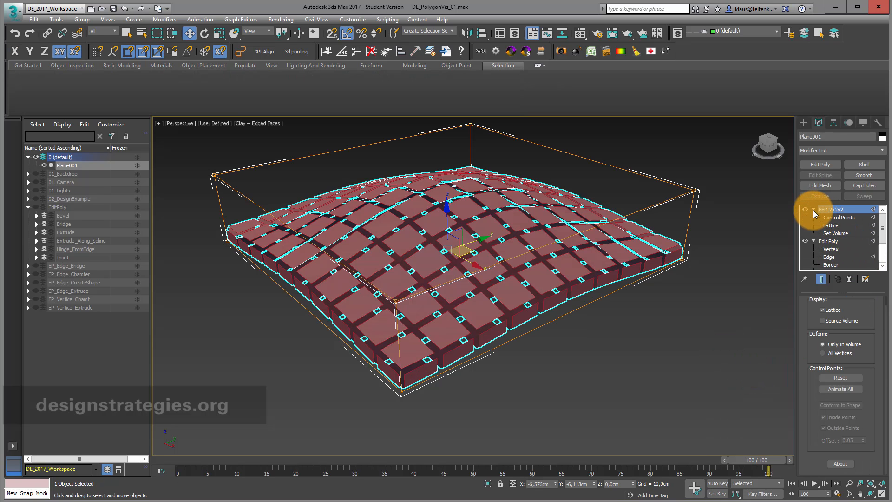
left_click(838, 218)
left_click_drag(447, 418, 373, 227)
left_click_drag(410, 324, 496, 444)
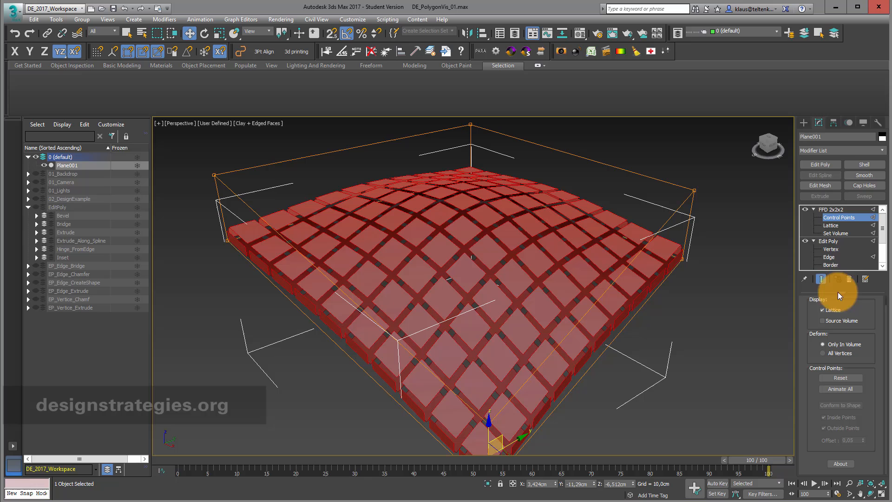
Reopen the animated edge chamfer in Edit Poly beneath the FFD and set its amount to 0.323 cm
left_click(832, 241)
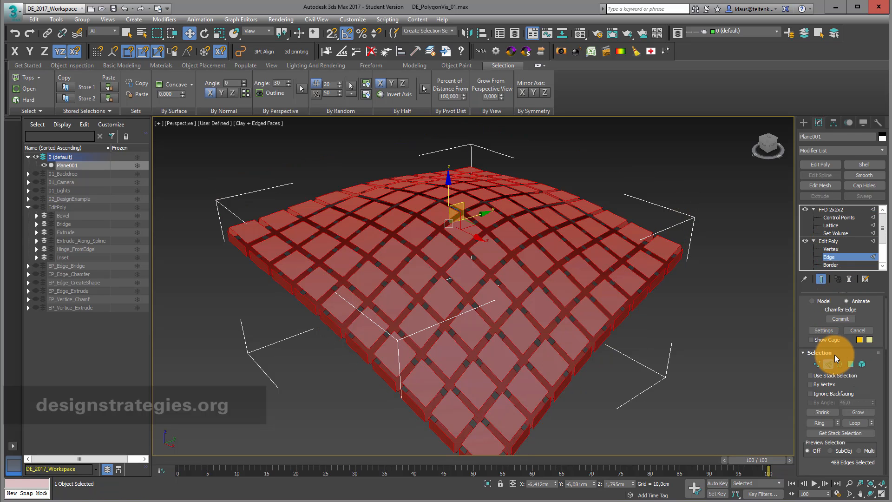
mouse_move(809, 317)
left_mouse_down()
mouse_move(807, 302)
mouse_move(811, 326)
left_mouse_up()
left_click(832, 334)
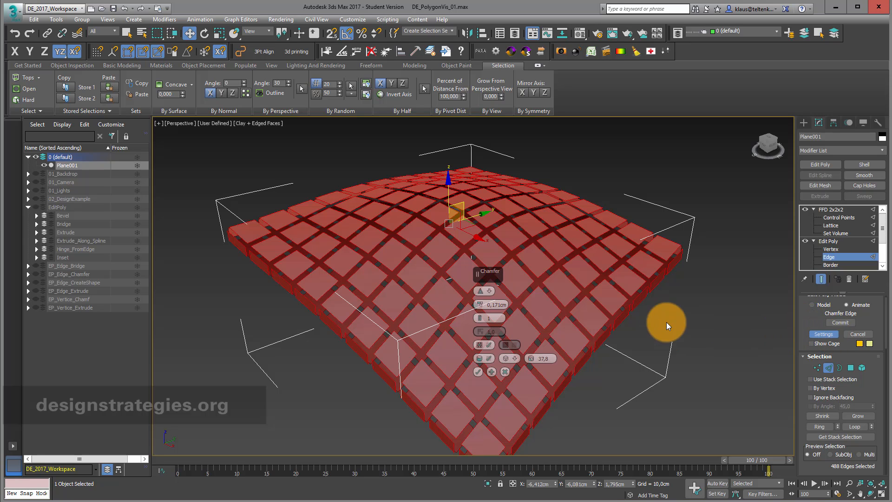
left_click_drag(481, 304, 477, 320)
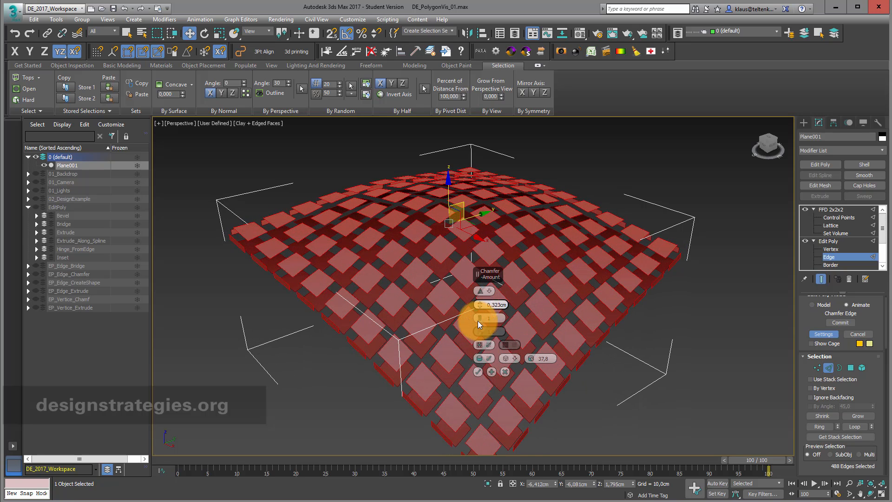
left_click(478, 371)
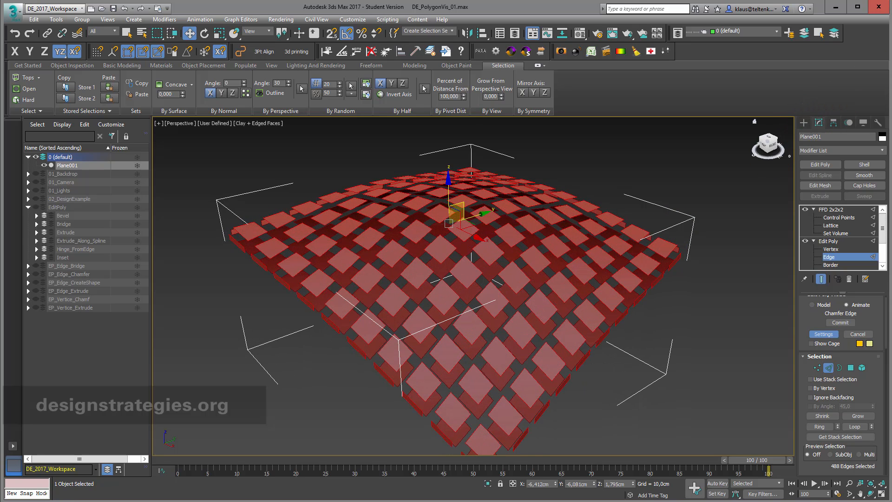
Add a Shell modifier above the FFD 2x2x2 and set its outer amount to 0.41 cm
left_click(800, 215)
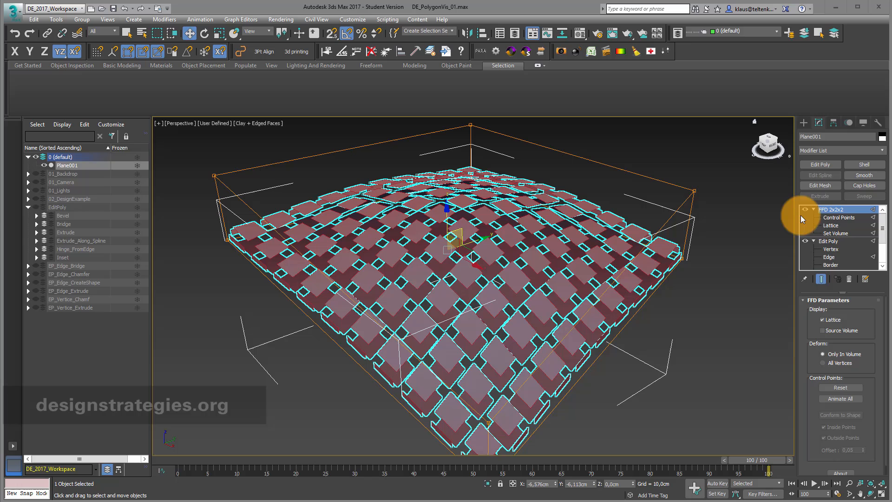
left_click(864, 164)
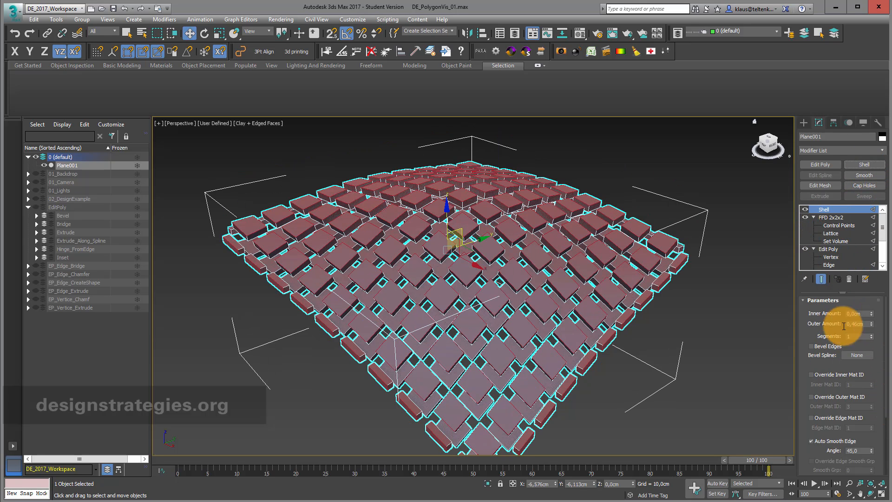
left_click(870, 494)
left_click_drag(468, 322, 497, 323)
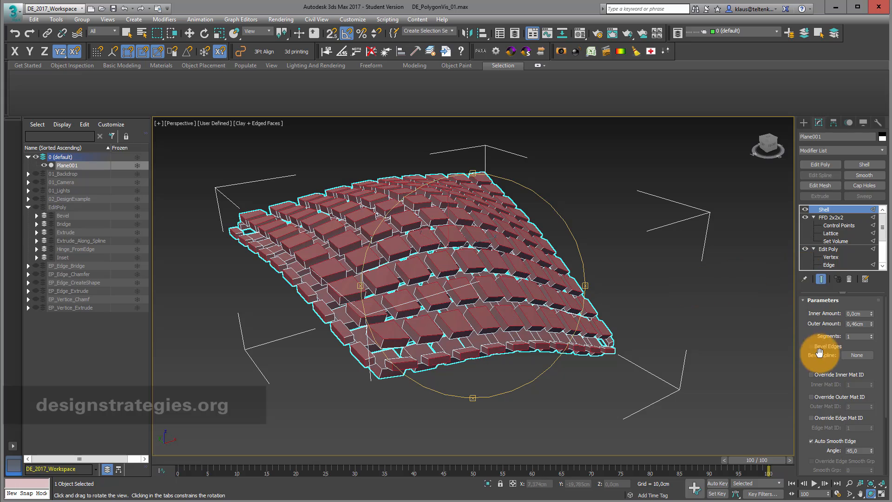
mouse_move(872, 327)
left_mouse_down()
mouse_move(868, 346)
mouse_move(868, 327)
left_mouse_up()
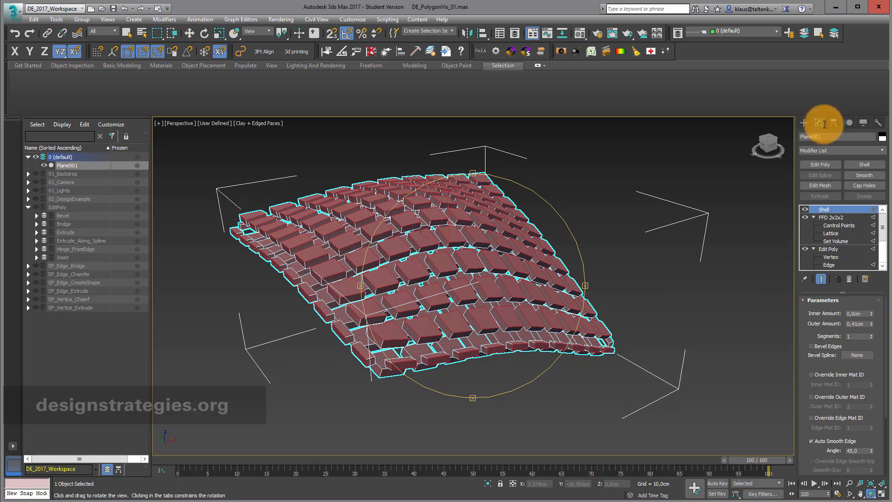
Delete the Shell, FFD 2x2x2 and chamfered Edit Poly modifiers, leaving EP_SoftSelection_Deform as the topmost modifier
left_click(828, 264)
left_click(831, 211)
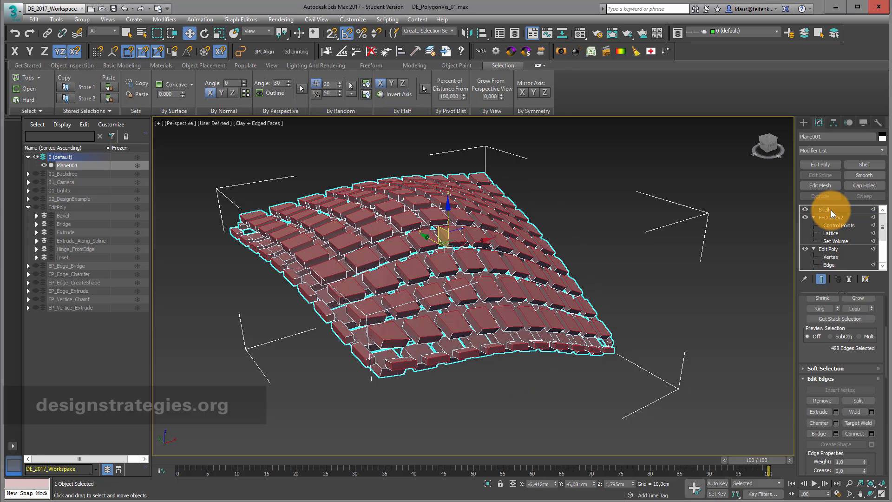
left_click(848, 279)
left_click(849, 280)
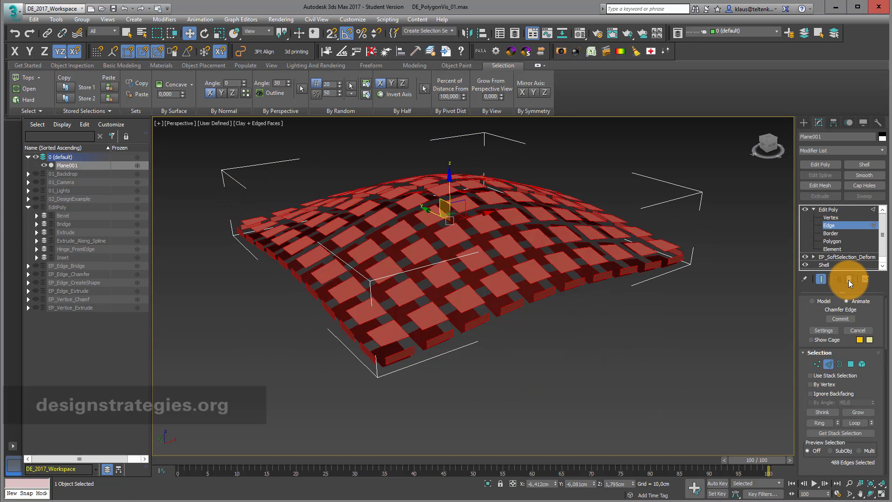
left_click(828, 210)
left_click(850, 280)
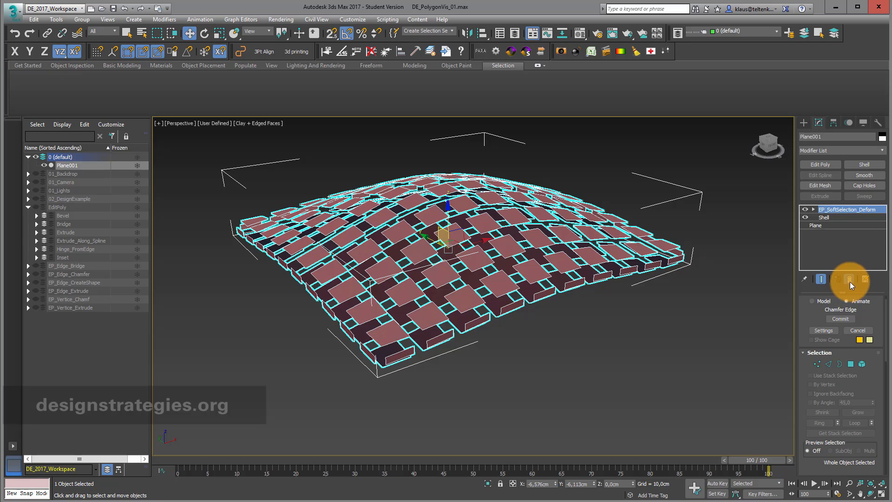
Add a fresh Edit Poly modifier above EP_SoftSelection_Deform and bring up its edge editing tools
left_click(827, 163)
left_click(813, 210)
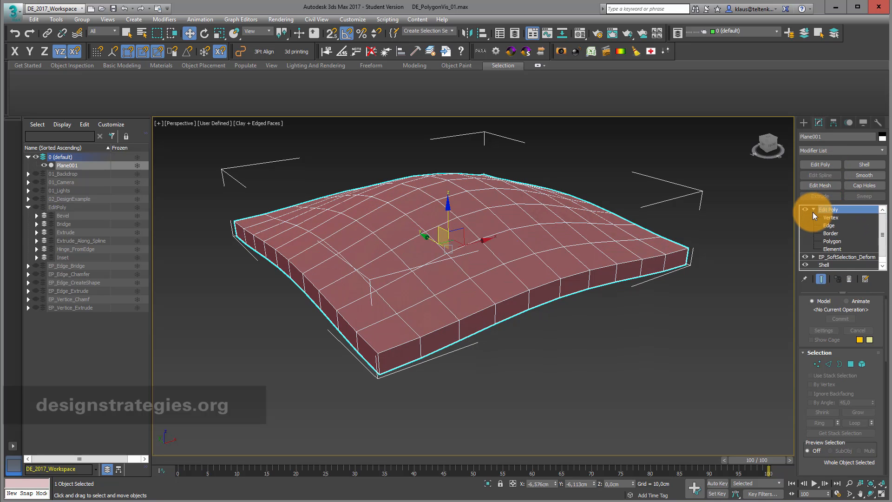
left_click(834, 222)
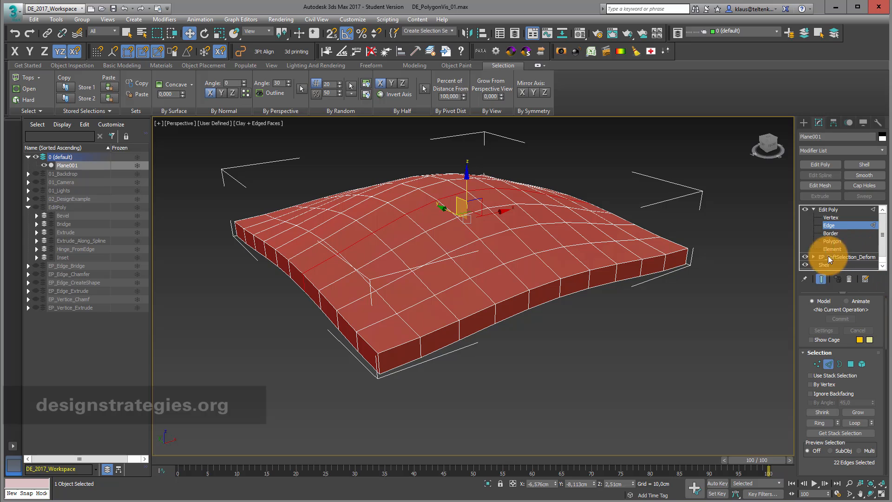
left_click_drag(807, 388, 819, 261)
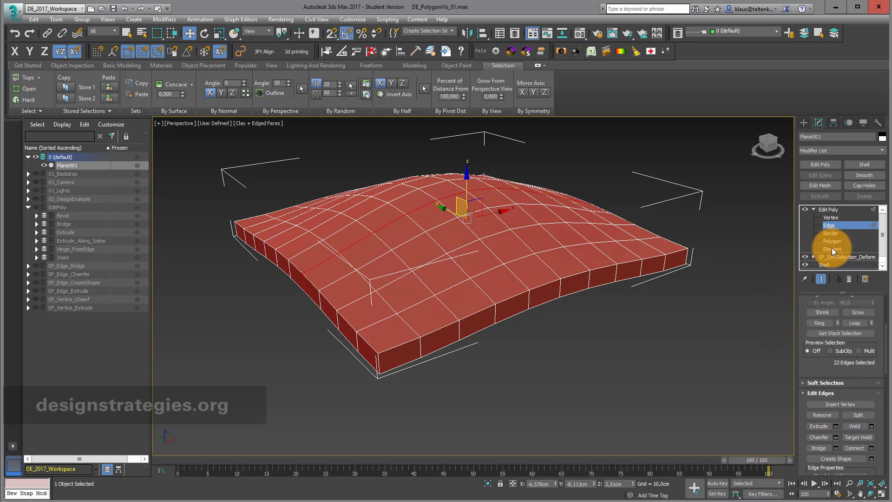
Clone the whole slab as an element about 11 cm straight up along Z
left_click(831, 249)
left_click(589, 264)
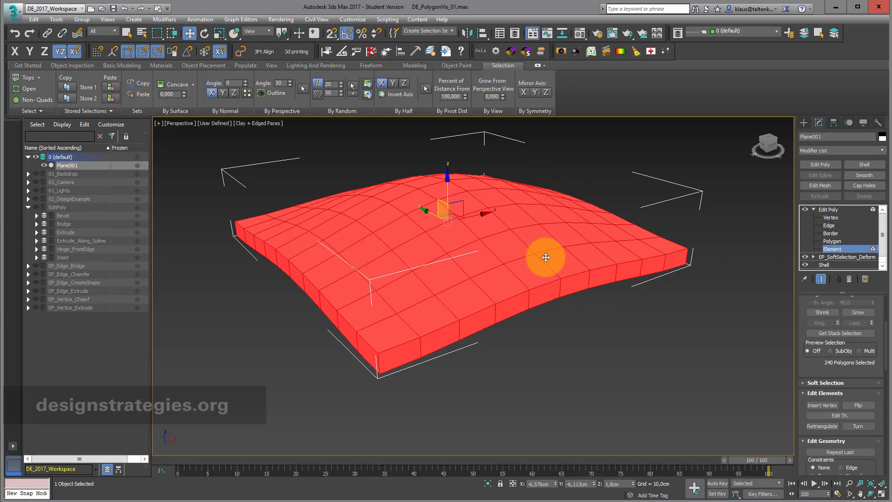
scroll(539, 257, "down", 3)
middle_click_drag(540, 257, 553, 327)
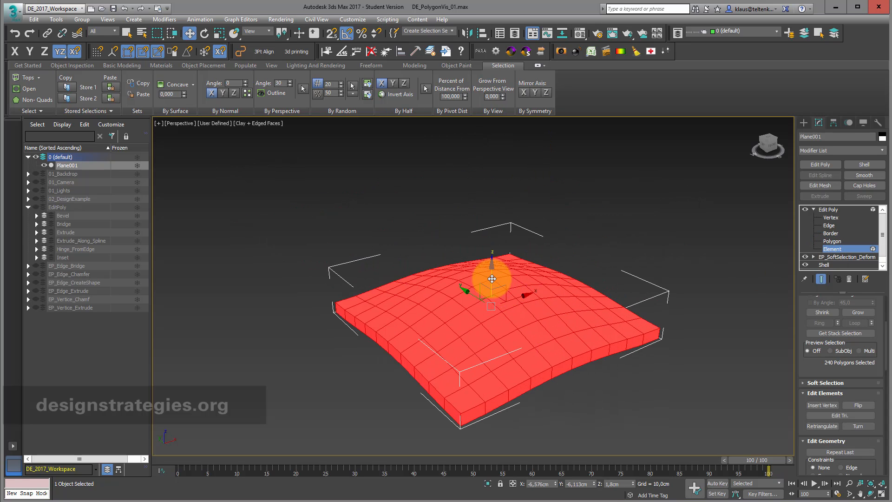
left_click_drag(492, 279, 487, 156, "shift")
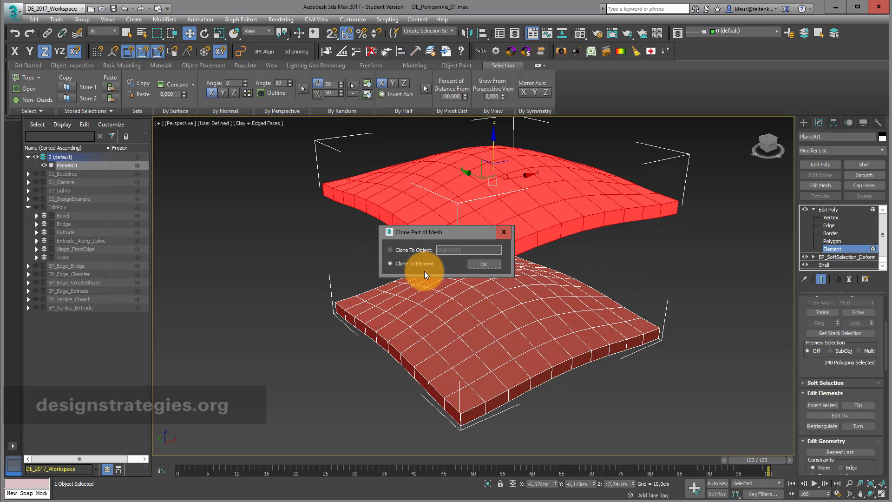
left_click(483, 263)
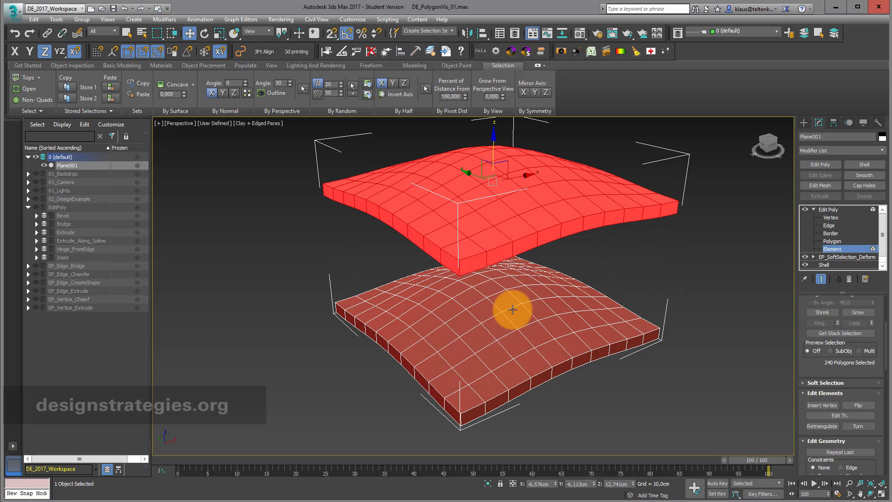
left_click(525, 313)
left_click(527, 205)
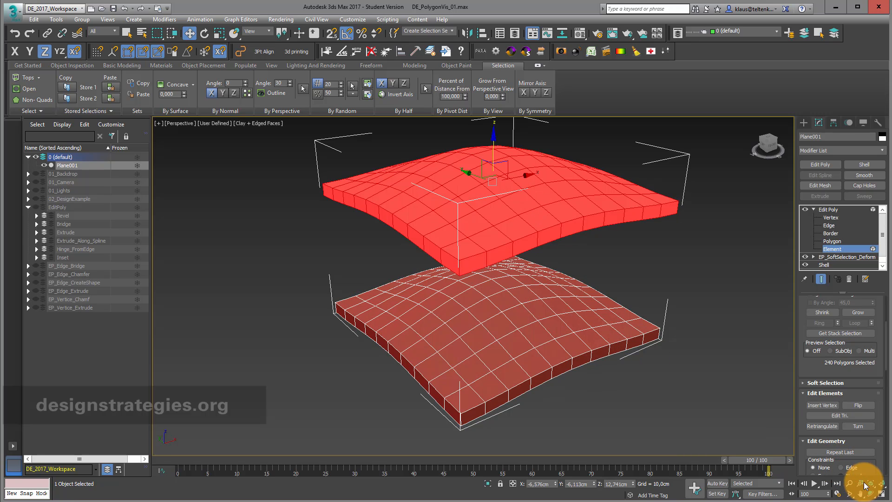
Delete four adjoining polygons in a T shape from the top face of the lower slab
left_click(872, 493)
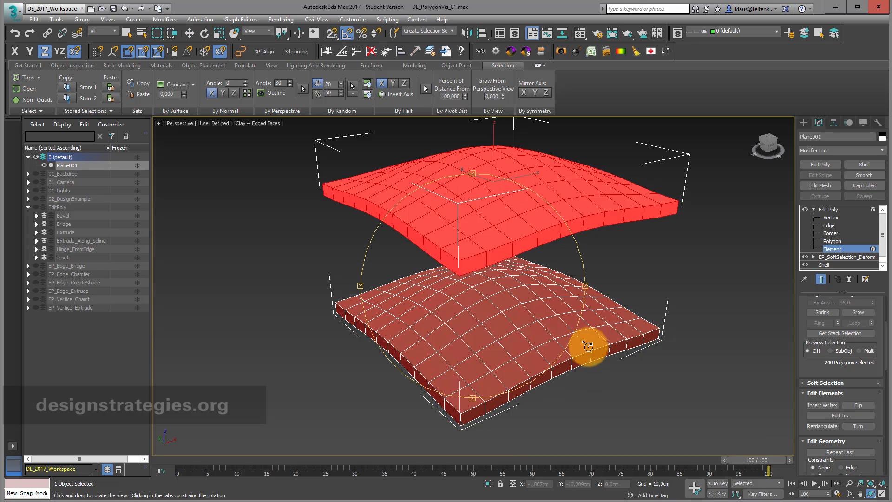
left_click_drag(529, 336, 538, 311)
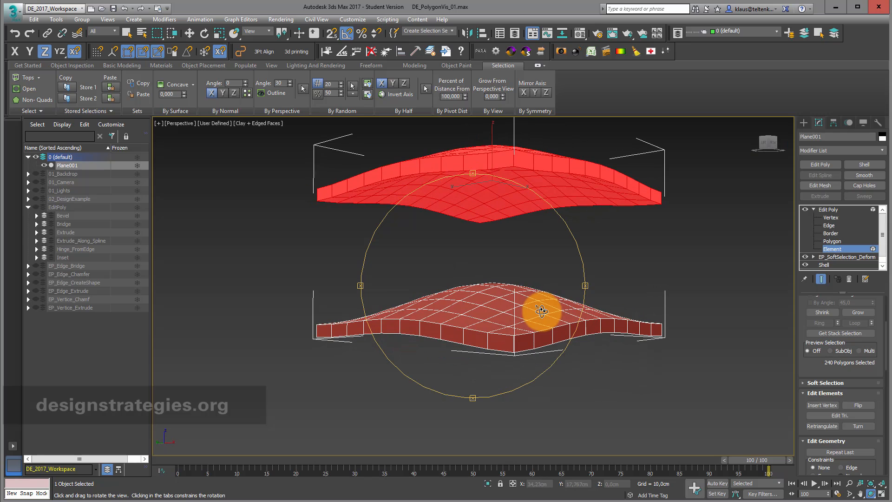
left_click(836, 226)
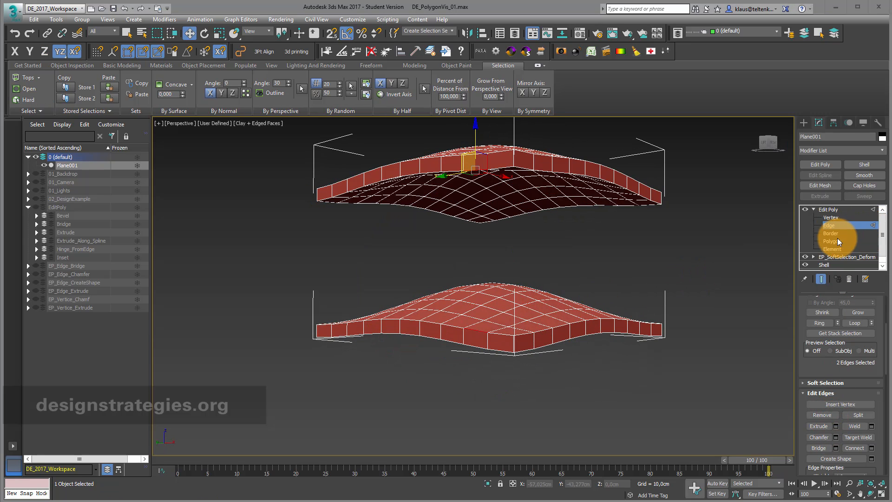
left_click(836, 239)
left_click(462, 325)
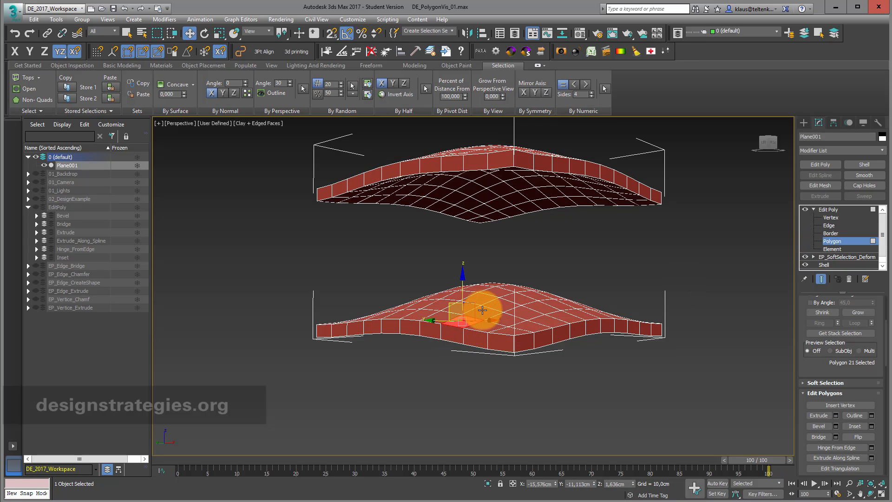
left_click(482, 311)
left_click(465, 308, "ctrl")
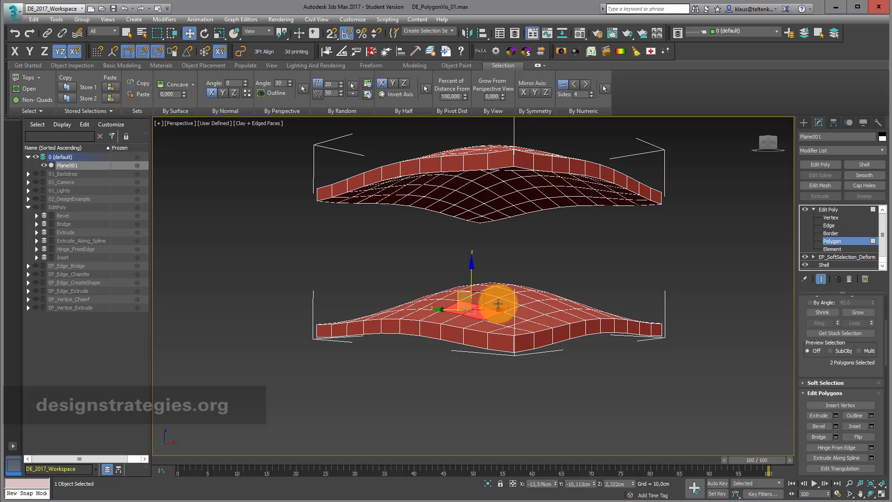
left_click(498, 304, "ctrl")
left_click(498, 323, "ctrl")
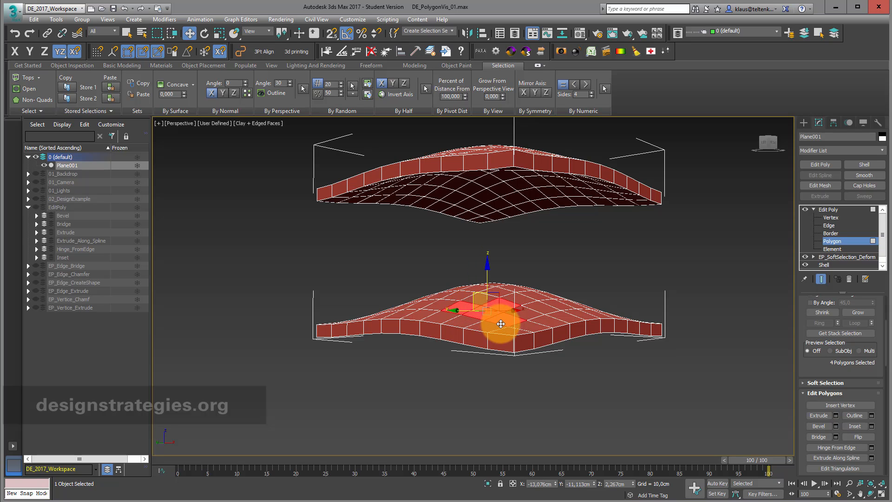
key("Delete")
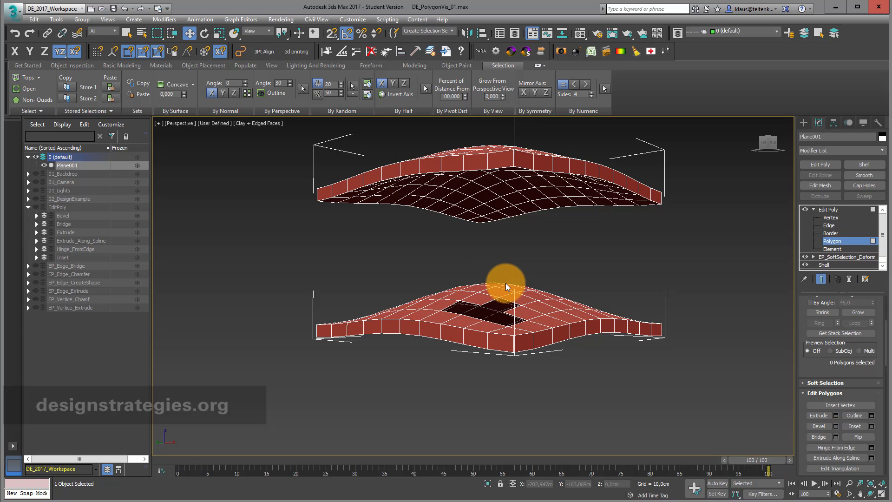
Delete four adjoining polygons in a matching T shape from the underside of the upper slab
left_click(870, 494)
left_click_drag(513, 329, 517, 307)
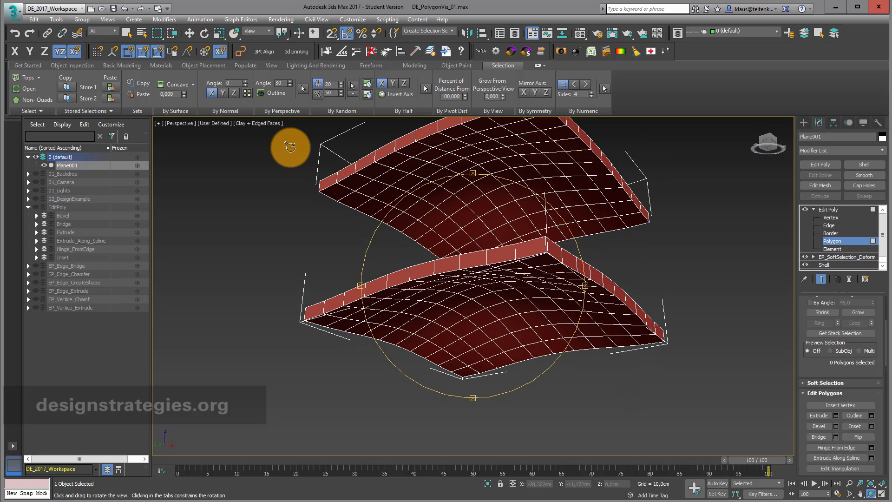
left_click(126, 32)
left_click(457, 146)
mouse_move(457, 146)
left_mouse_down()
mouse_move(489, 135)
mouse_move(491, 146)
left_mouse_up()
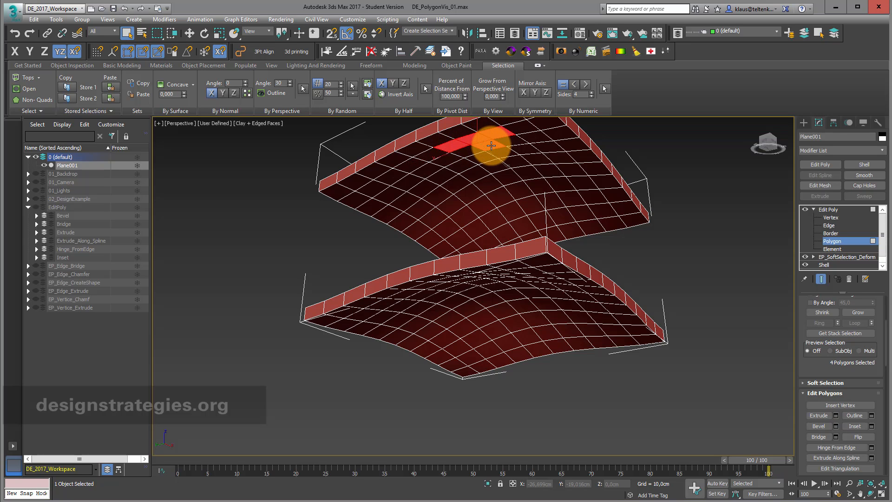
key("Delete")
Select five edges along the lower slab's T-shaped opening and the five corresponding edges on the upper slab's opening
left_click(870, 493)
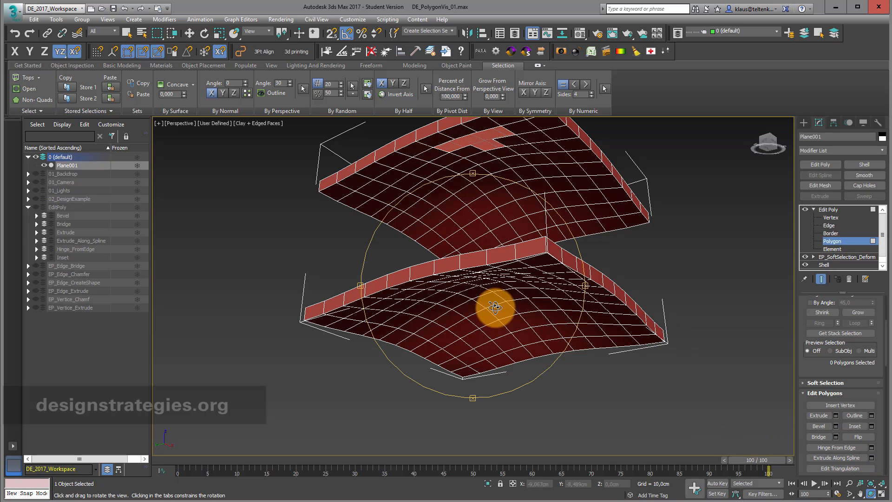
left_click_drag(494, 307, 509, 336)
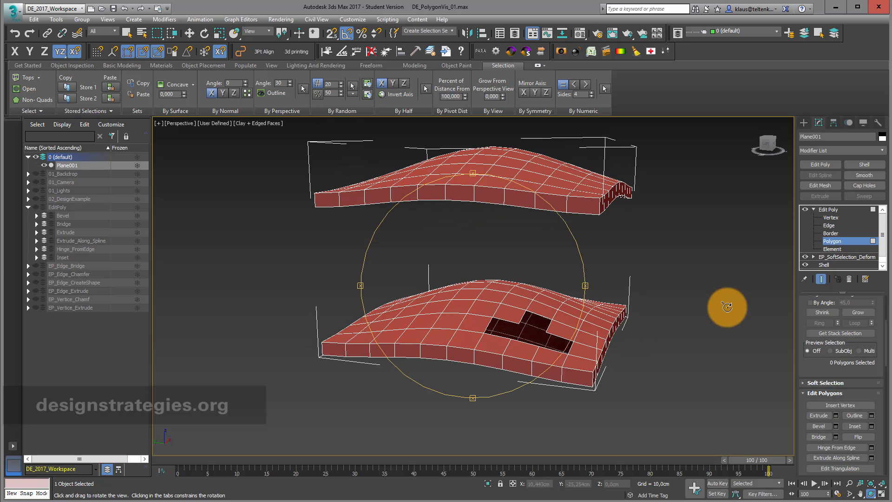
left_click(830, 226)
left_click(539, 333)
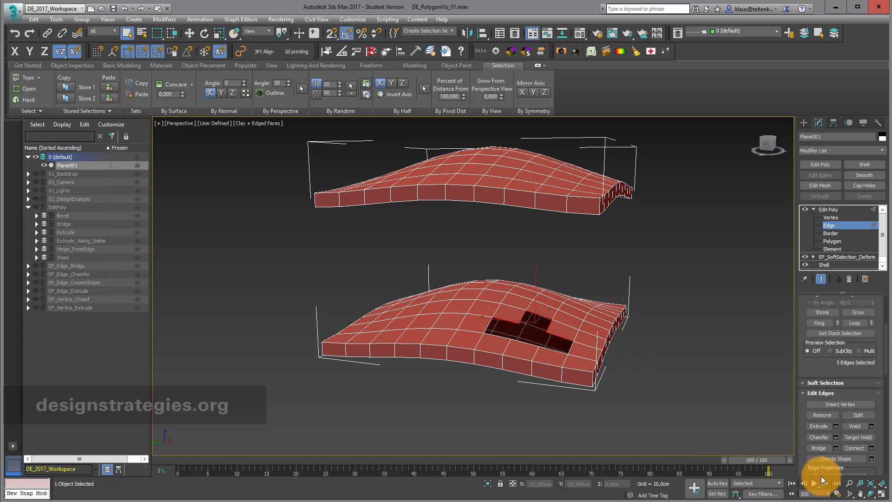
left_click(870, 493)
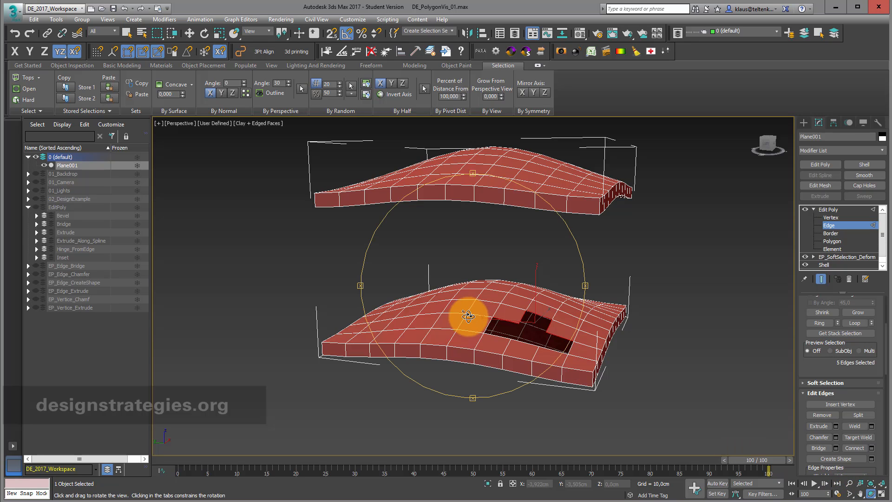
left_click_drag(468, 308, 466, 277)
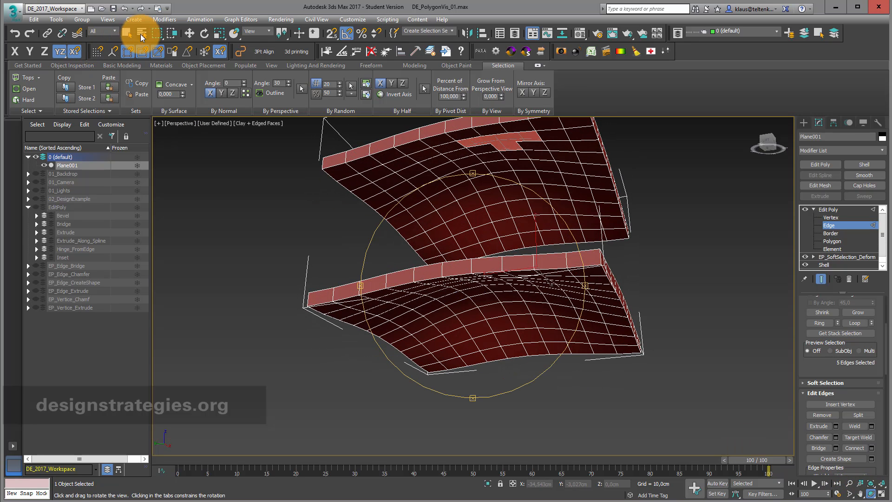
left_click(127, 32)
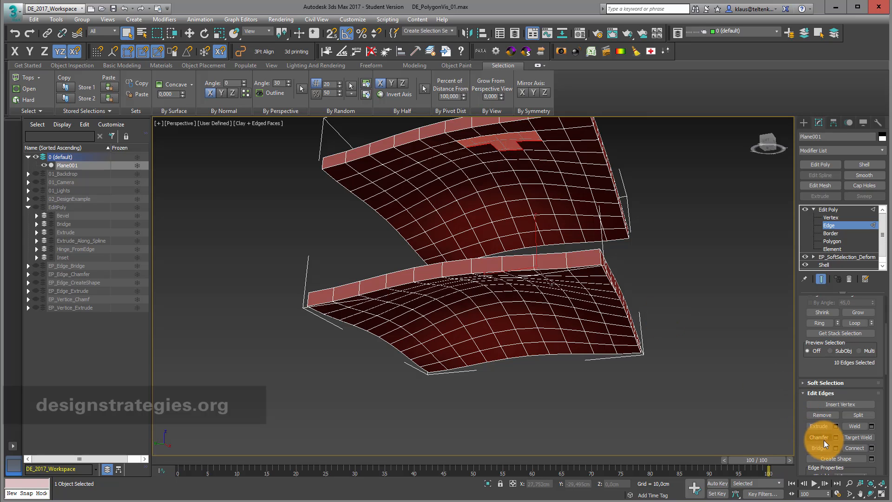
Bridge the selected edges of the two T-shaped openings with 8 segments, smoothing 0,0 and Use Edge Selection
left_click(835, 448)
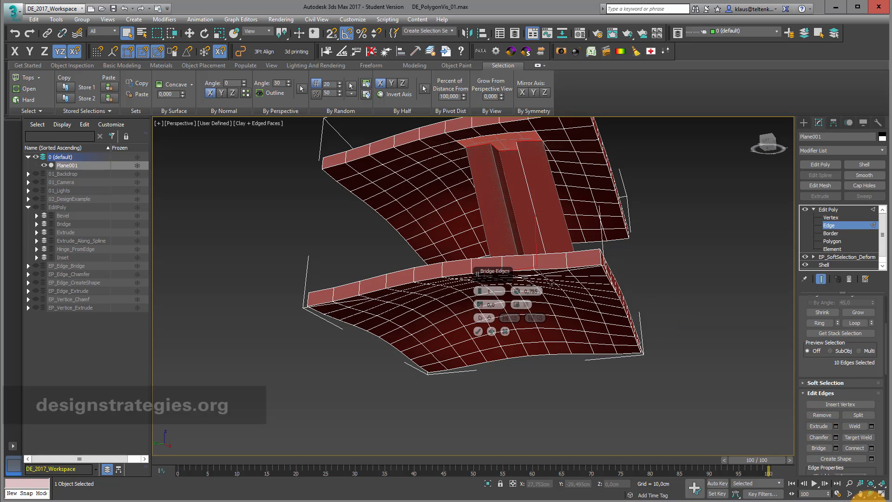
left_click(870, 494)
mouse_move(522, 343)
left_mouse_down()
mouse_move(527, 392)
mouse_move(509, 368)
mouse_move(510, 338)
left_mouse_up()
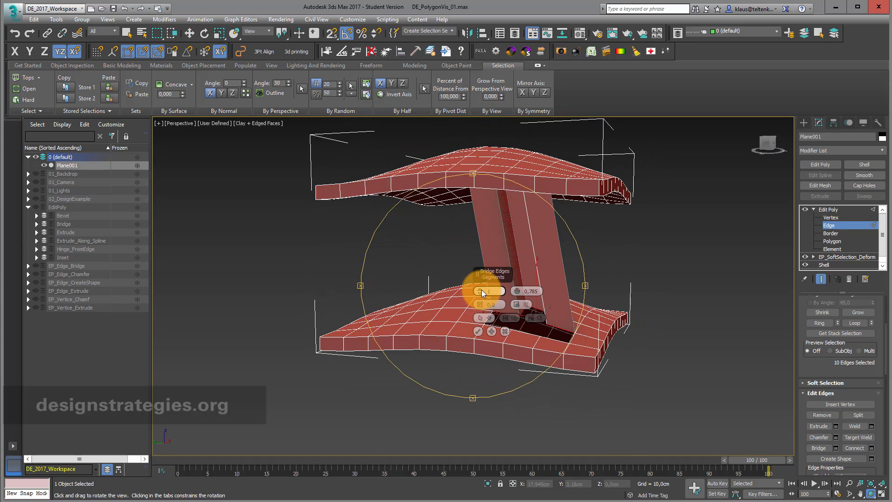
mouse_move(481, 289)
left_mouse_down()
mouse_move(477, 276)
mouse_move(516, 289)
mouse_move(514, 271)
mouse_move(516, 283)
mouse_move(480, 304)
left_mouse_up()
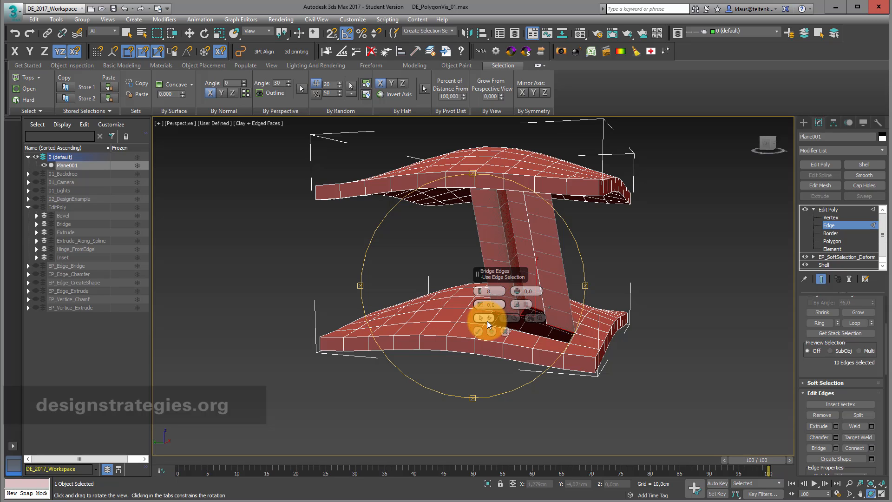
left_click(490, 316)
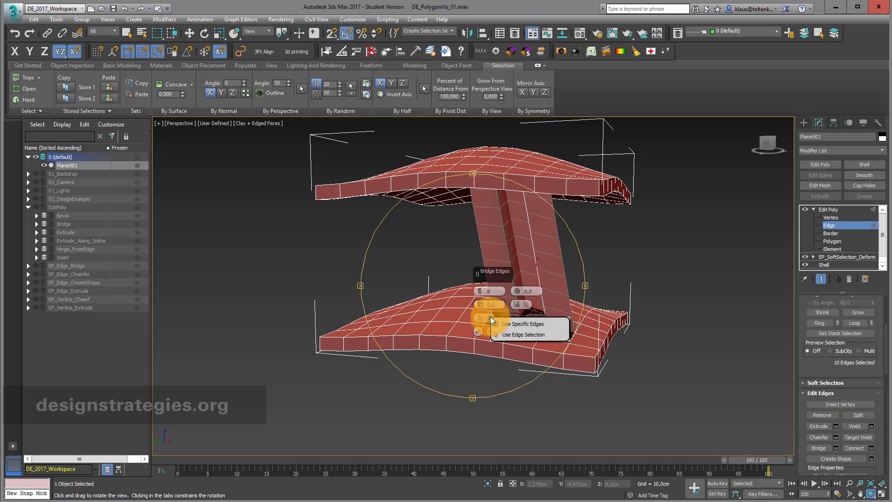
left_click(523, 335)
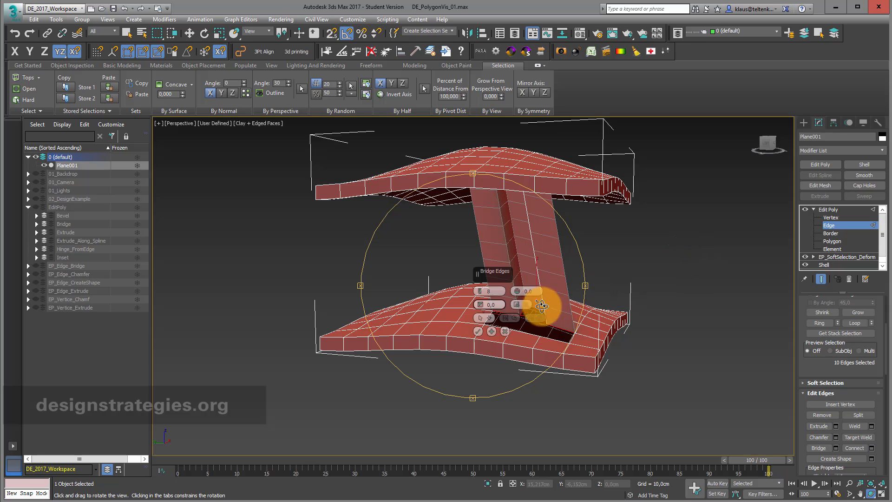
left_click(478, 332)
left_click_drag(522, 335, 490, 351)
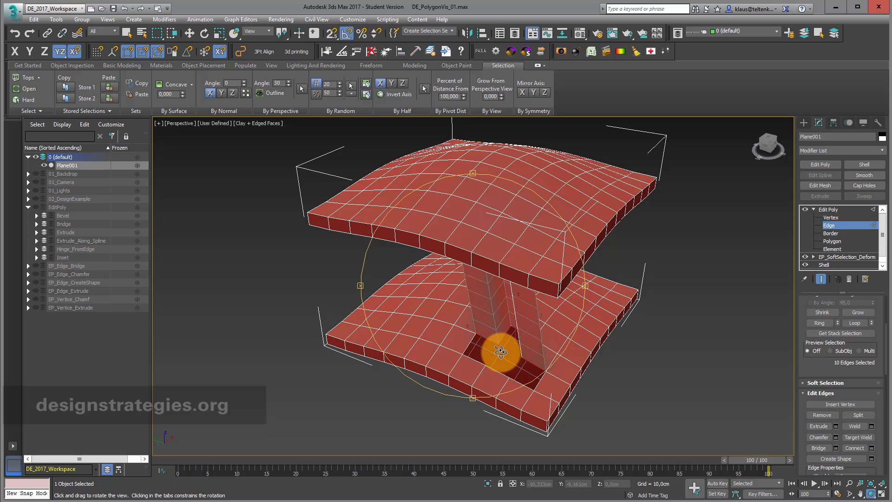
left_click_drag(497, 355, 511, 338)
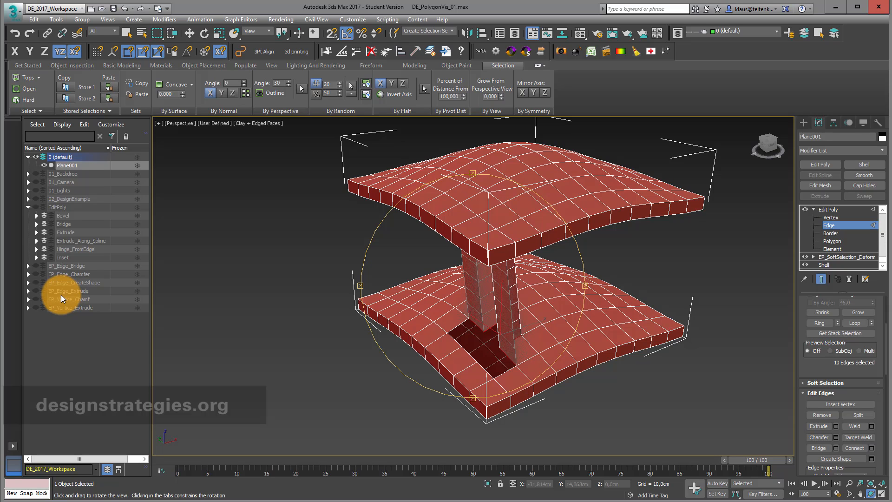
Create a GeoSphere with a radius of about 9.1 cm beside the slabs and set its segments to 2
left_click(35, 266)
left_click_drag(484, 385, 509, 304)
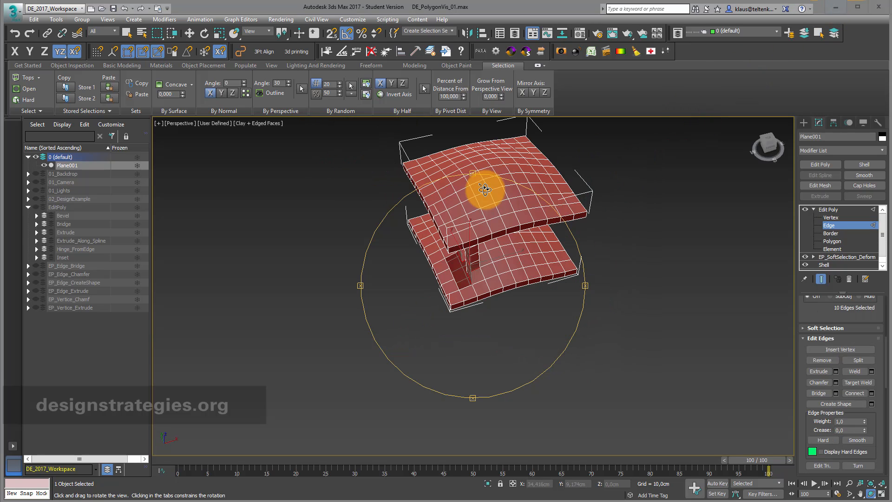
mouse_move(507, 229)
left_mouse_down()
mouse_move(513, 217)
mouse_move(511, 225)
left_mouse_up()
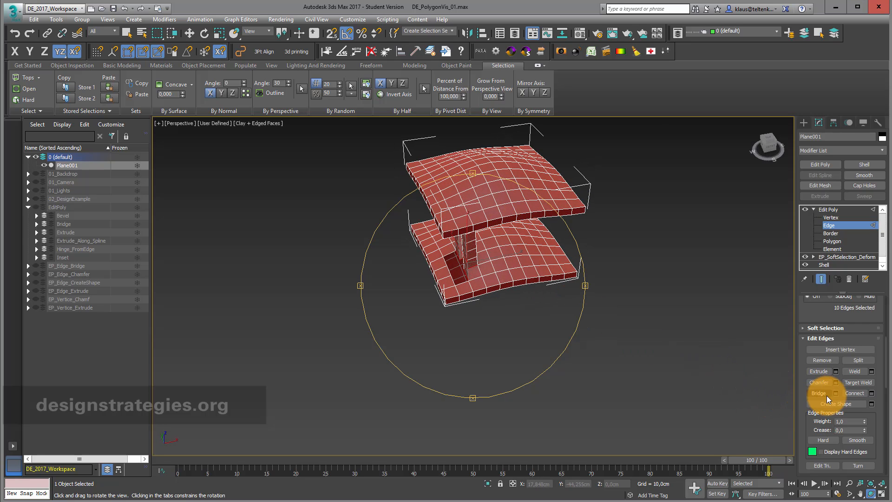
middle_click_drag(558, 258, 534, 312)
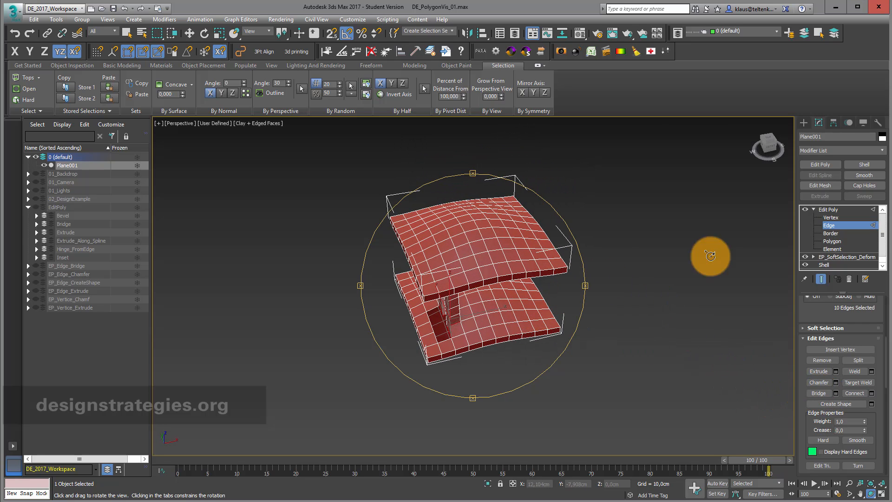
left_click(805, 125)
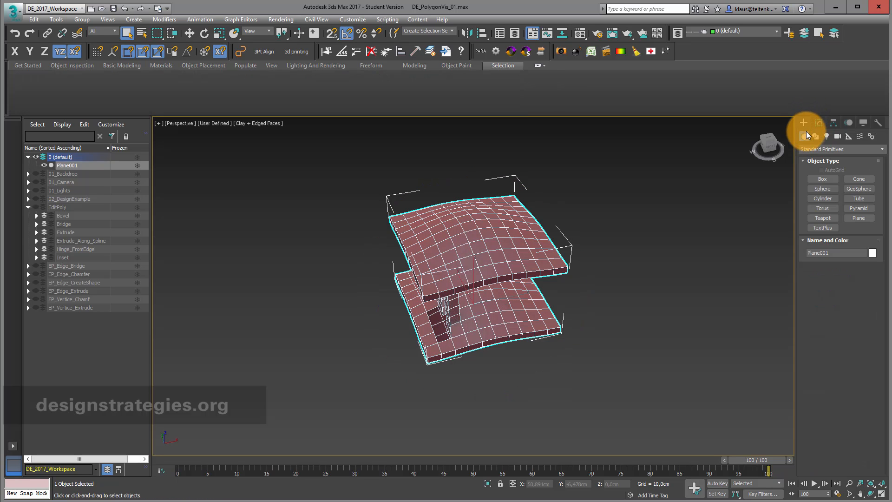
left_click(857, 188)
middle_click_drag(732, 293, 633, 293)
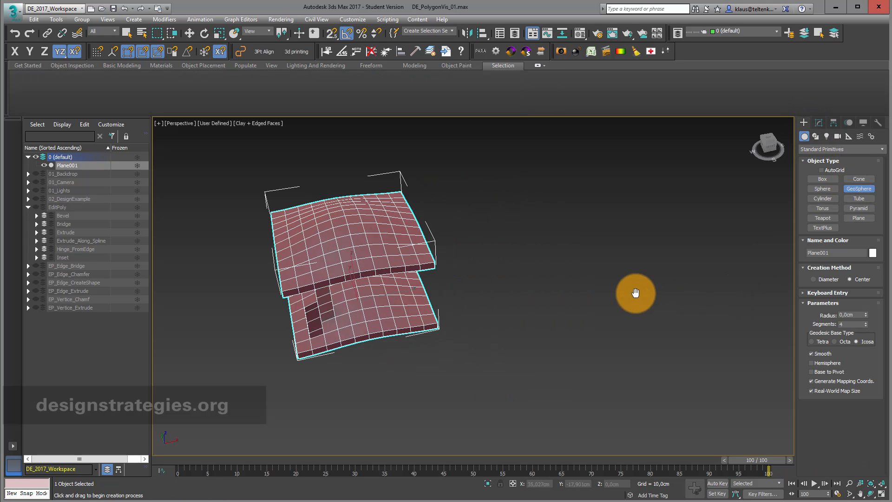
left_click_drag(607, 268, 632, 304)
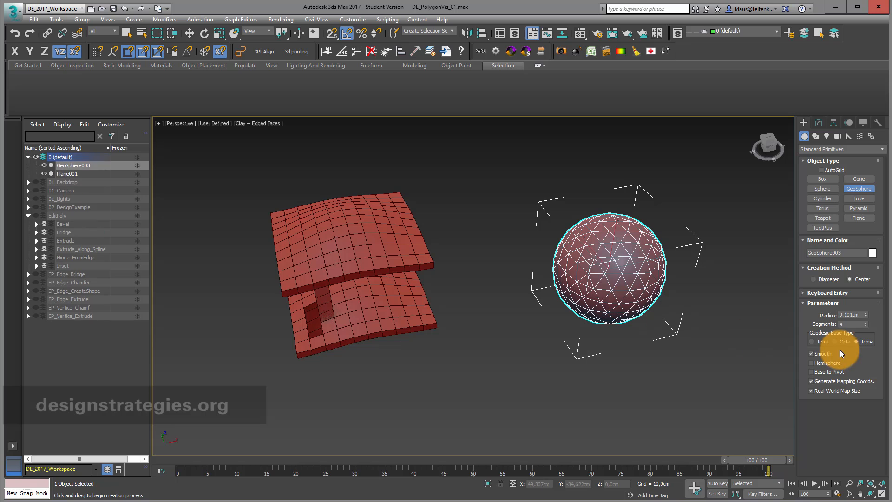
left_click(866, 326)
left_click(866, 325)
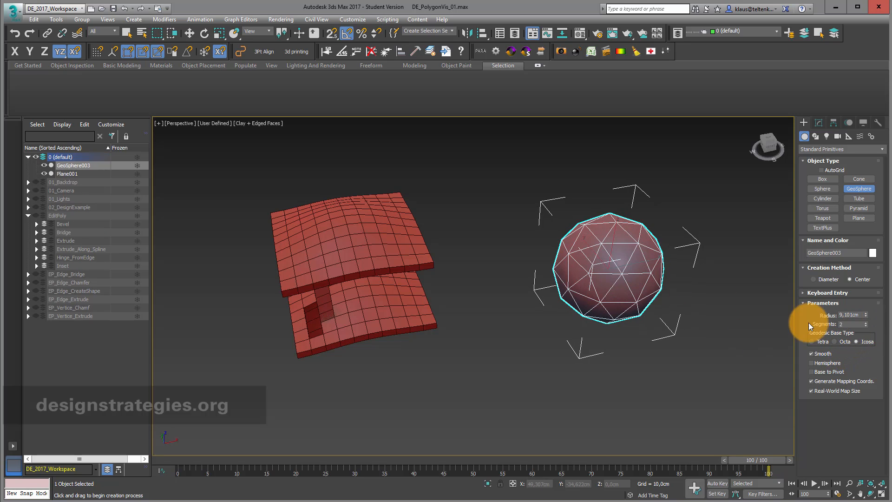
middle_click_drag(604, 259, 508, 274)
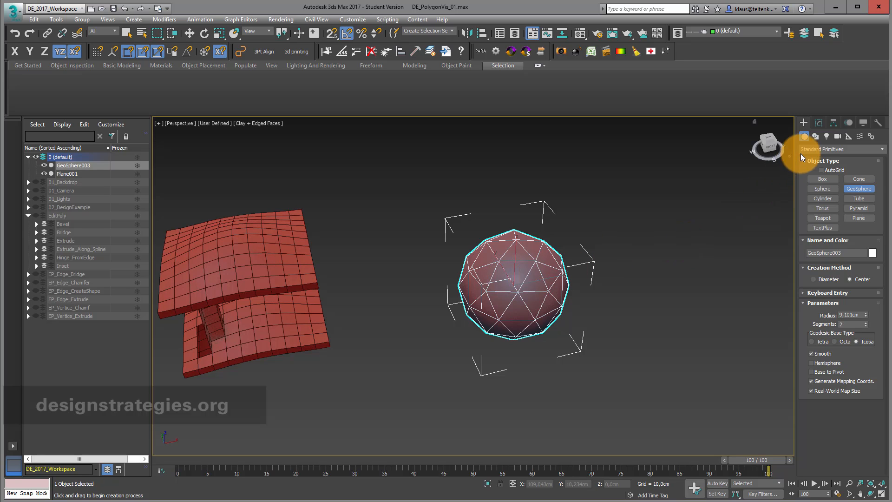
Add an Edit Poly modifier to the geosphere and select all of its edges
left_click(821, 122)
left_click(822, 163)
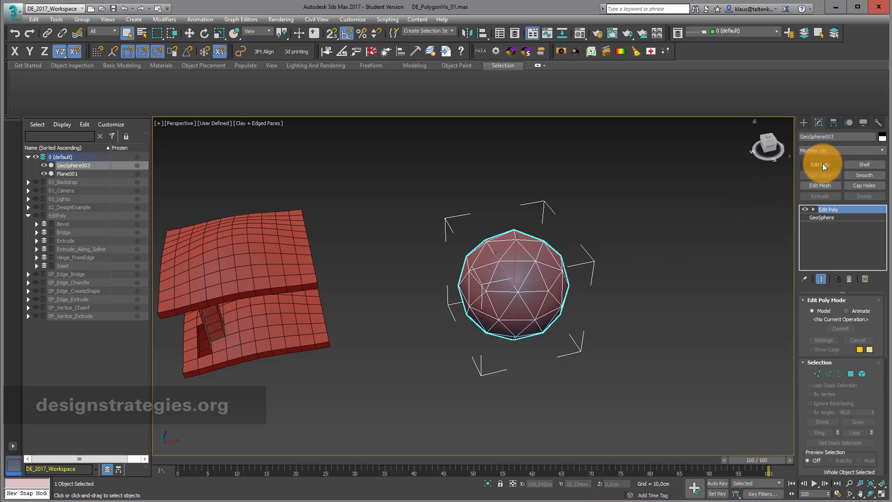
left_click(812, 210)
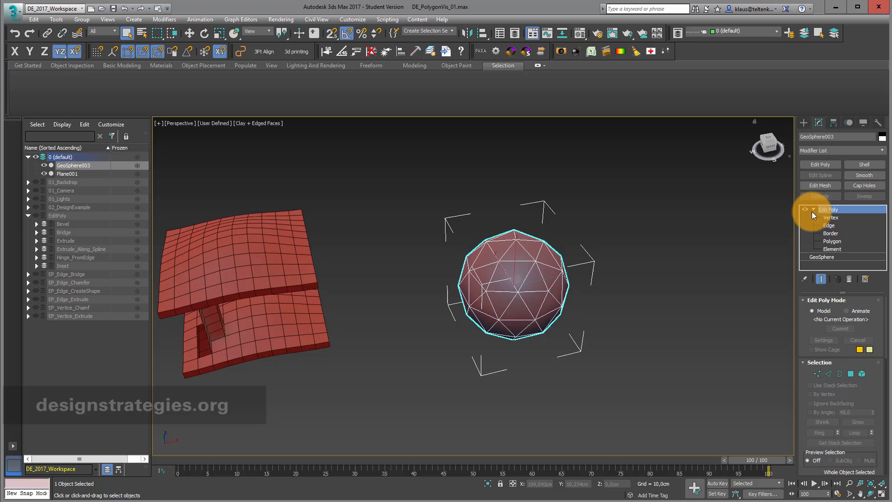
left_click(831, 227)
key("ctrl+a")
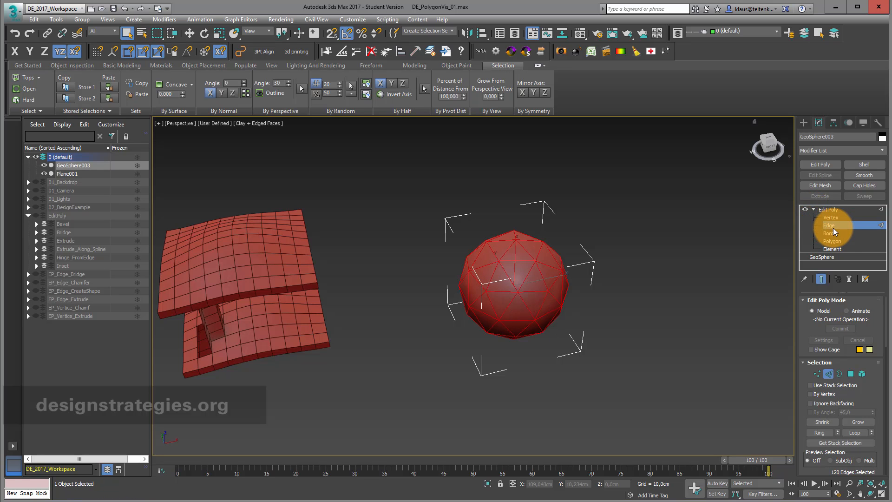
Create a Linear shape from all the geosphere's edges and move the geosphere about 30 cm along X away from it
left_click_drag(865, 390, 872, 233)
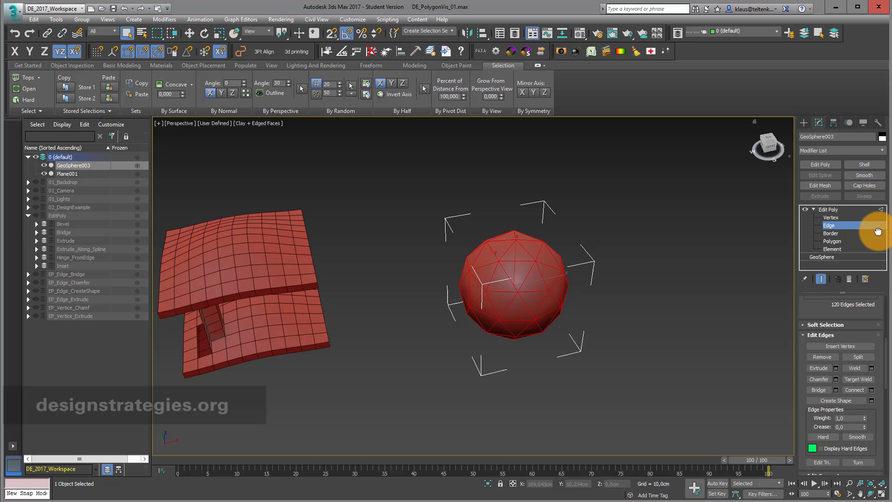
left_click(872, 401)
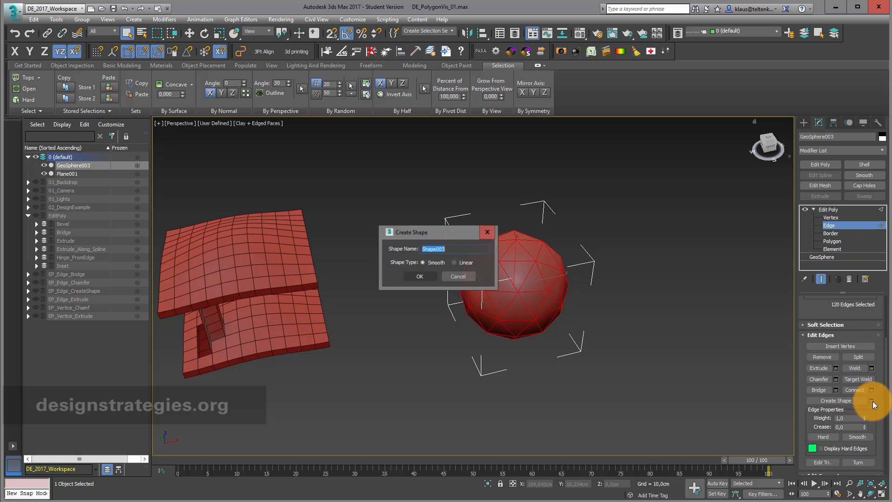
left_click(455, 263)
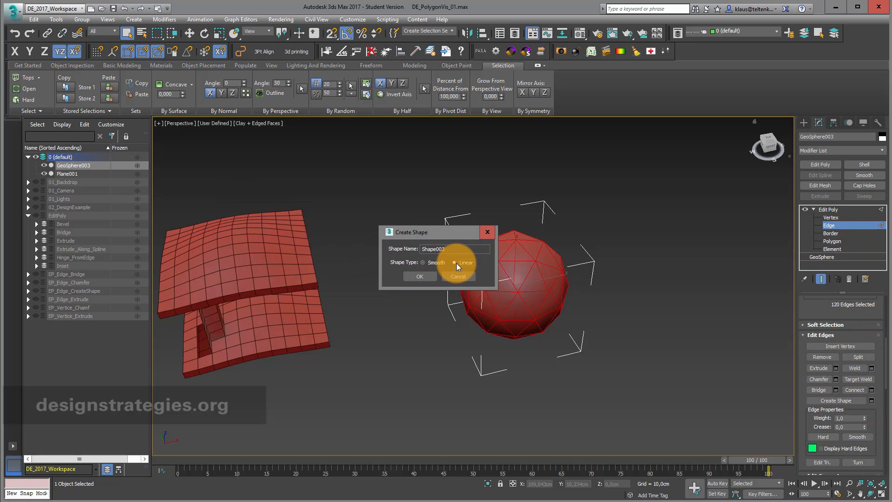
left_click(424, 278)
left_click(189, 33)
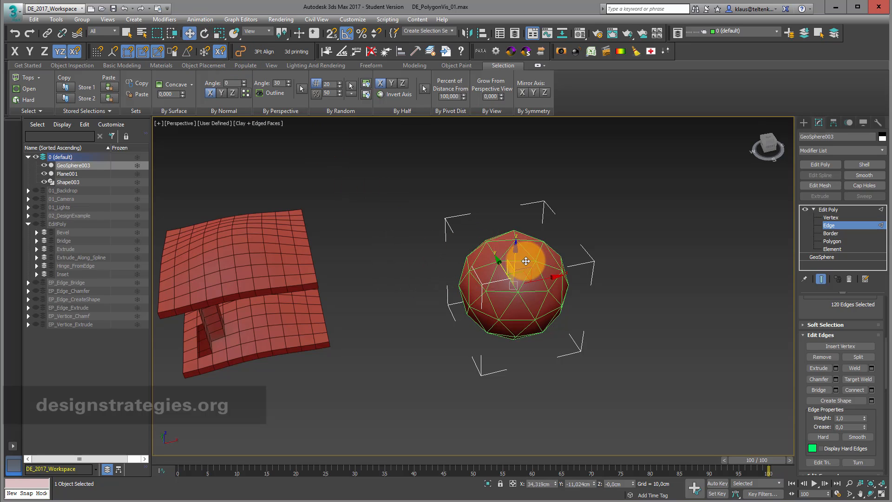
left_click_drag(541, 279, 709, 241)
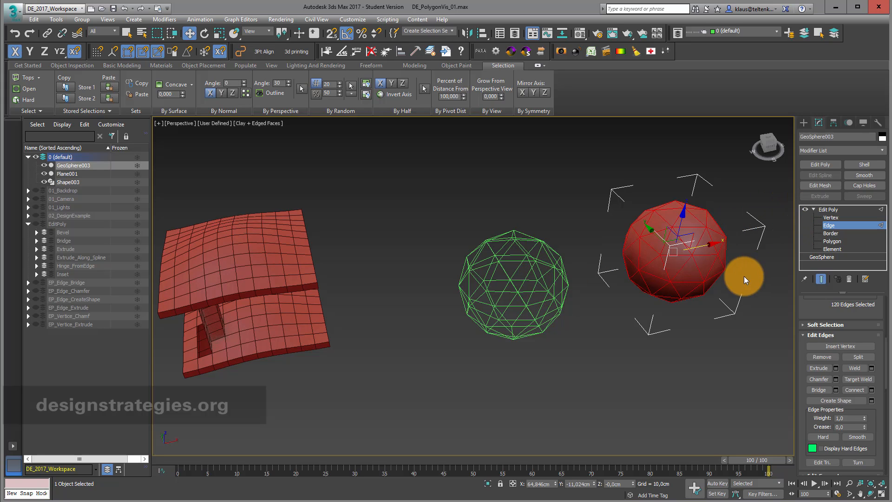
Create a Smooth shape from the same edges and move the geosphere about 27 cm further along X
left_click(872, 401)
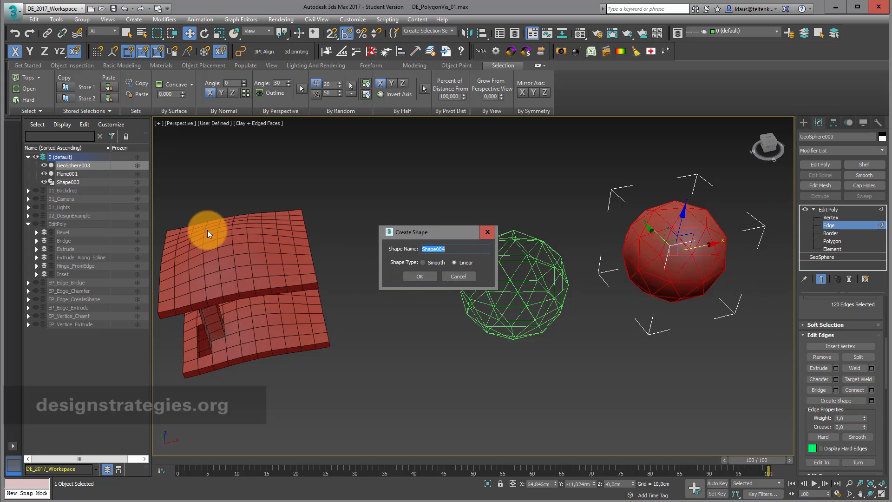
left_click(419, 277)
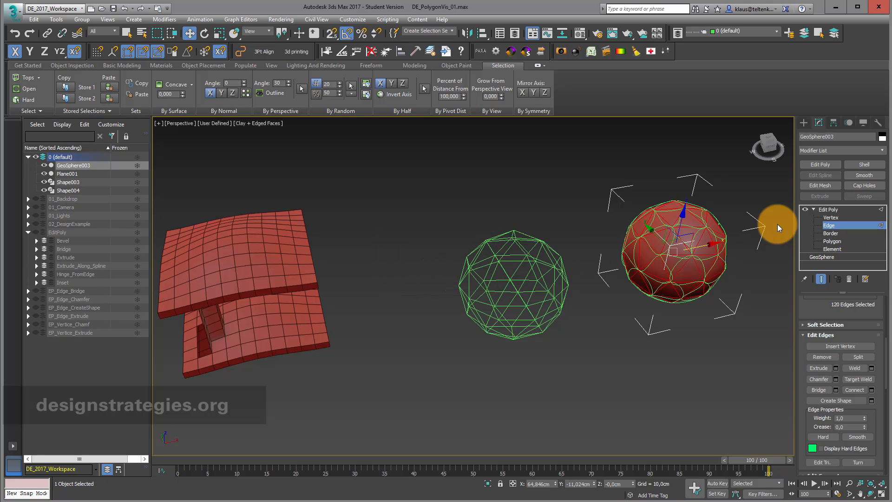
left_click_drag(696, 248, 824, 211)
middle_click_drag(700, 225, 610, 236)
scroll(609, 235, "up", 3)
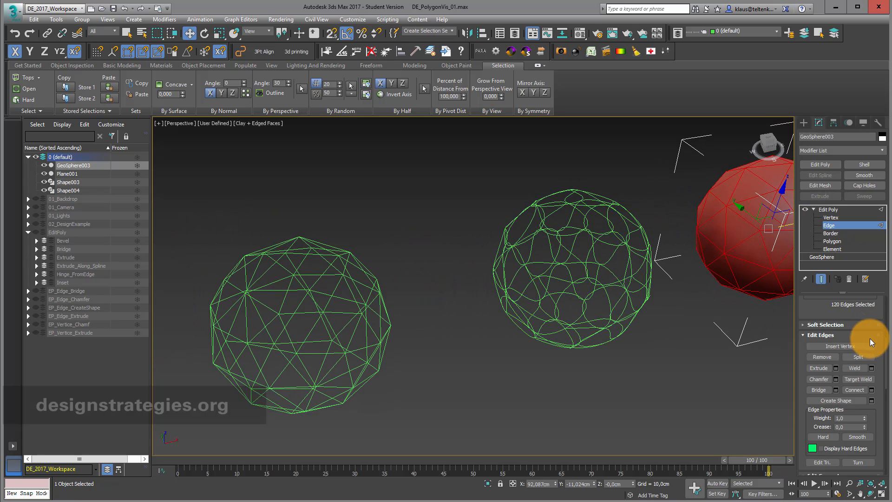
Leave the geosphere's edge level and select the smooth curved shape between the linear shape and the geosphere
left_click_drag(817, 304, 840, 483)
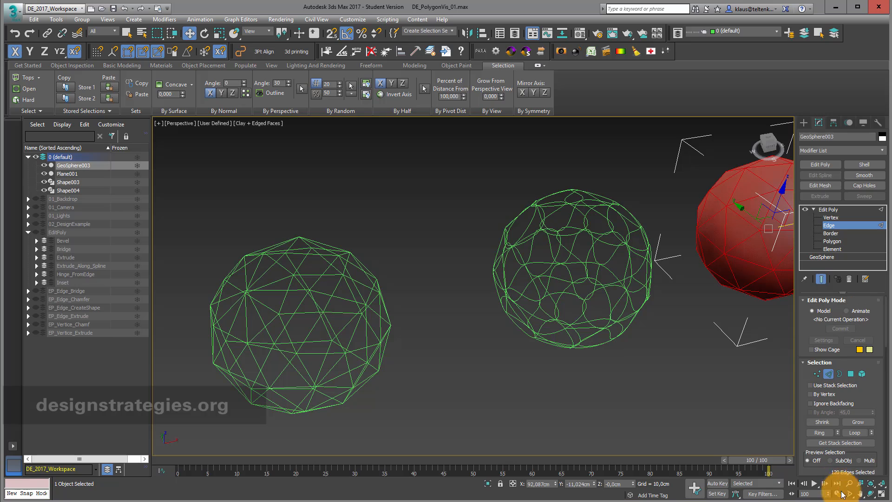
left_click_drag(802, 404, 770, 356)
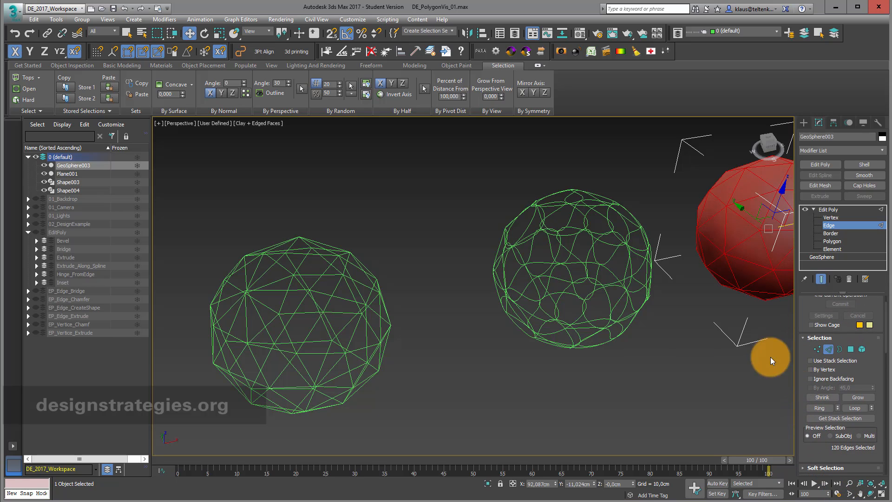
left_click(829, 226)
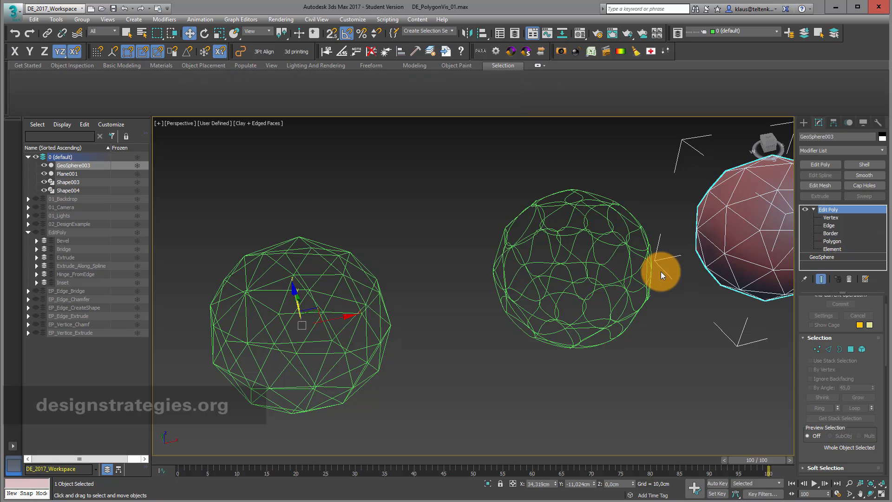
left_click(605, 286)
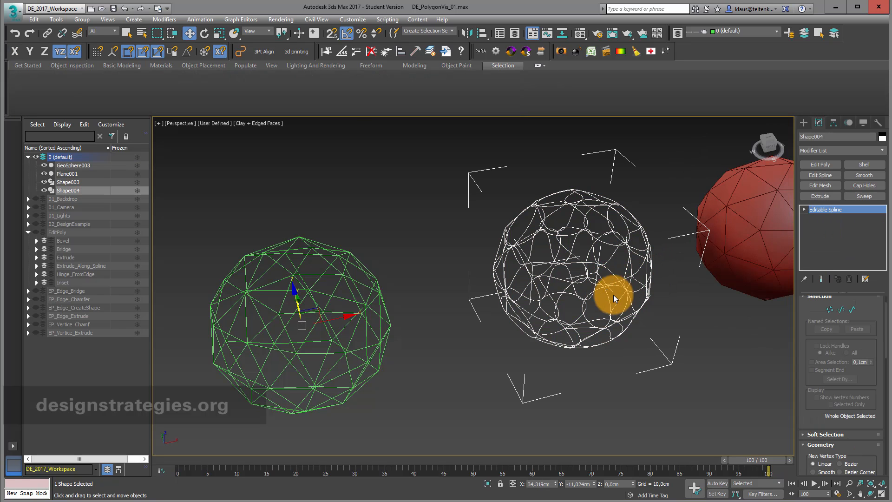
Make the middle sphere's smooth spline shape renderable and visible in the viewport with a 0.64 cm radial thickness, and turn off edged faces
left_click_drag(801, 331, 798, 364)
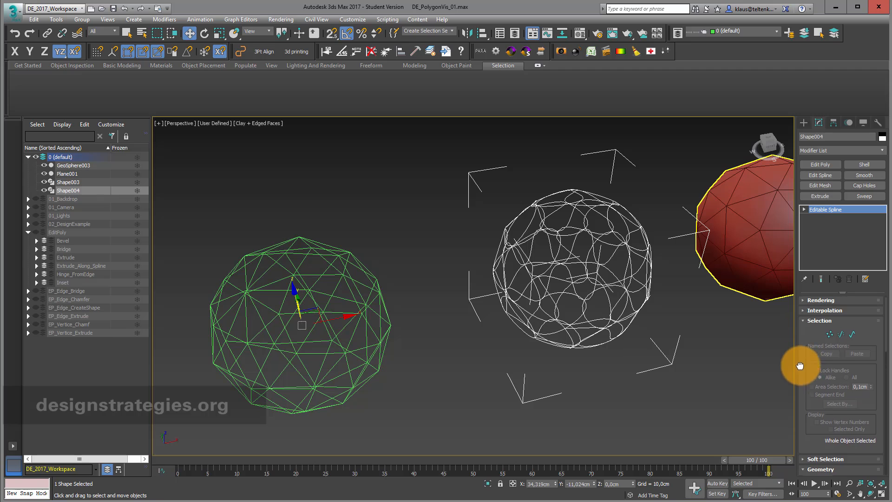
left_click(804, 301)
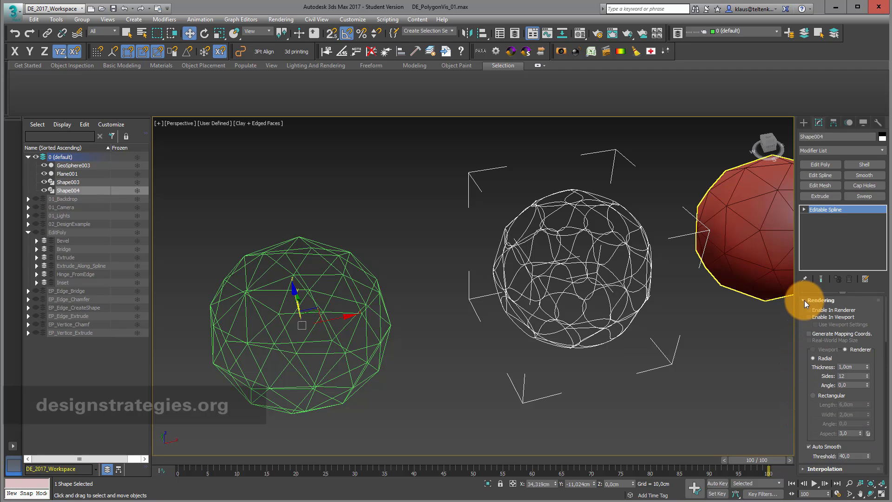
left_click(810, 310)
left_click(810, 317)
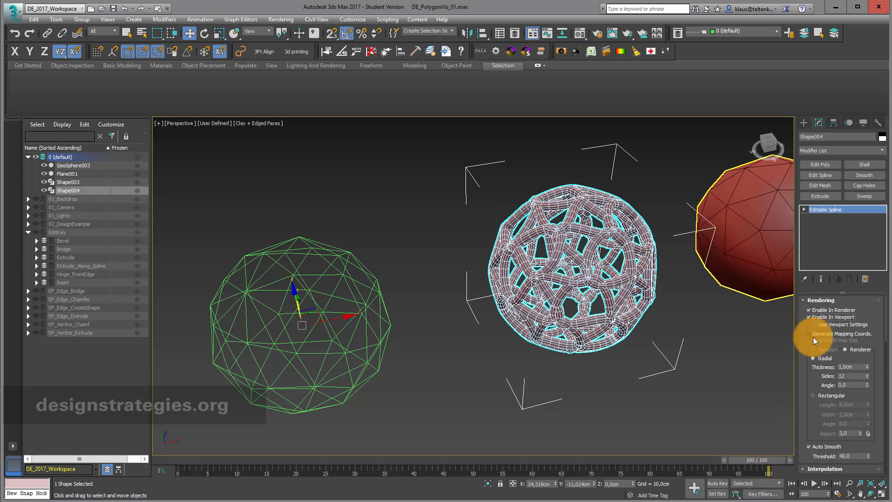
left_click_drag(868, 367, 866, 385)
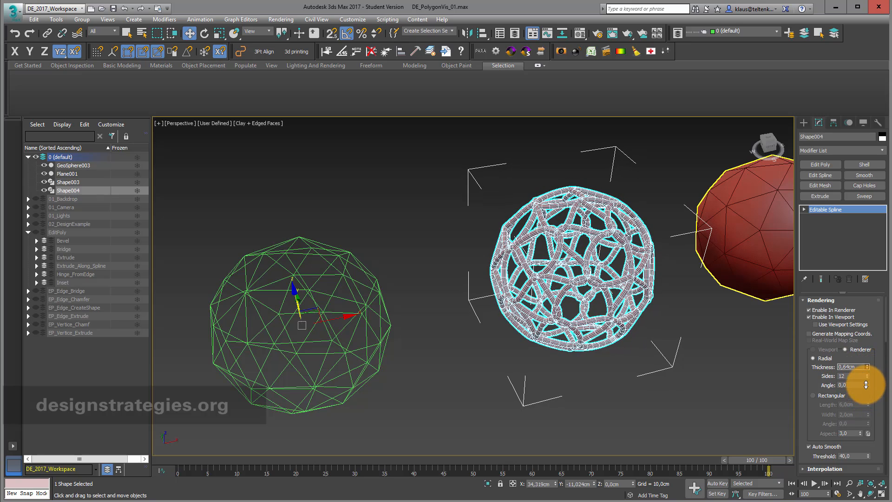
left_click(727, 394)
key("F4")
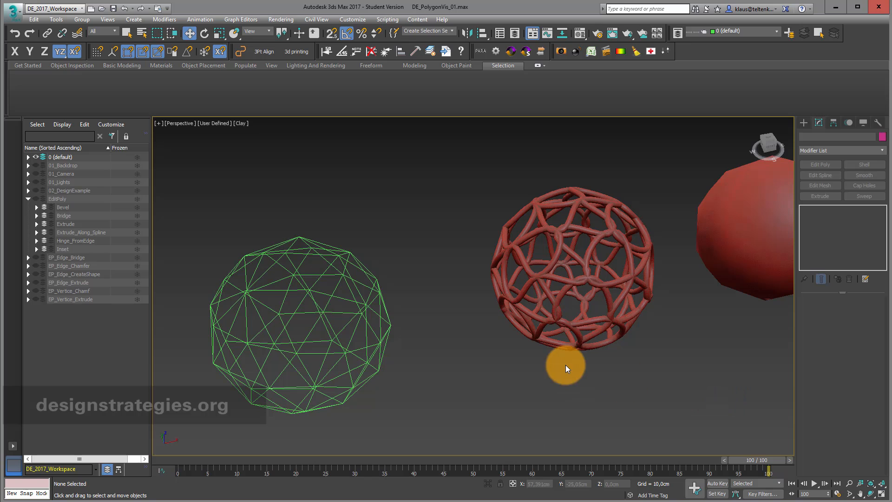
Try a rectangular profile 0.24 cm long and 0.96 cm wide on the green linear spline sphere, enabled in renderer and viewport
left_click(339, 355)
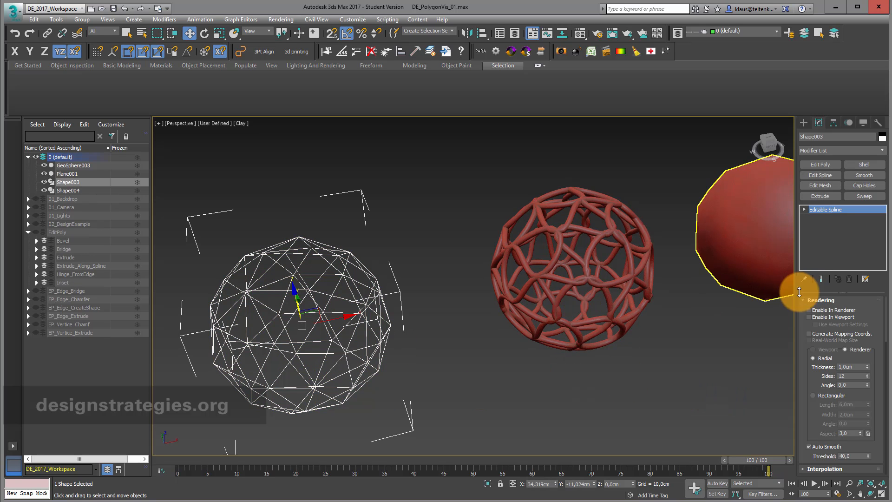
left_click(811, 309)
left_click(810, 317)
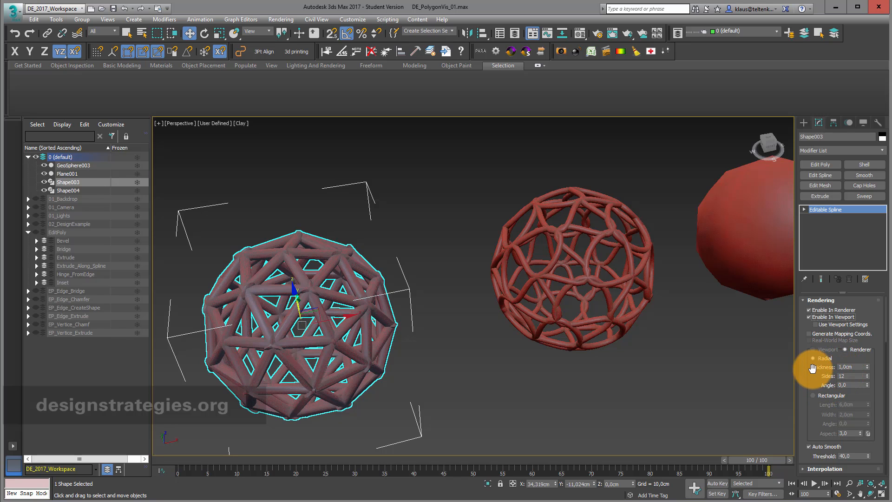
left_click(815, 394)
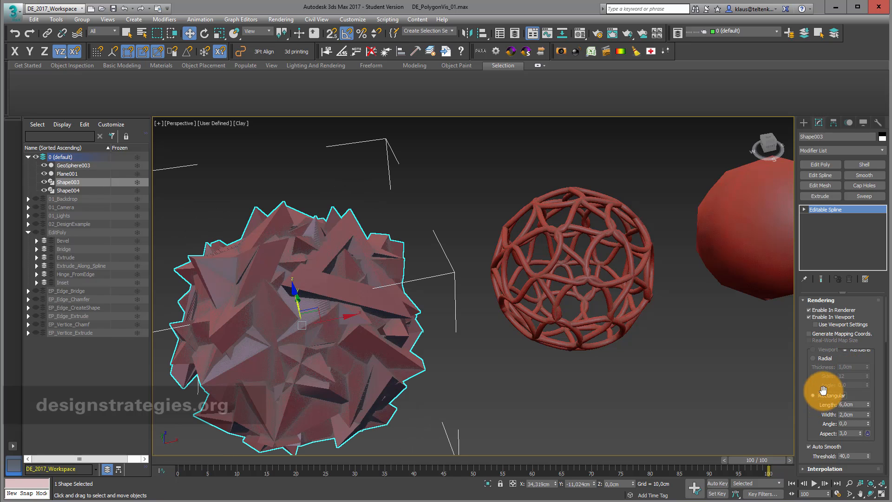
left_click_drag(865, 403, 875, 449)
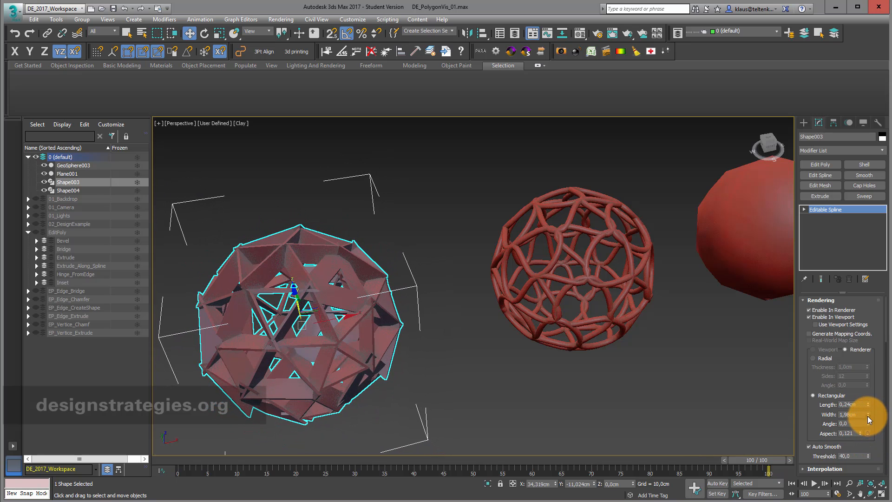
left_click_drag(868, 416, 870, 443)
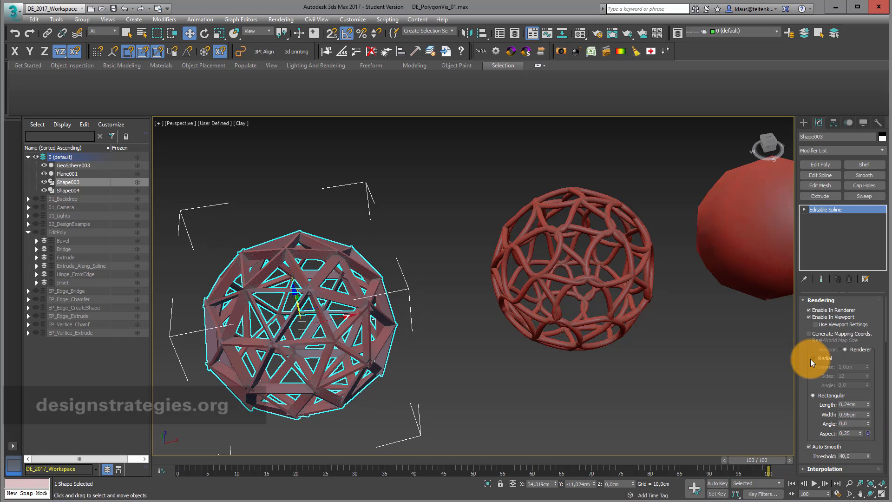
Turn off spline rendering on the linear spline sphere and apply a Sweep modifier with length 1.32 cm and width 0.44 cm
left_click(814, 316)
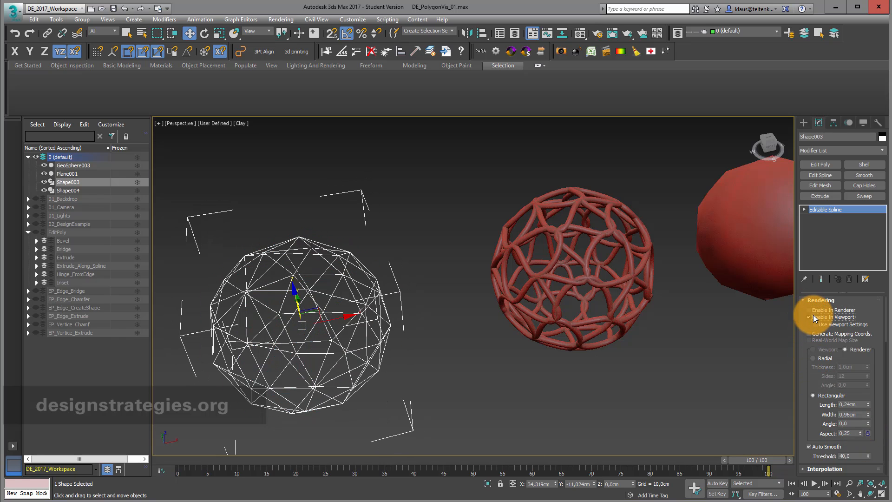
left_click(868, 198)
left_click_drag(871, 411, 871, 387)
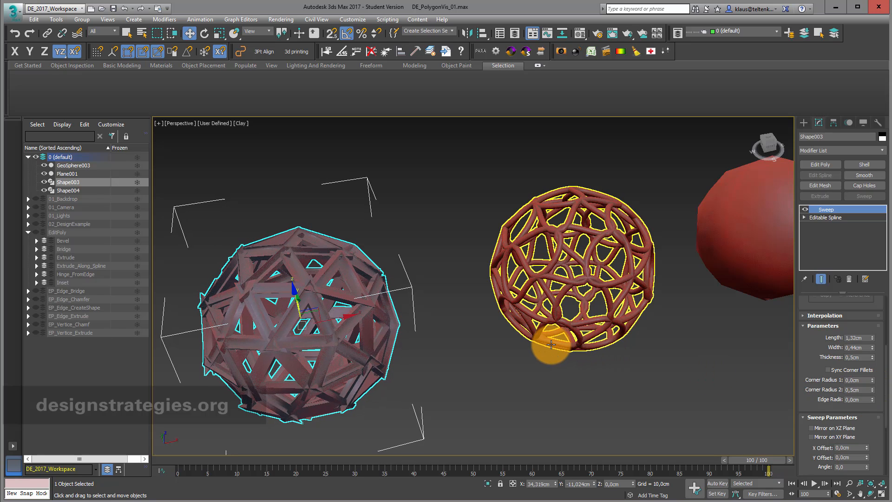
key("F4")
key("F4")
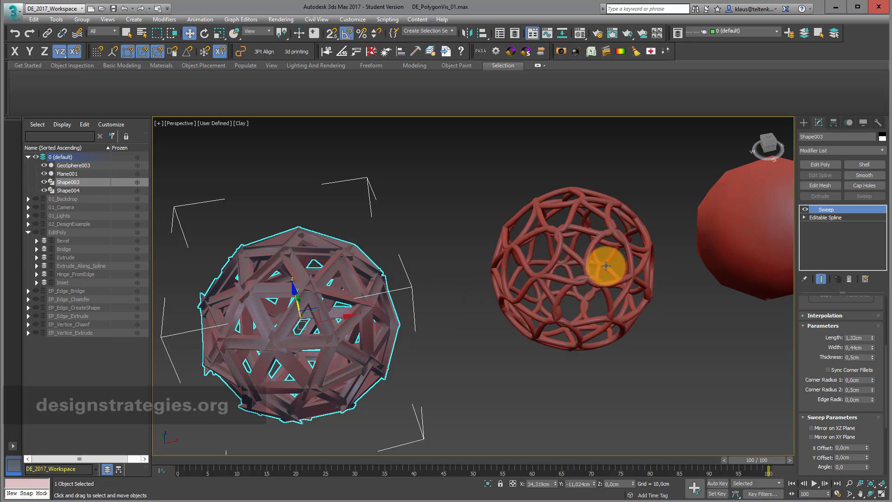
Select the solid geosphere, preview it with Facets shading, and return the viewport to Clay shading
scroll(531, 299, "down", 3)
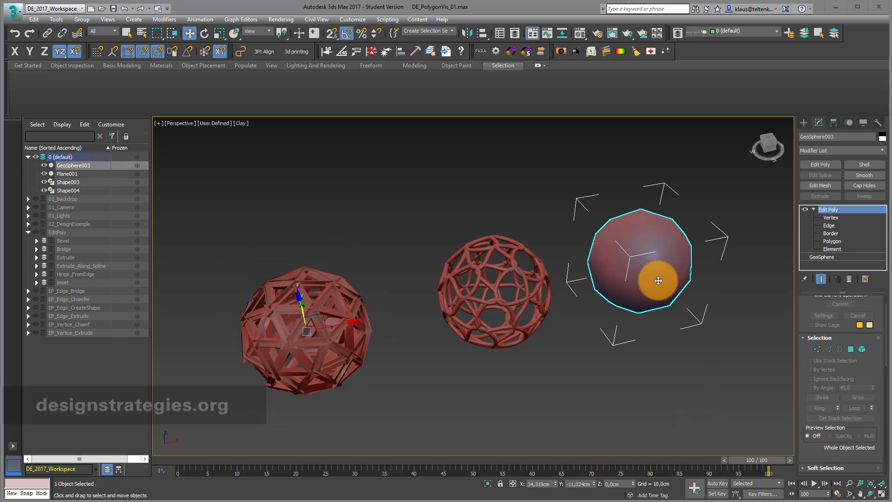
middle_click_drag(655, 279, 573, 295)
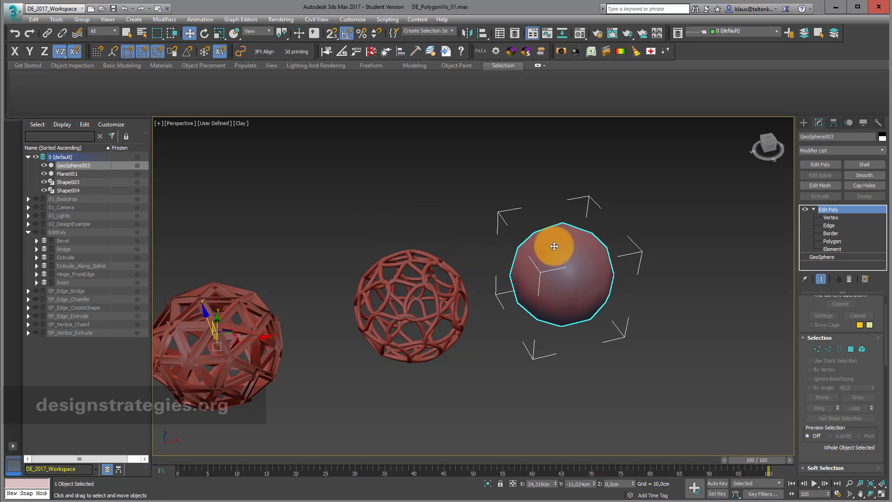
left_click(238, 123)
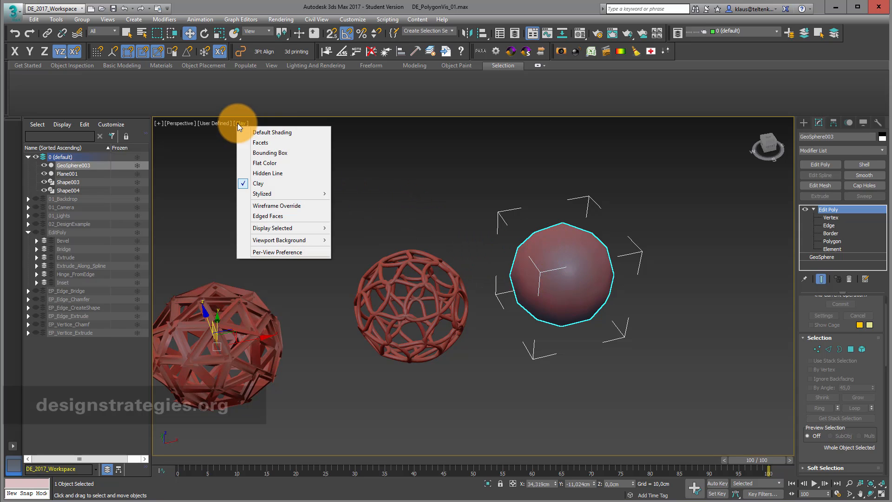
left_click(266, 143)
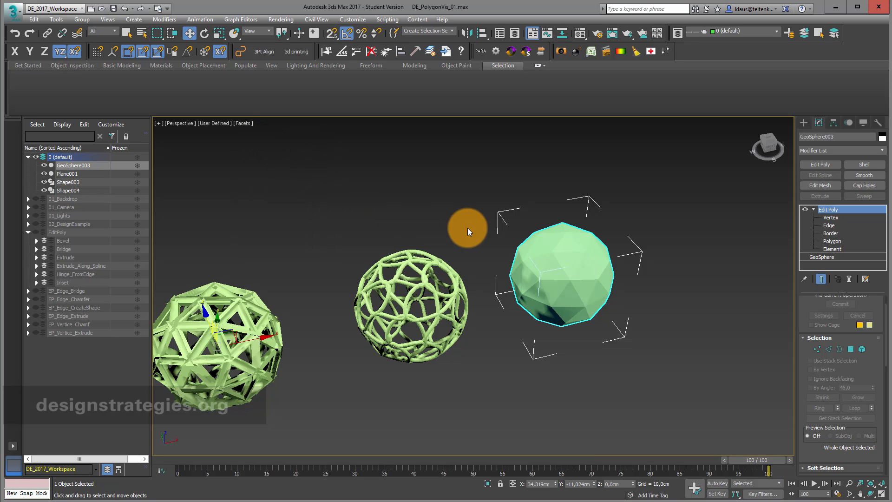
scroll(600, 252, "up", 5)
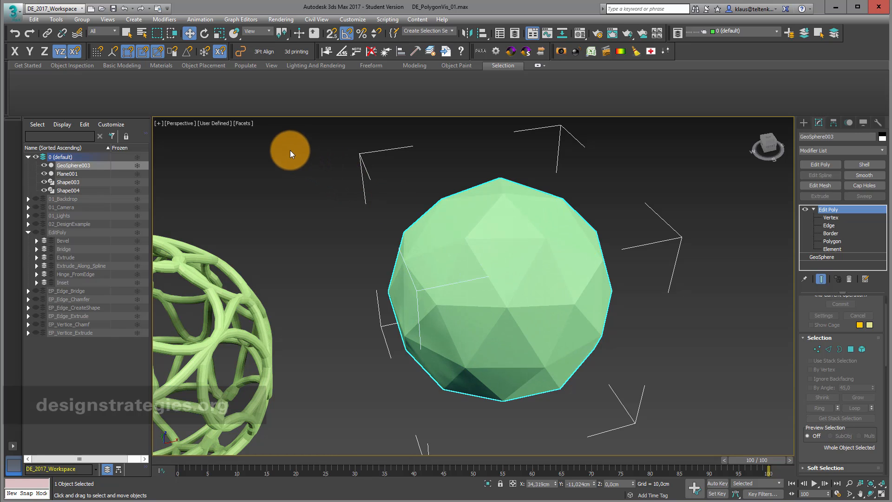
left_click(245, 124)
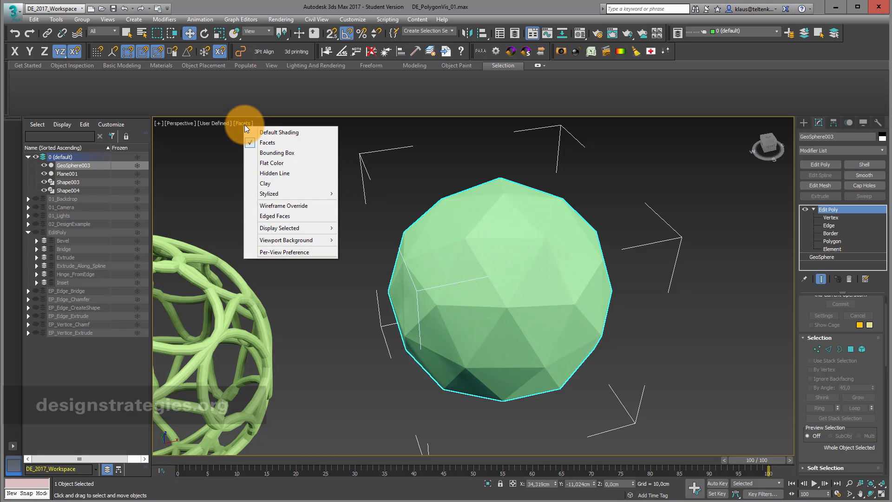
left_click(283, 183)
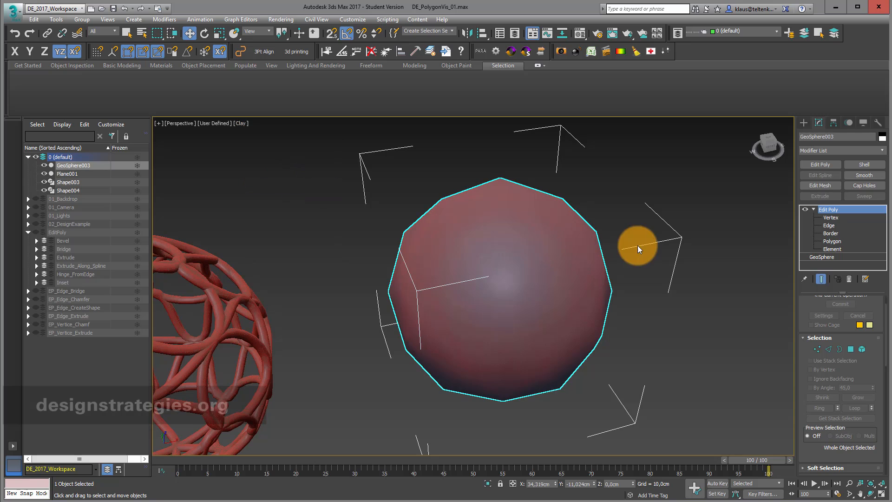
Compare Hard and Smooth on all the geosphere's edges, leave them Hard, and turn on edged faces in the viewport
left_click(831, 225)
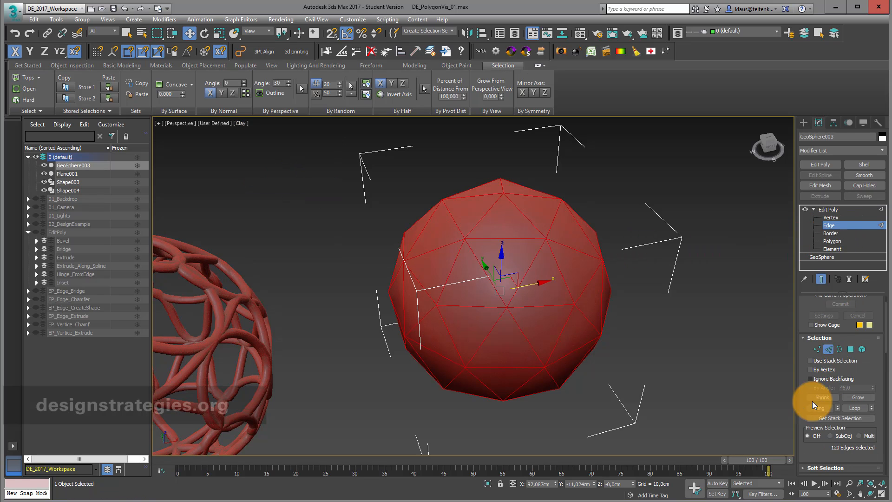
left_click_drag(797, 411, 815, 226)
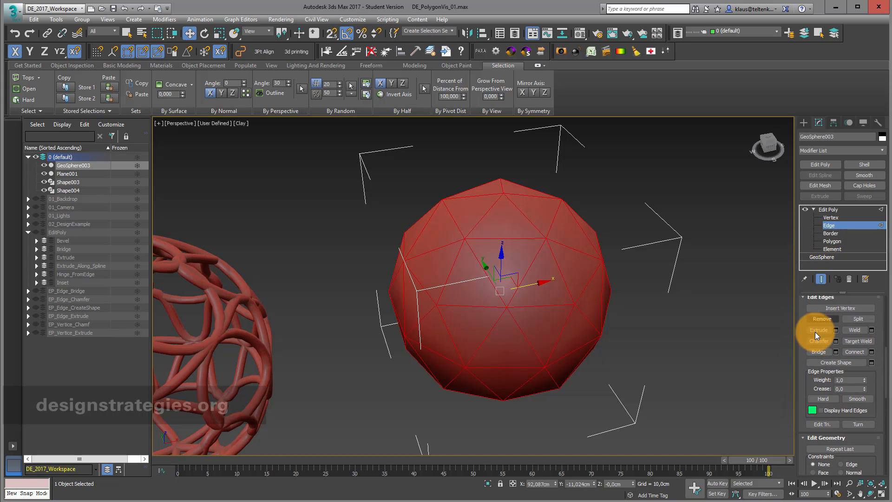
left_click(826, 397)
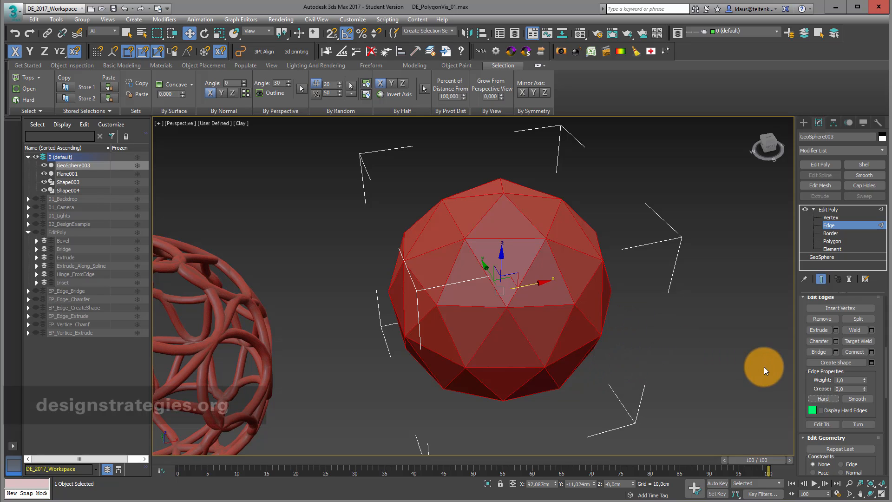
left_click(864, 398)
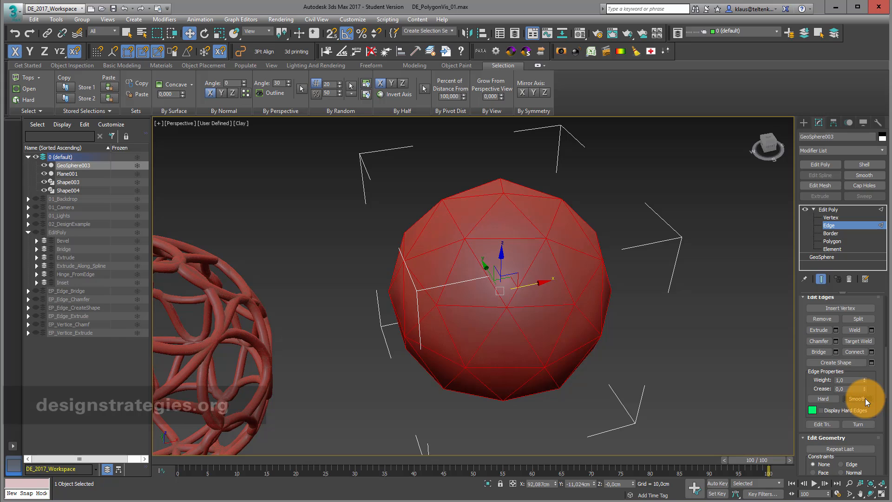
left_click(826, 398)
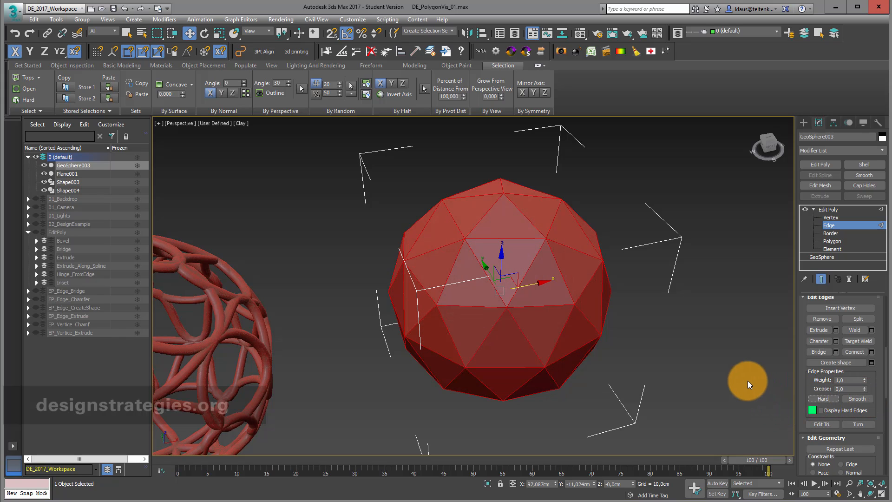
left_click(744, 369)
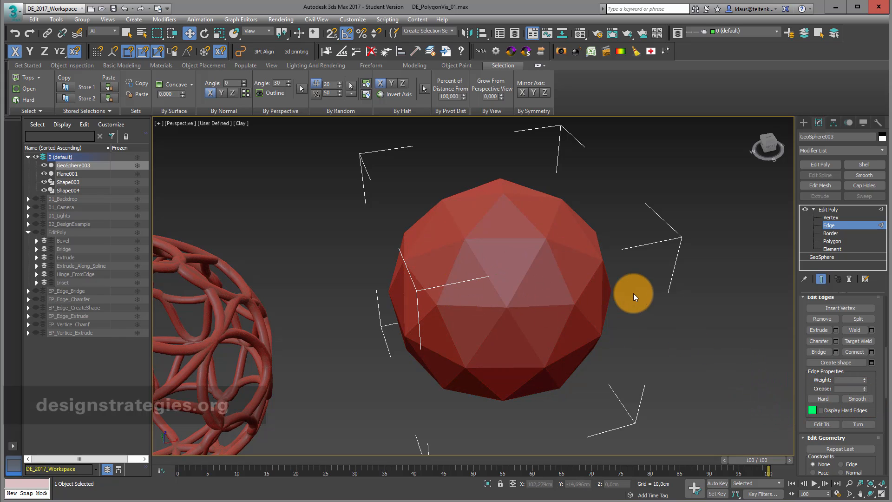
key("F4")
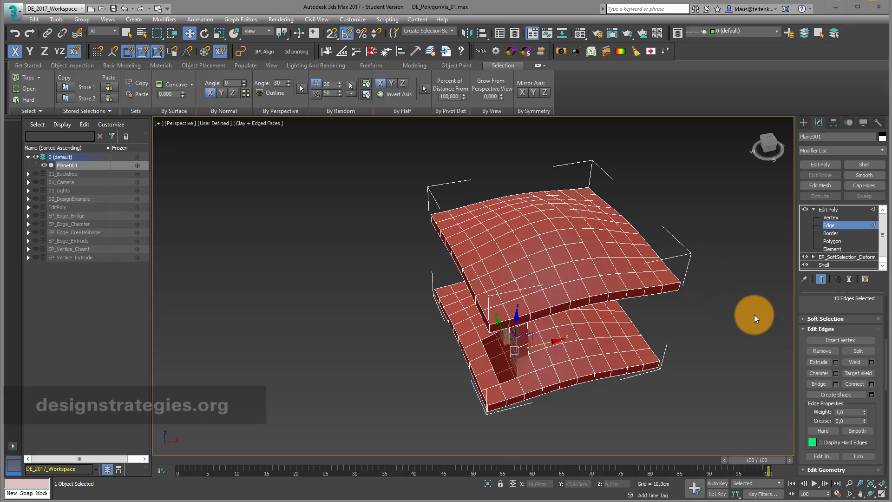
Remove the top Edit Poly modifier from the curved plane and add a new Edit Poly modifier
left_click(835, 233)
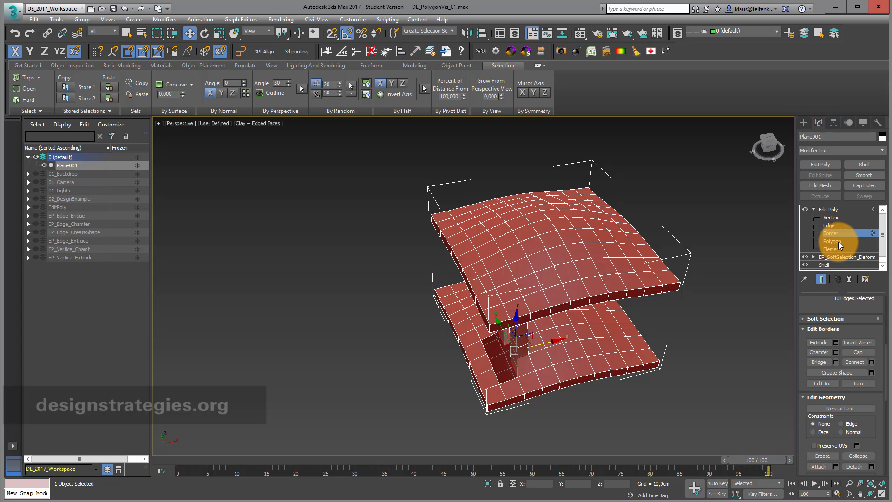
left_click(831, 210)
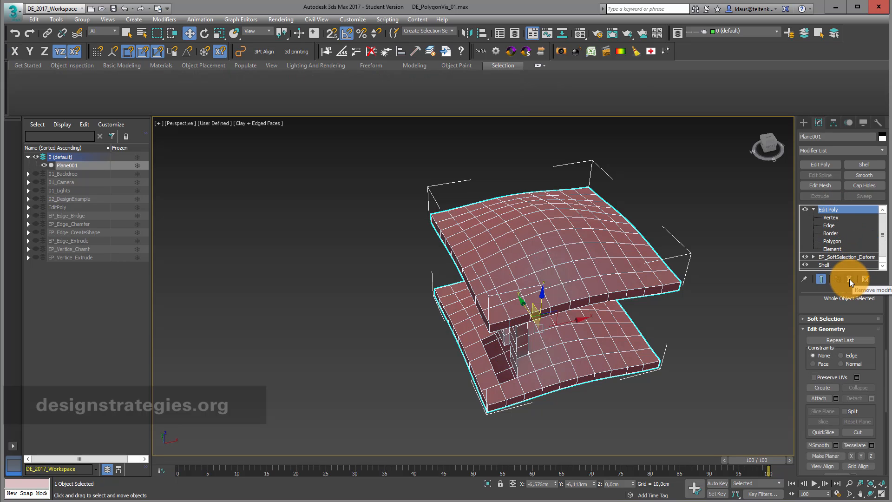
left_click(849, 278)
left_click(829, 163)
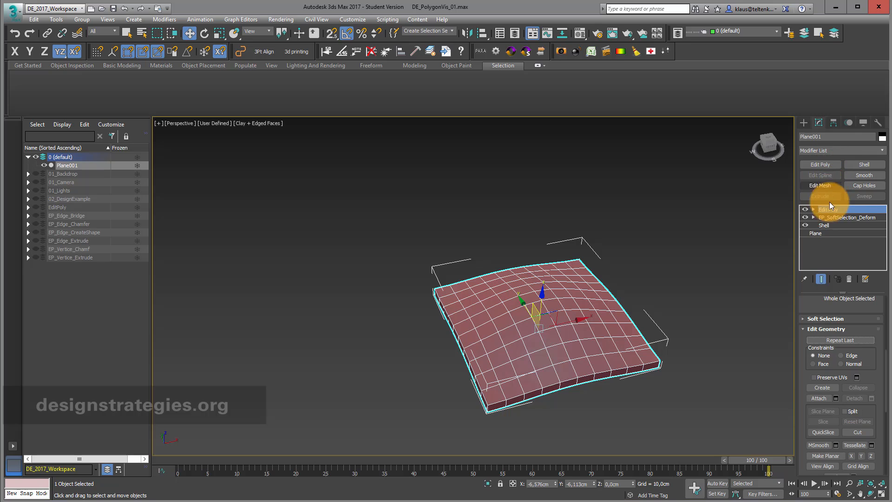
At Polygon level with snapping off, insert a vertex inside one polygon on the right part of the curved plane
left_click(812, 210)
left_click(831, 241)
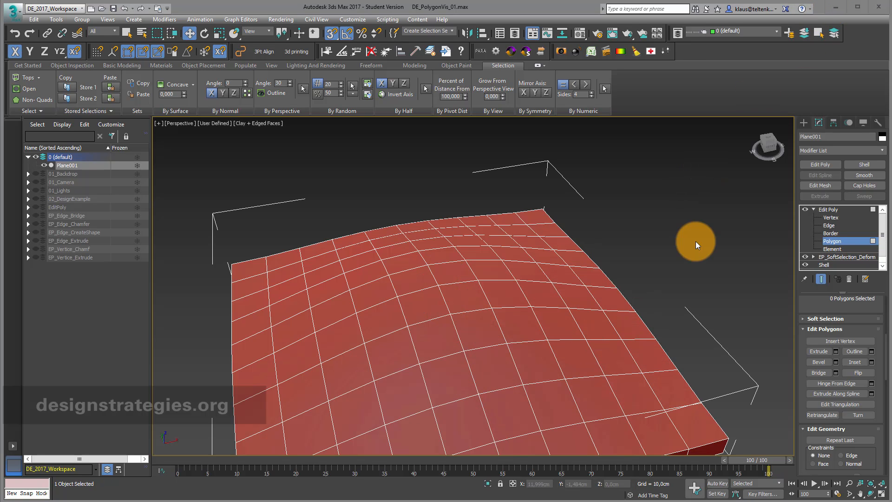
key("s")
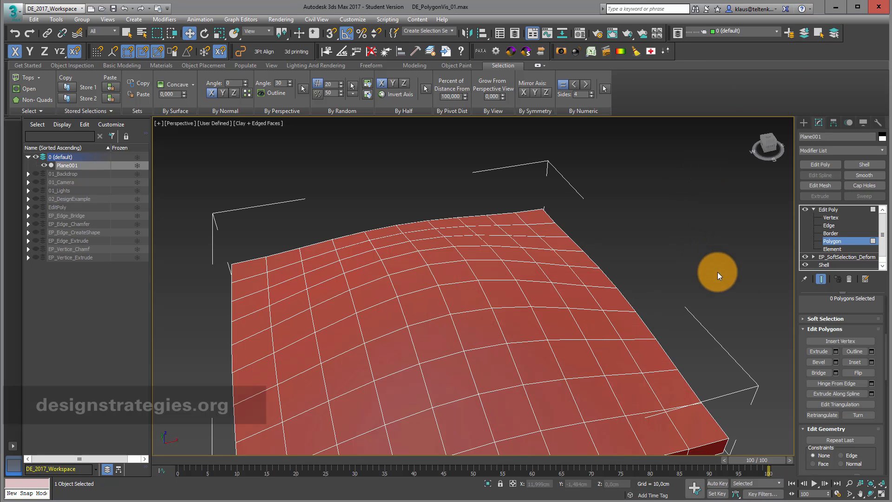
left_click(826, 340)
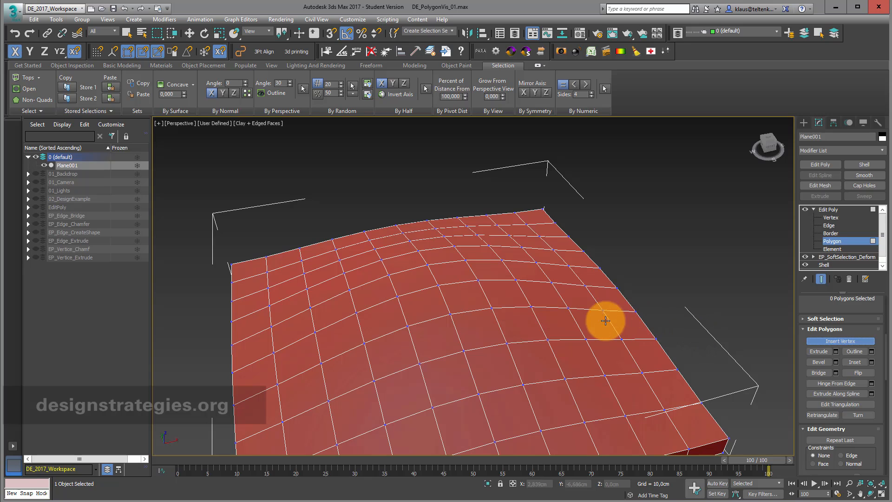
left_click(559, 325)
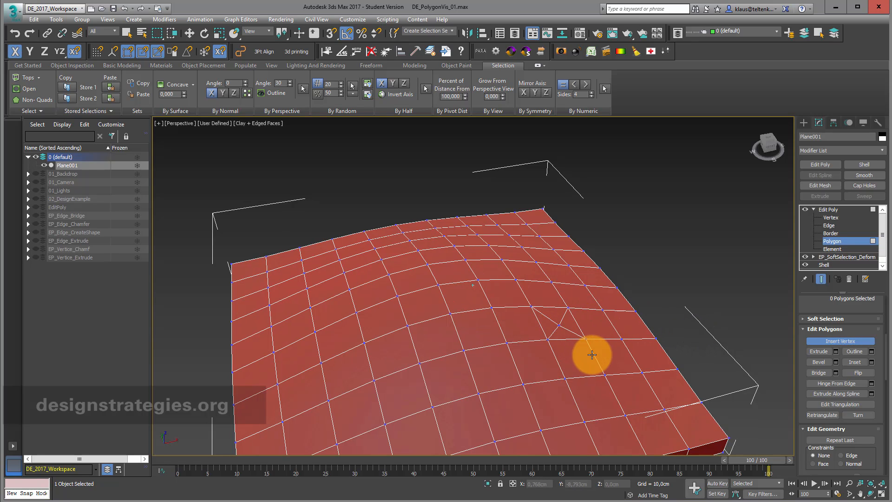
Turn on snapping and insert vertices at edge midpoints of three polygons near the earlier inserted vertex
left_click(328, 36)
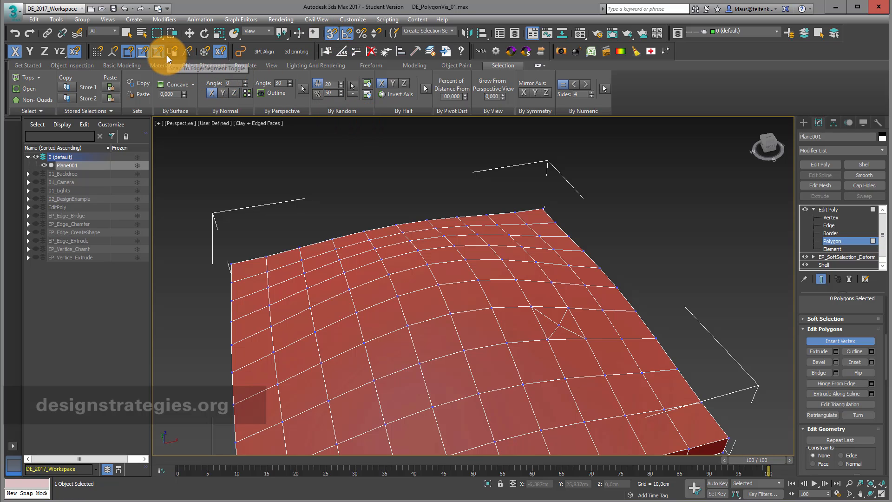
left_click(504, 327)
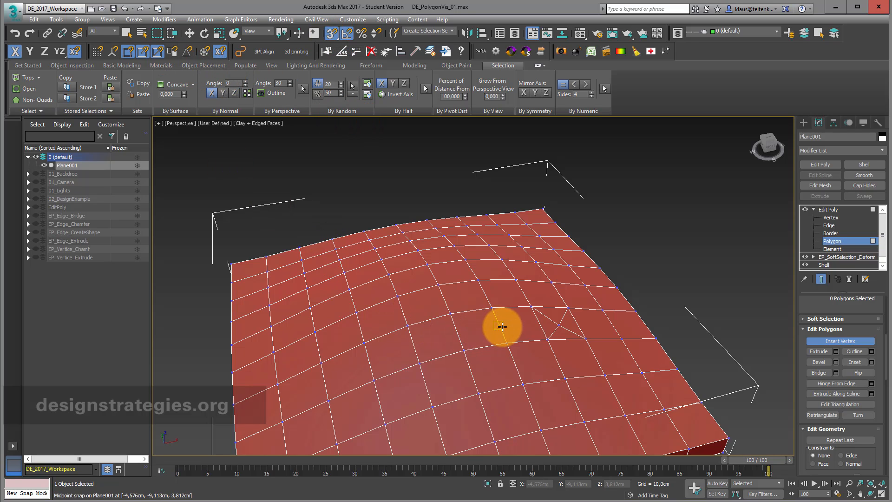
left_click(499, 281)
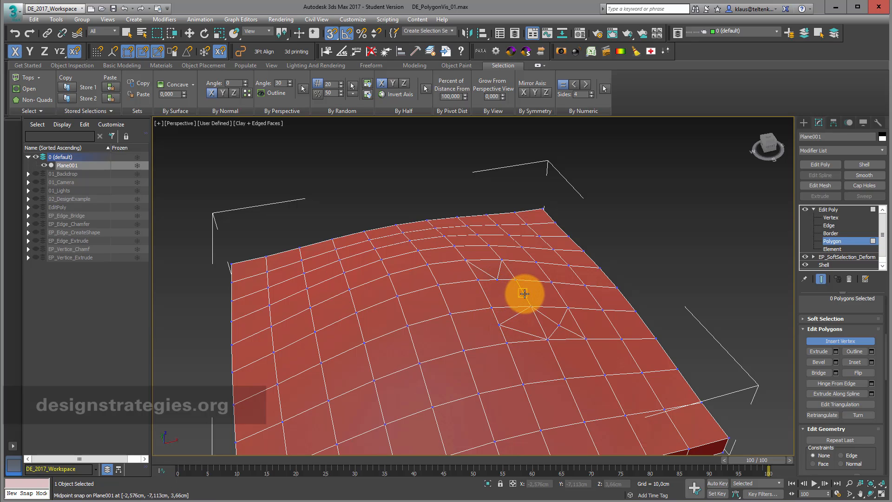
left_click(524, 294)
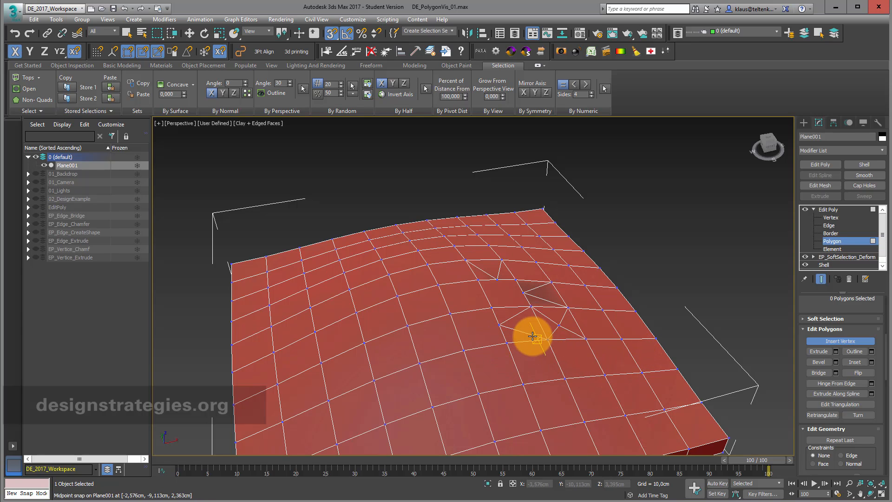
Undo all vertex insertions on the curved plane and leave the Insert Vertex tool
key("ctrl+z")
key("ctrl+z")
key("ctrl+z")
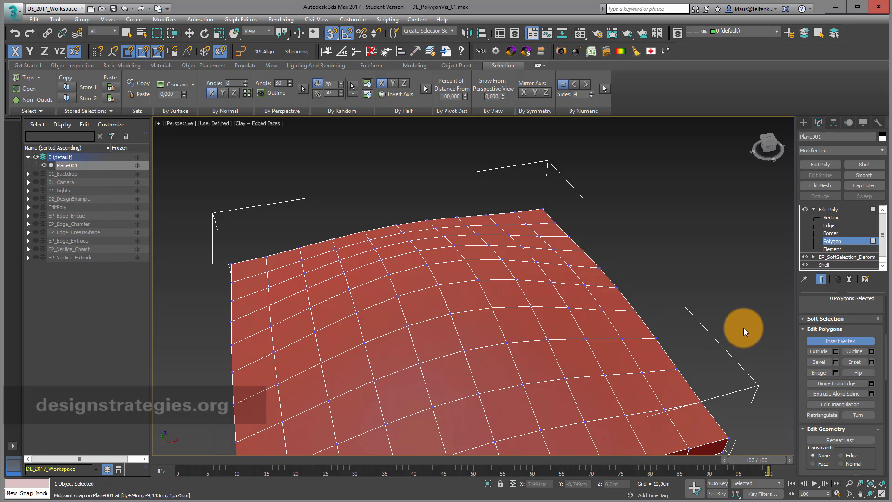
left_click(854, 339)
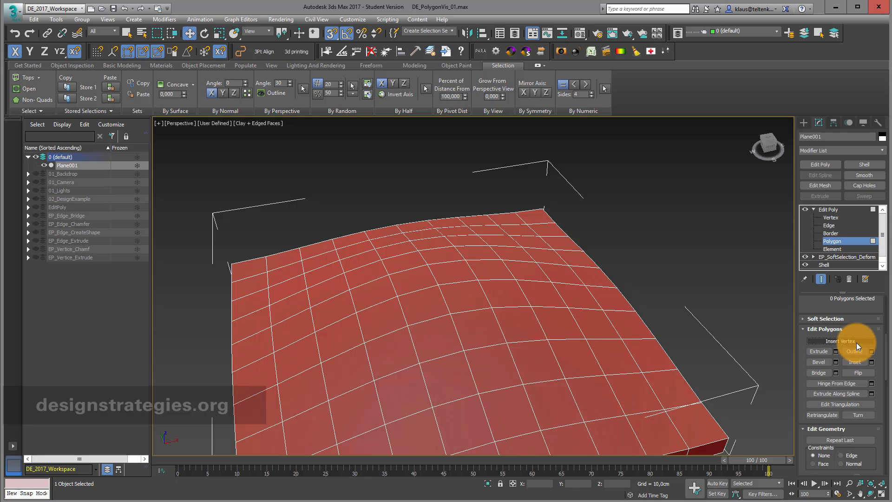
left_click(857, 339)
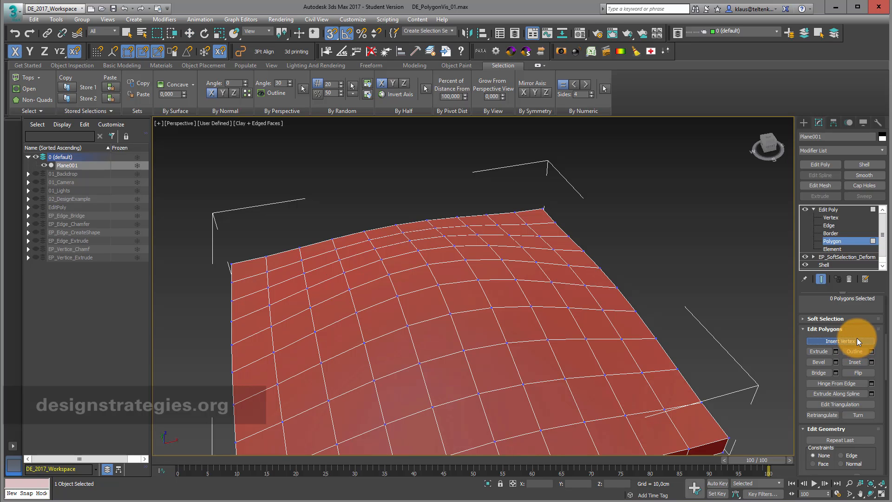
left_click(857, 339)
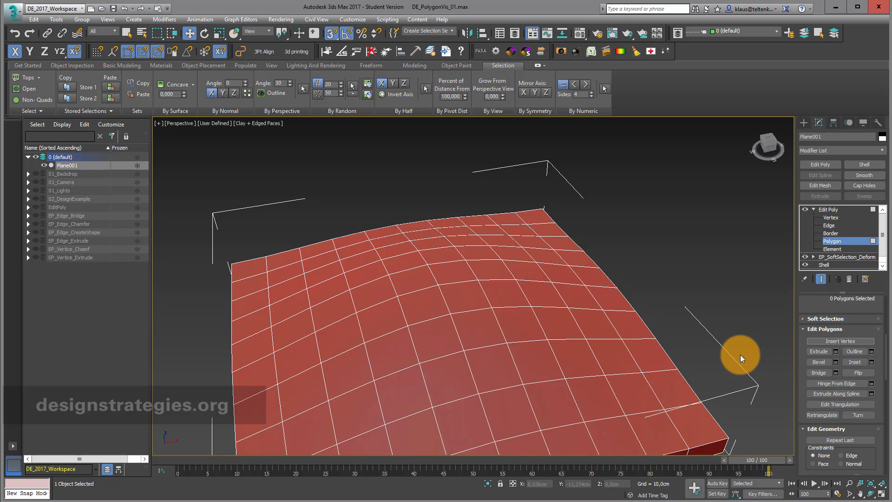
Select three adjacent polygons in a row on the curved plane and try an Outline of about 0.455 cm
left_click(588, 323)
left_click(559, 323, "ctrl")
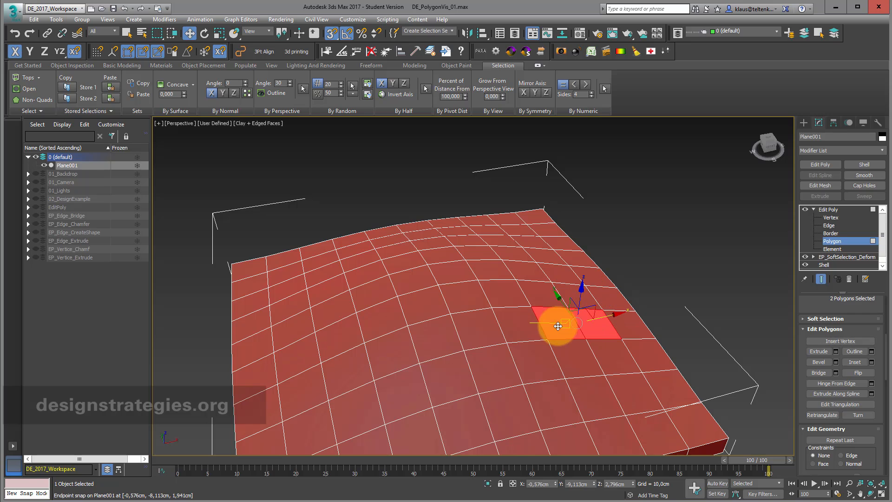
left_click(526, 328, "ctrl")
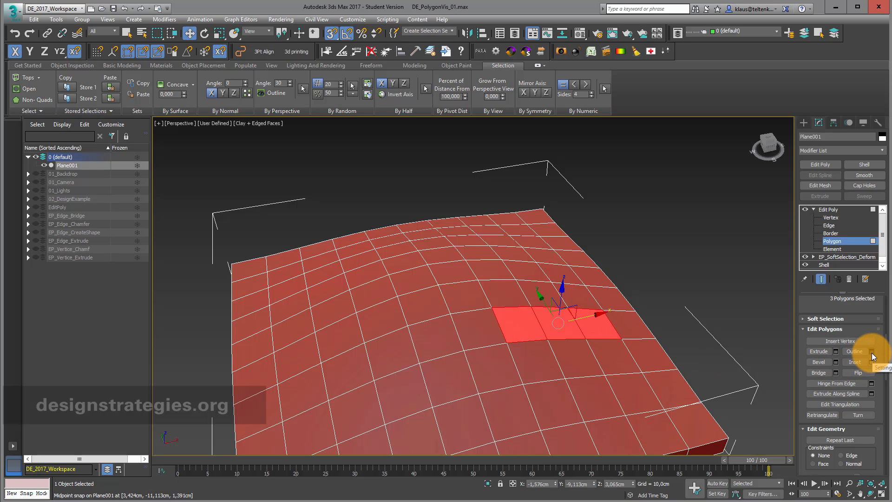
left_click(872, 353)
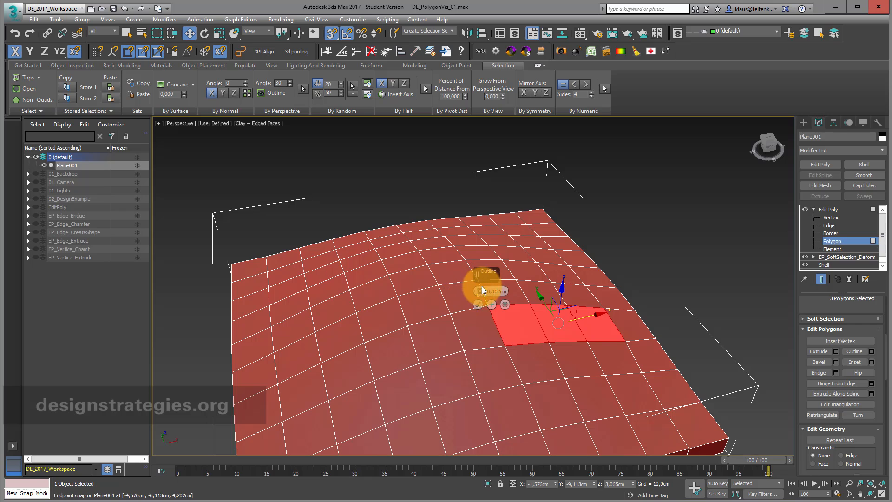
left_click_drag(480, 291, 479, 291)
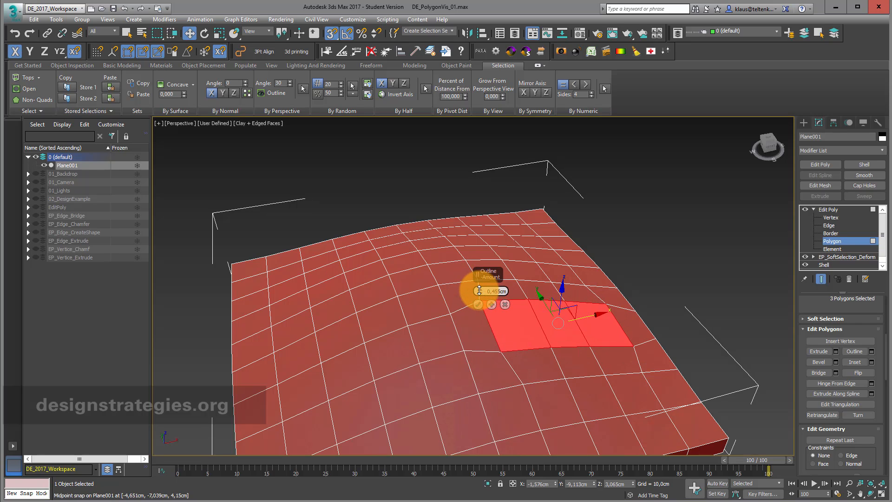
left_click(505, 304)
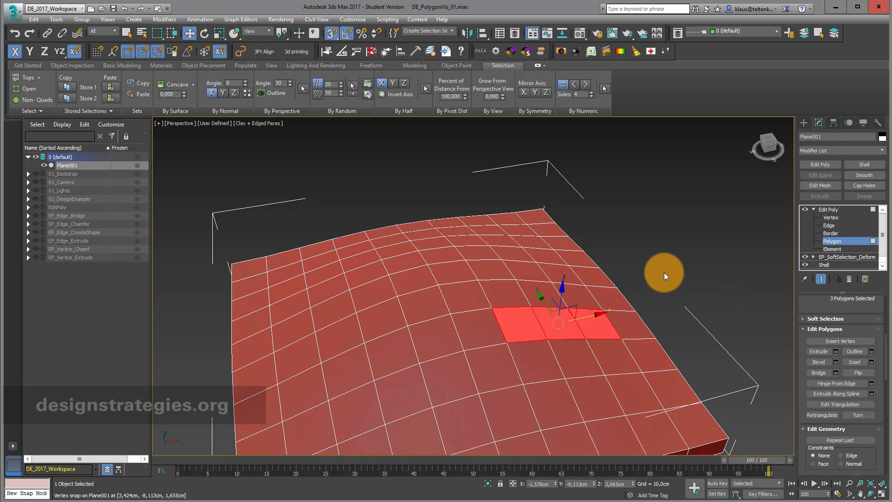
Draw a plane about 11.4 cm long and 5.7 cm wide beside the curved plane, with 5 length and 2 width segments
middle_click_drag(665, 272, 675, 308, "alt")
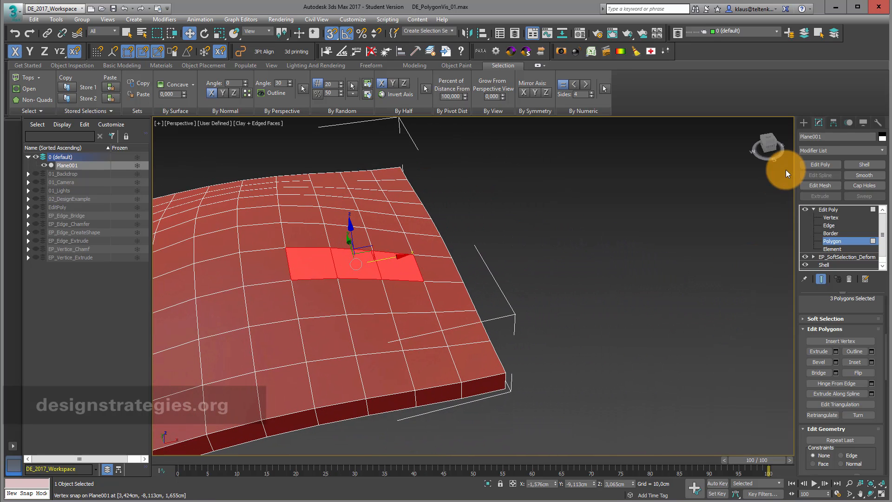
left_click(803, 123)
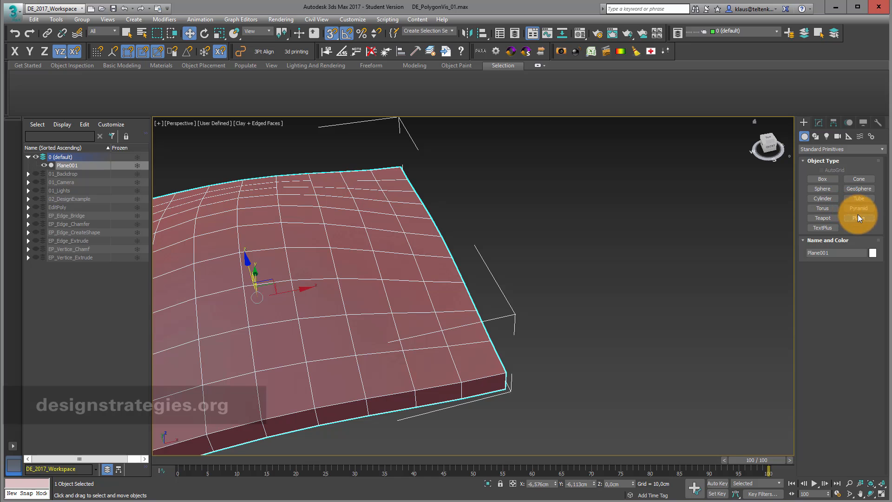
left_click(858, 218)
left_click_drag(615, 251, 628, 424)
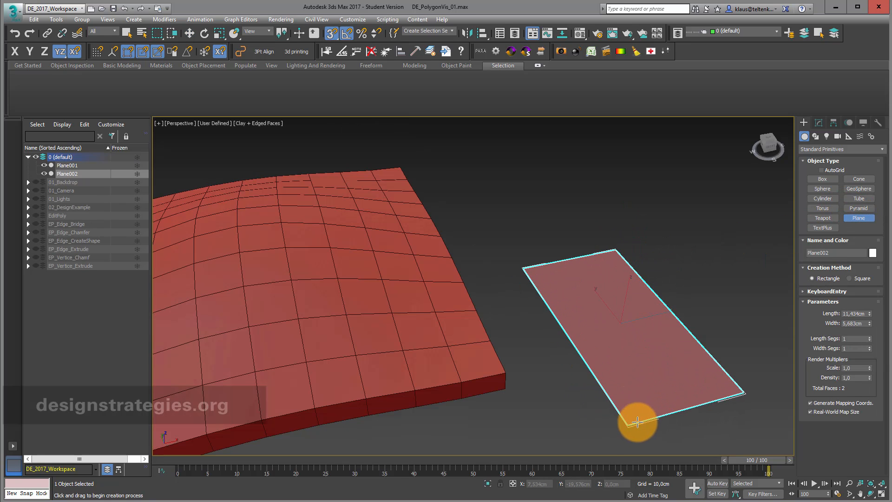
left_click(869, 337)
left_click(869, 337)
left_click(869, 338)
left_click(870, 338)
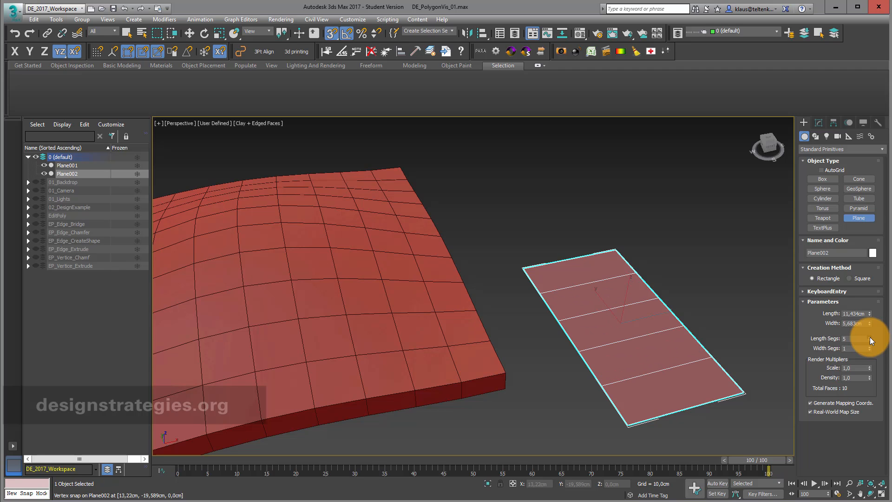
left_click(869, 346)
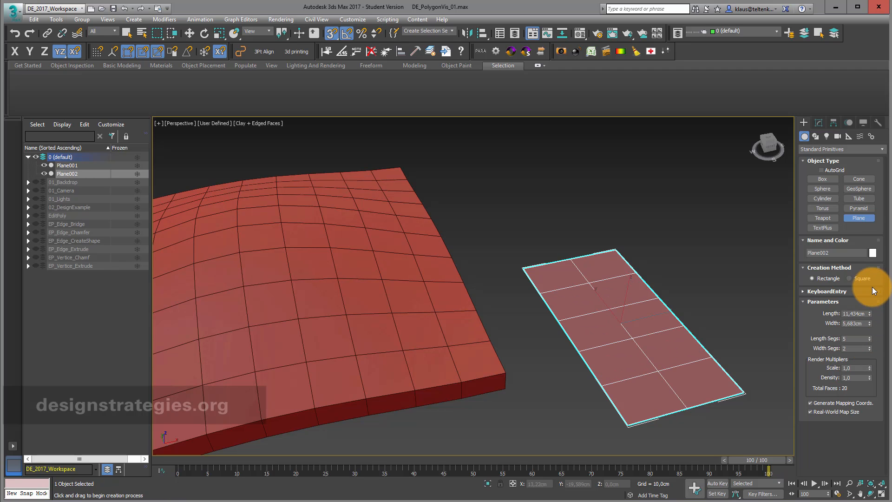
Add Edit Poly to the small plane, open its polygons into a grid frame, and add a Shell with 0.2 cm outer amount
left_click(818, 122)
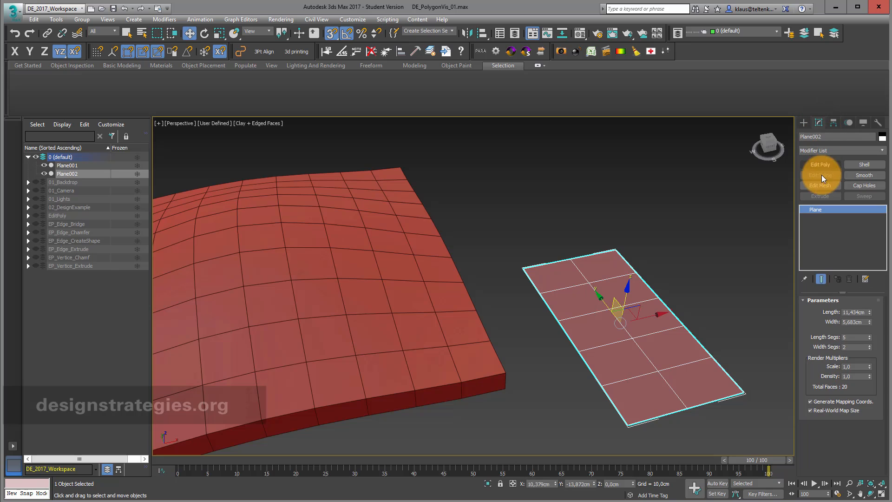
left_click(823, 166)
left_click(813, 209)
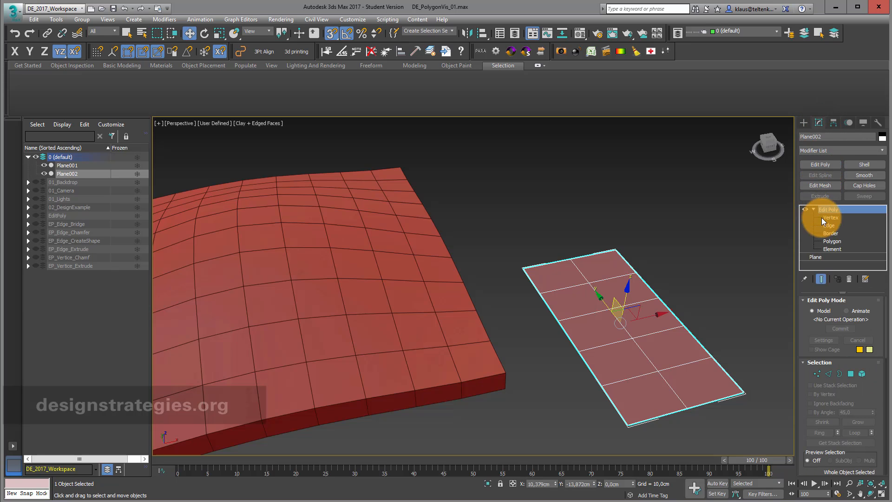
left_click(838, 240)
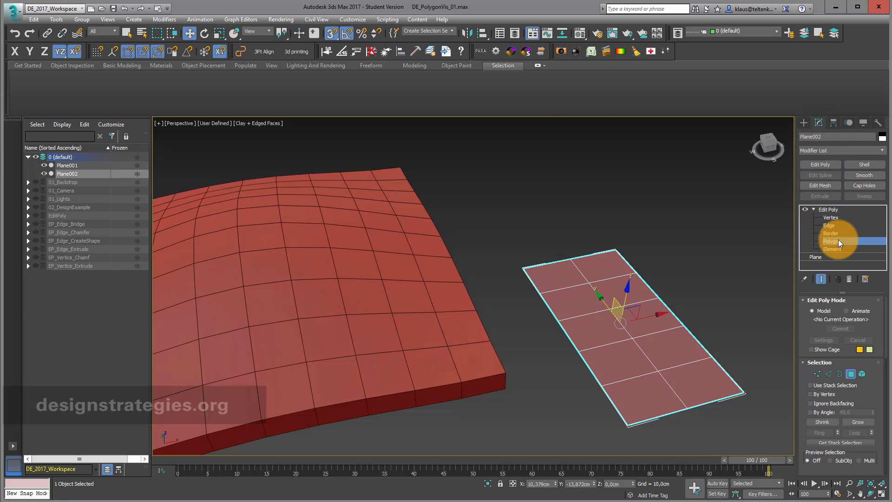
left_click(877, 166)
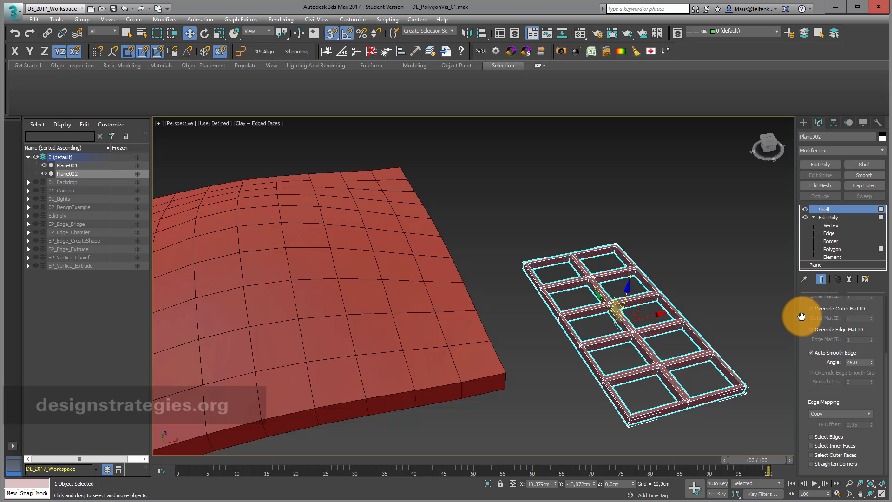
left_click_drag(796, 313, 804, 408)
left_click_drag(871, 330, 852, 305)
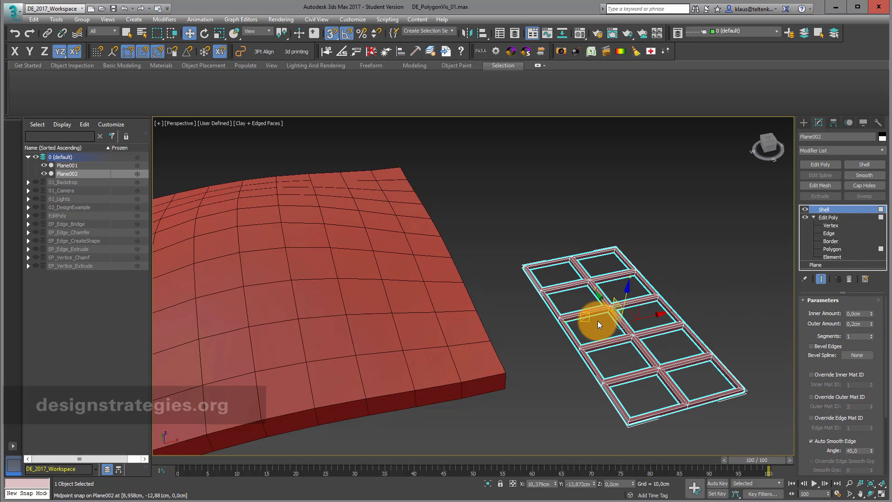
Delete the grid frame and return to the Polygon level of the curved plane's Edit Poly modifier
key("Delete")
middle_click_drag(532, 312, 655, 285)
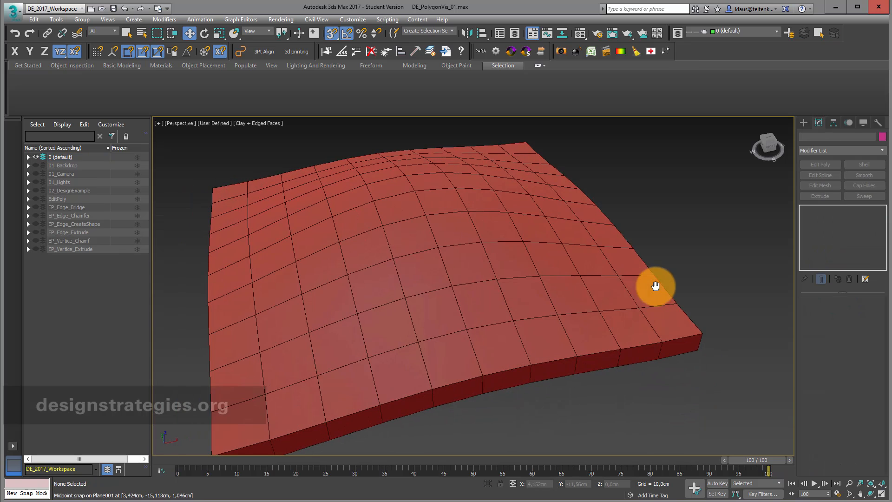
left_click(589, 291)
left_click(838, 240)
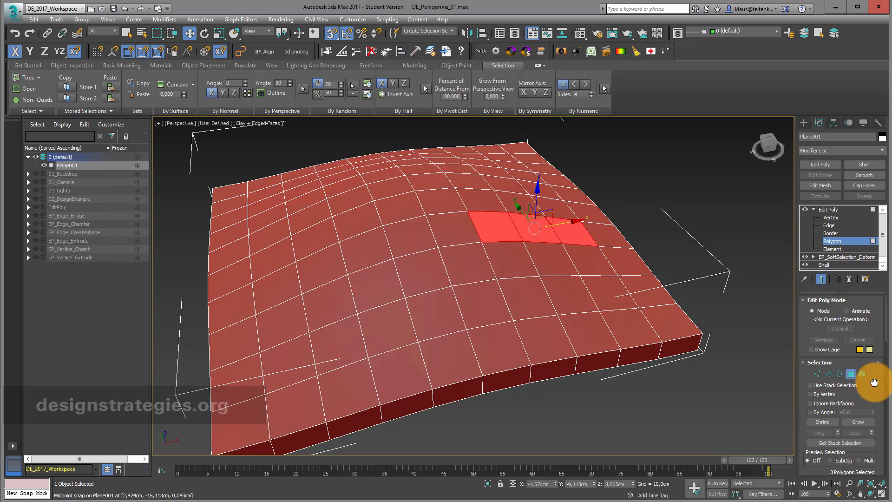
scroll(875, 399, "down", 5)
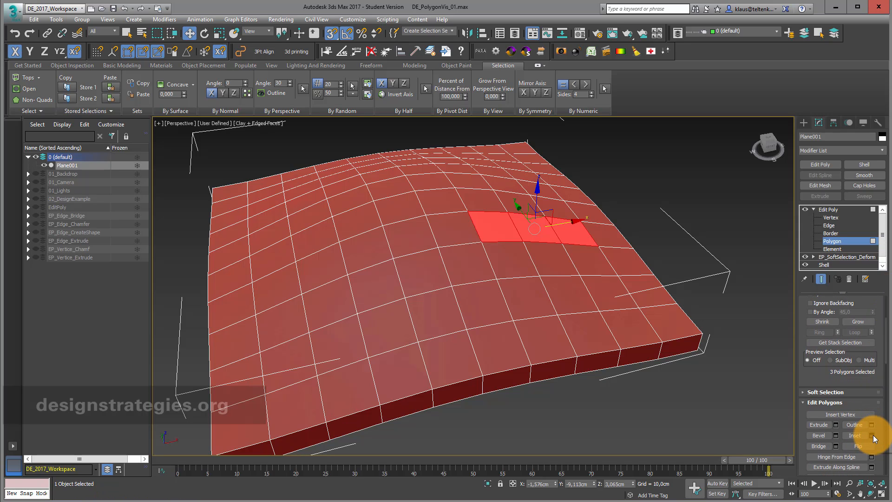
left_click(872, 436)
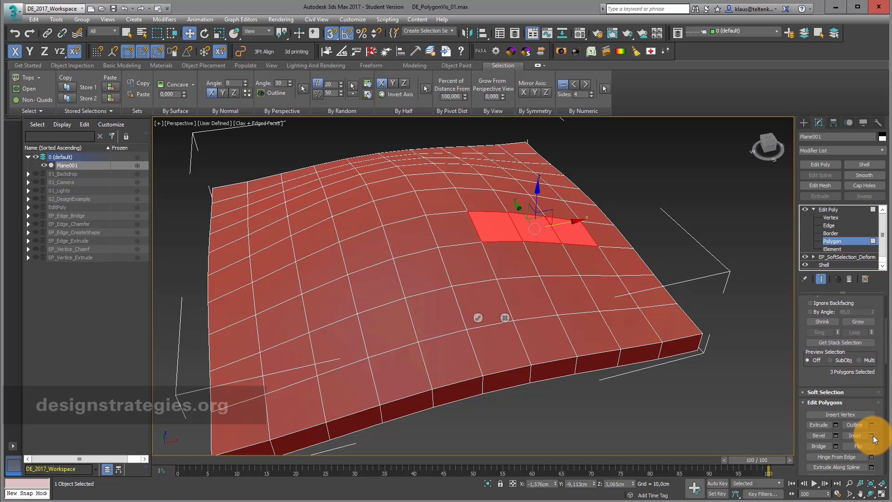
left_click(505, 318)
Select all polygons of the curved plane and try an Inset of about 15.45 cm on them
key("ctrl+a")
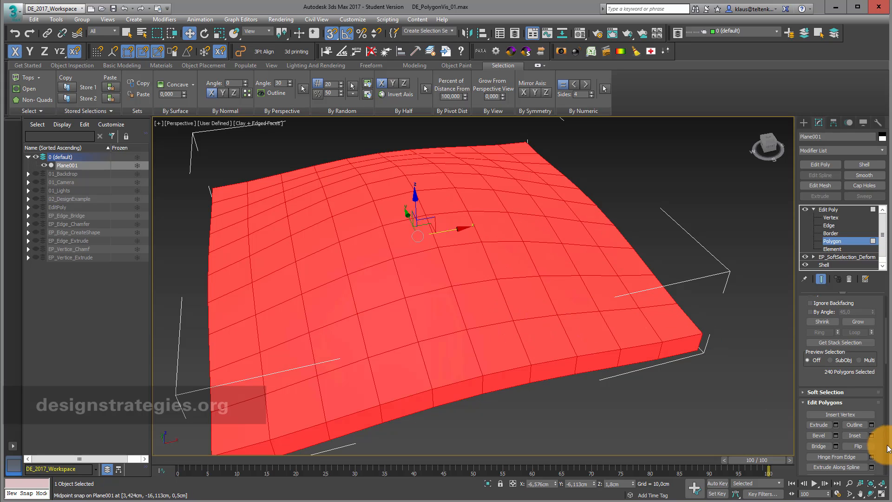
left_click(871, 435)
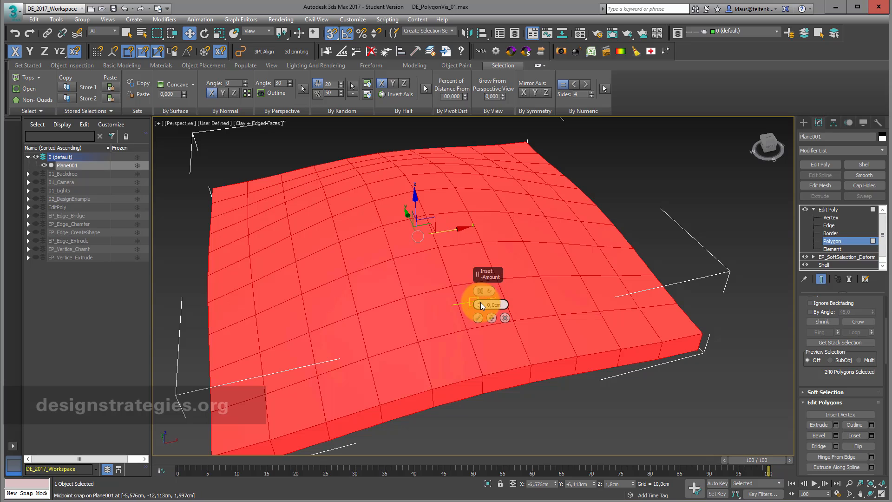
left_click_drag(479, 305, 472, 265)
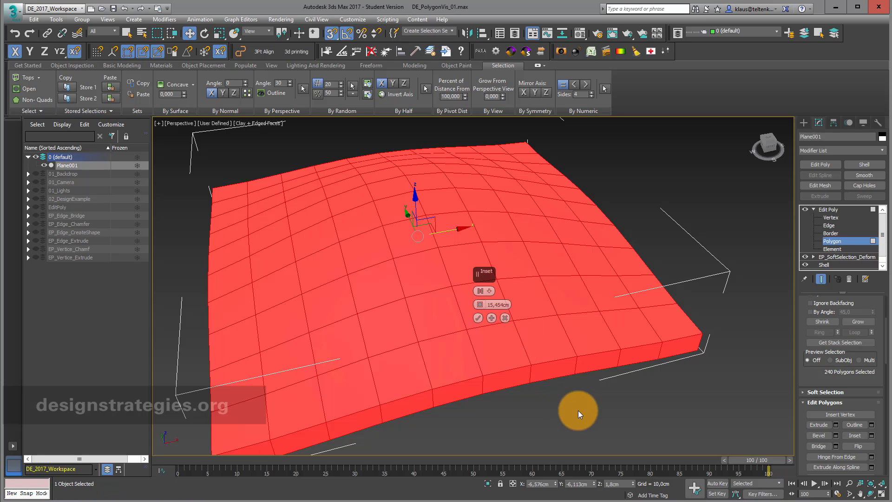
left_click(505, 318)
Select a corner block of polygons on the curved plane and inset them By Polygon by about 0.303 cm
left_click(743, 419)
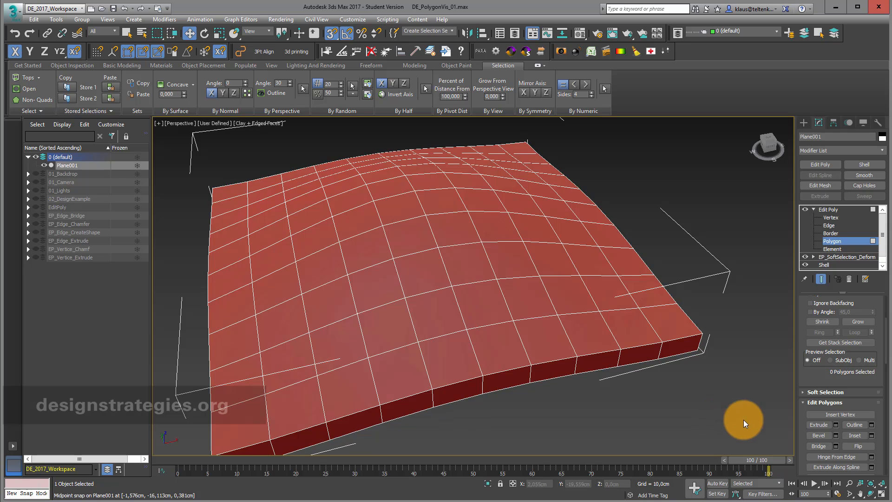
left_click_drag(594, 227, 506, 194)
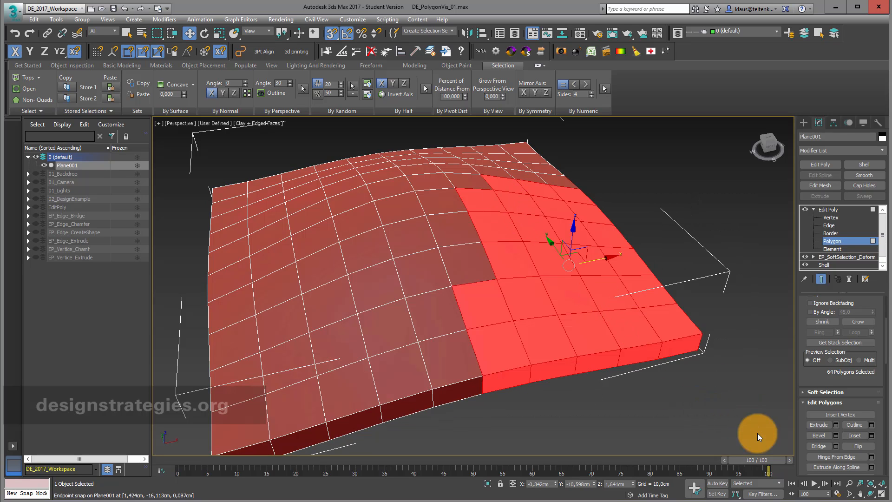
left_click(872, 436)
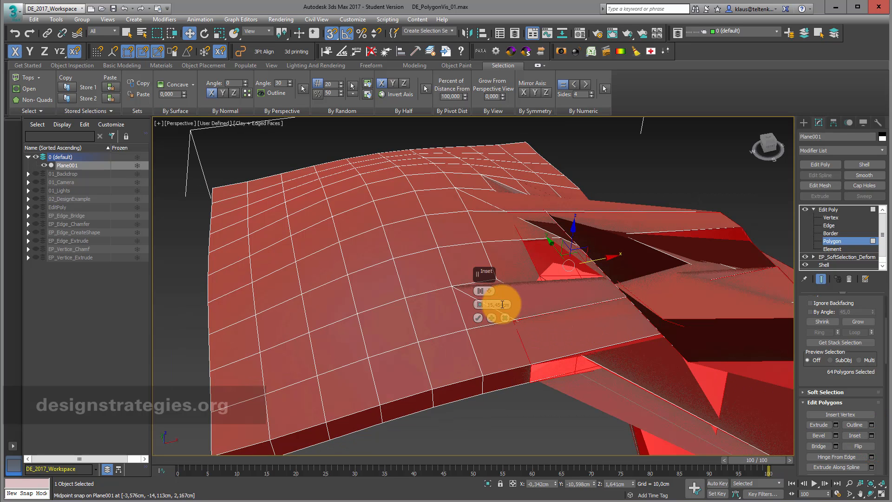
left_click_drag(481, 306, 481, 334)
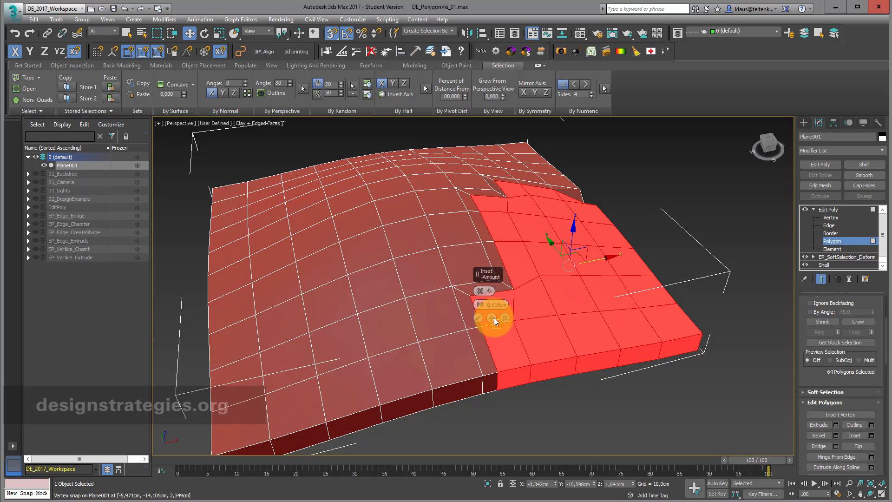
left_click(488, 290)
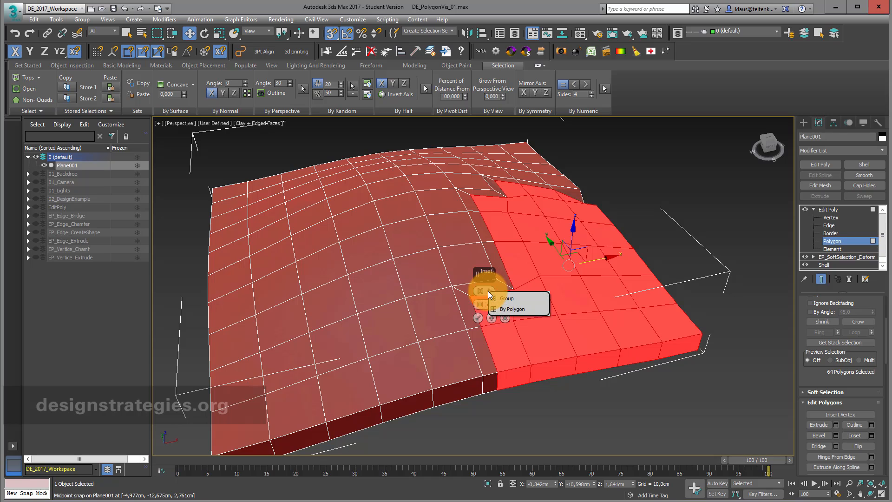
left_click(505, 309)
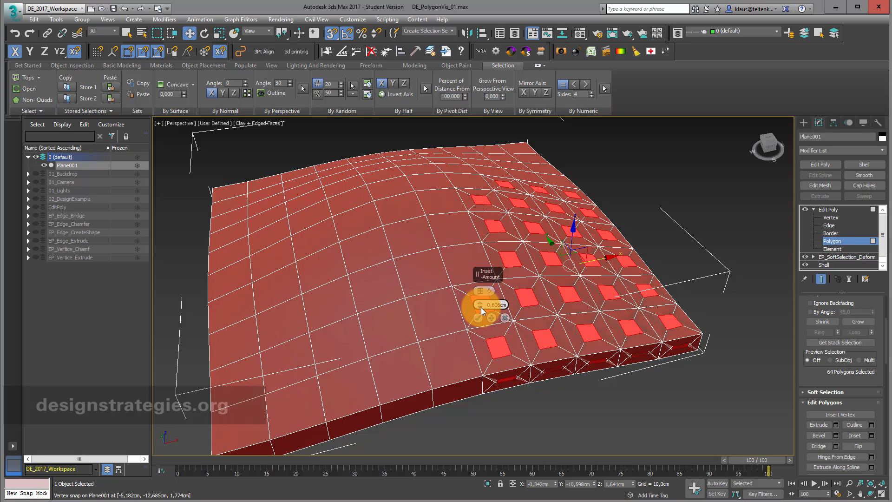
left_click_drag(481, 308, 480, 305)
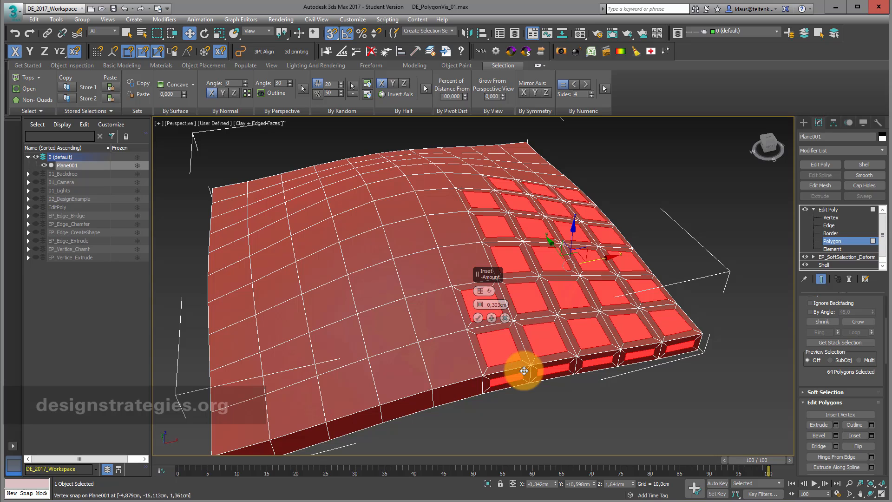
left_click(478, 318)
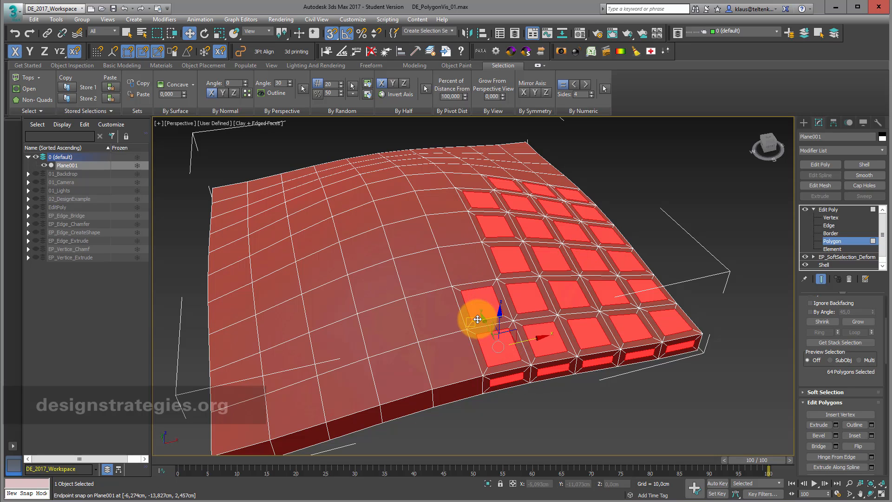
Try extruding the inset polygons by about 1.061 cm
left_click(835, 425)
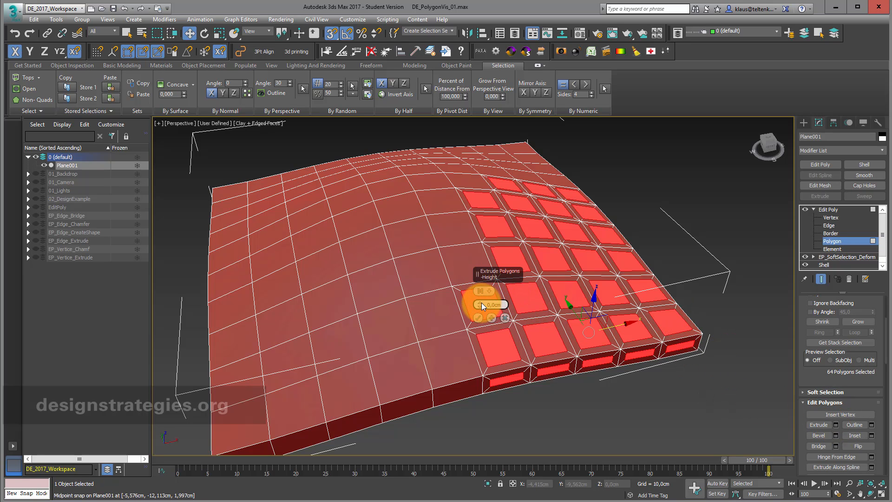
left_click_drag(481, 303, 480, 299)
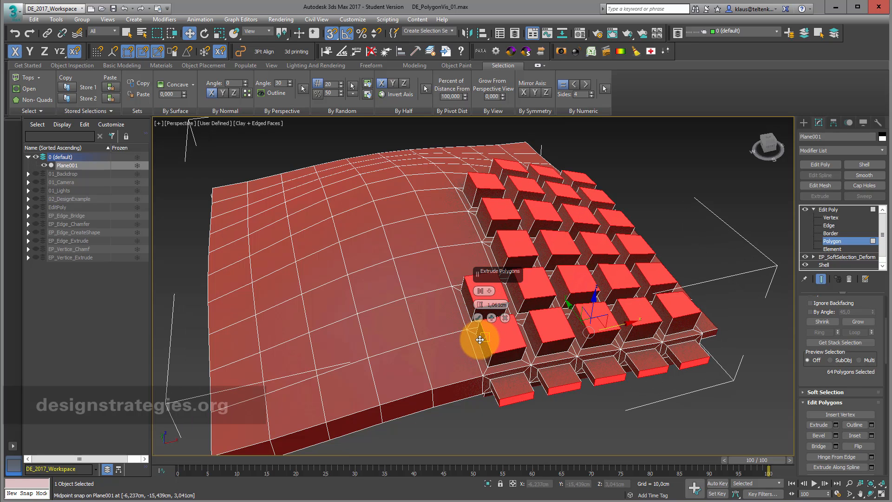
left_click(501, 340)
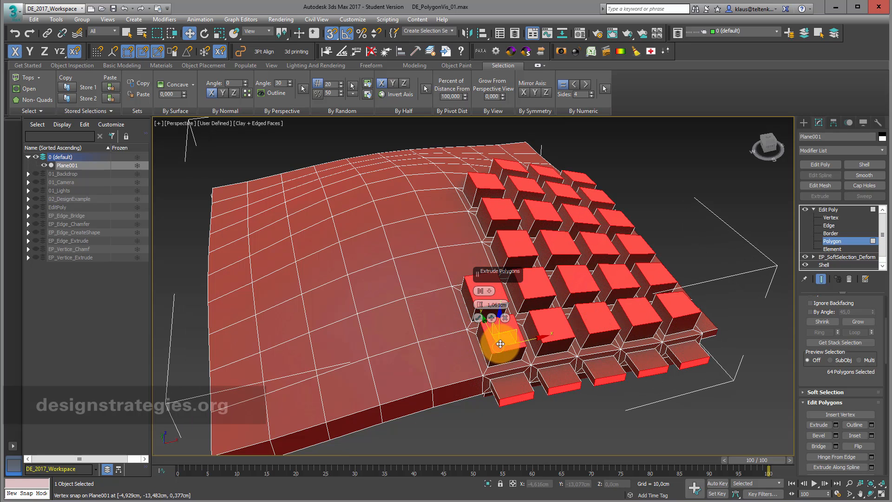
left_click(506, 319)
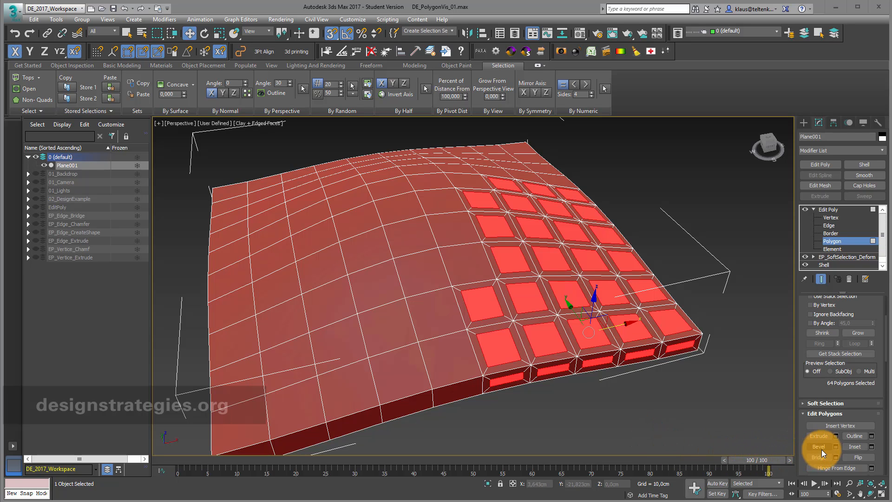
Bevel the inset polygons By Polygon with a height of about 0.909 cm and an outline of about -0.303 cm
scroll(808, 358, "up", 3)
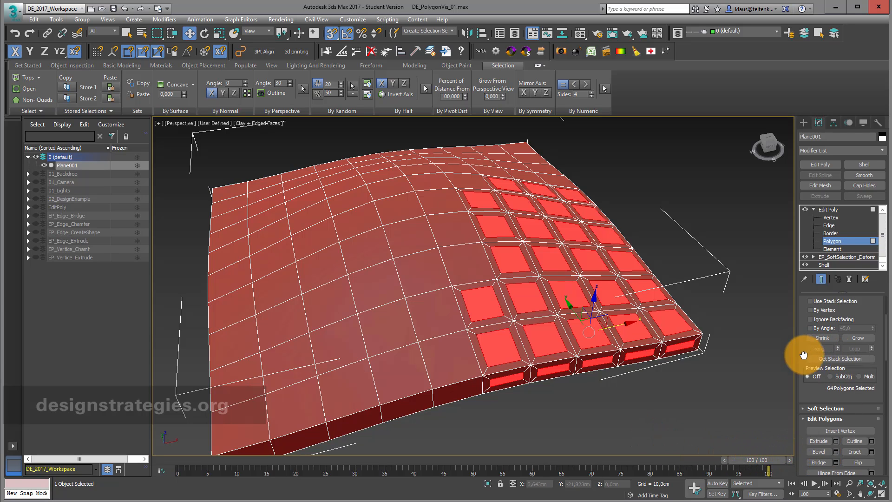
left_click_drag(813, 402, 815, 431)
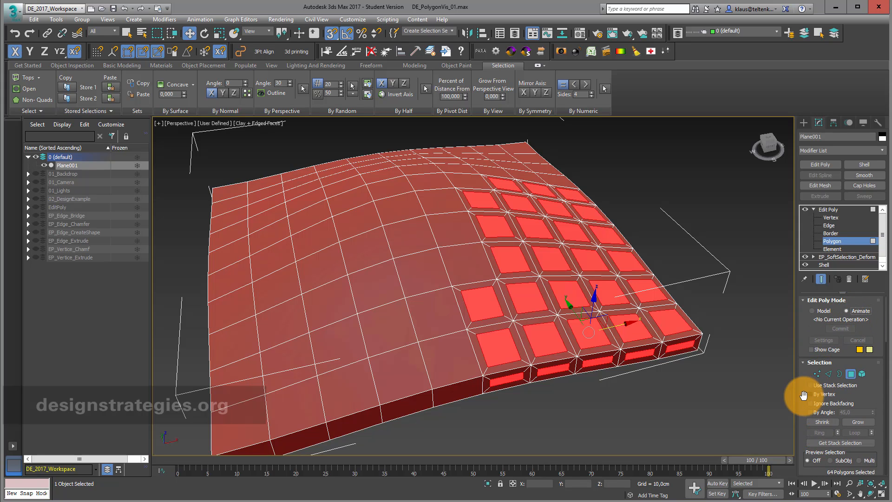
left_click_drag(799, 396, 810, 249)
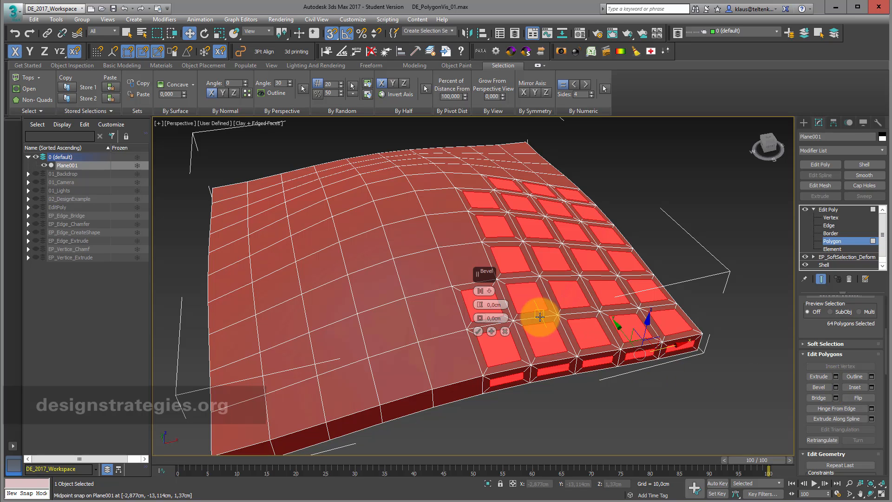
left_click(489, 290)
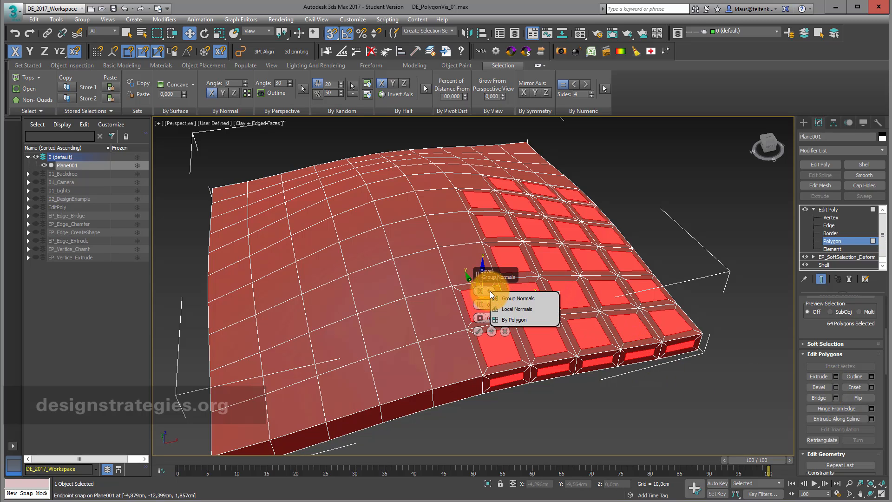
left_click(509, 320)
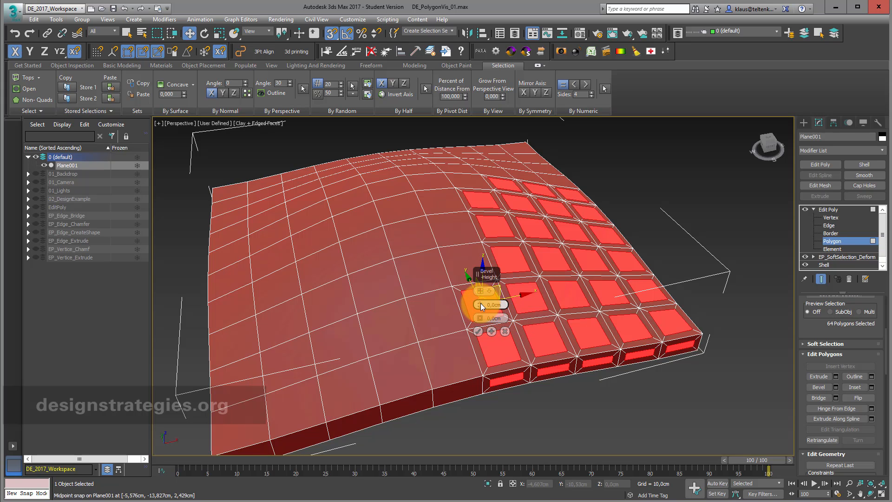
left_click_drag(480, 305, 480, 317)
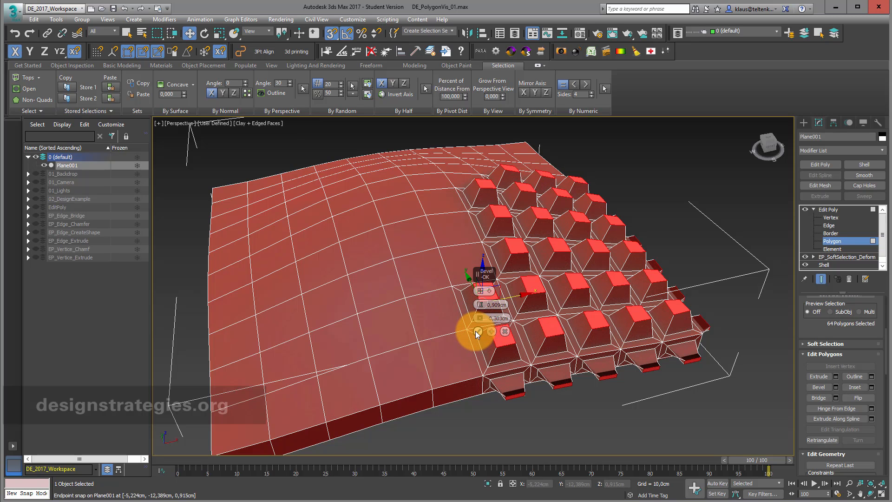
left_click(476, 332)
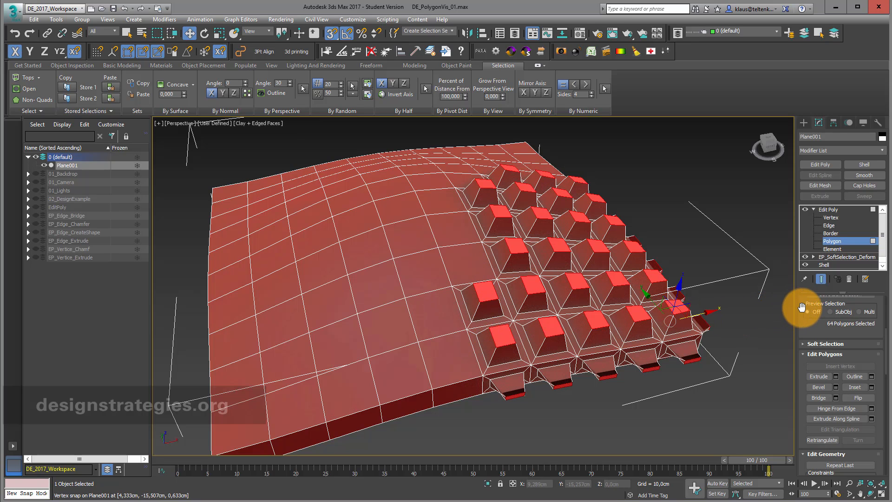
Change the uncommitted bevel to a height of about 0.757 cm and an outline of about -0.455 cm
left_click_drag(800, 304, 816, 462)
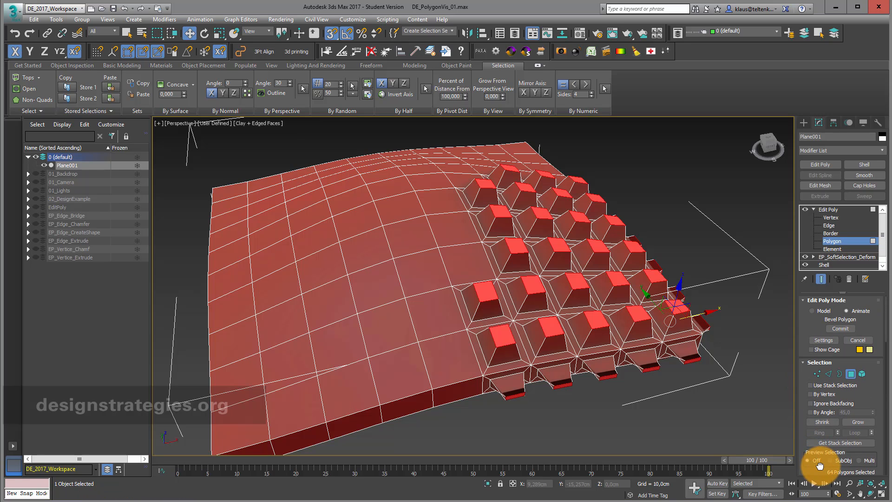
left_click(825, 340)
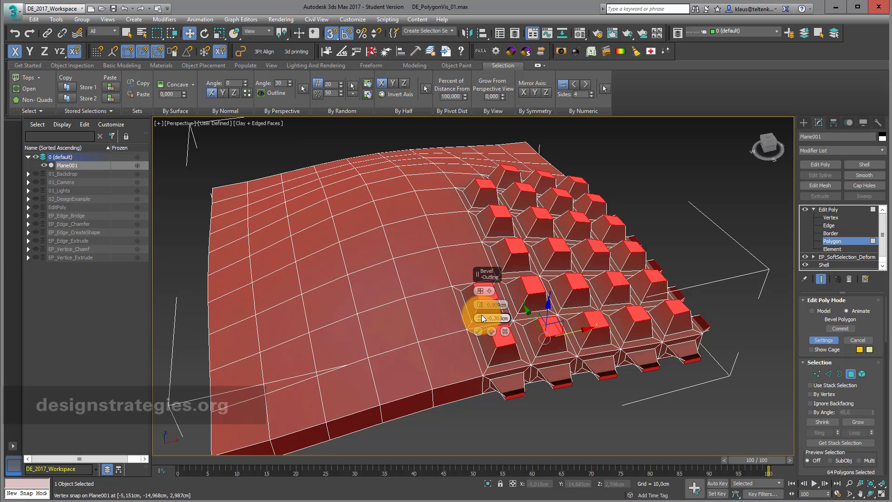
left_click_drag(481, 317, 481, 308)
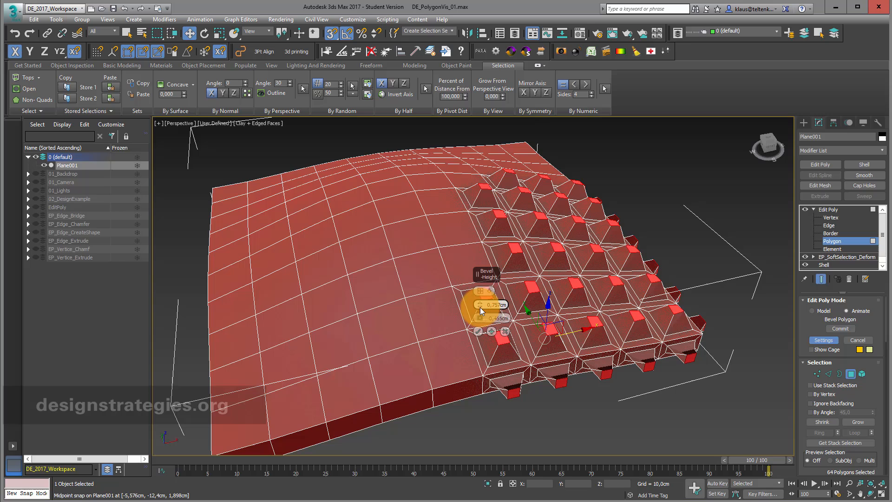
left_click(478, 331)
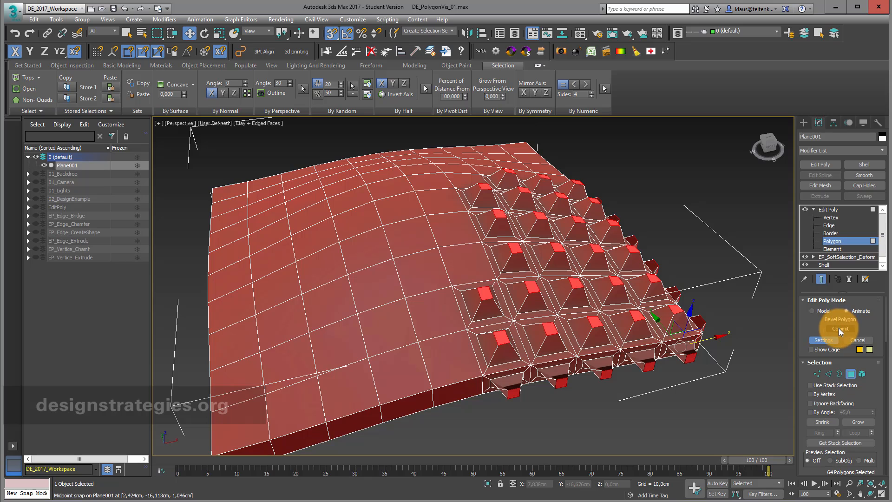
Review the bevel's settings again and cancel the uncommitted bevel operation
left_click(829, 343)
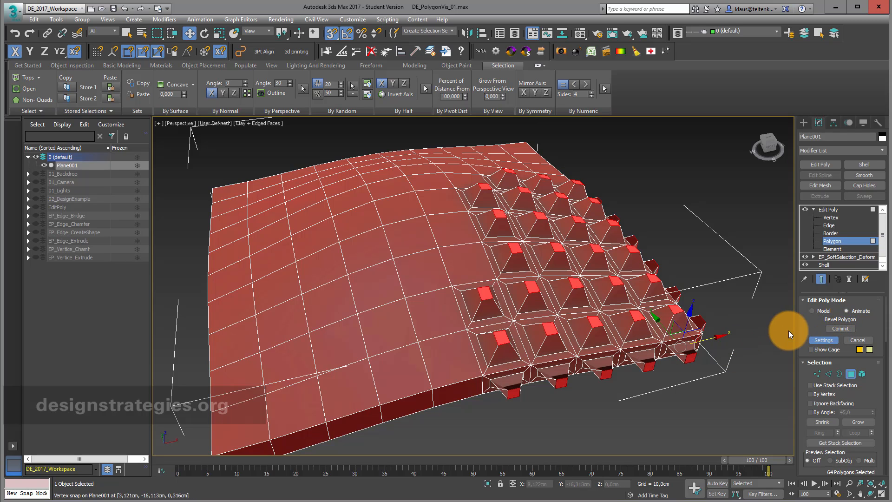
left_click(813, 339)
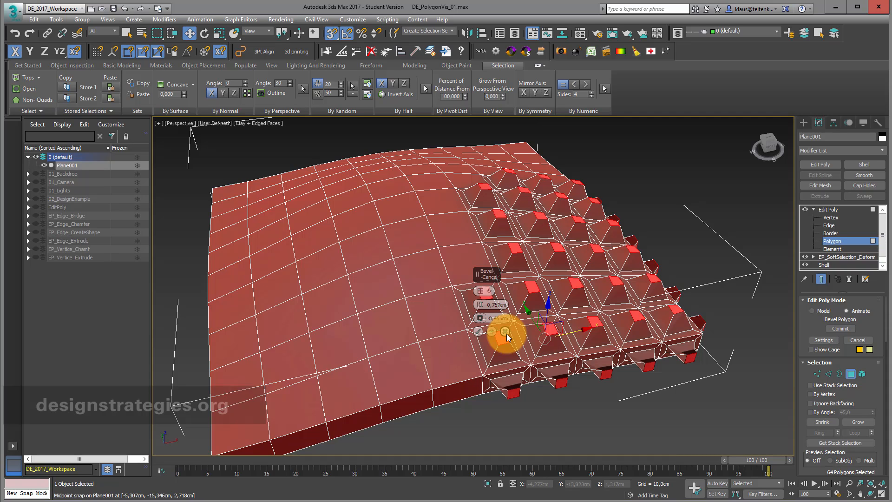
left_click(478, 332)
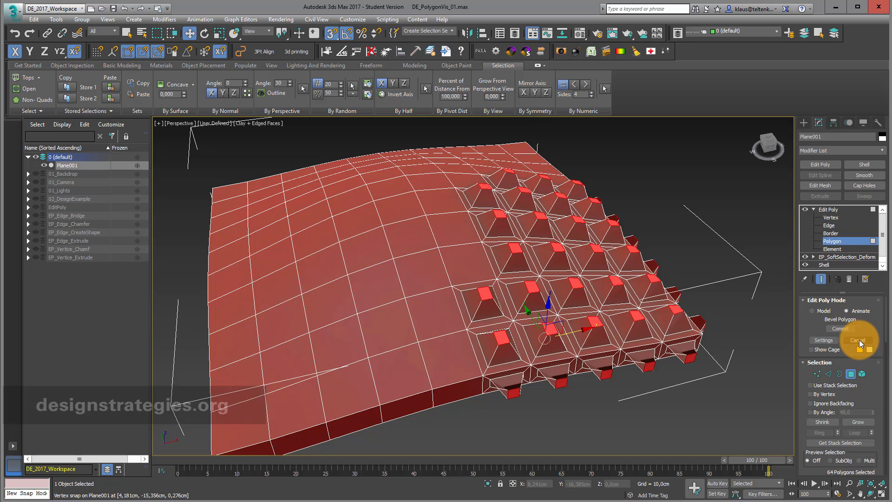
left_click(858, 341)
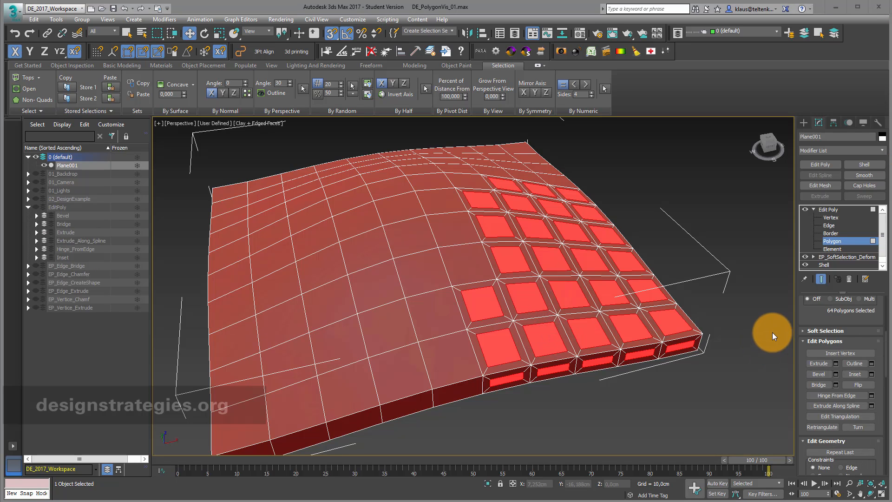
At the Element level, select the whole curved plane and clone it upward to a Z of about 13.9 cm as an element
left_click(840, 248)
scroll(706, 207, "down", 5)
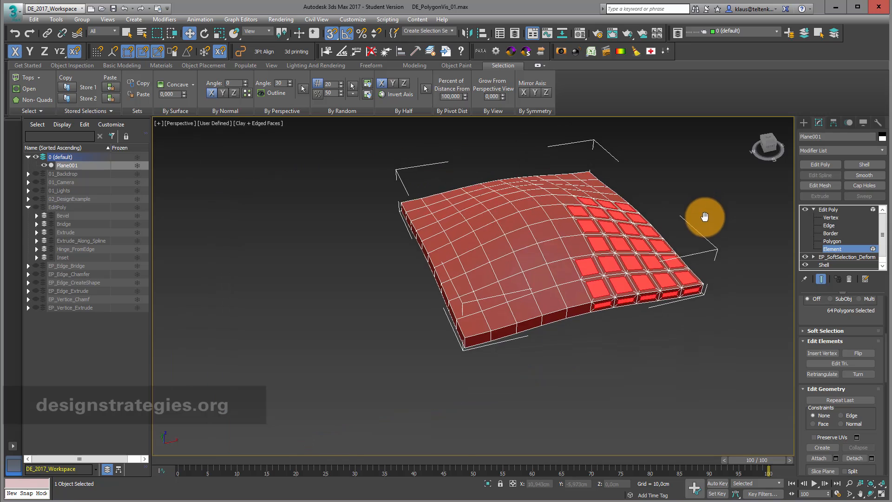
left_click(609, 255)
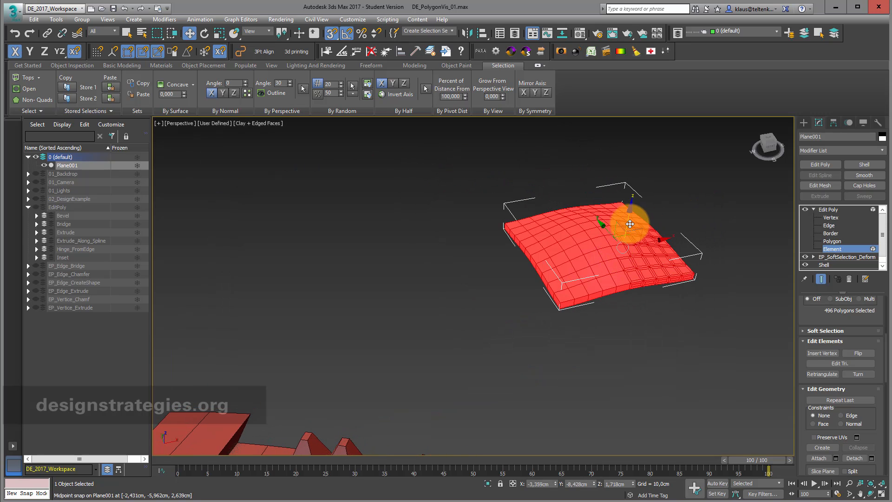
left_click_drag(629, 219, 637, 132, "shift")
left_click(411, 264)
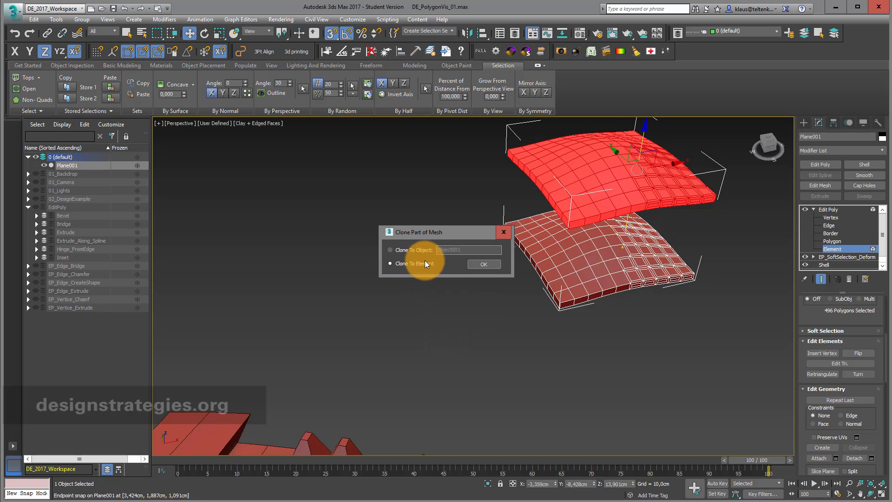
left_click(484, 263)
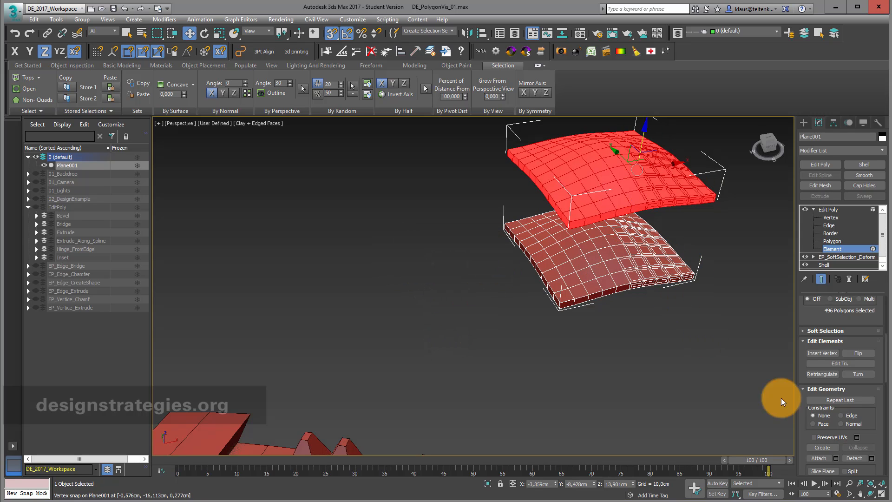
At the Polygon level, select one polygon on top of the lower slab and a two-by-two block on the upper slab's underside
left_click(873, 492)
left_click_drag(522, 372, 522, 311)
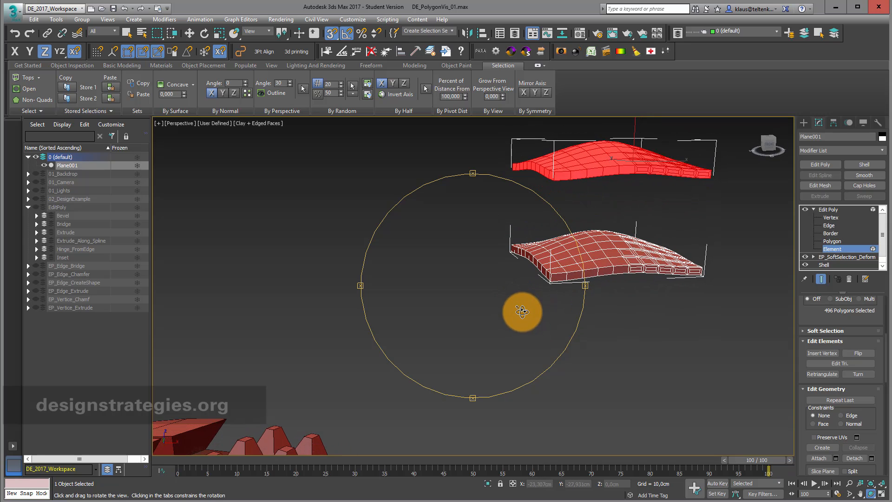
left_click(839, 241)
scroll(614, 219, "up", 3)
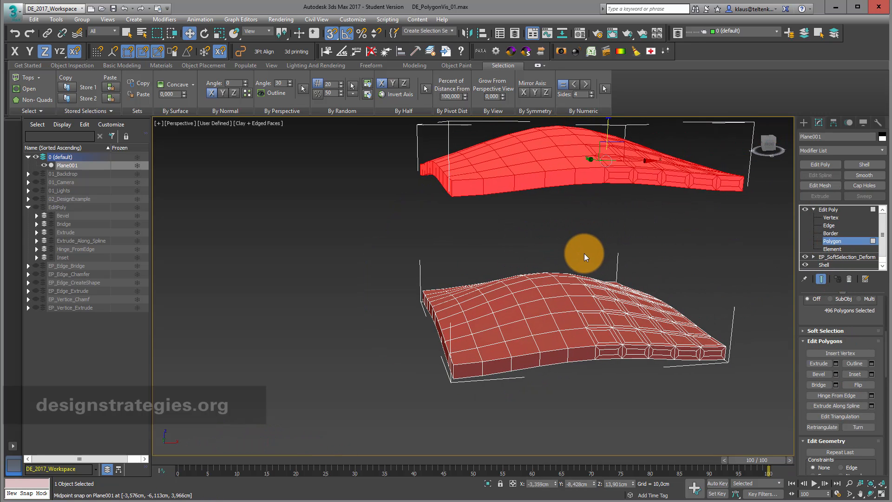
left_click(479, 319)
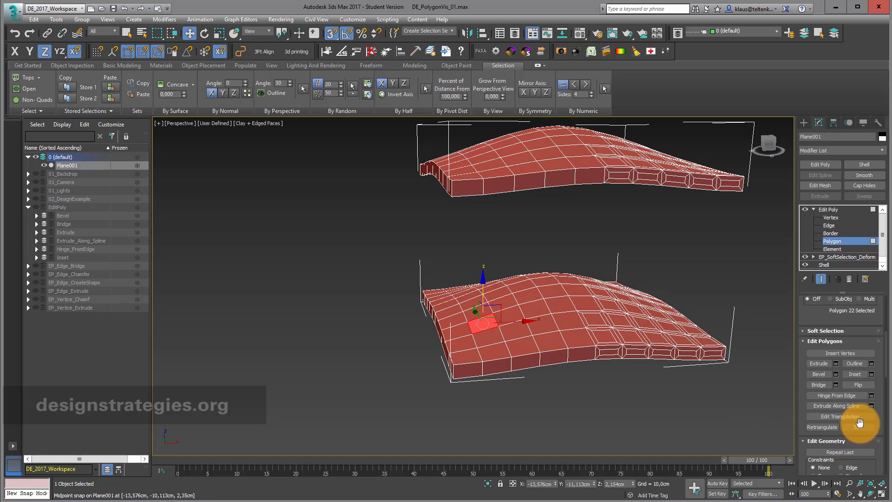
left_click(870, 494)
left_click_drag(516, 326, 500, 308)
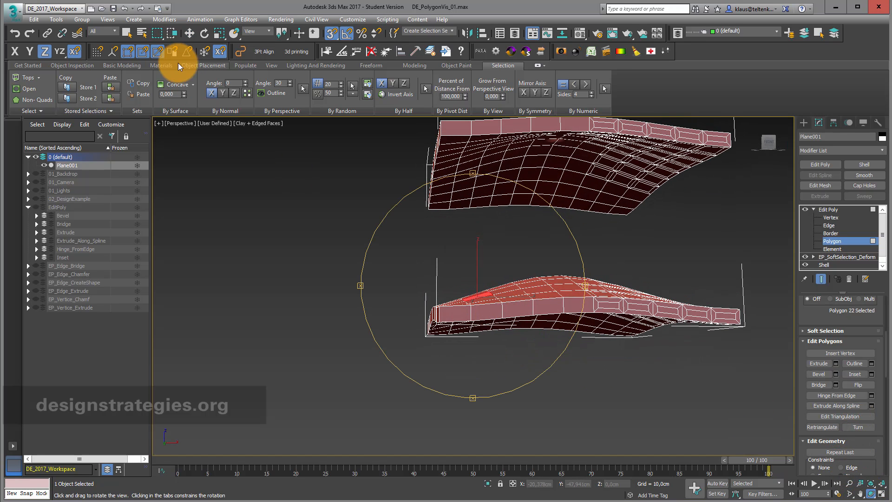
left_click(126, 31)
mouse_move(468, 164)
left_mouse_down()
mouse_move(492, 159)
mouse_move(465, 169)
left_mouse_up()
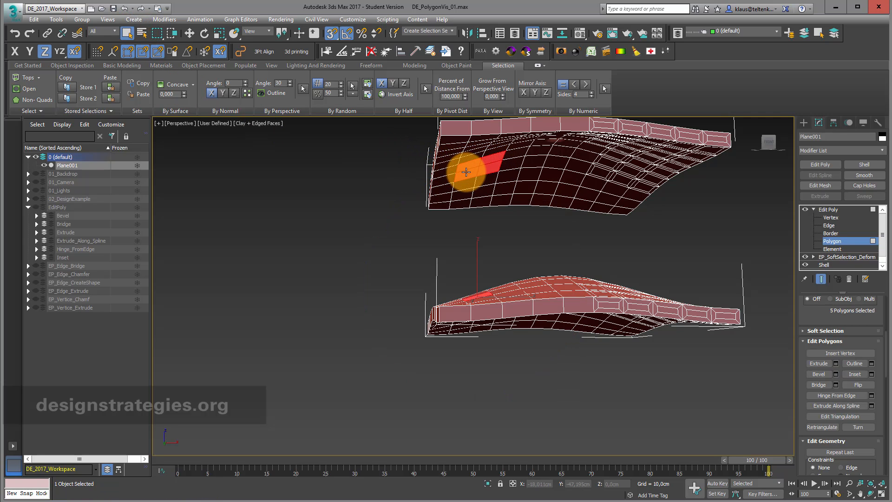
Bridge the selected polygons between the two slabs with 9 segments and a taper of -2.5
left_click(835, 384)
left_click(870, 496)
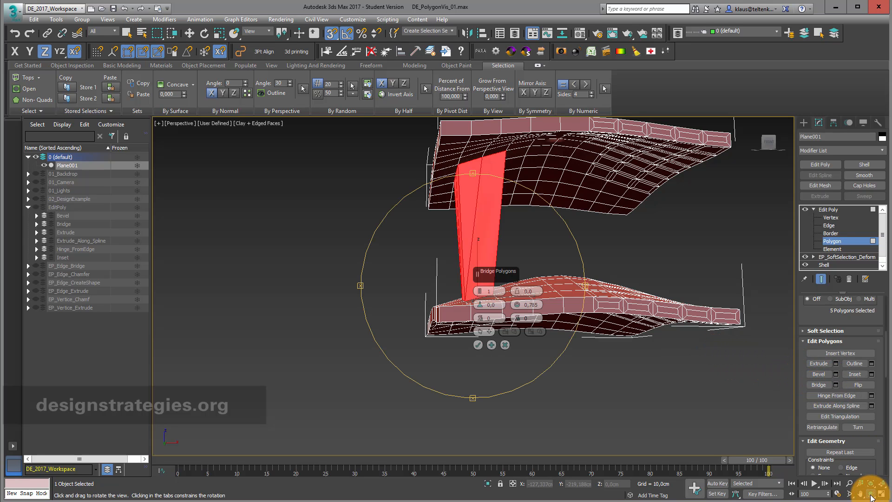
left_click_drag(510, 251, 531, 232)
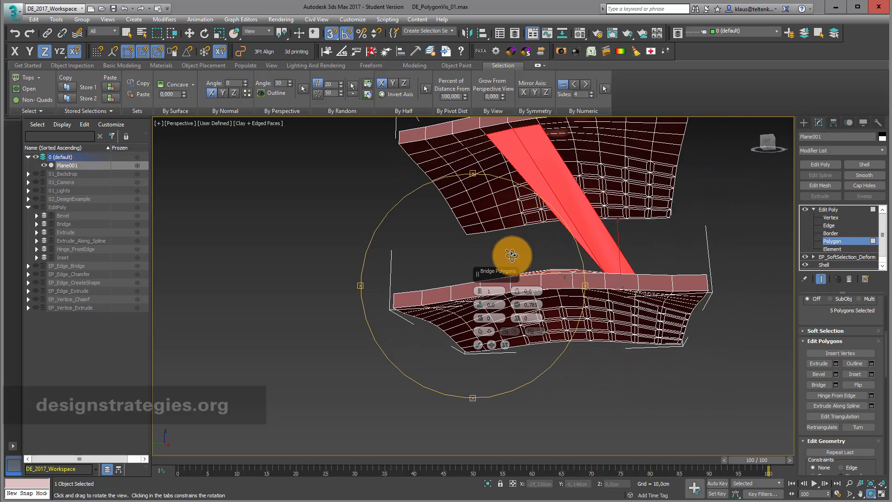
left_click_drag(479, 286, 484, 262)
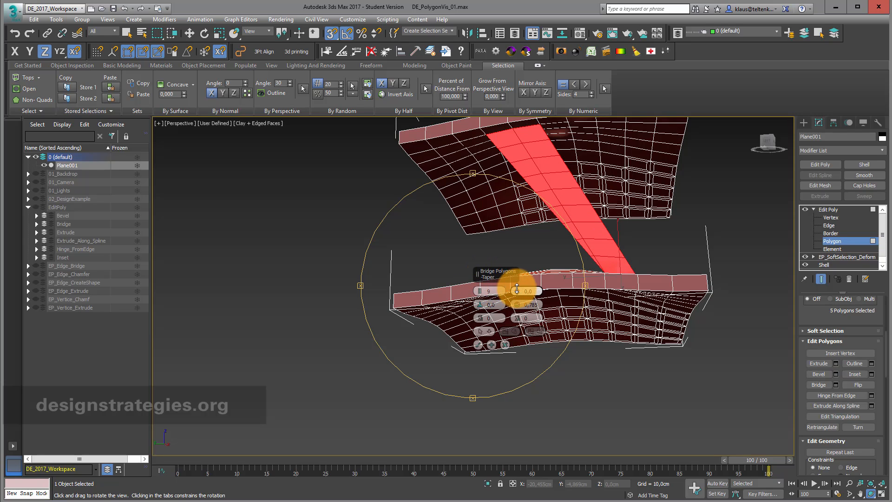
left_click_drag(516, 288, 527, 374)
left_click(477, 344)
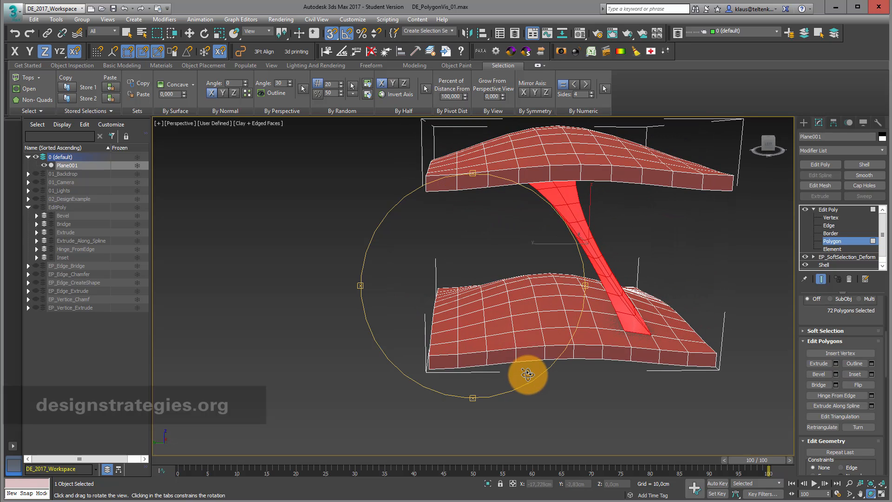
Select a two-by-two block of polygons on the lower slab's top and a matching block on the upper slab's underside
left_click(123, 32)
left_click(474, 317)
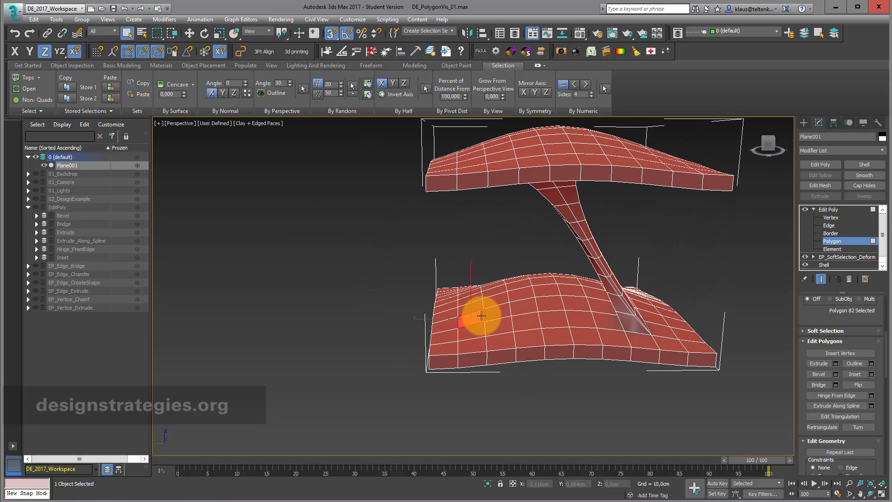
left_click(499, 313, "ctrl")
left_click(497, 326, "ctrl")
left_click(472, 333, "ctrl")
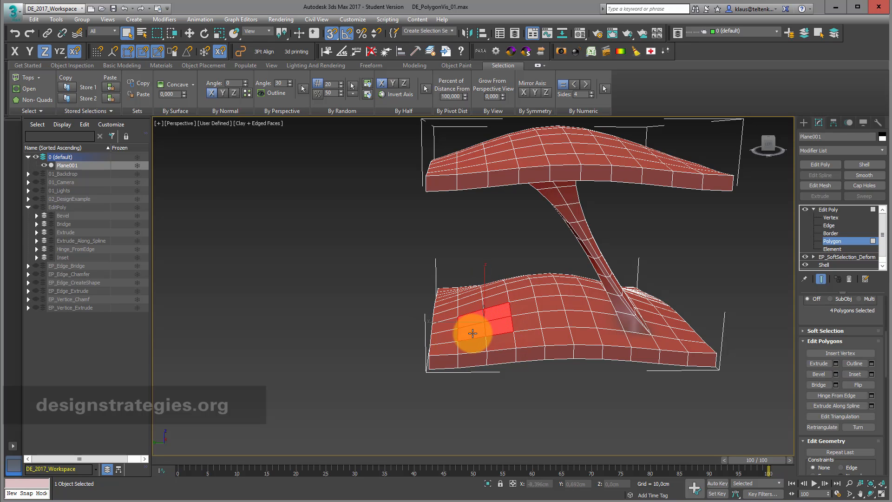
left_click(870, 490)
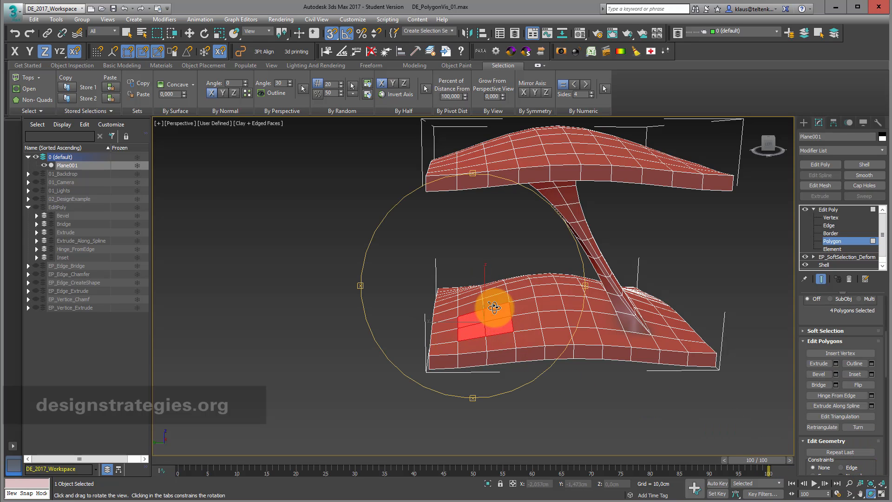
left_click_drag(494, 307, 488, 277)
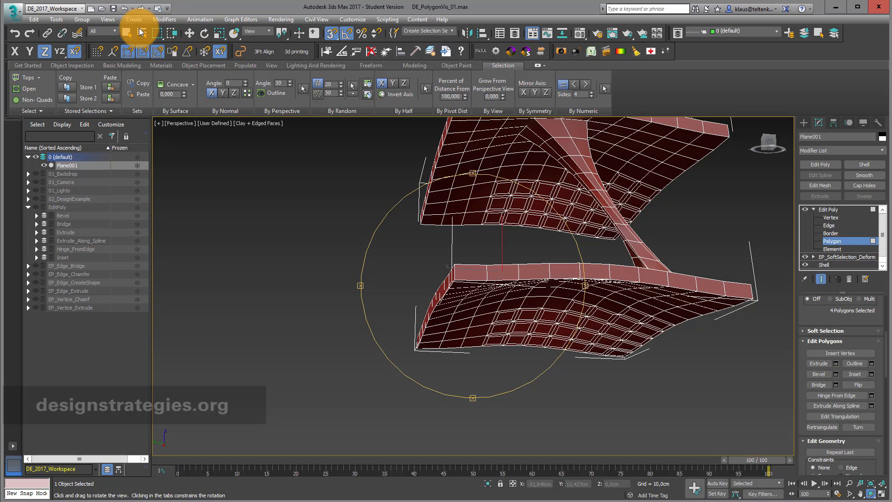
left_click(124, 31)
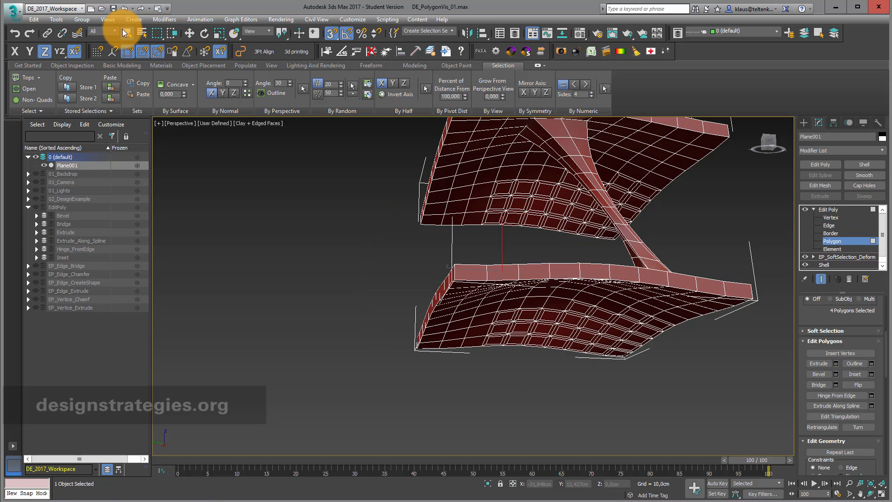
left_click(515, 152, "ctrl")
left_click(515, 161, "ctrl")
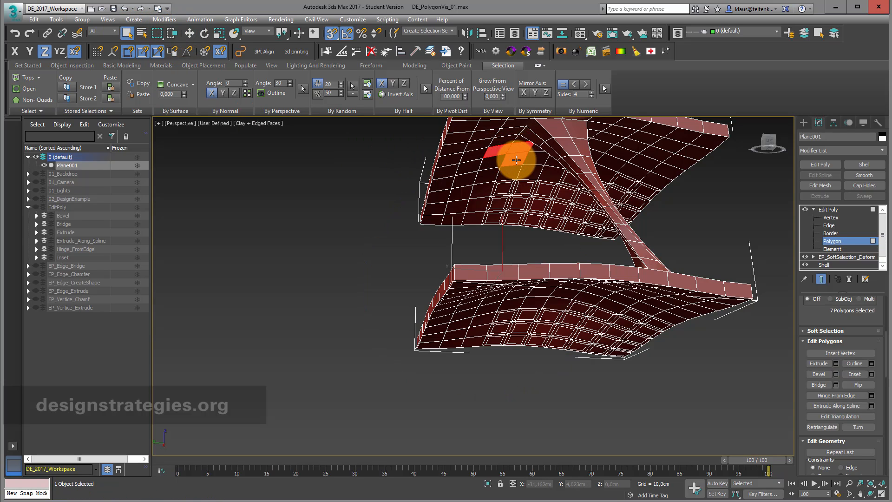
left_click(492, 162, "ctrl")
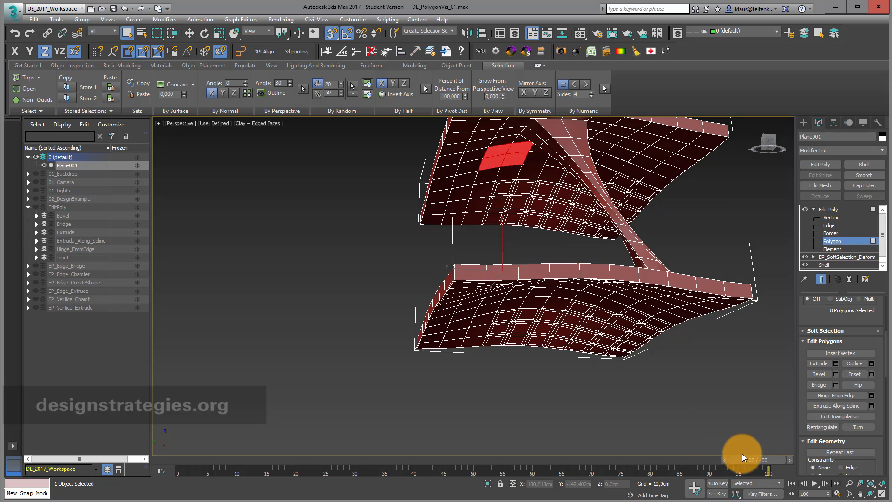
Bridge the two four-polygon blocks into a column, setting the bias to 35.0
left_click(835, 385)
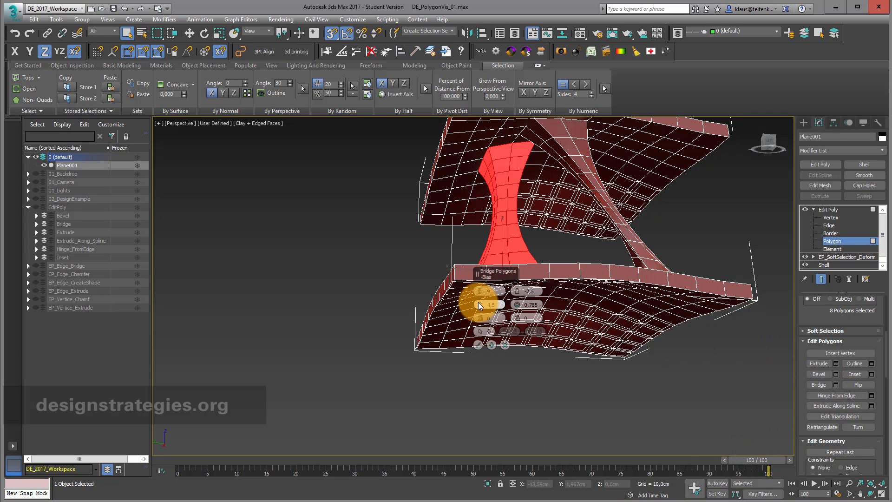
left_click_drag(478, 303, 481, 285)
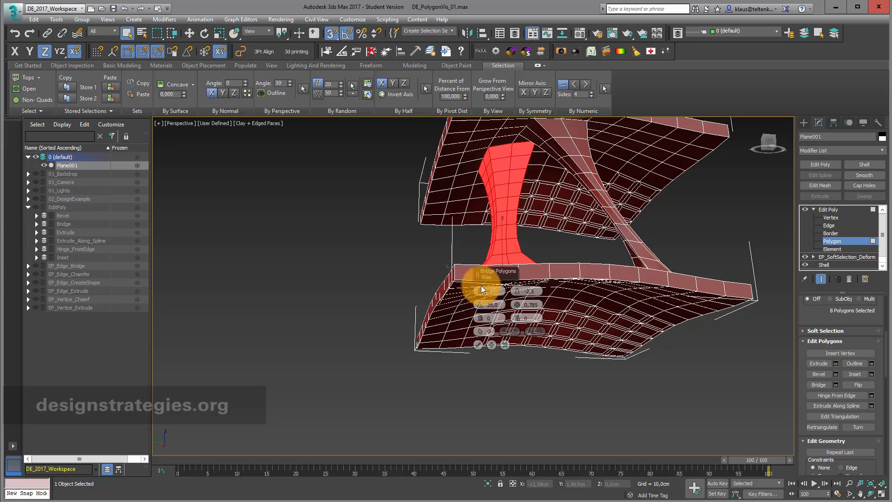
left_click(480, 344)
Select a cross of five polygons on the lower slab's top and a matching cross on the upper slab's underside
left_click(873, 495)
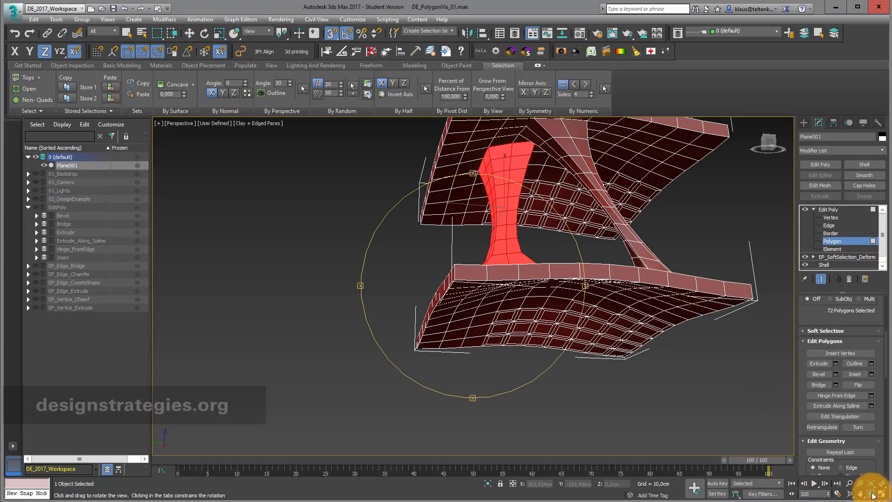
left_click_drag(502, 334, 418, 378)
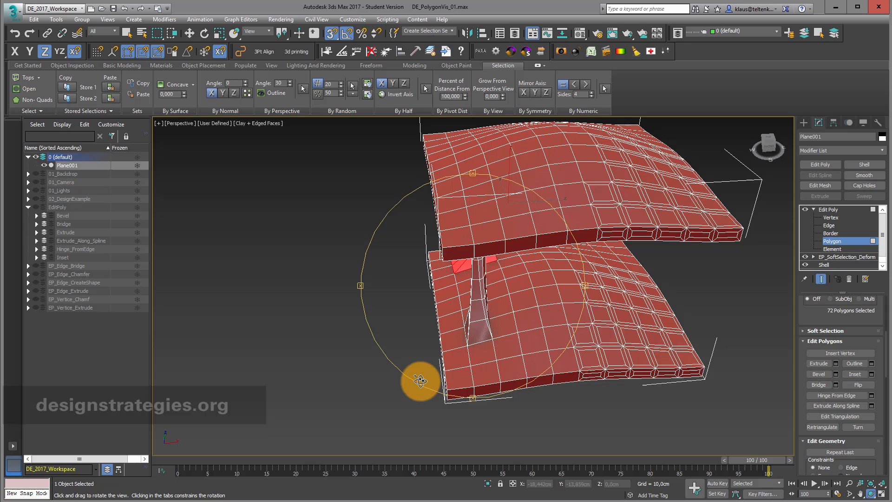
left_click(125, 33)
left_click(544, 279)
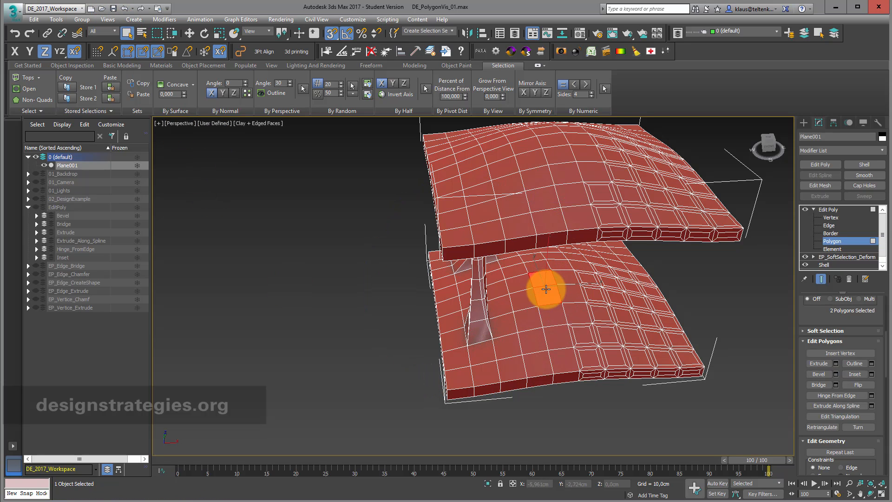
left_click(522, 300, "ctrl")
left_click(556, 317, "ctrl")
left_click(567, 289, "ctrl")
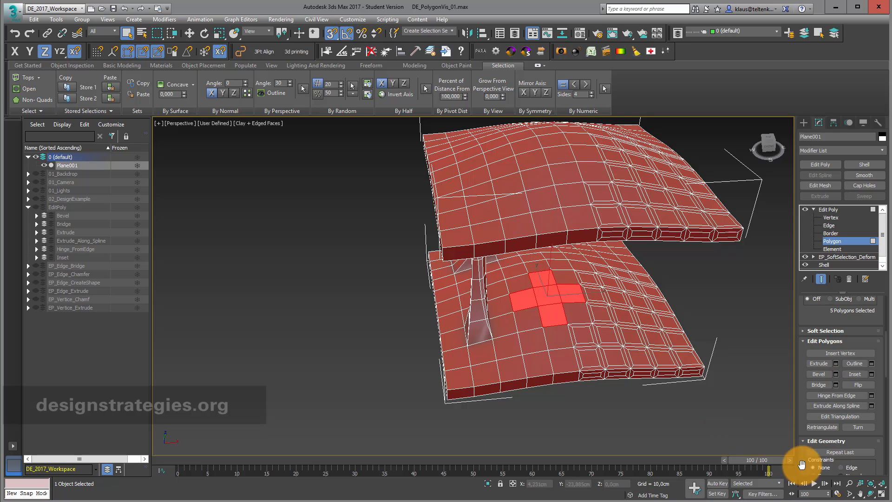
left_click(870, 494)
left_click_drag(532, 348, 534, 267)
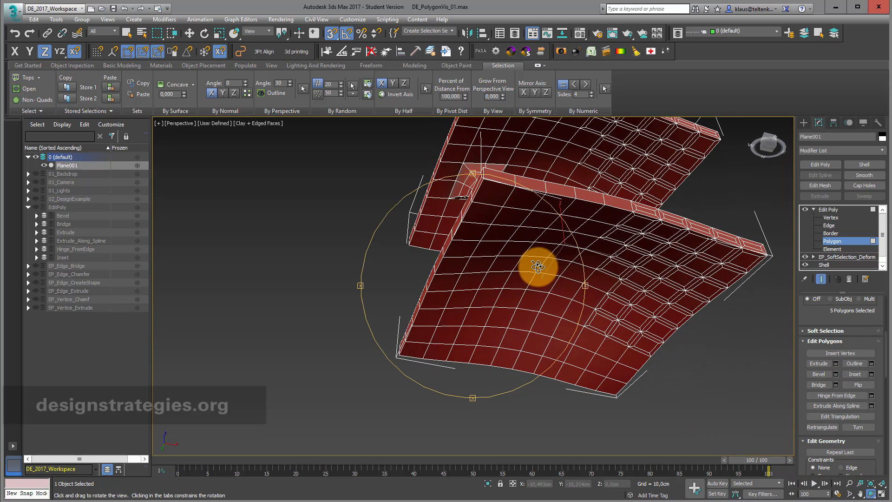
left_click(127, 32)
left_click(563, 132, "ctrl")
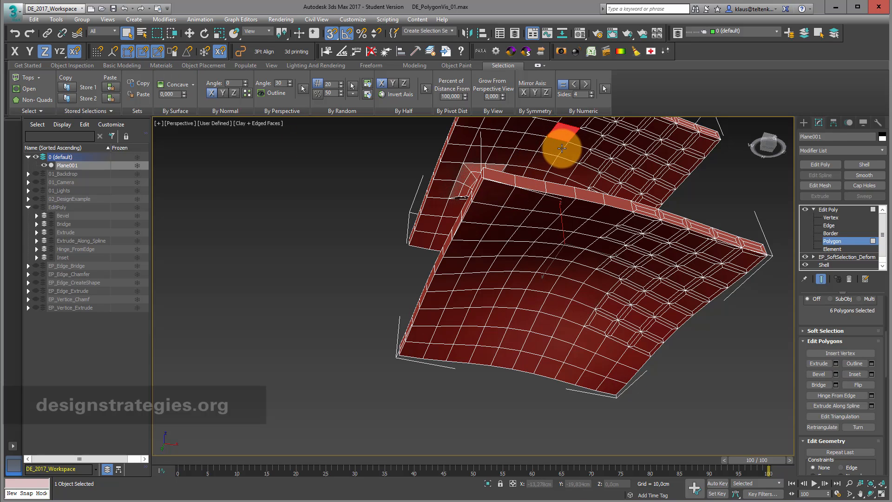
left_click(555, 151, "ctrl")
left_click(543, 163, "ctrl")
left_click(530, 145, "ctrl")
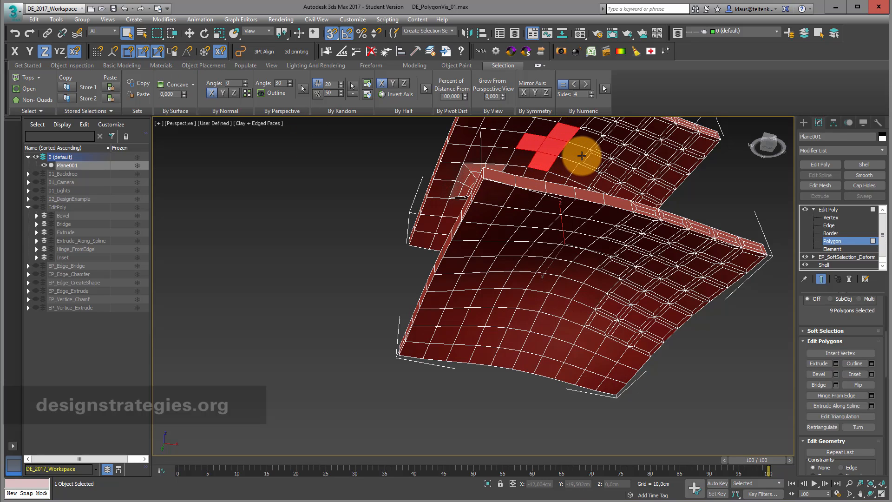
Bridge the two cross-shaped polygon selections into a column, setting the bias to -11.0
left_click(835, 385)
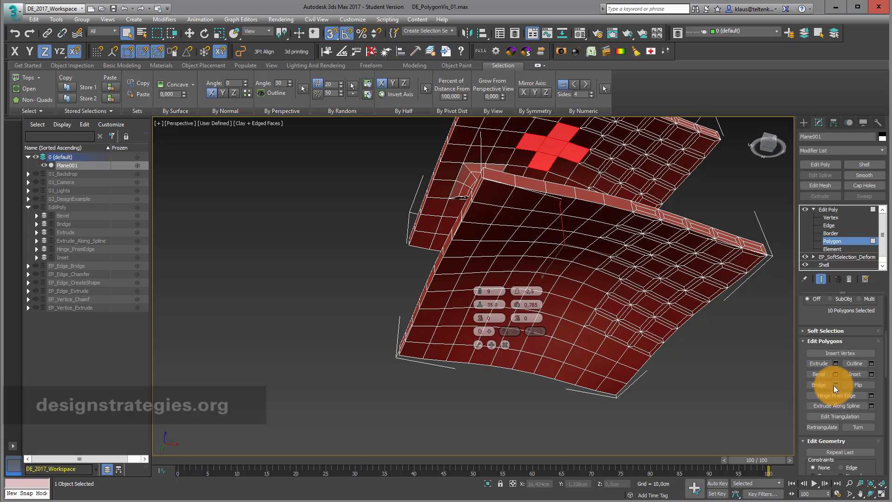
left_click(871, 493)
left_click_drag(574, 312, 495, 346)
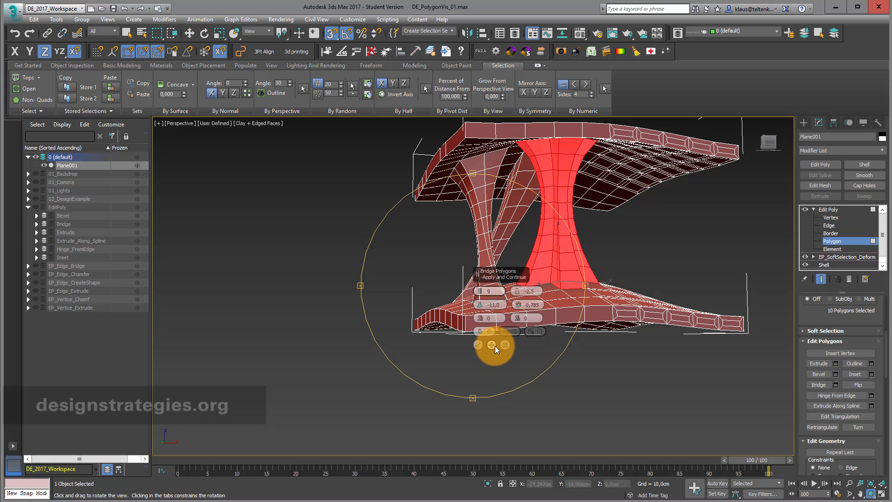
left_click(478, 345)
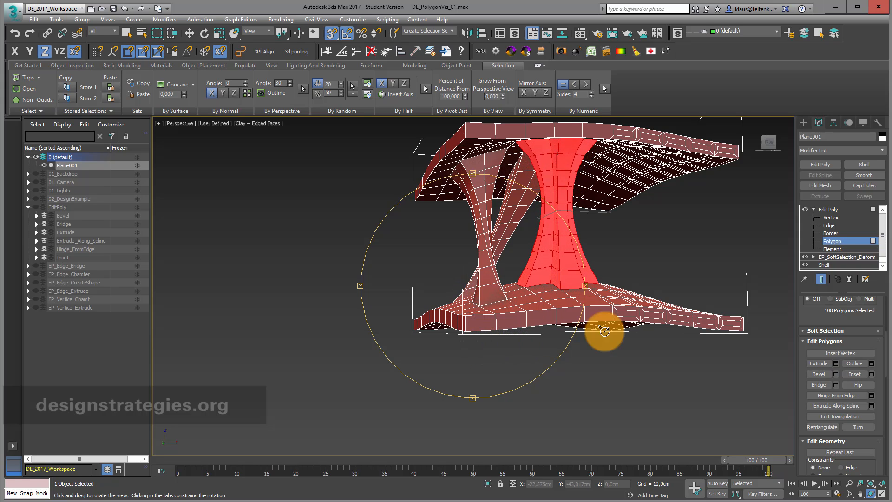
Leave the Polygon level, add an OpenSubdiv modifier to the bridged slabs, and set its iterations to 3
left_click(832, 214)
left_click(870, 494)
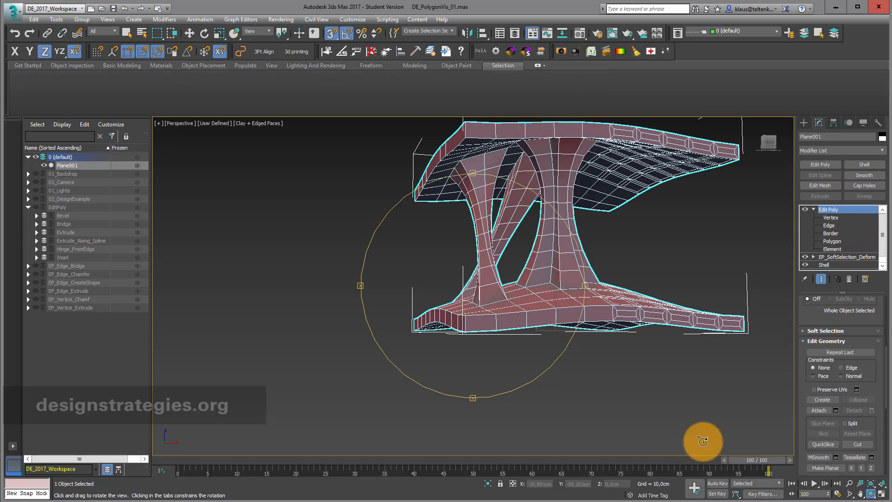
left_click_drag(531, 308, 489, 329)
key("x")
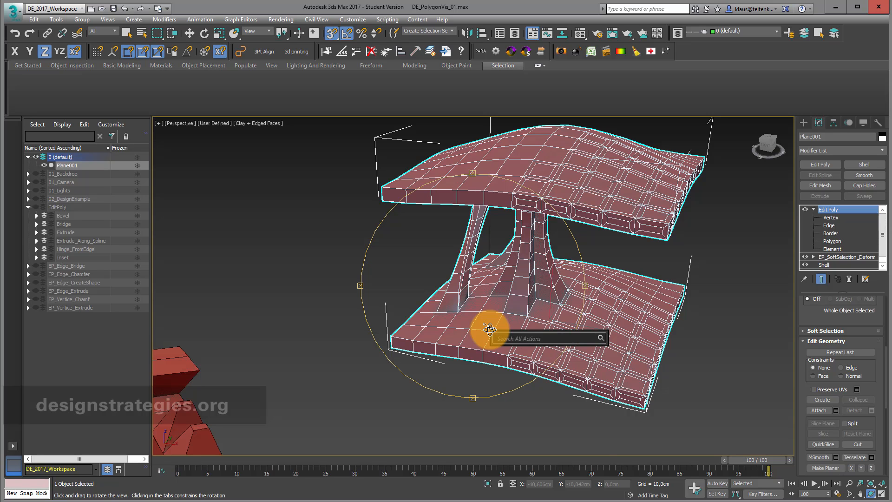
type("open")
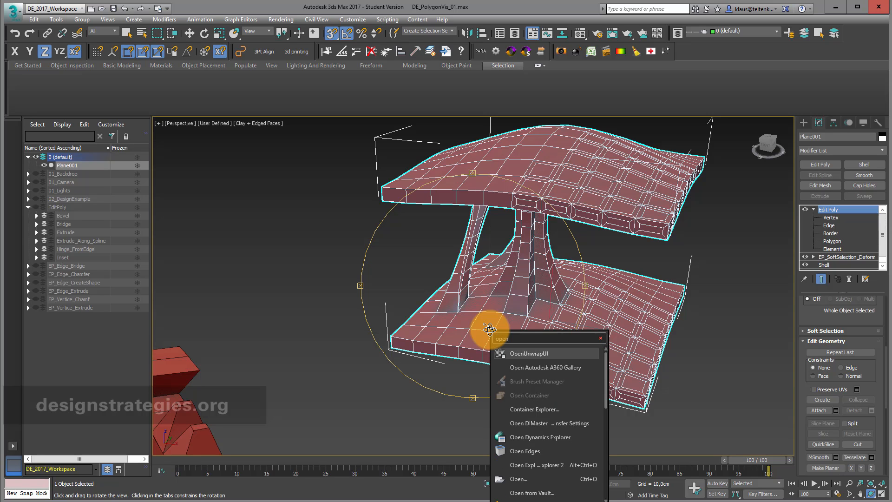
type("sub")
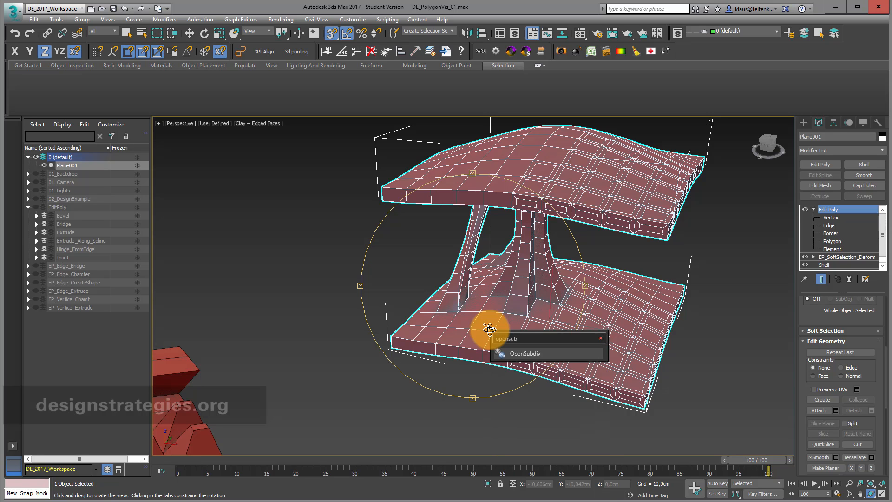
left_click(515, 353)
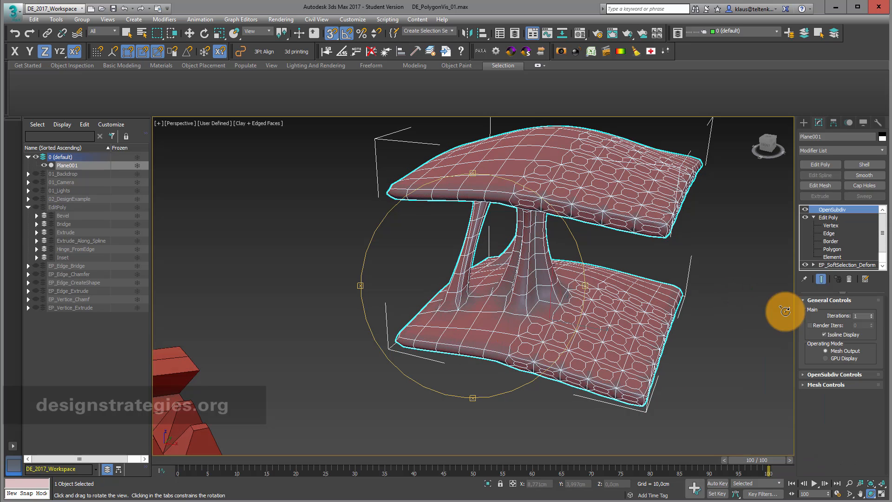
left_click(870, 314)
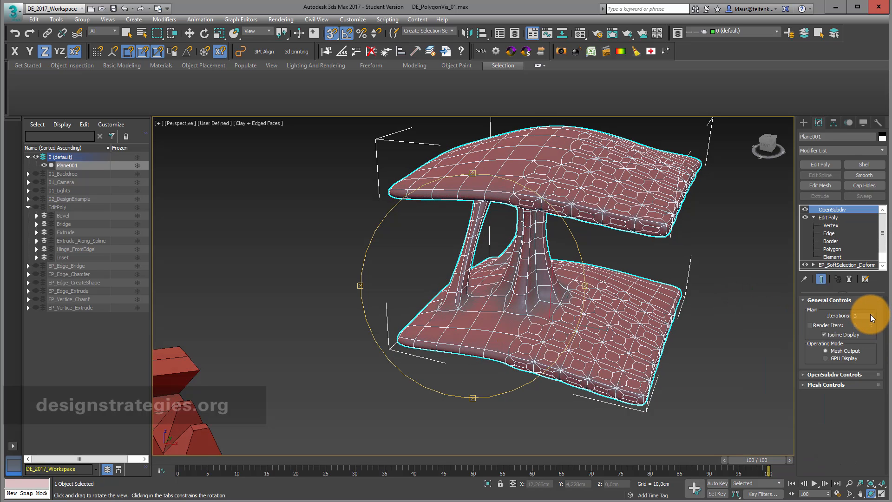
left_click(871, 314)
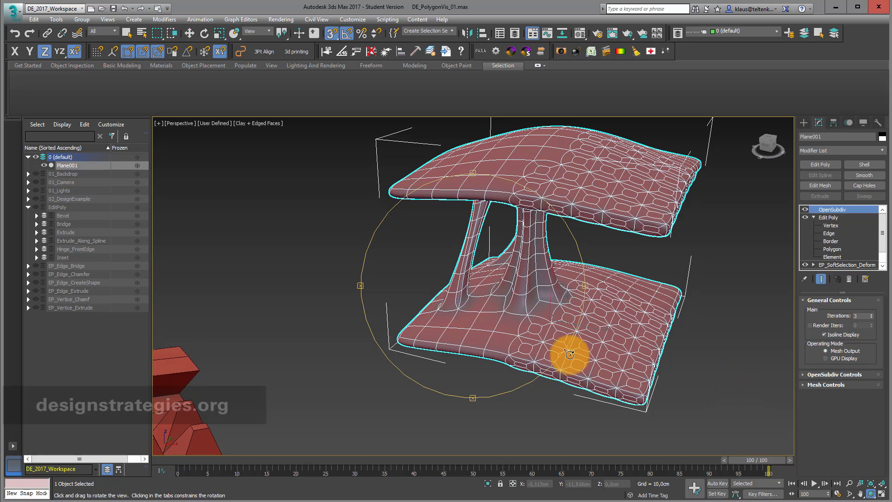
Examine the smoothed slabs and columns from several angles, in wireframe and in shaded display without edges
left_click_drag(569, 354, 520, 339)
key("F3")
key("F3")
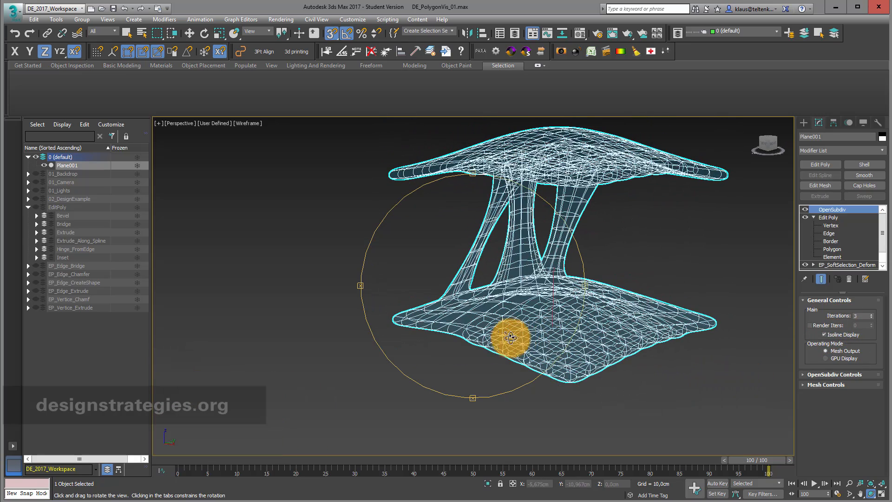
key("F4")
mouse_move(469, 323)
left_mouse_down()
mouse_move(525, 305)
mouse_move(571, 308)
mouse_move(811, 430)
left_mouse_up()
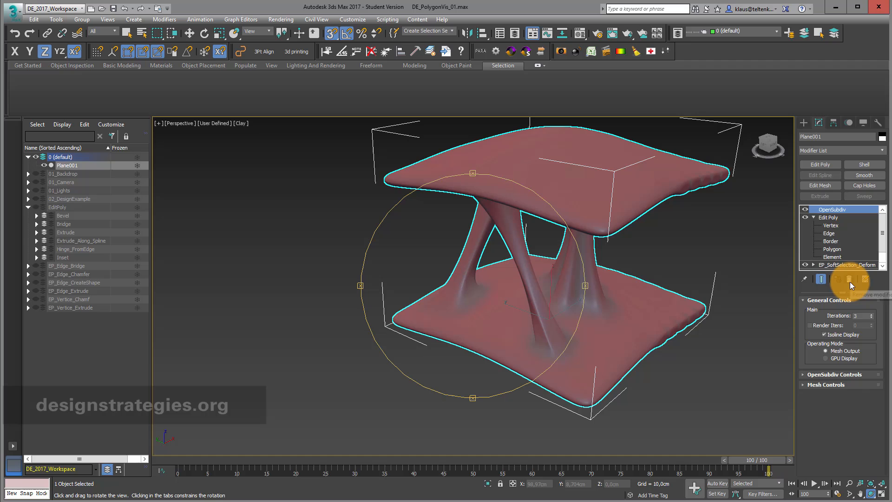
Remove the OpenSubdiv modifier from the bridged slabs and restore the shaded display with edged faces
left_click(849, 279)
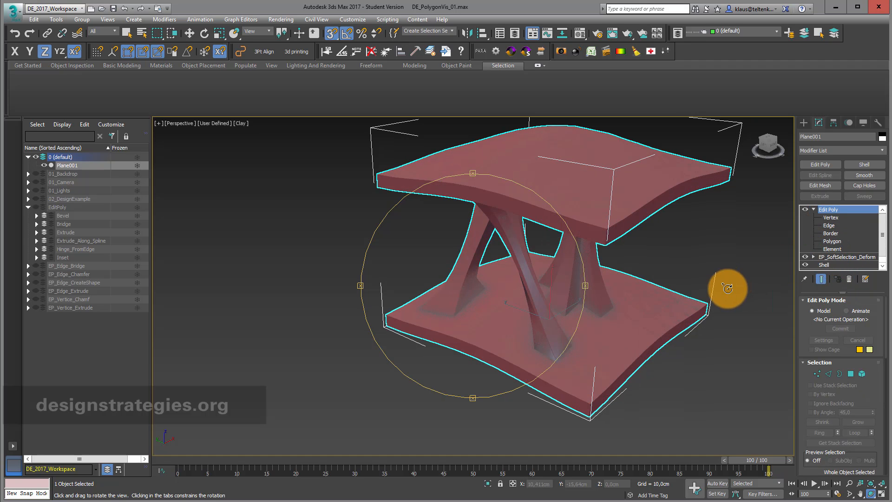
key("F3")
key("F3")
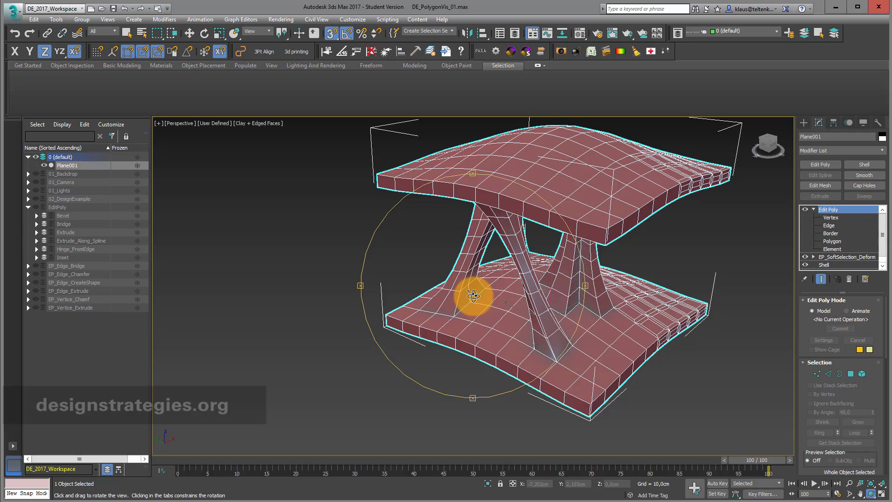
At the Polygon level, select a single polygon on top of the upper slab, away from the inset pattern
mouse_move(473, 295)
left_mouse_down()
mouse_move(462, 303)
mouse_move(494, 284)
mouse_move(386, 302)
mouse_move(428, 309)
mouse_move(458, 334)
mouse_move(460, 259)
mouse_move(459, 309)
left_mouse_up()
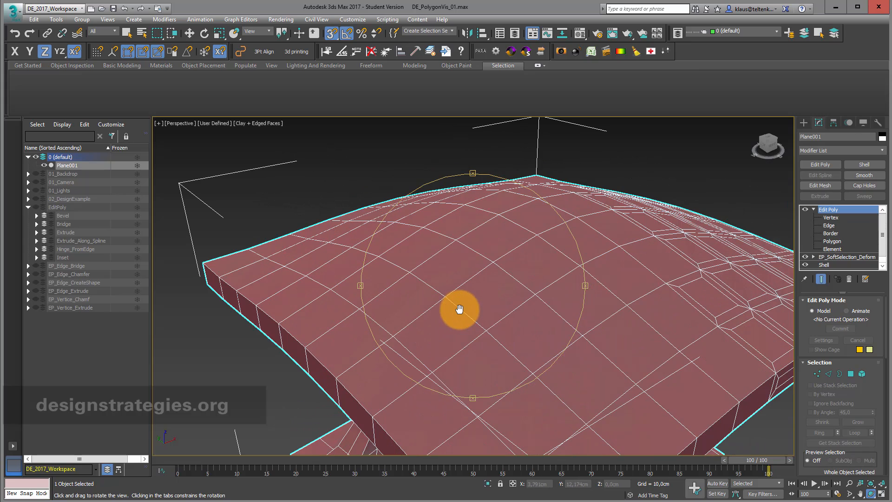
left_click(832, 241)
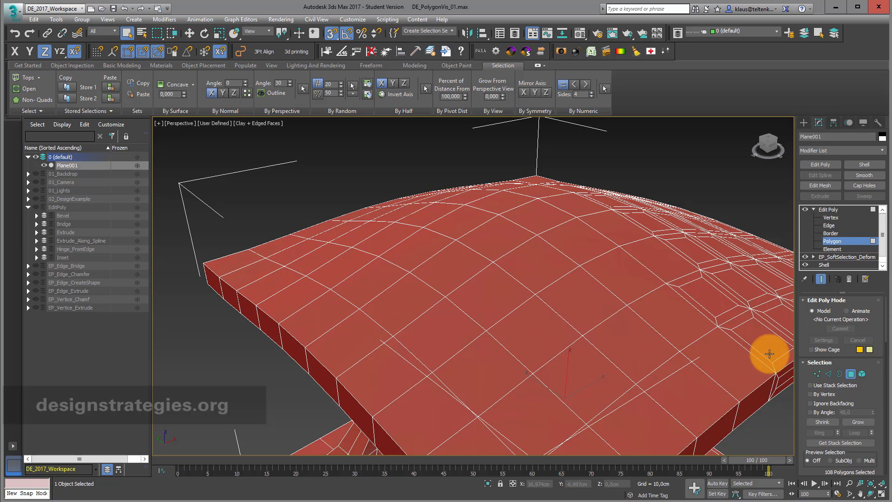
left_click(465, 302)
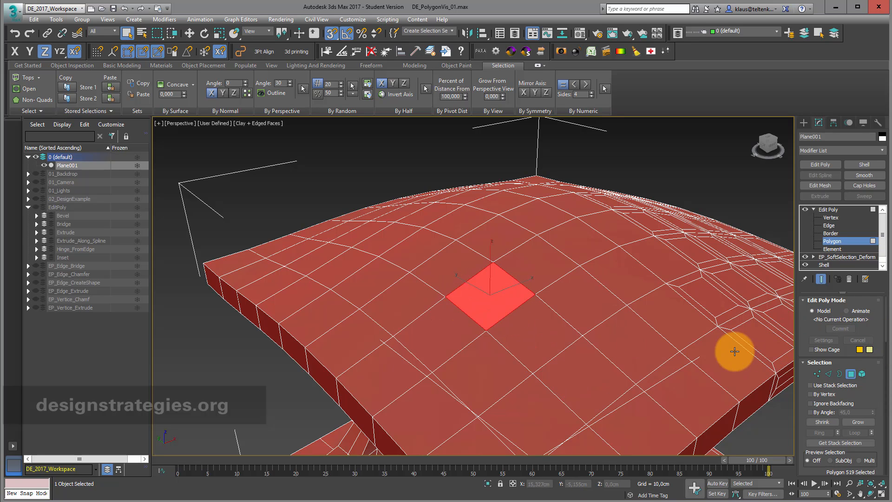
Apply Hinge From Edge to the selected polygon about its front edge, with an angle of 24.5 and 1 segment
left_click_drag(868, 392, 868, 212)
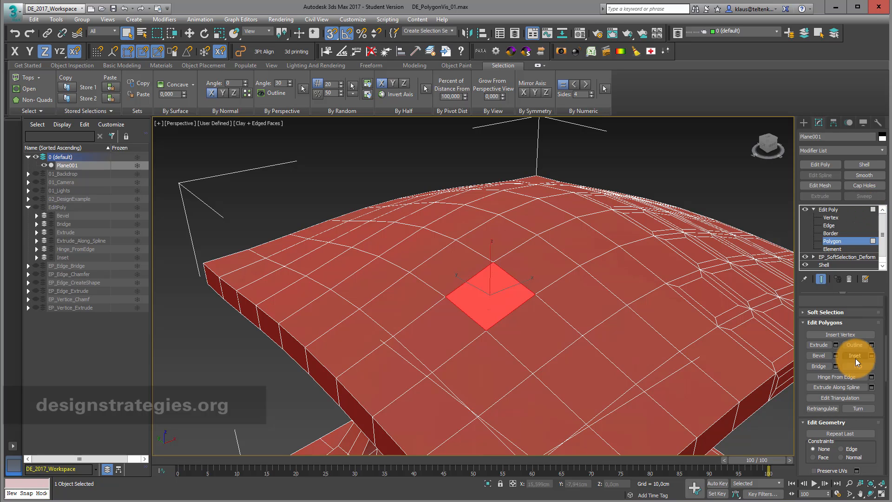
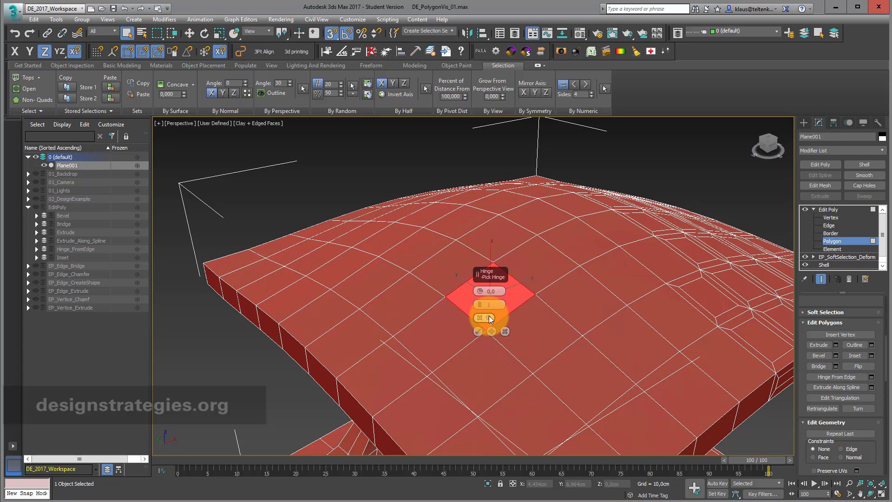
left_click(488, 318)
left_click(508, 314)
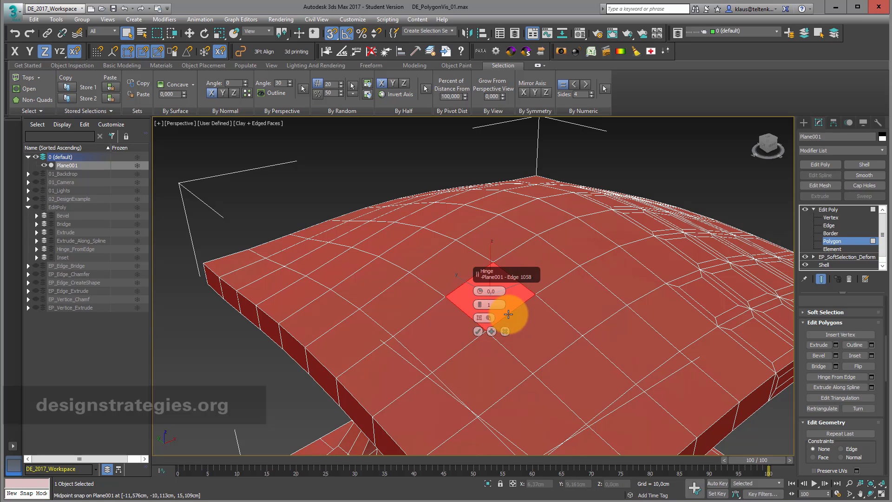
left_click_drag(481, 290, 472, 267)
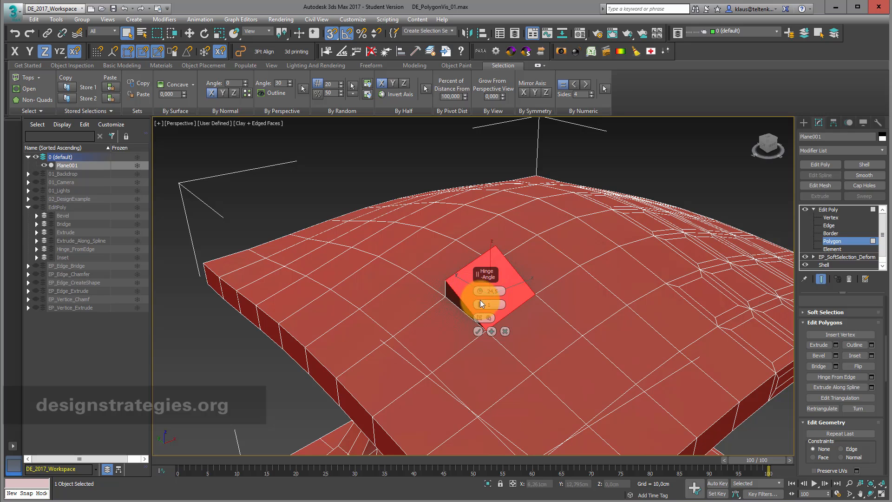
mouse_move(480, 304)
left_mouse_down()
mouse_move(480, 291)
mouse_move(478, 313)
left_mouse_up()
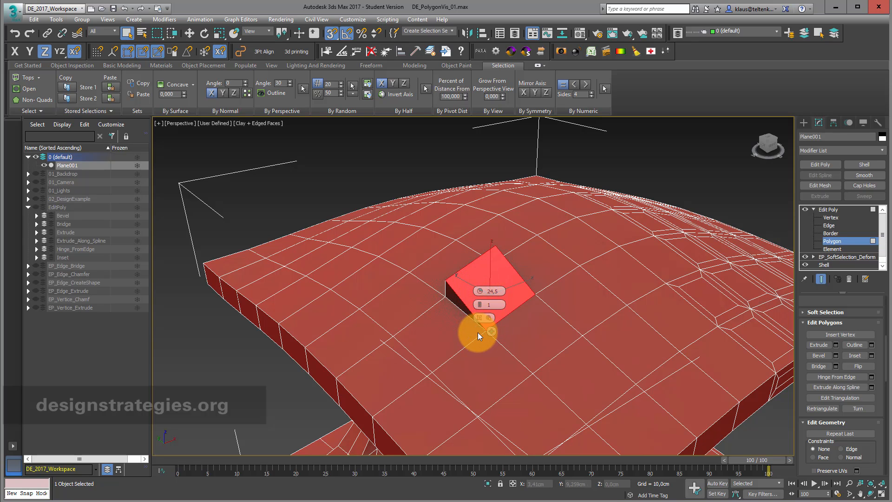
left_click(478, 336)
Undo the single-polygon hinge and extend the selection to a row of four adjacent polygons on the upper slab
left_click(35, 53)
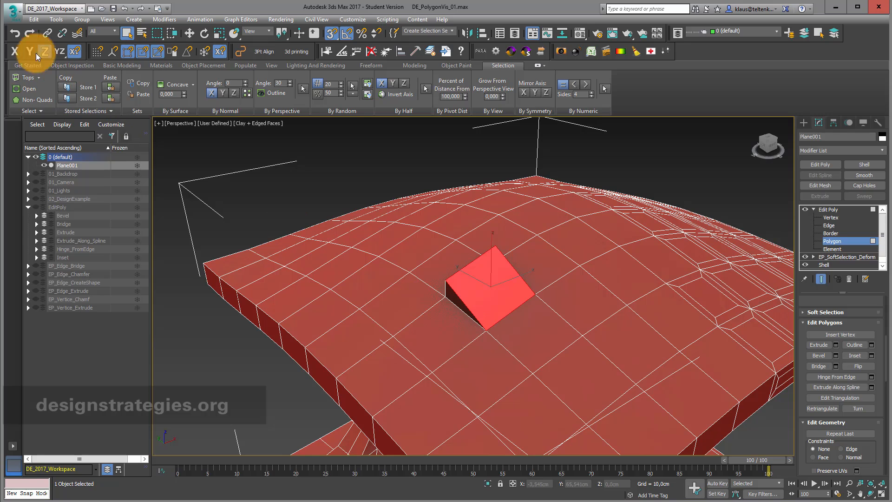
left_click(125, 11)
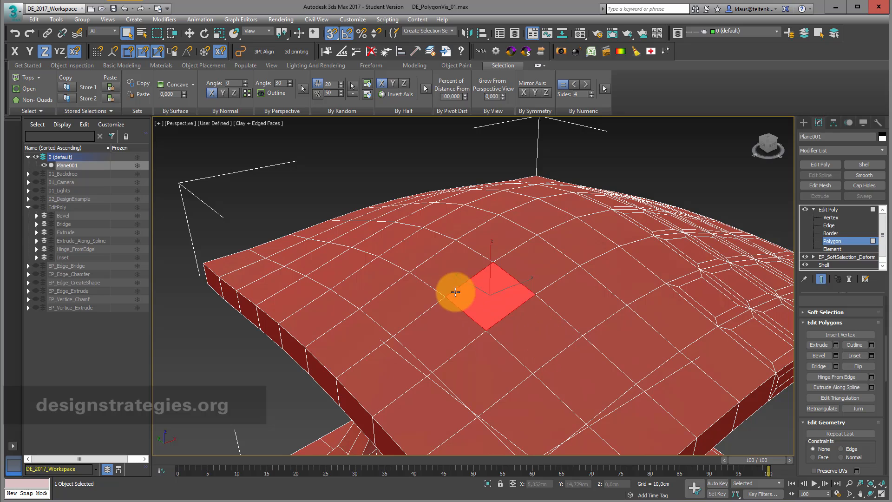
left_click(453, 268, "ctrl")
left_click(412, 240, "ctrl")
left_click(381, 235, "ctrl")
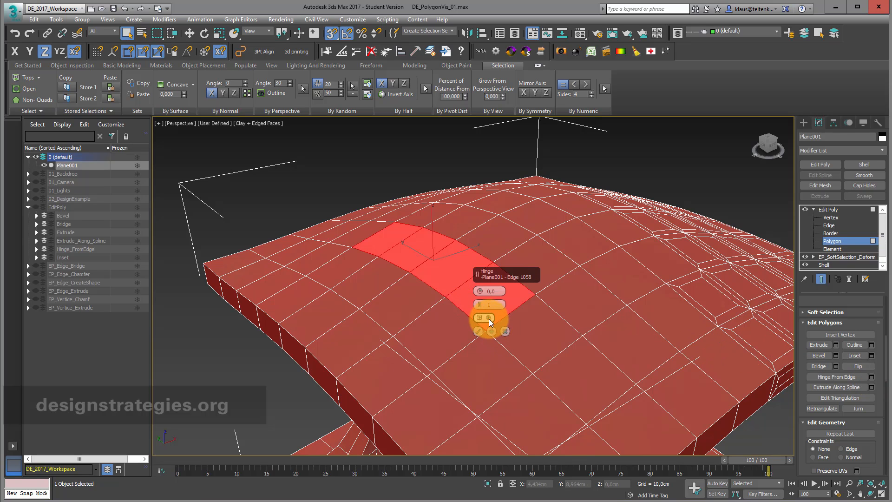
Preview a hinge of the four-polygon strip about its front short edge at 11.5, cancel it and restart Hinge From Edge
left_click(488, 318)
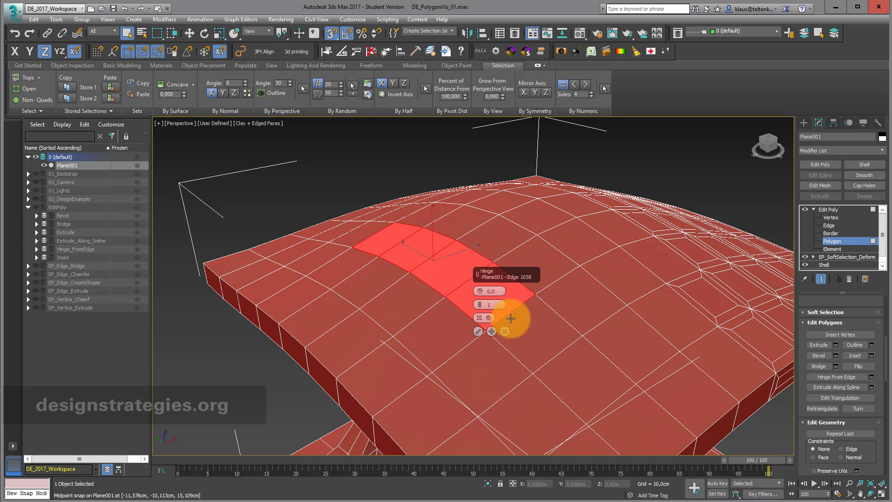
mouse_move(480, 289)
left_mouse_down()
mouse_move(480, 271)
mouse_move(481, 302)
mouse_move(481, 277)
left_mouse_up()
left_click(505, 331)
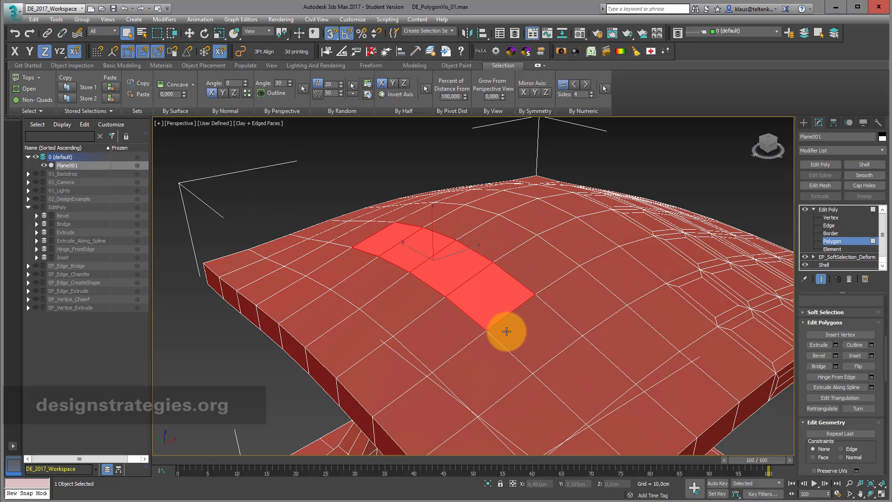
left_click(871, 378)
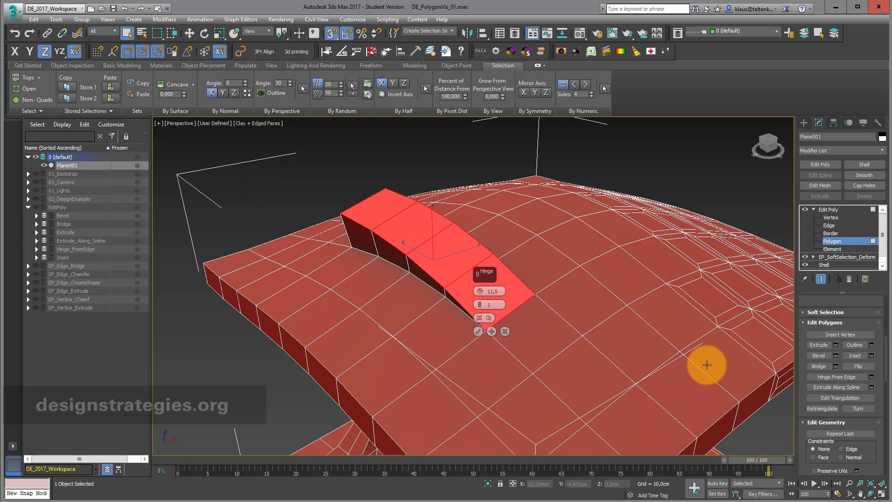
Try several different mesh edges around the strip as the hinge axis at an angle of 11.5, and apply the hinge
left_click(489, 318)
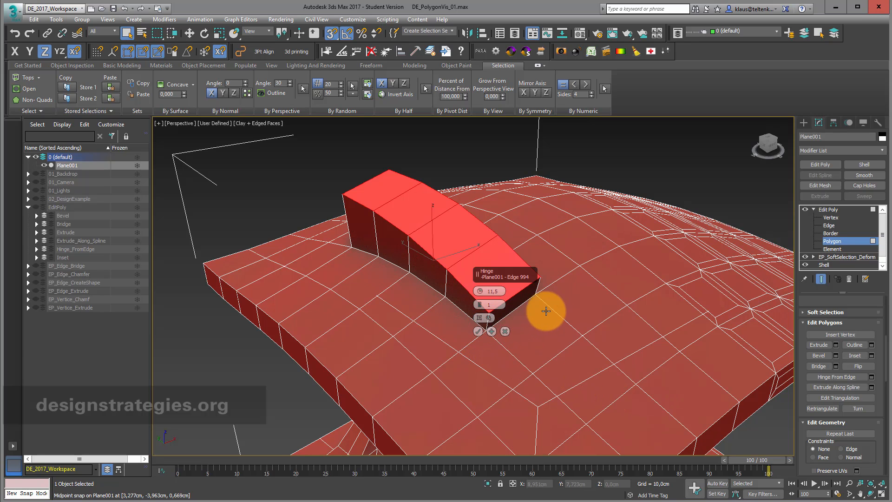
left_click(483, 319)
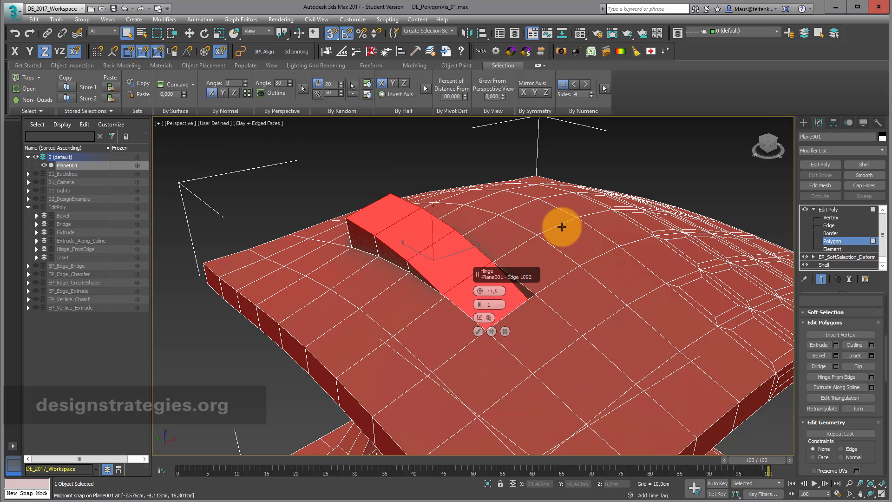
left_click(486, 320)
left_click(347, 302)
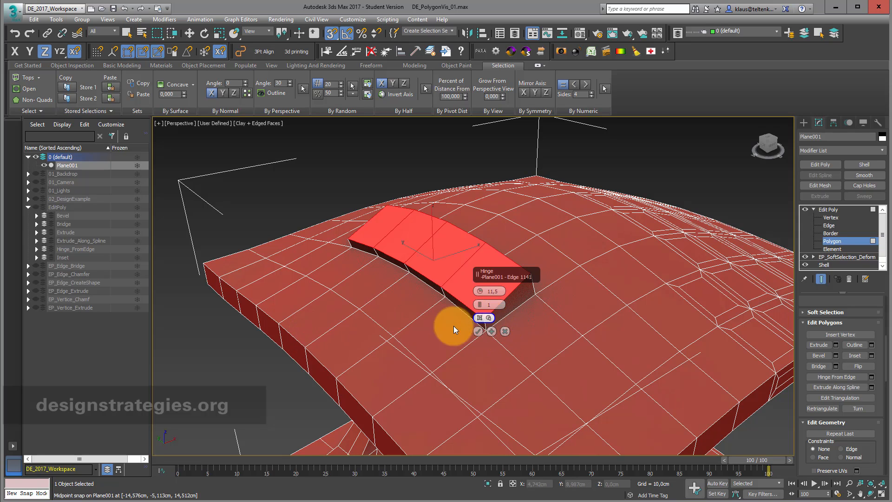
left_click(298, 342)
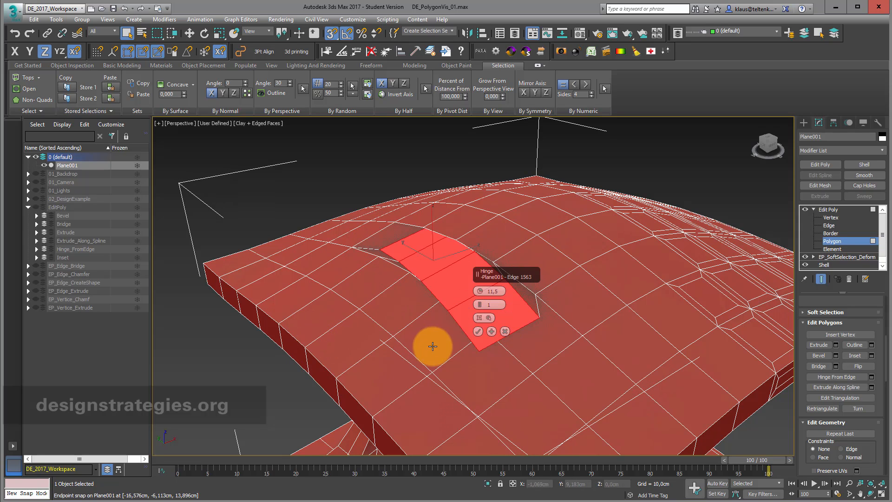
left_click(478, 331)
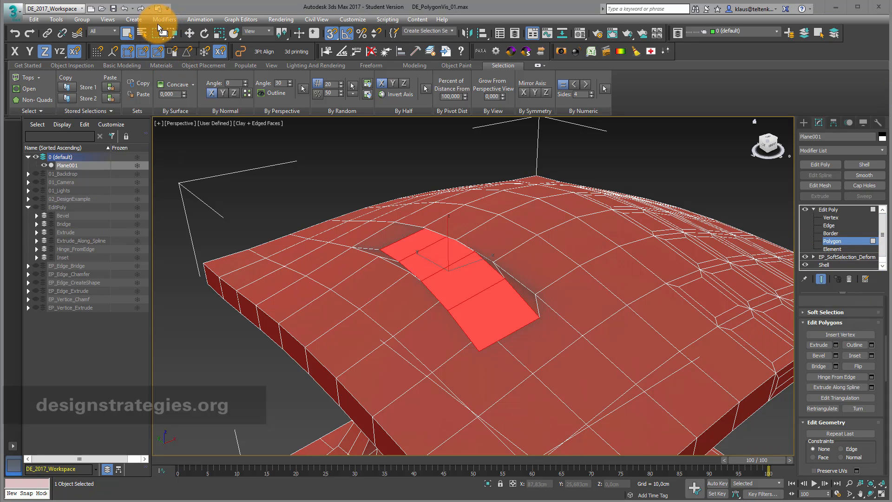
Undo the last hinge edge change on the four-polygon strip
left_click(127, 13)
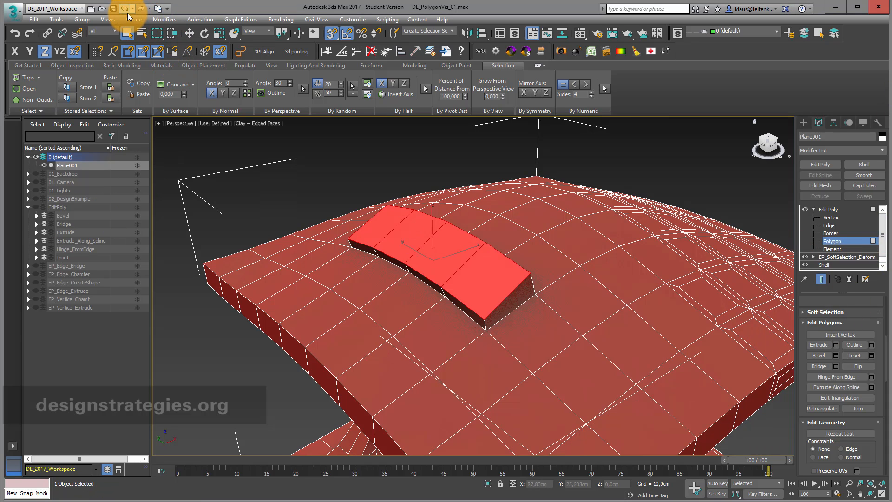
scroll(229, 208, "down", 5)
middle_click_drag(254, 207, 275, 208)
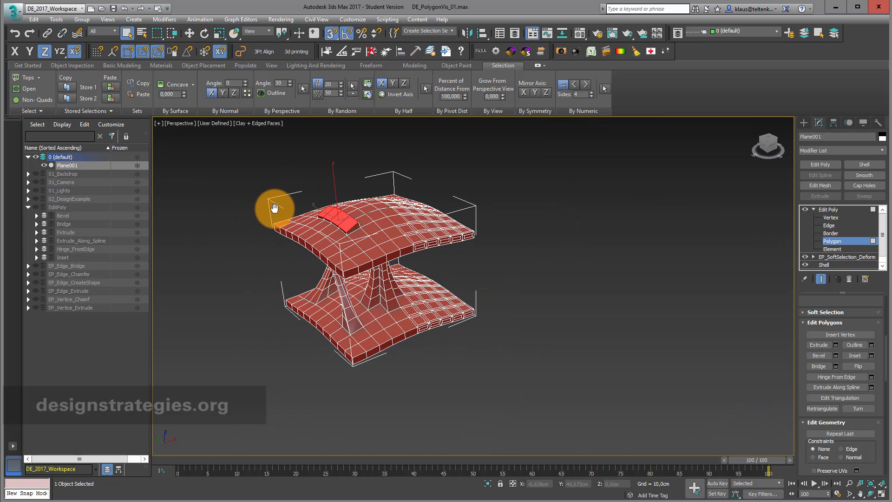
scroll(277, 205, "up", 5)
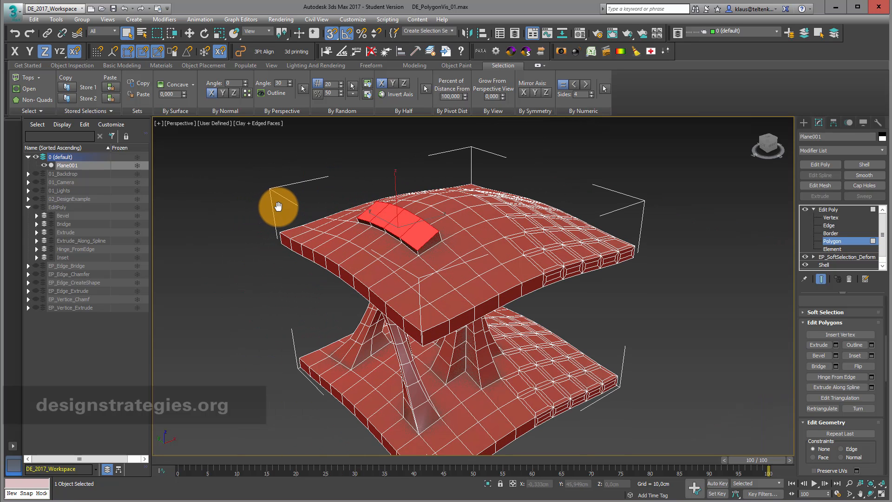
Show the EditPoly and Hinge_FromEdge layers and examine the example roof built with hinged polygon strips
left_click(36, 208)
left_click(44, 249)
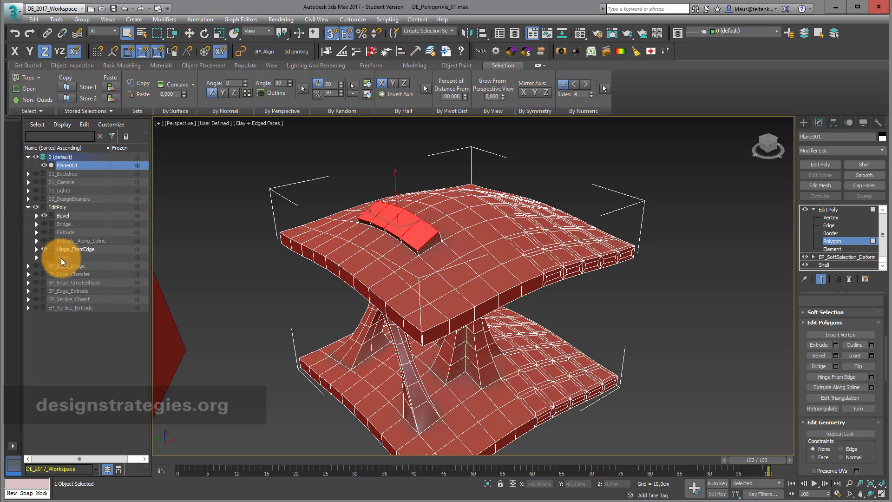
middle_click_drag(277, 316, 541, 287)
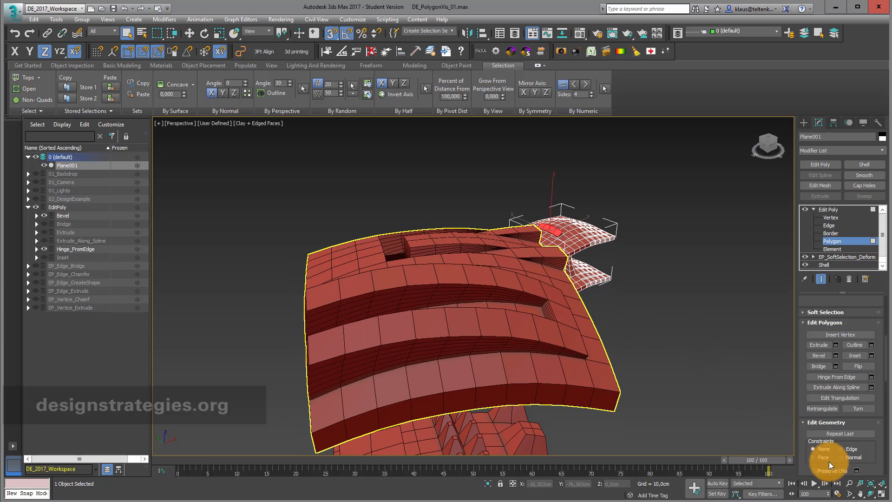
left_click(871, 494)
left_click_drag(510, 354, 731, 414)
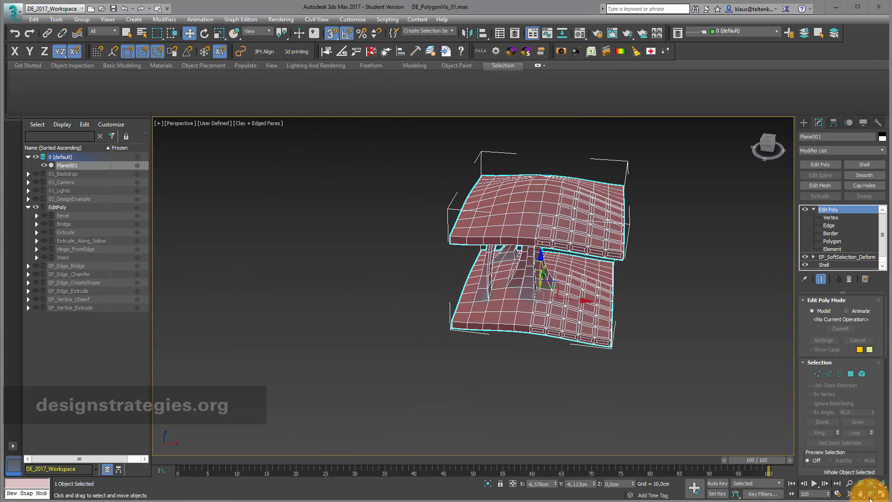
Return to the Polygon level of the slabs' Edit Poly modifier with no polygons selected, and bring the Edit Polygons commands into view
left_click(871, 494)
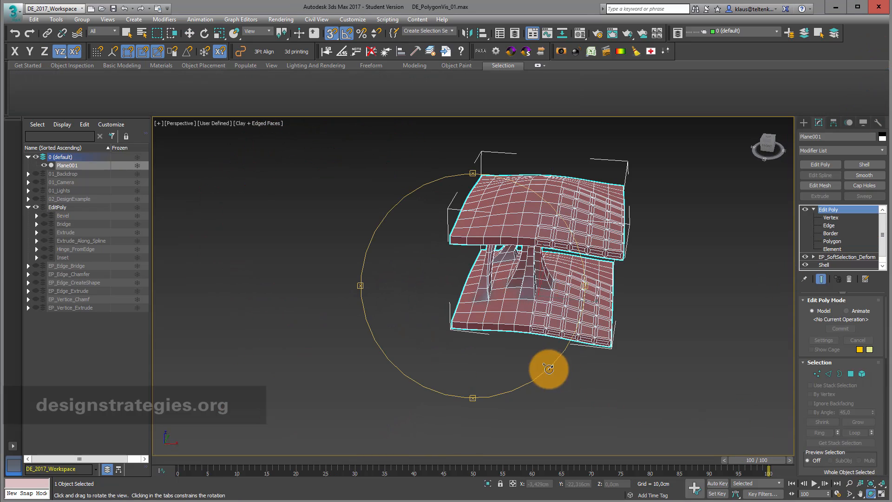
left_click_drag(547, 364, 468, 350)
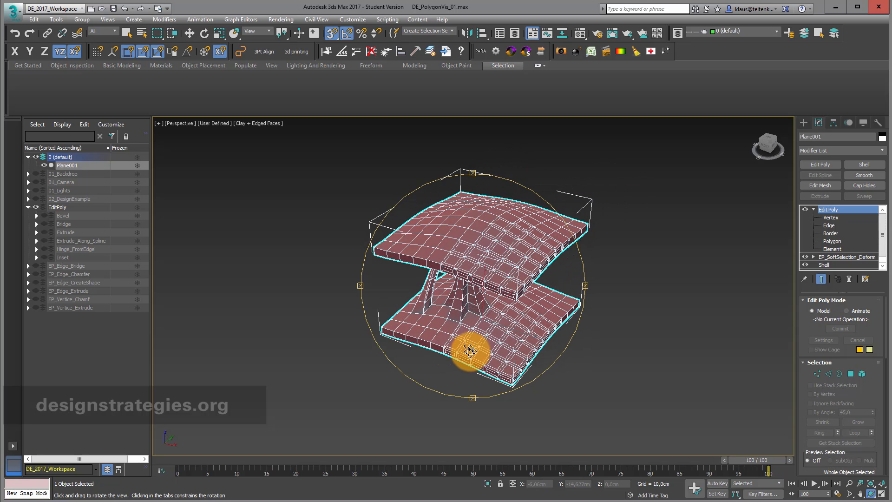
left_click(834, 242)
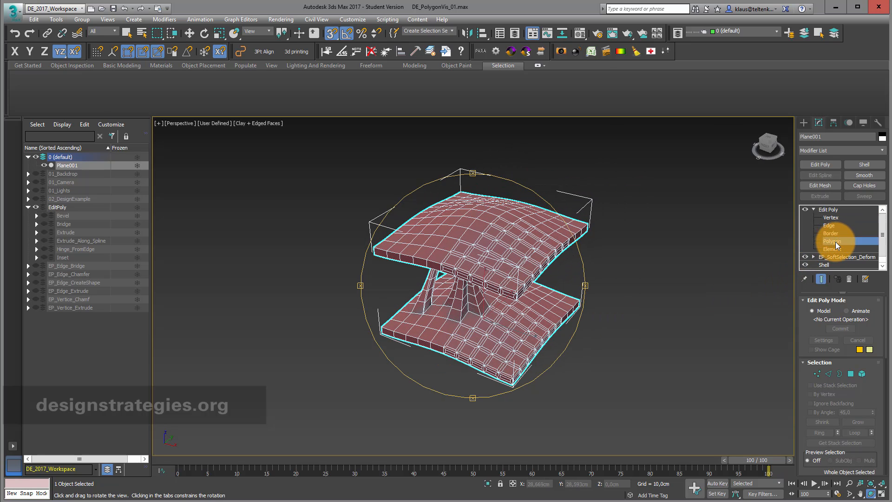
left_click(579, 282)
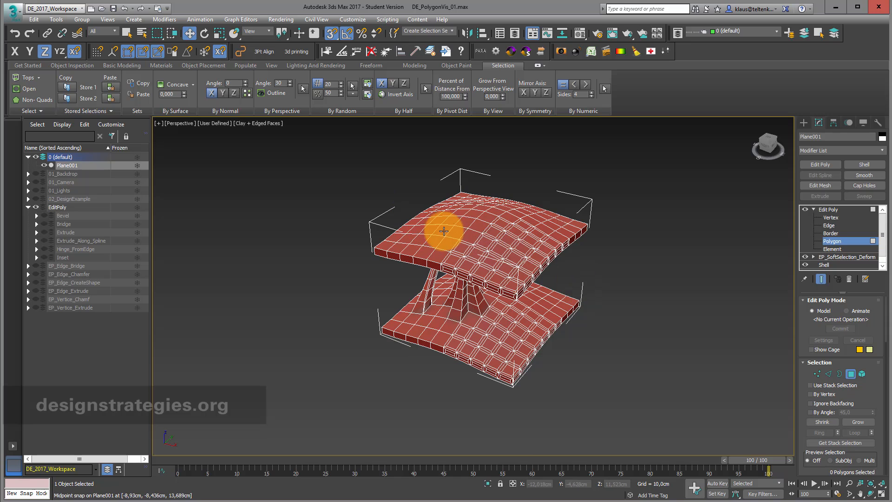
scroll(442, 225, "up", 5)
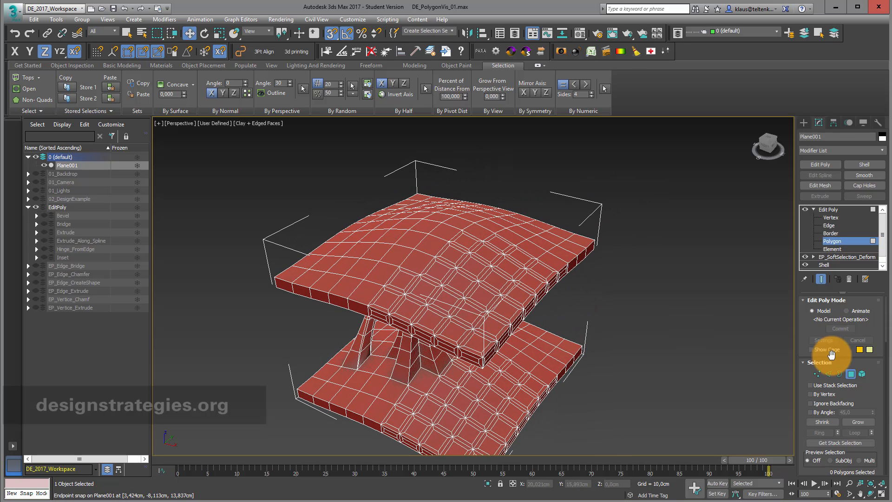
left_click_drag(876, 386, 878, 215)
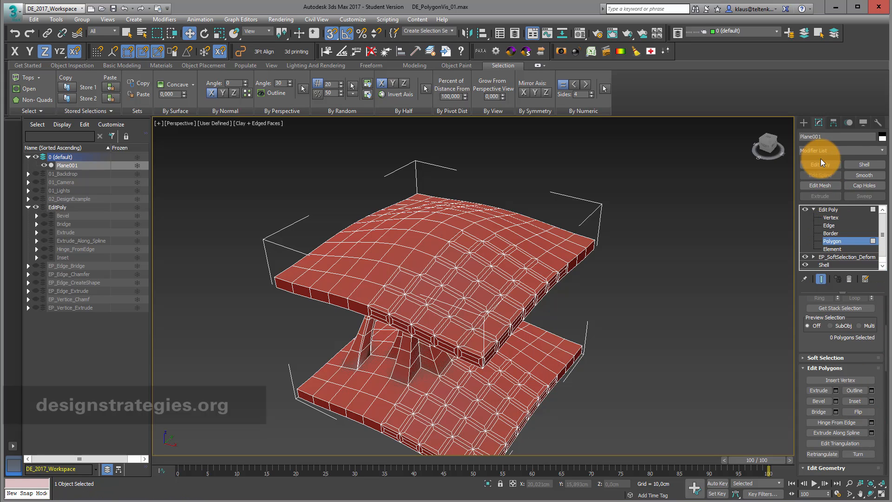
Draw an open, curved S-shaped line on the ground beside the slabs with four points
left_click(804, 123)
left_click(816, 137)
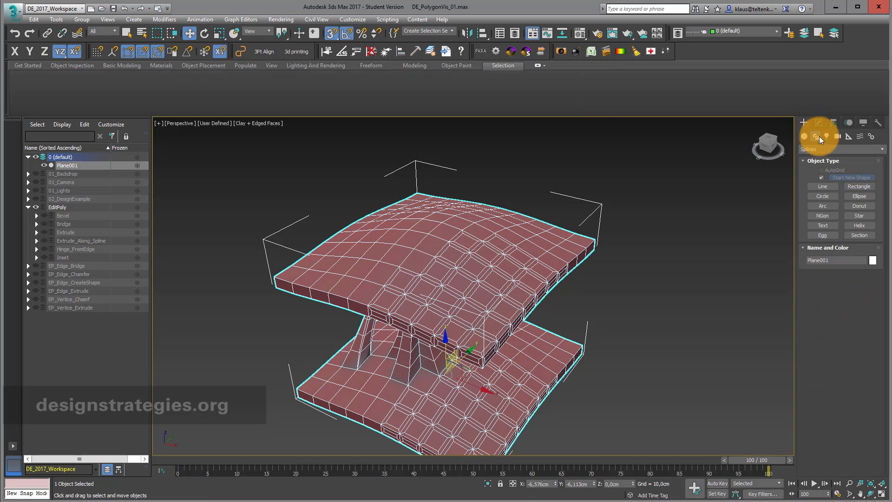
left_click(823, 186)
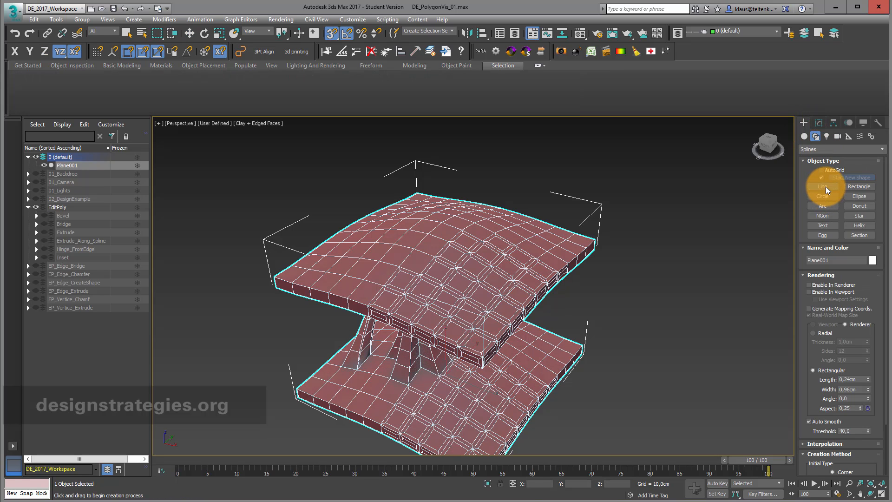
left_click(803, 275)
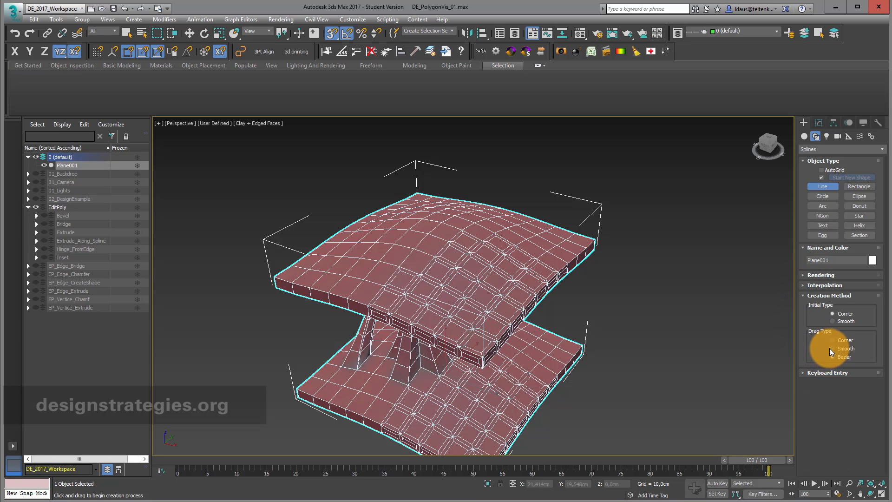
left_click(698, 214)
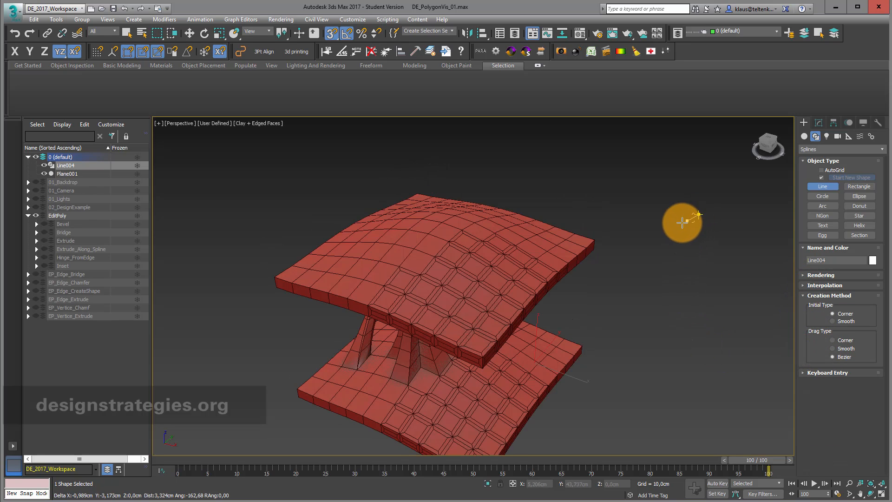
left_click(679, 243)
left_click(710, 280)
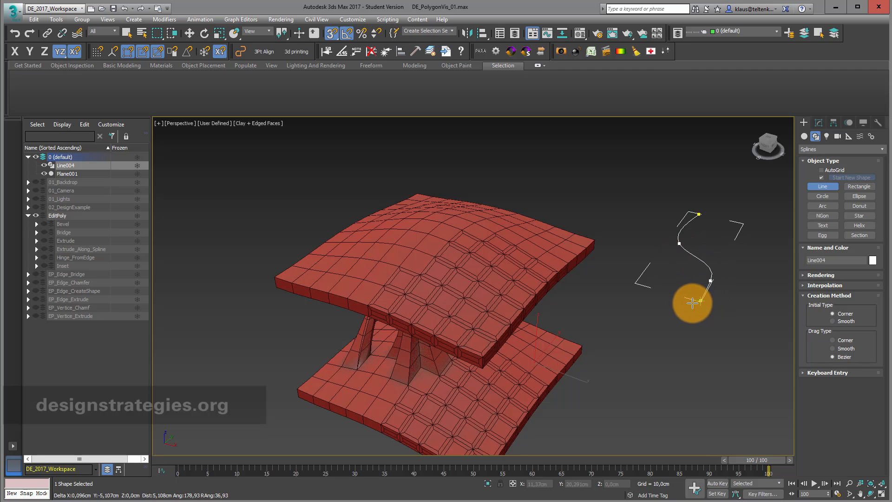
left_click(701, 301)
right_click(701, 302)
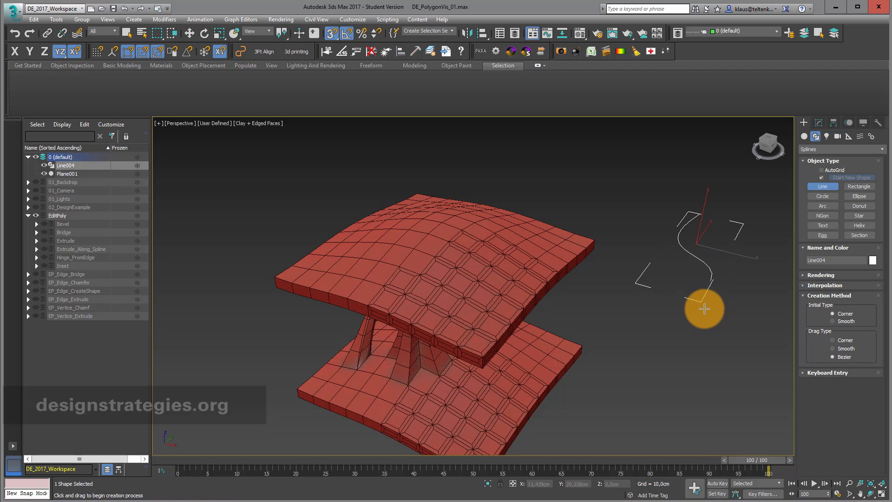
Select the slabs again and return to the Polygon level of their Edit Poly modifier
left_click(193, 32)
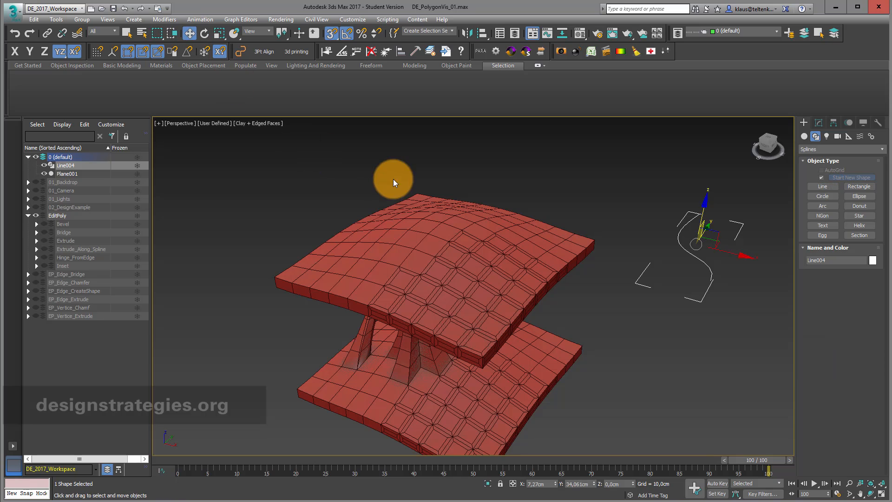
left_click(422, 237)
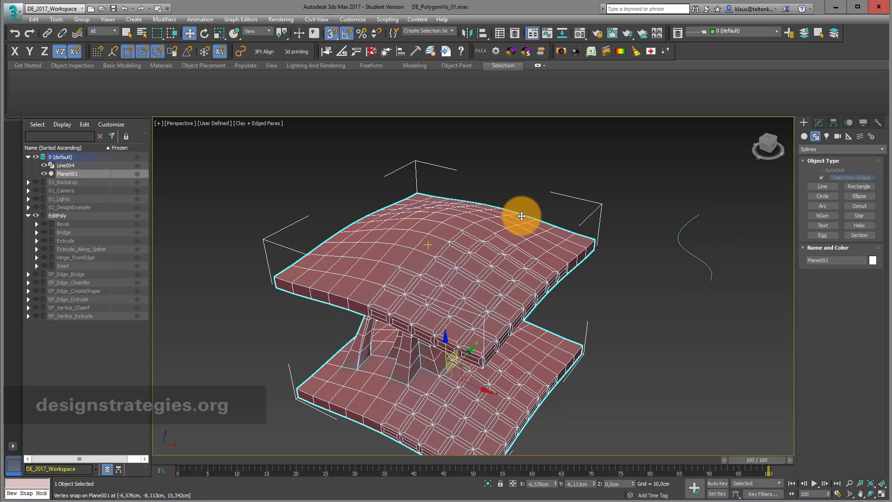
left_click(818, 121)
left_click(832, 241)
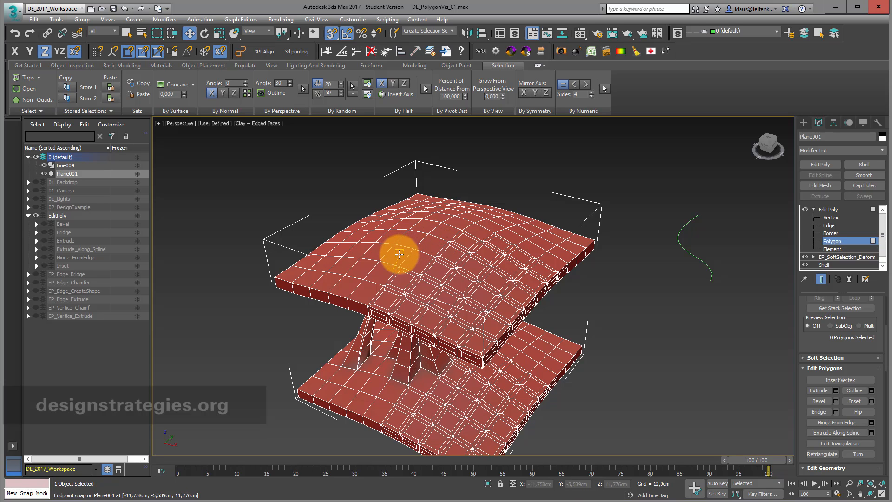
Select a closed ring of ten polygons on the upper slab's top, plus single polygons near its corner and back edge
left_click(399, 253)
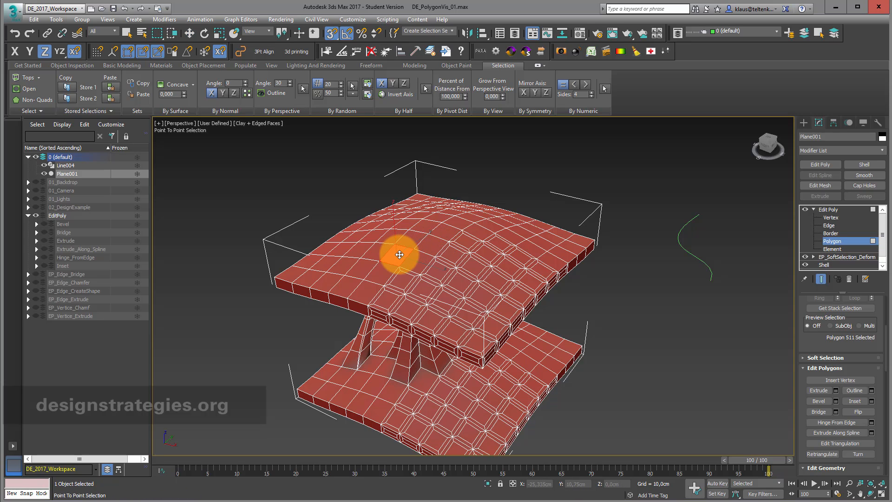
left_click(427, 217)
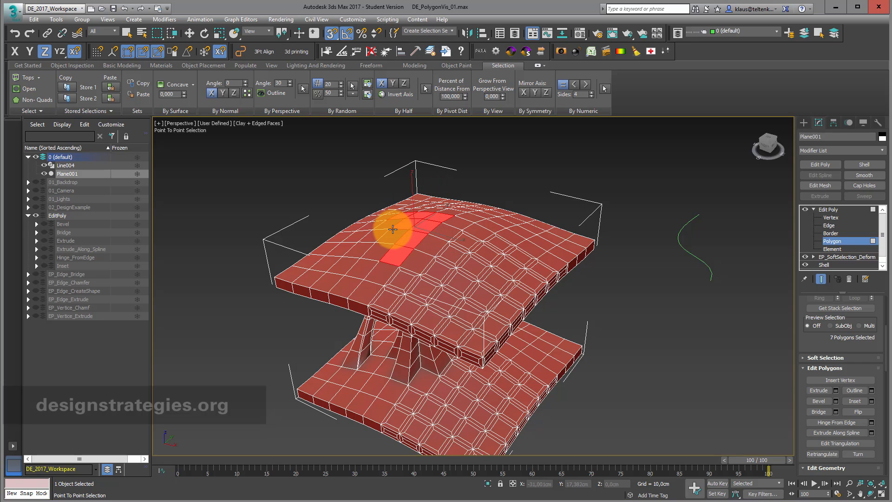
left_click(379, 249)
key("w")
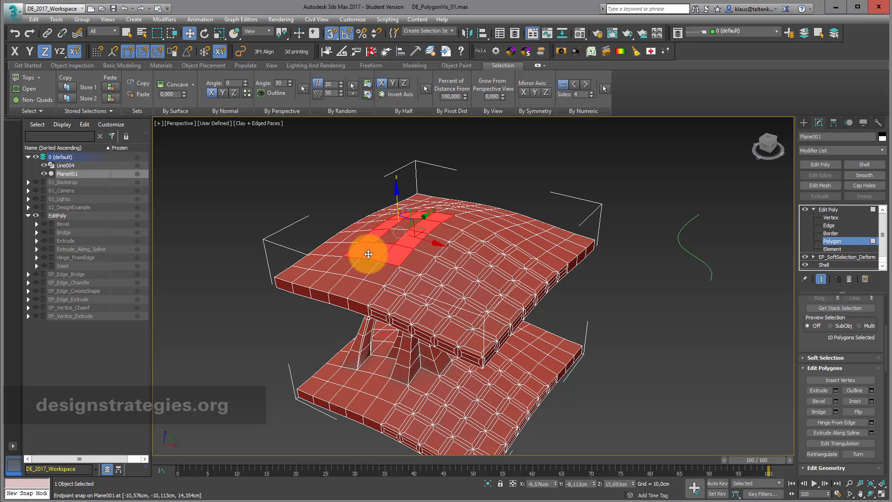
left_click(312, 278, "ctrl")
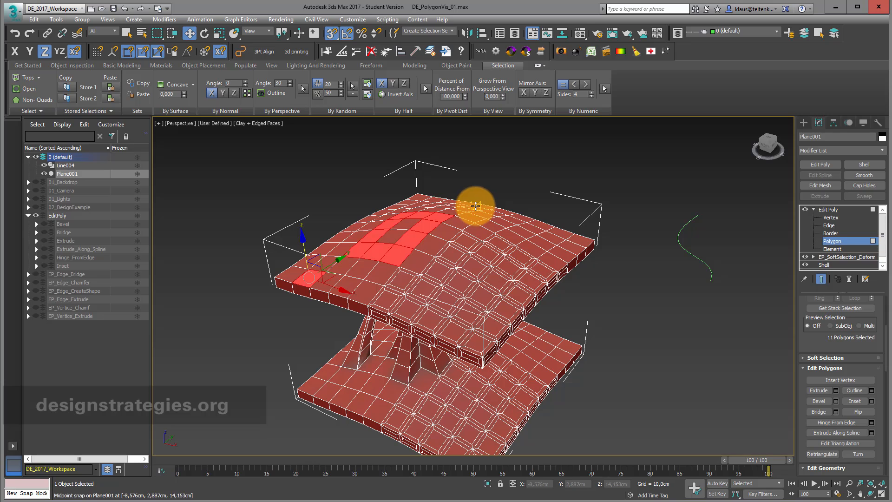
Extrude the selected polygons along the drawn spline with 7 segments, taper curve -2.0 and twist 0.0, and apply it
left_click(872, 433)
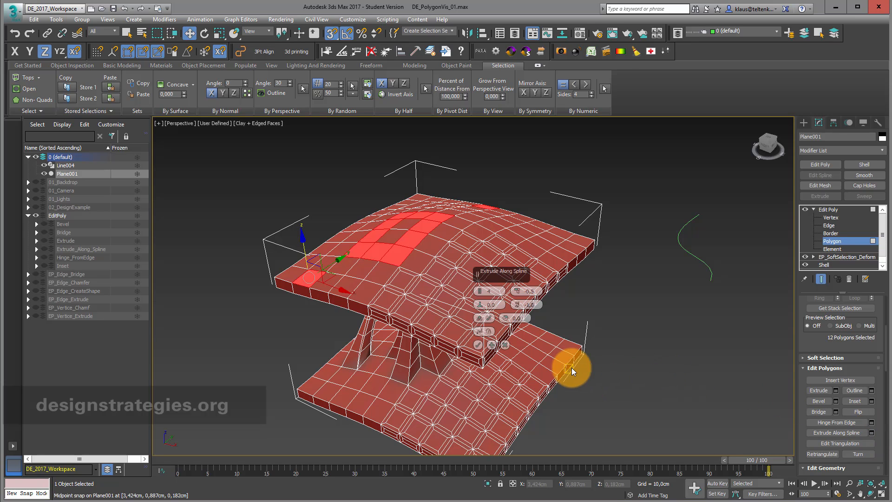
left_click(483, 330)
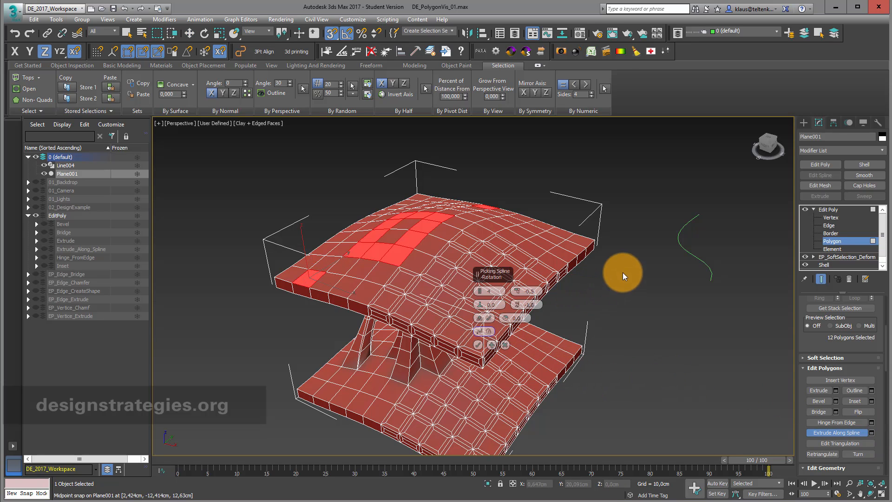
left_click(685, 248)
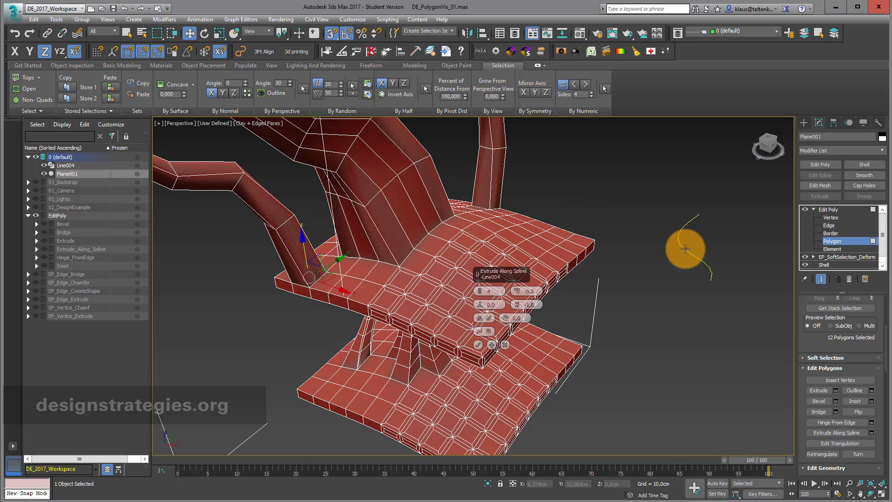
scroll(579, 262, "down", 3)
middle_click_drag(579, 262, 599, 294)
scroll(522, 267, "up", 4)
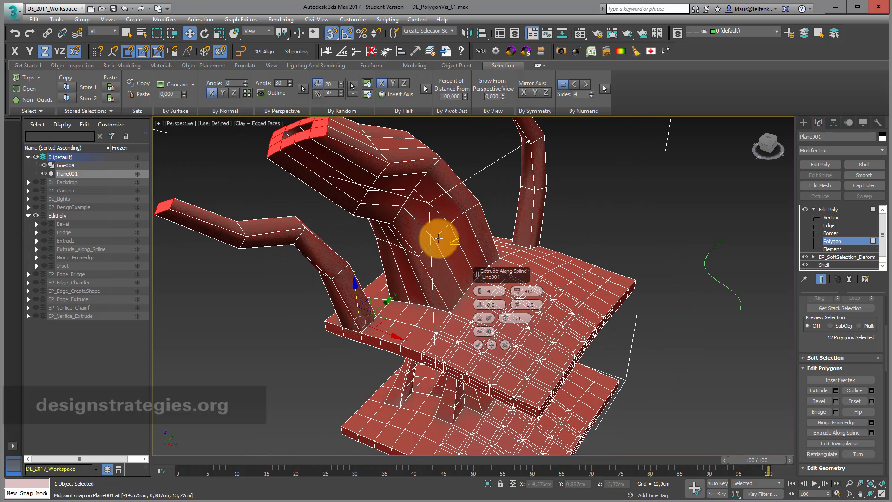
scroll(453, 233, "down", 2)
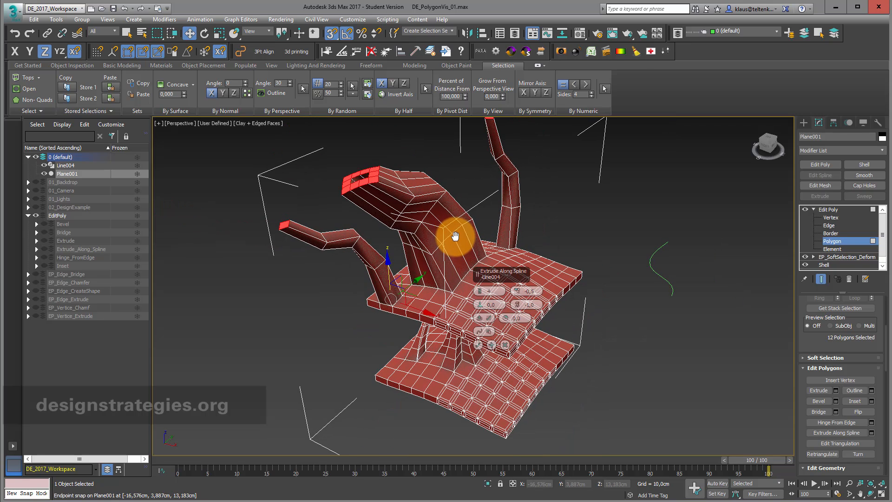
scroll(446, 209, "down", 2)
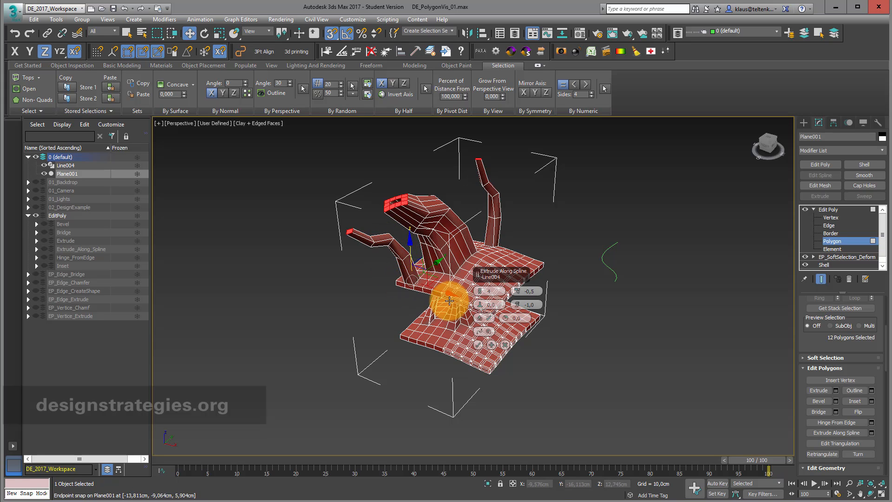
left_click_drag(481, 291, 516, 291)
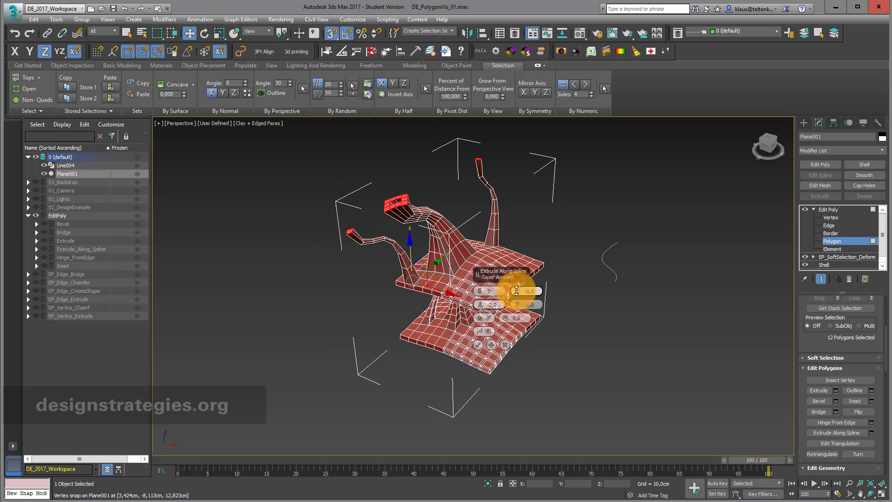
left_click(477, 344)
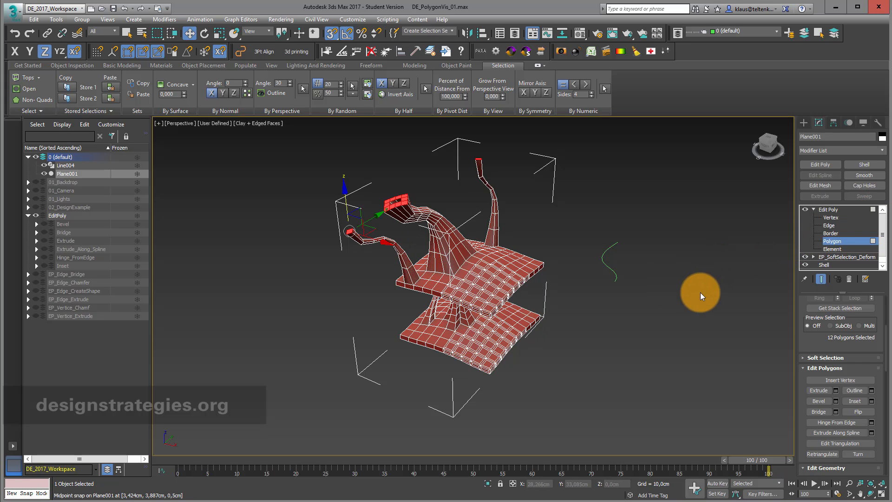
Smooth the slabs with an OpenSubdiv modifier at 3 iterations and turn off the edged-faces display
key("x")
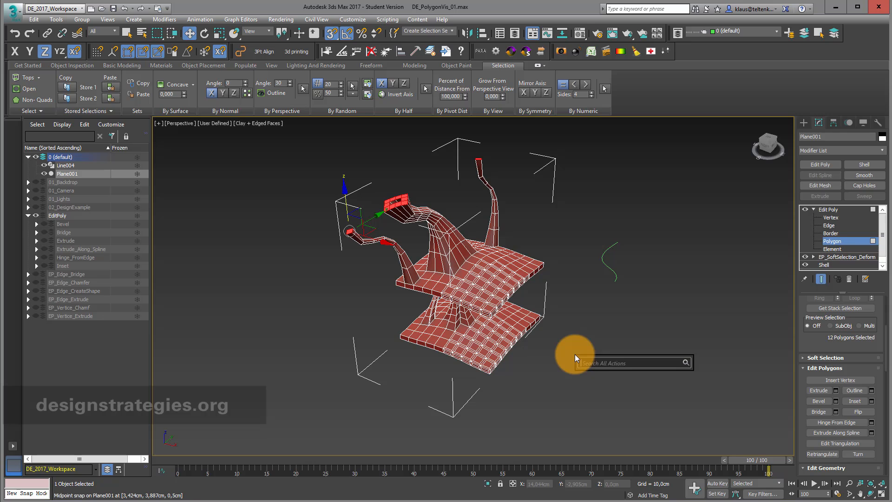
type("ope")
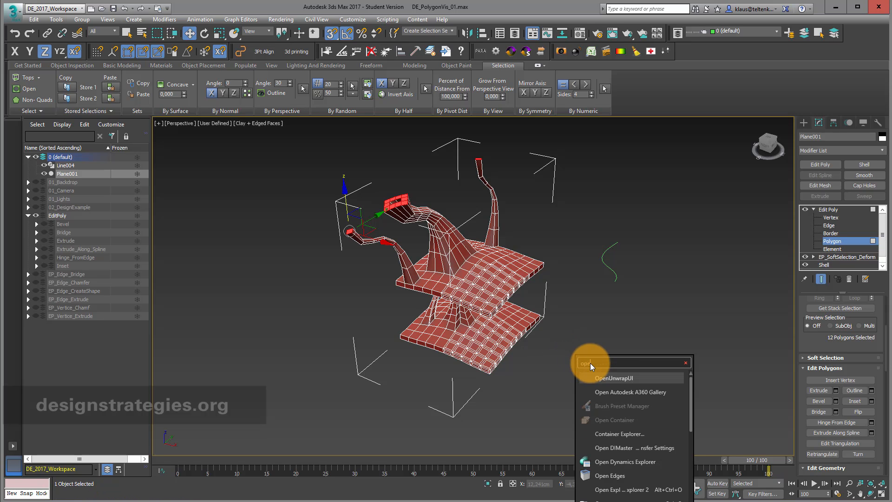
type("ns")
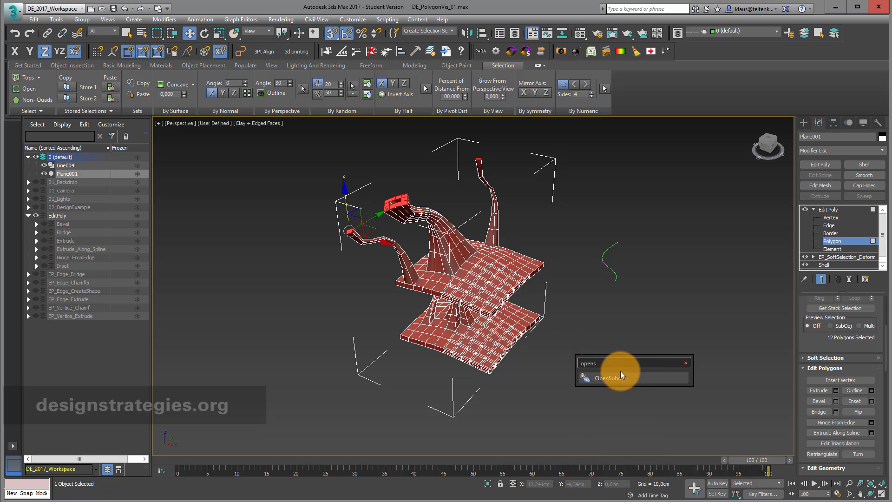
left_click(624, 382)
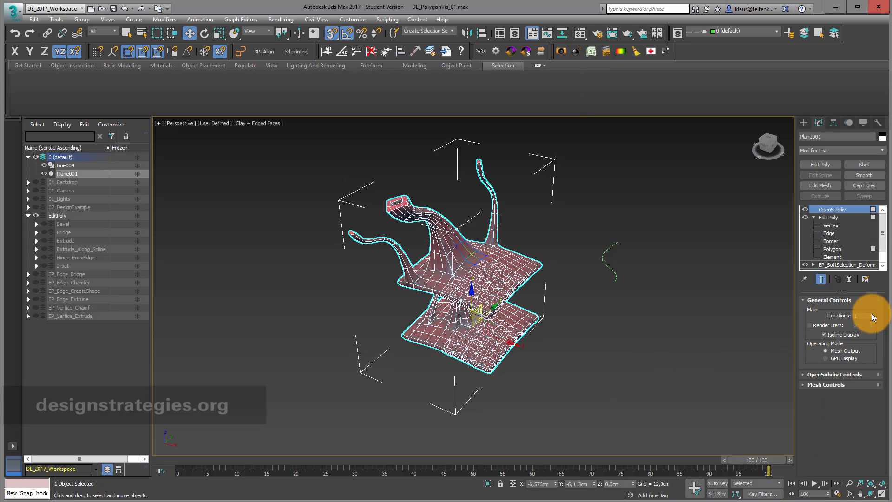
left_click(871, 314)
left_click(871, 314)
key("F4")
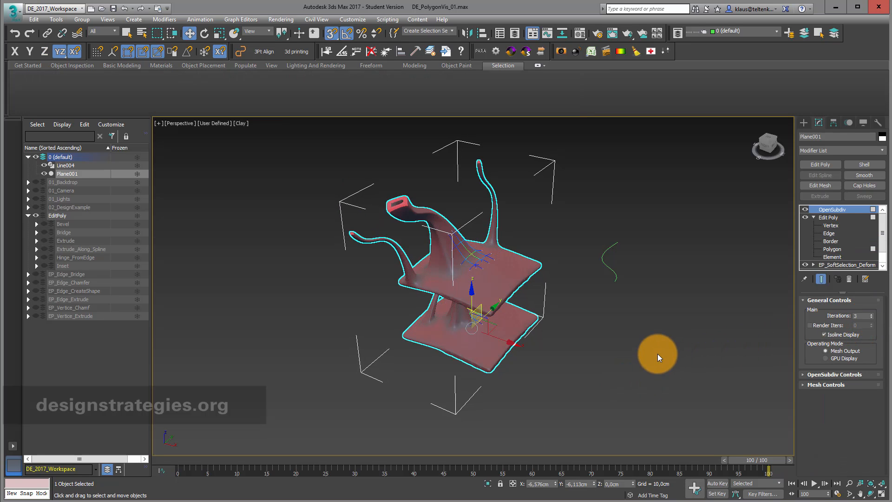
scroll(454, 256, "up", 6)
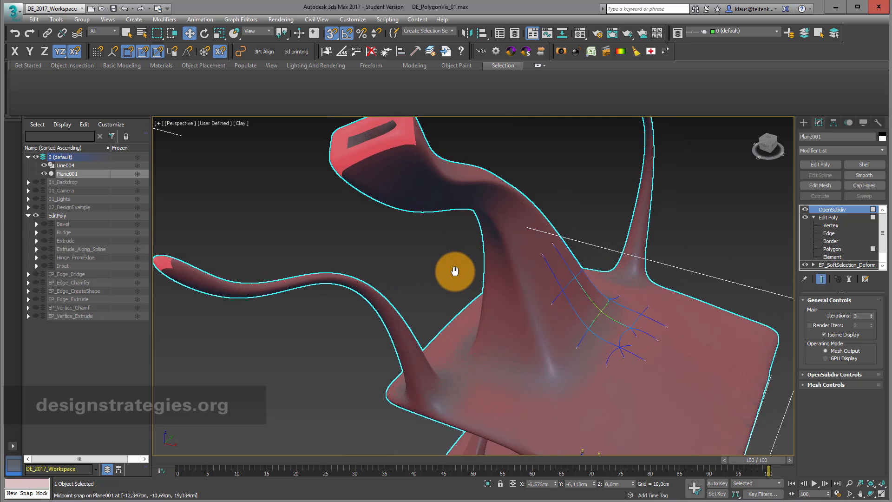
Show the Extrude_Along_Spline layer and examine its example models together with their path splines
scroll(454, 271, "down", 5)
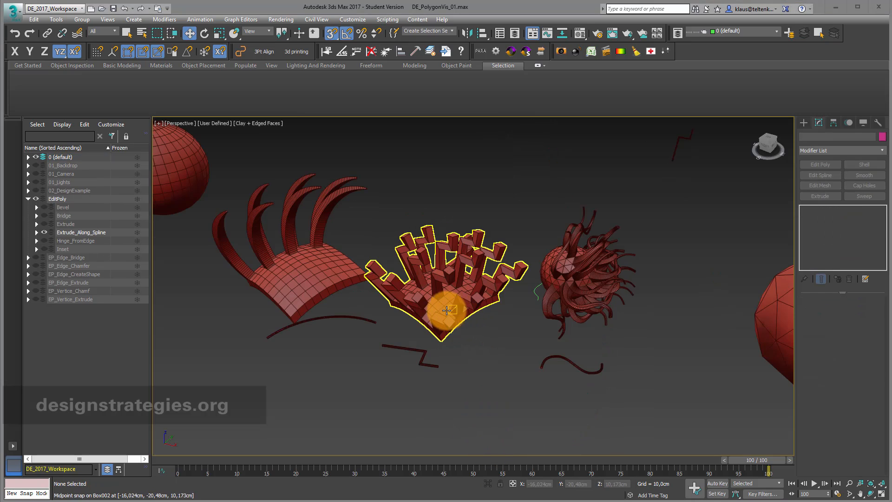
scroll(438, 295, "up", 5)
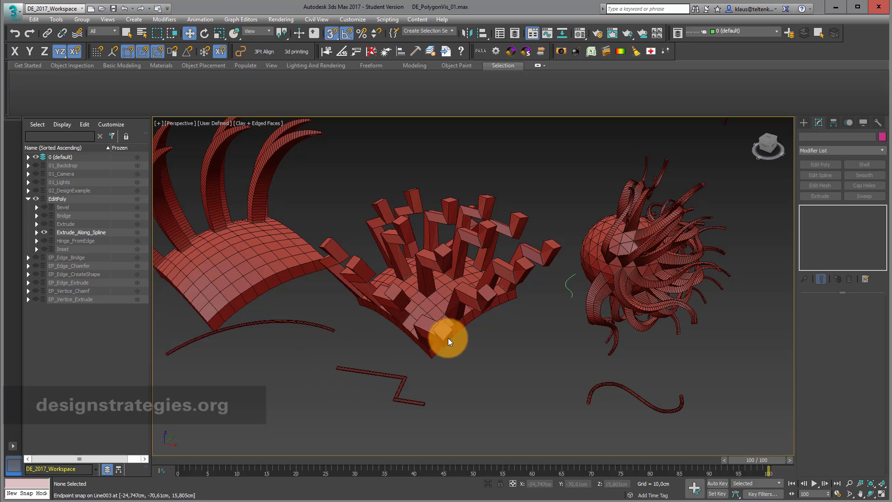
scroll(489, 294, "down", 4)
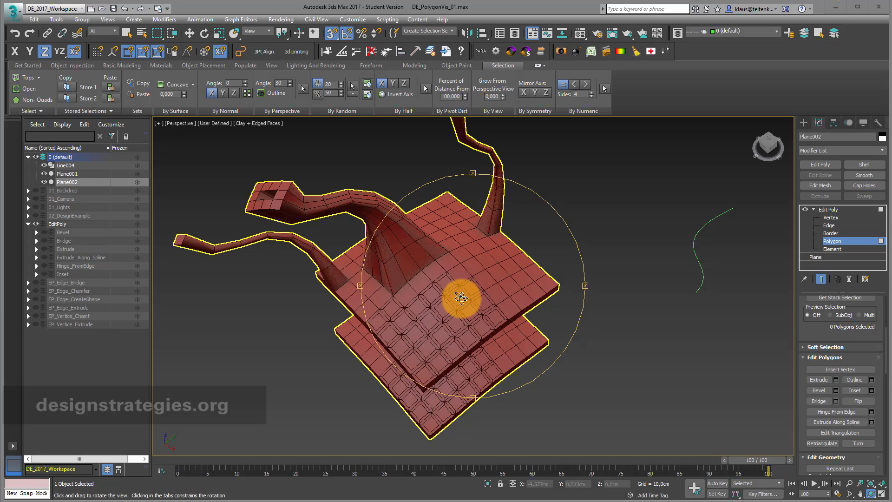
Draw a plane about 11.2 by 11.4 cm in the free area beside the slabs and add an Edit Poly modifier to it
mouse_move(460, 294)
left_mouse_down()
mouse_move(442, 293)
mouse_move(460, 298)
left_mouse_up()
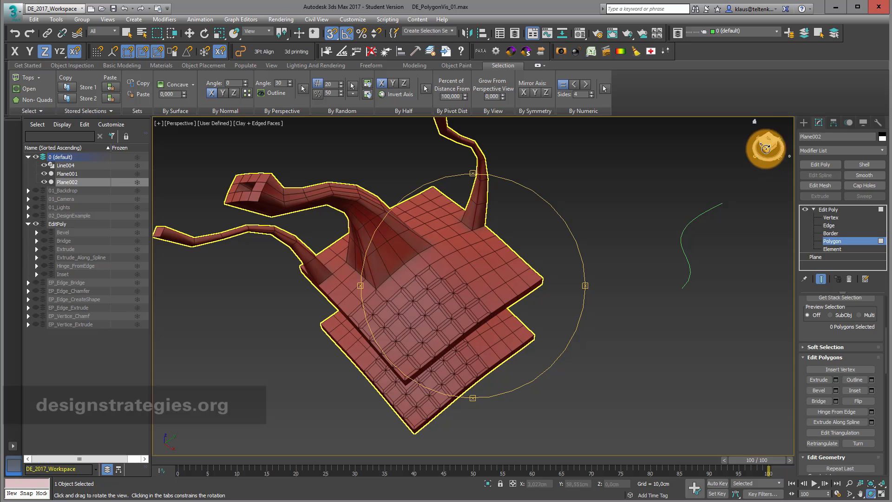
left_click(804, 122)
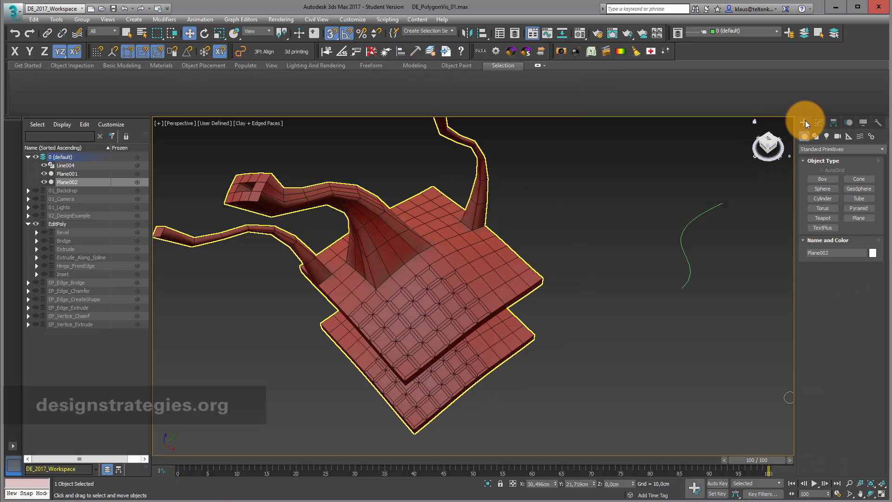
left_click(851, 217)
middle_click_drag(623, 285, 553, 281, "alt")
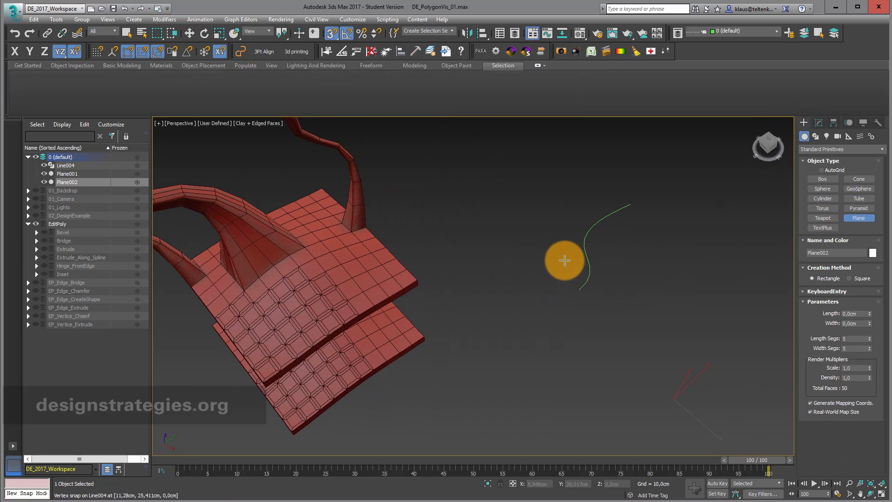
left_click_drag(565, 260, 569, 357)
left_click(813, 277)
left_click(815, 123)
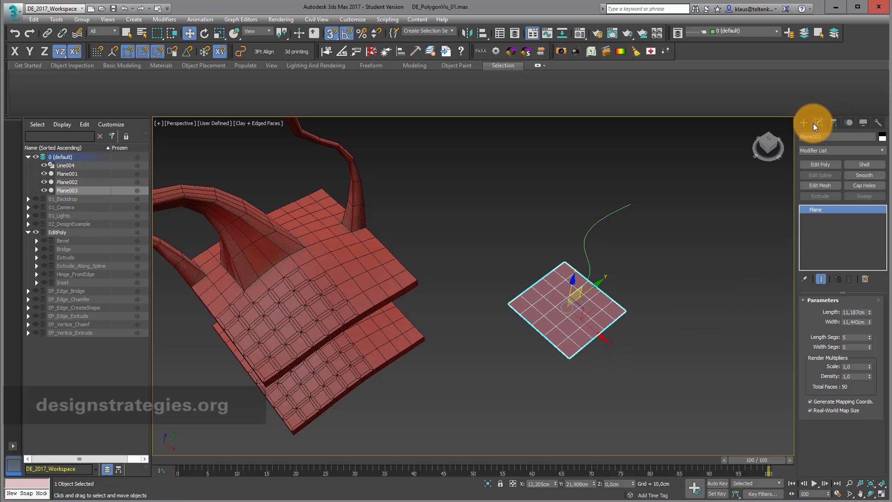
left_click(820, 165)
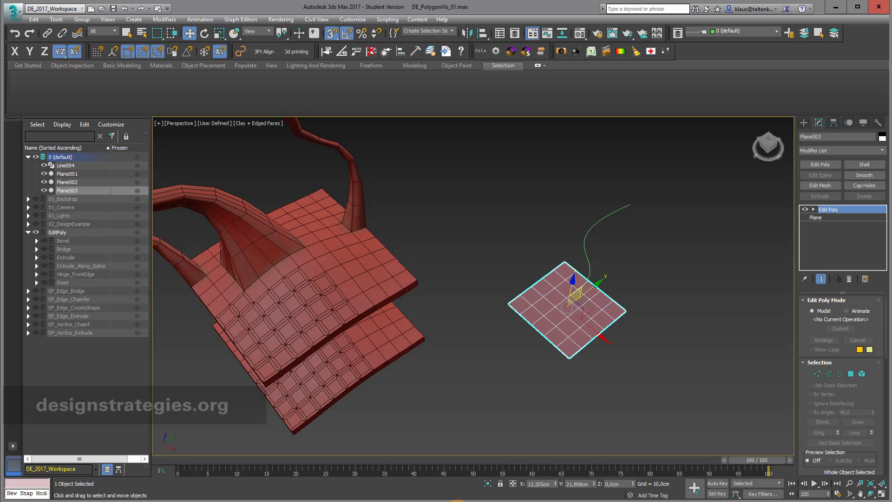
Isolate the new plane and enter the polygon level of its Edit Poly modifier
left_click(490, 482)
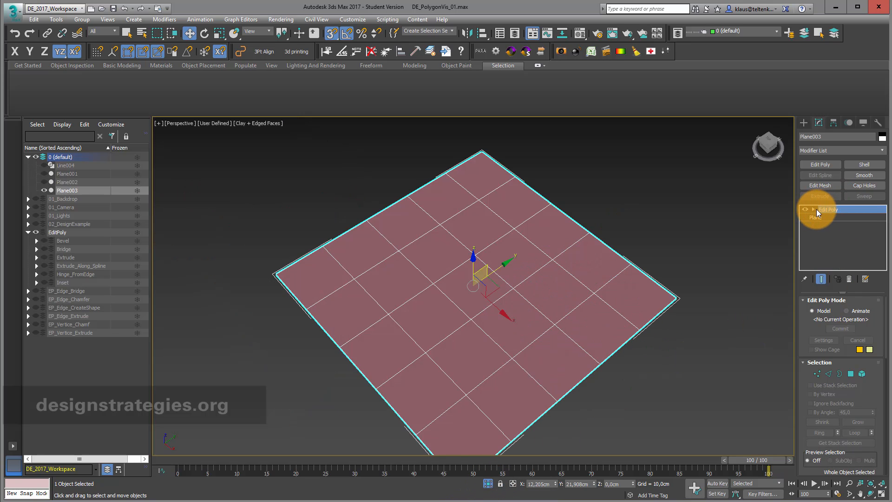
left_click(814, 210)
left_click(837, 242)
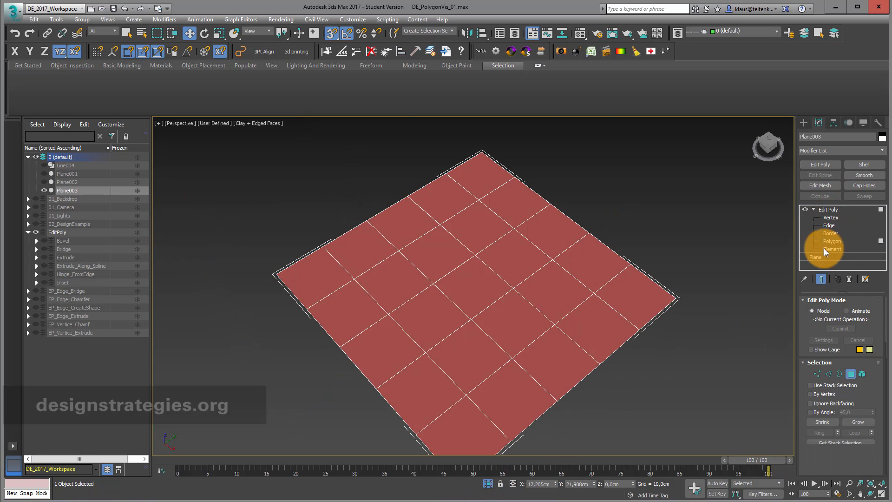
Flip the normals of three adjoining polygons at the plane's corner
left_click(636, 299)
left_click(568, 288, "ctrl")
left_click(582, 260, "ctrl")
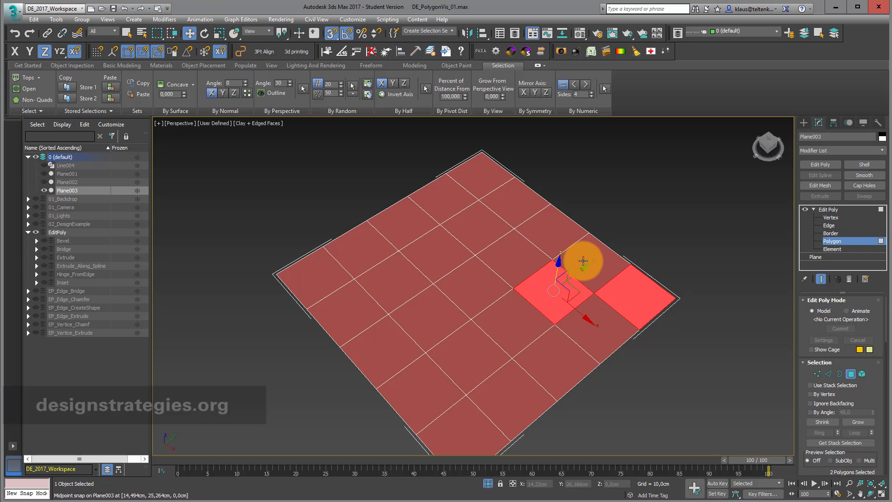
left_click_drag(872, 394, 856, 223)
left_click(863, 371)
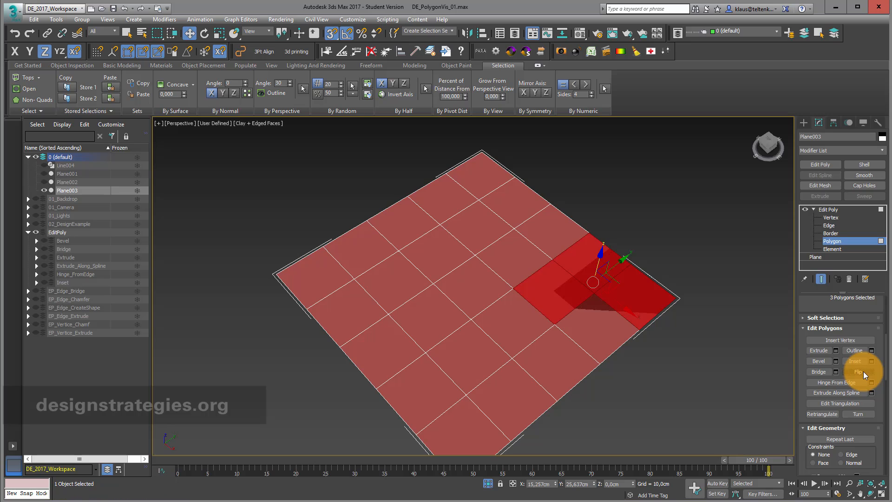
Replace the viewport's Clay style with a plain shaded display lit by default lights, and select all polygons of the plane
left_click(268, 121)
left_click(296, 132)
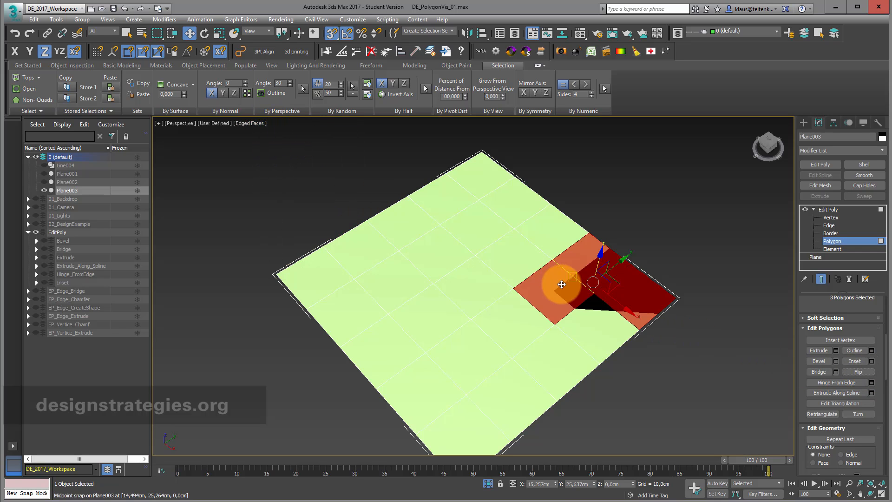
left_click(698, 397)
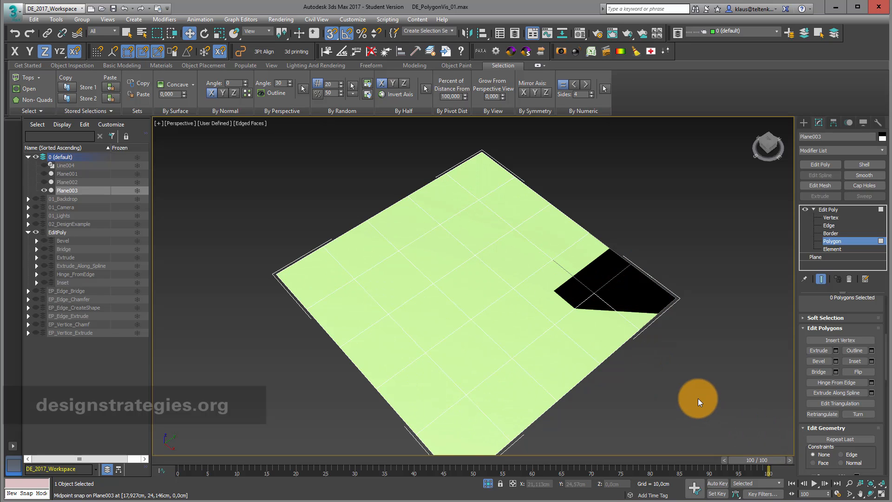
key("ctrl+a")
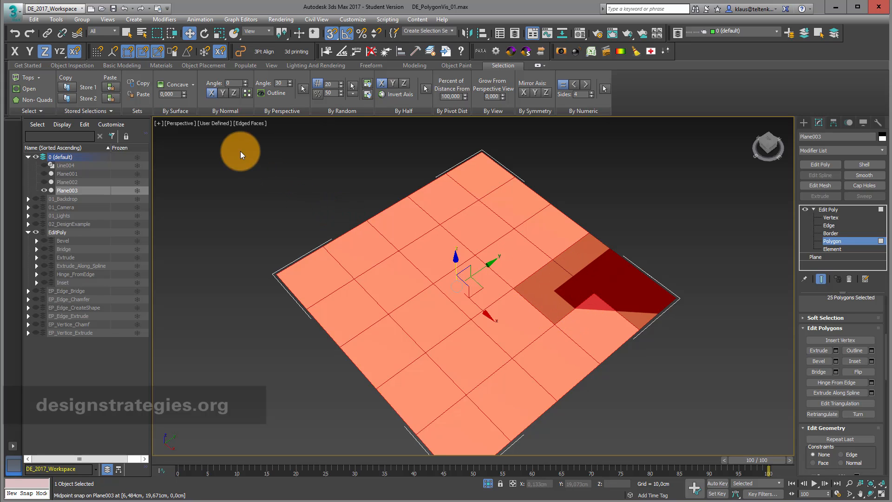
left_click(215, 122)
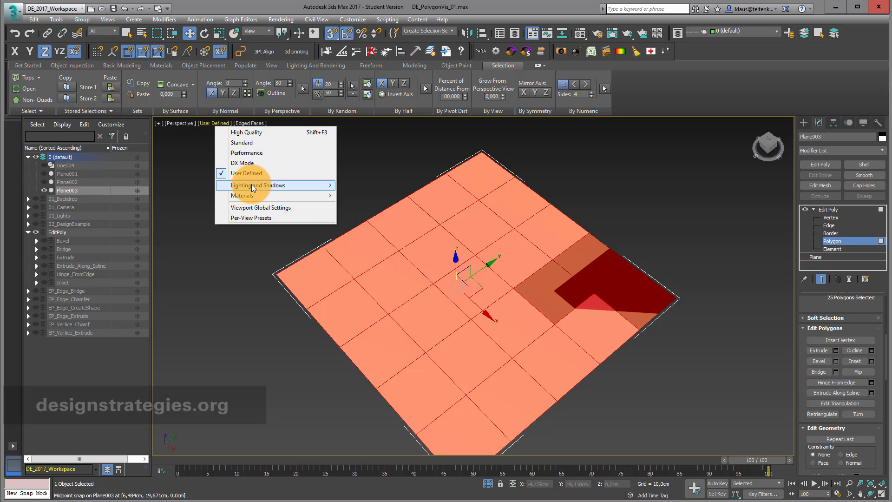
mouse_move(252, 186)
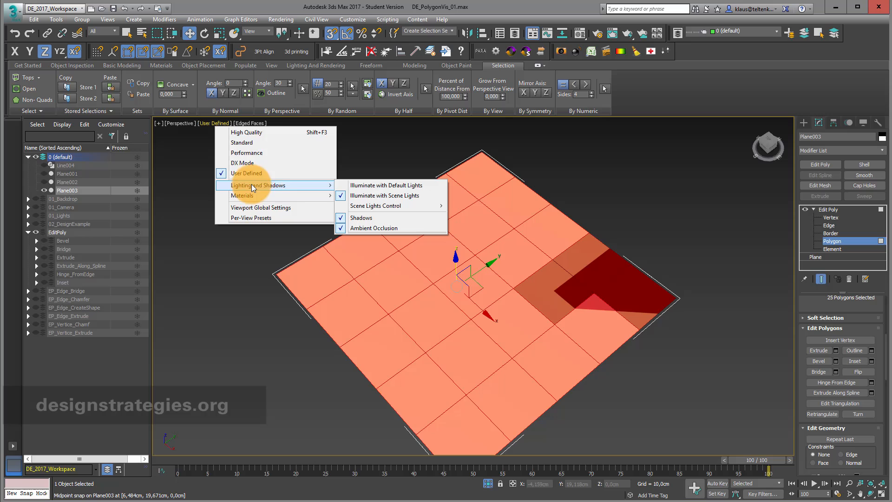
left_click(363, 188)
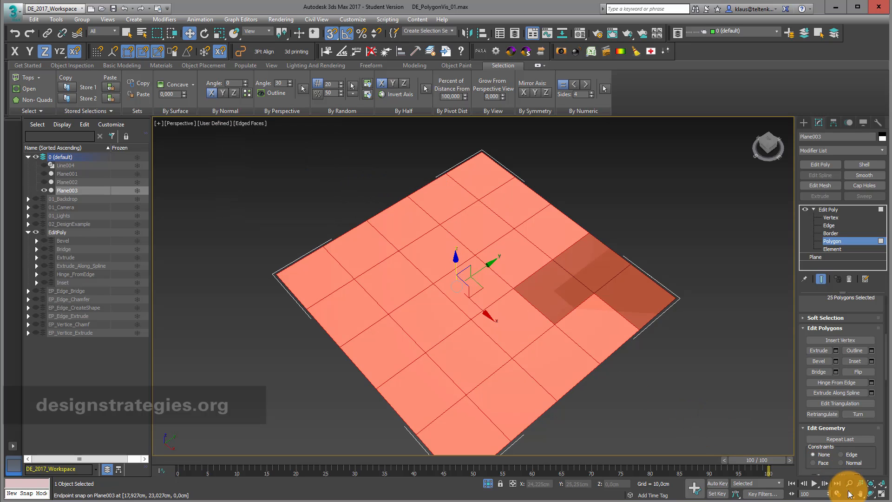
Flip the three reversed corner polygons back and select all polygons to compare their orientation
left_click(871, 493)
left_click_drag(454, 329, 412, 285)
left_click(190, 34)
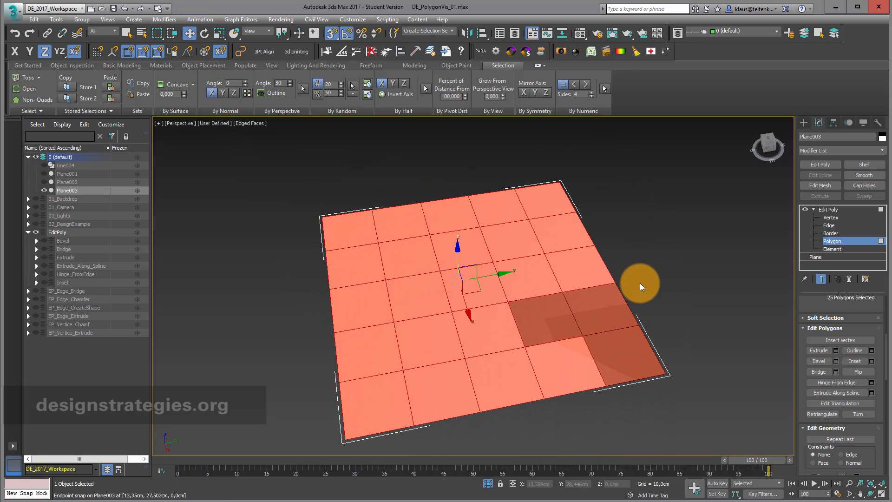
left_click(628, 300)
left_click(537, 329)
left_click(602, 307, "ctrl")
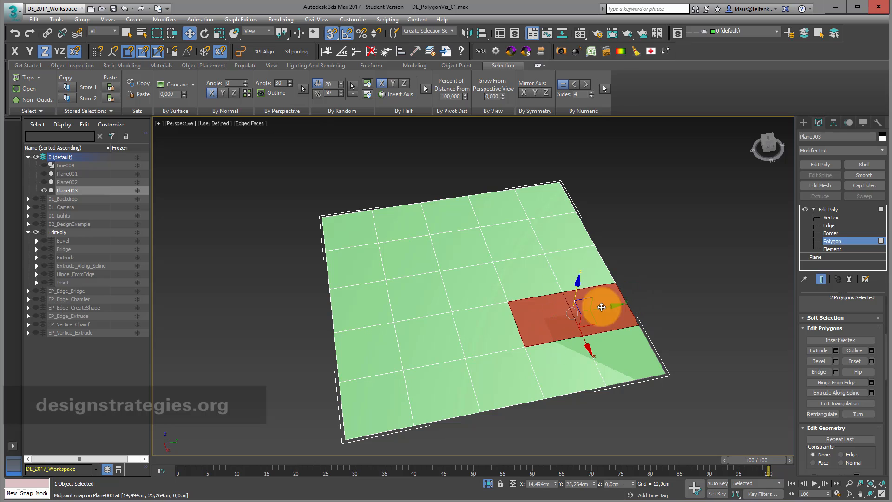
left_click(621, 369, "ctrl")
left_click(861, 371)
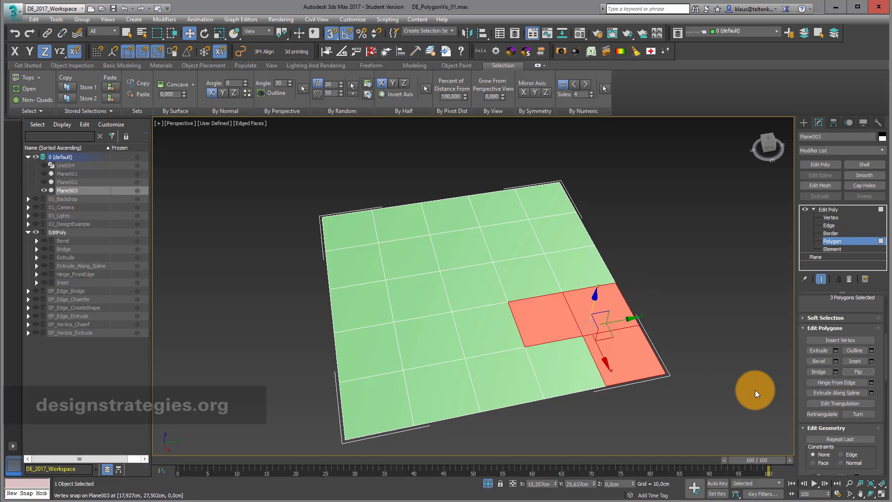
key("ctrl+a")
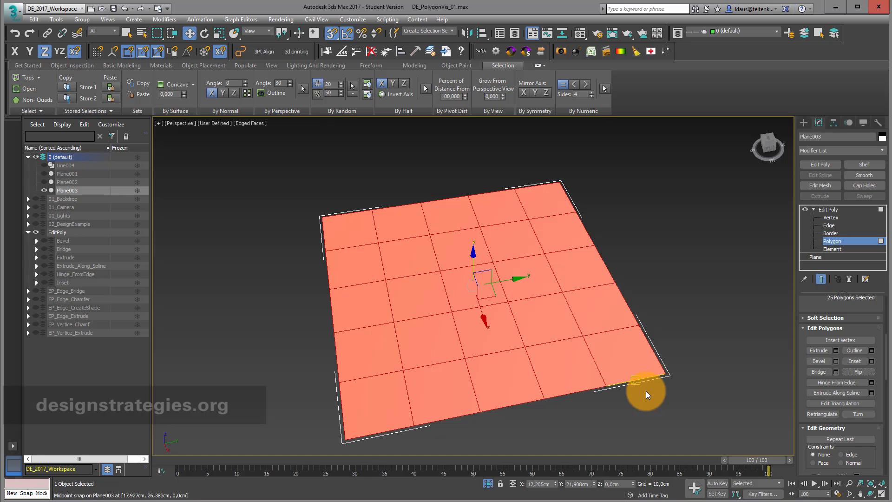
Extrude three adjoining polygons in an L shape near the plane's middle by about 1.515 cm
left_click(870, 493)
left_click_drag(495, 333, 506, 316)
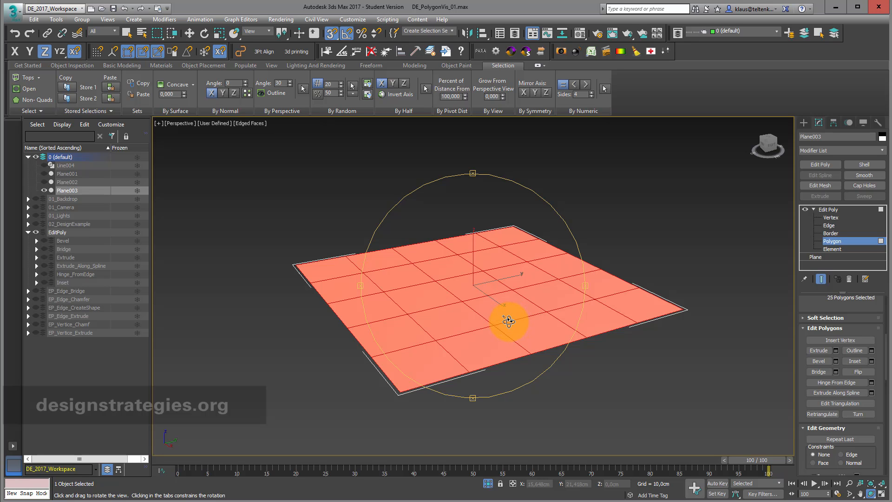
left_click_drag(509, 321, 514, 341)
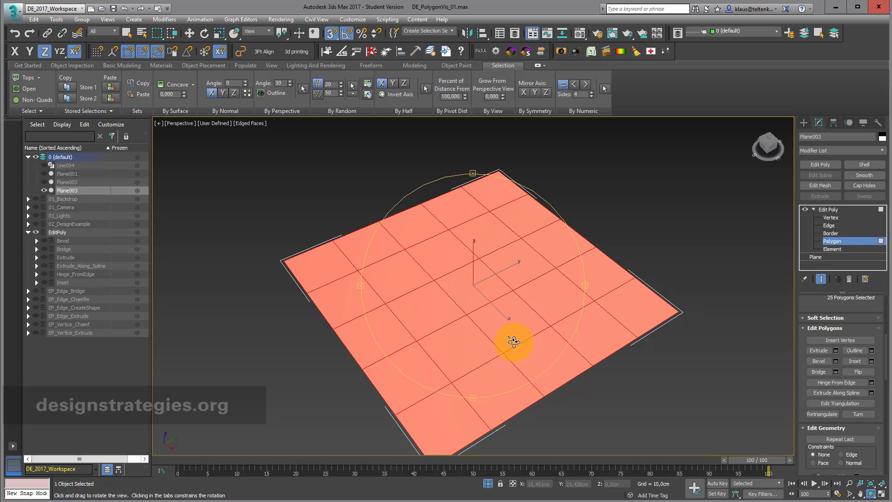
left_click(189, 33)
left_click(471, 275)
left_click(516, 258, "ctrl")
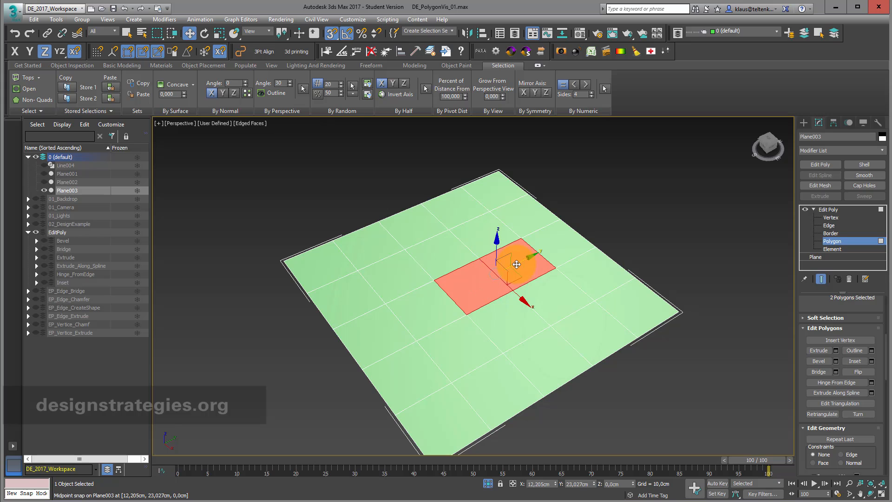
left_click(534, 290, "ctrl")
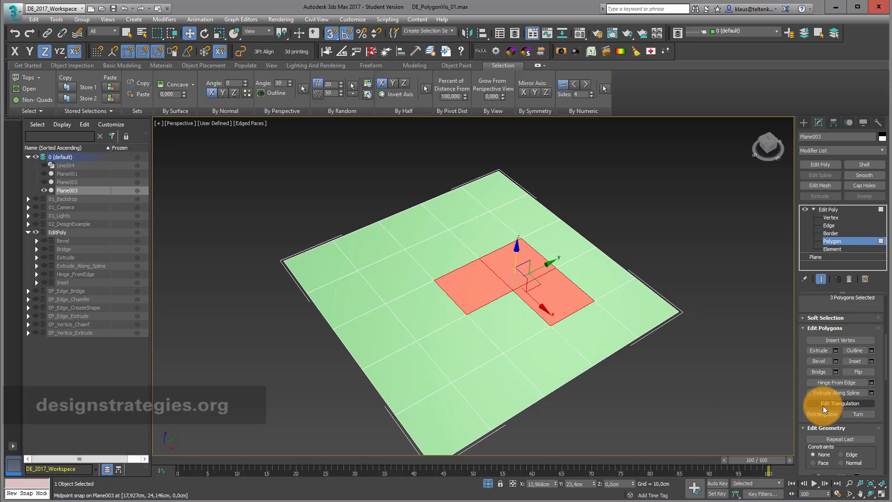
left_click(837, 350)
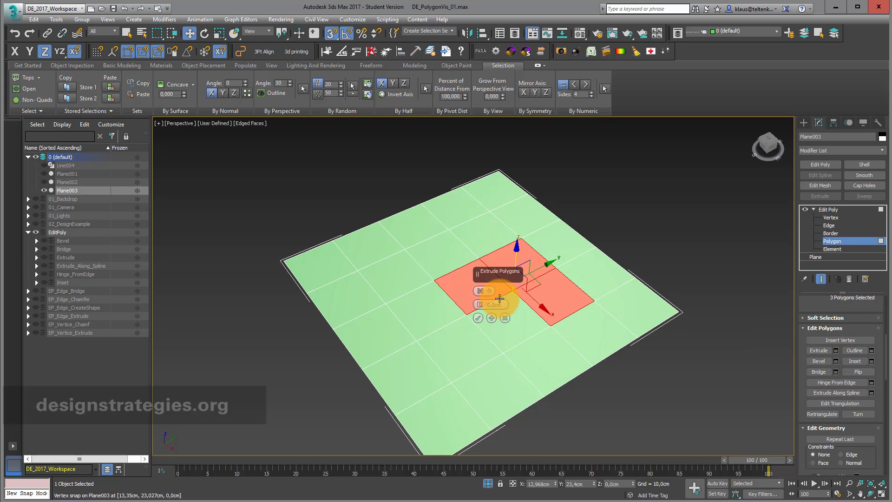
left_click_drag(479, 304, 480, 296)
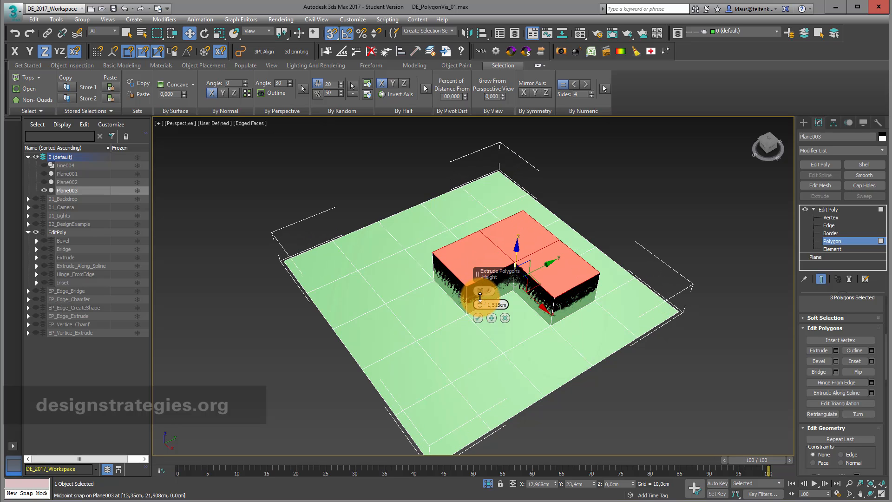
left_click(478, 317)
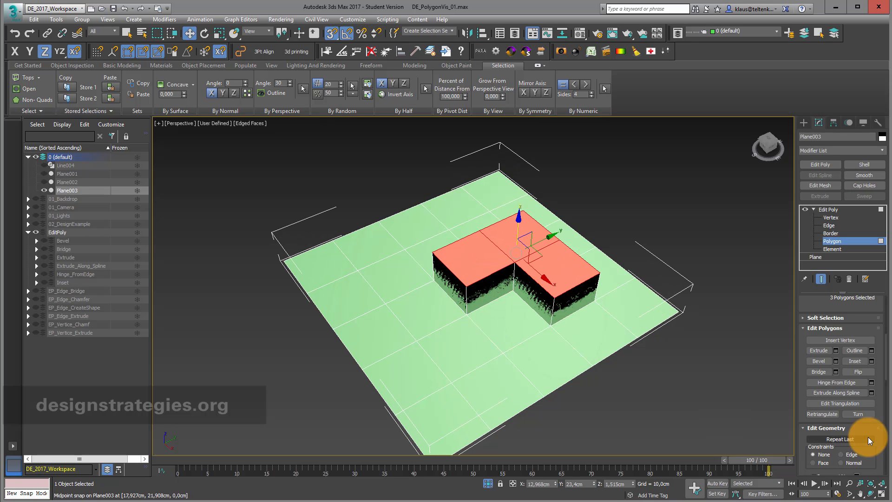
Thicken the extruded plane with a Shell modifier and add another Edit Poly above it with all polygons selected
key("ctrl+a")
left_click(870, 493)
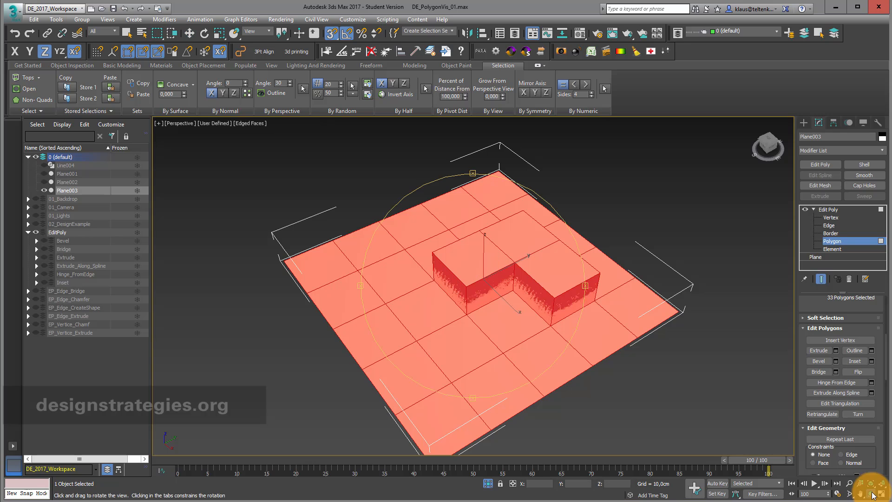
mouse_move(474, 348)
left_mouse_down()
mouse_move(448, 235)
mouse_move(428, 233)
mouse_move(464, 325)
mouse_move(460, 343)
left_mouse_up()
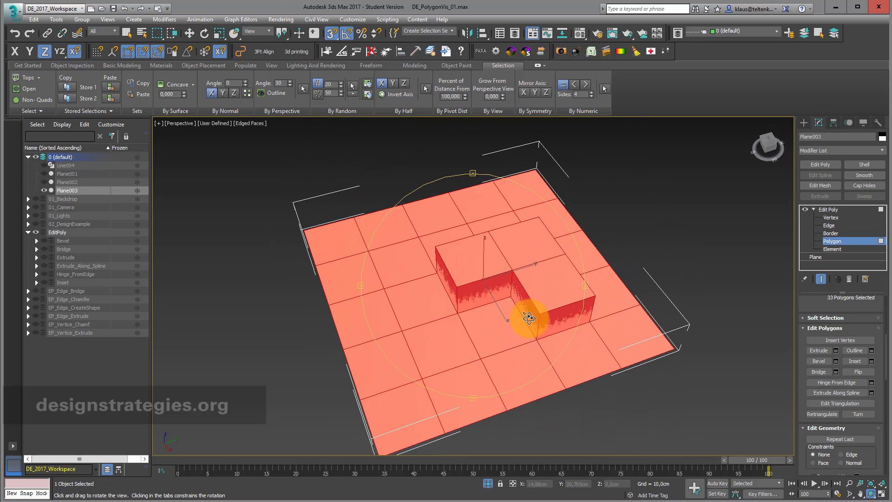
left_click_drag(548, 307, 702, 175)
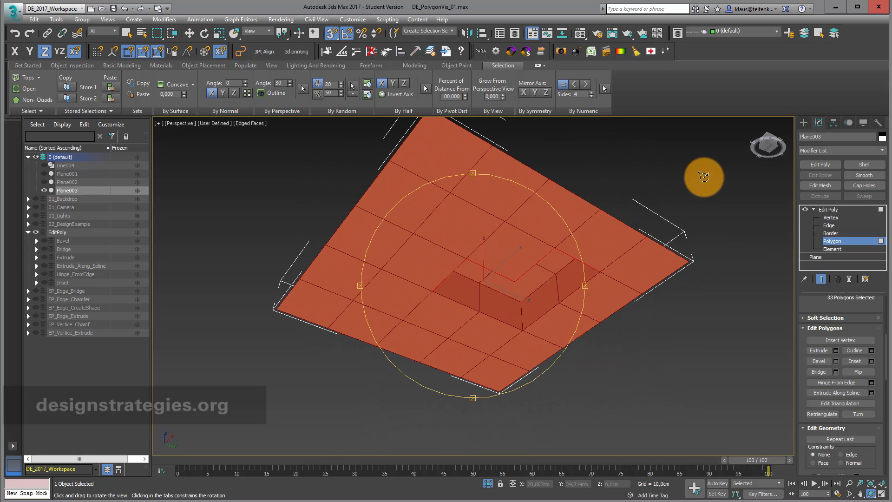
left_click(853, 166)
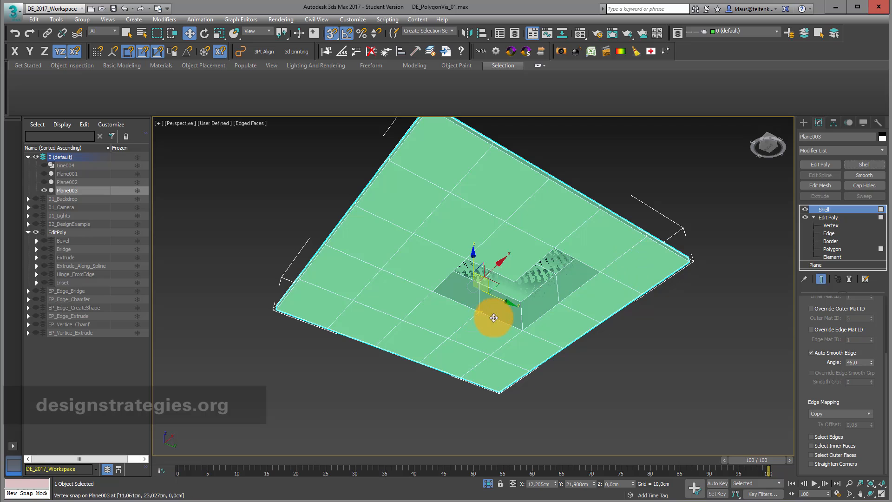
left_click(822, 165)
left_click(815, 211)
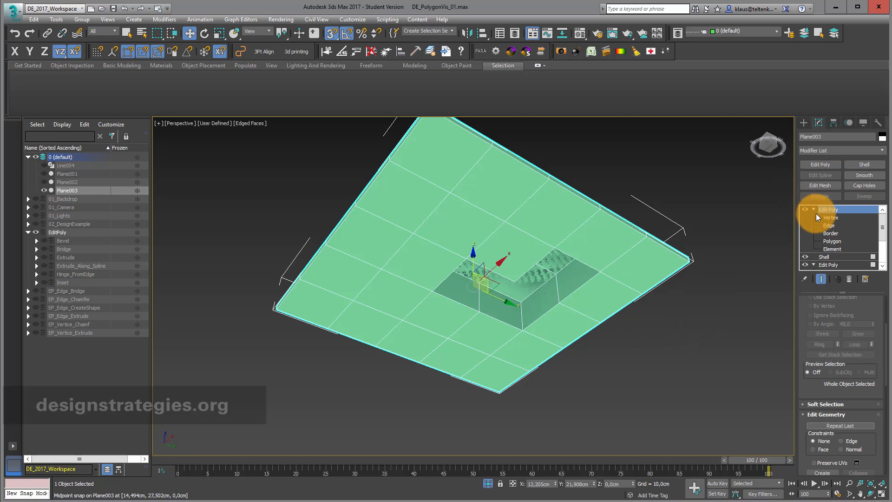
left_click(842, 239)
key("ctrl+a")
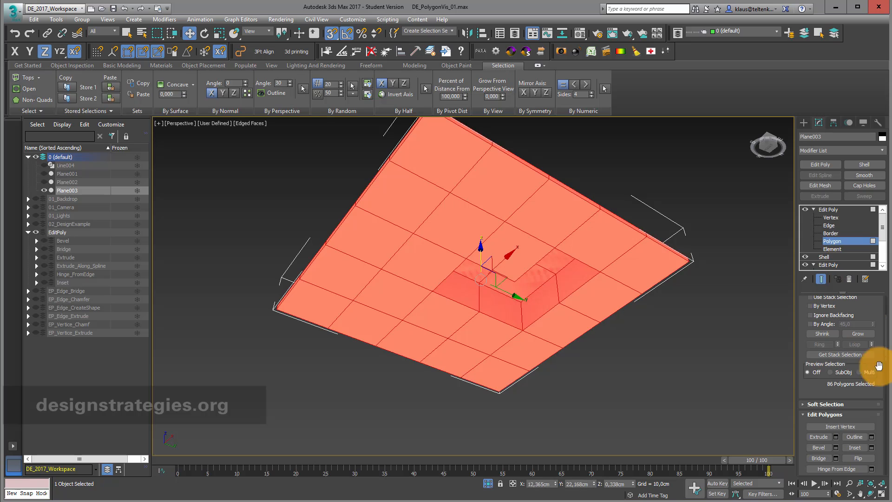
Flip the L-shaped block's rear corner top polygon and one inner side polygon, and select all polygons to compare their orientation
left_click(870, 493)
left_click_drag(504, 257, 483, 330)
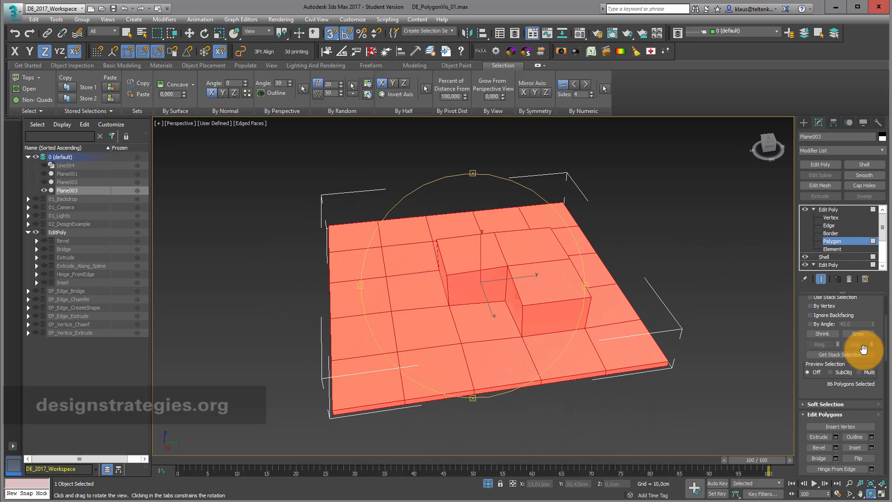
scroll(859, 398, "down", 3)
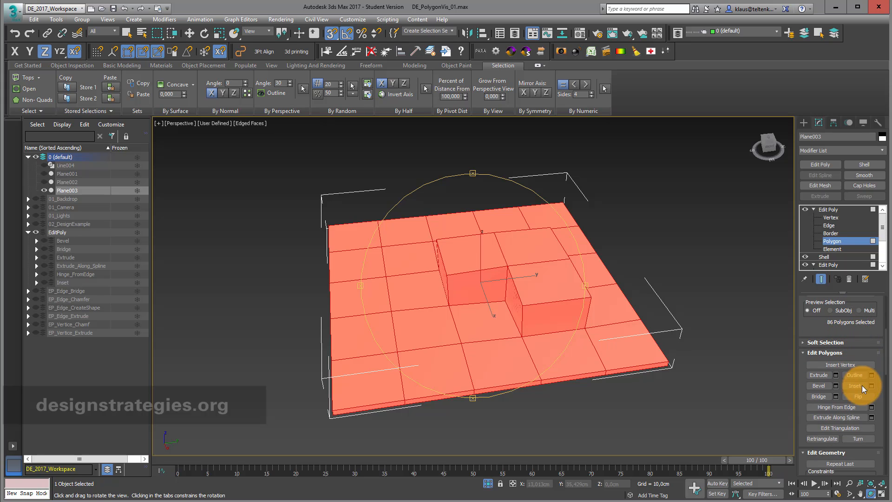
left_click(127, 34)
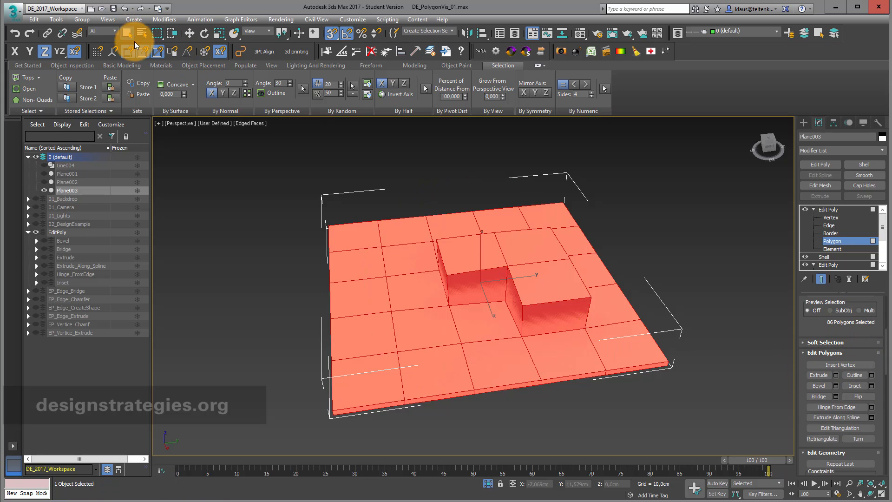
left_click(523, 250)
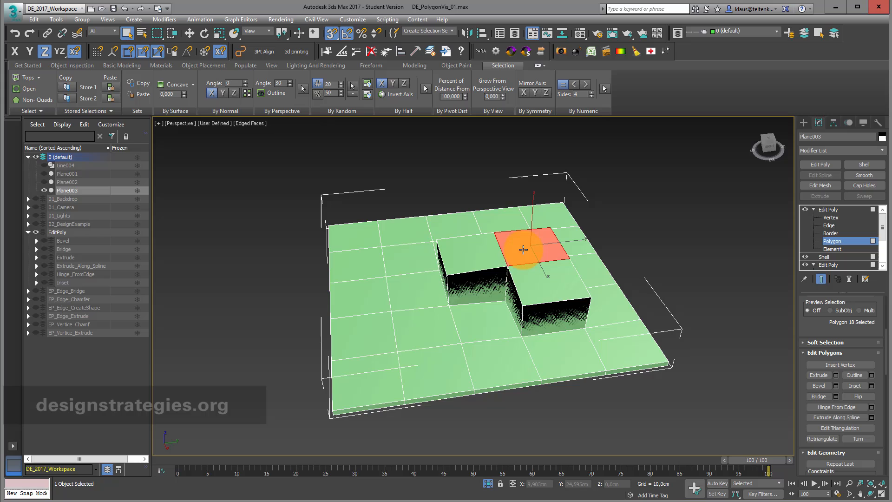
left_click(513, 298, "ctrl")
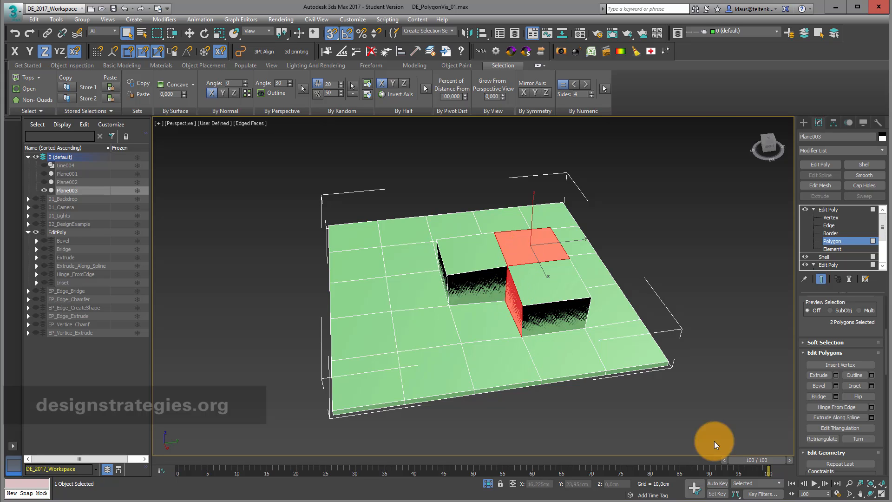
left_click(859, 396)
key("ctrl+a")
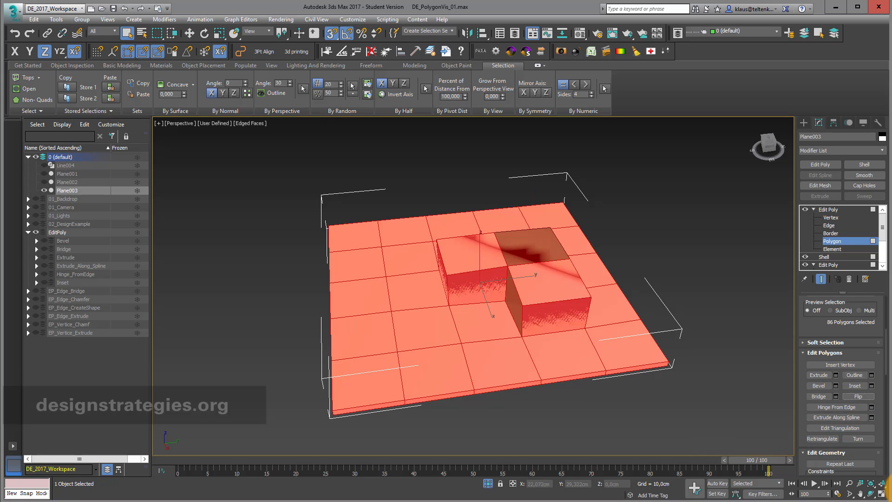
left_click(870, 494)
left_click_drag(539, 339, 523, 262)
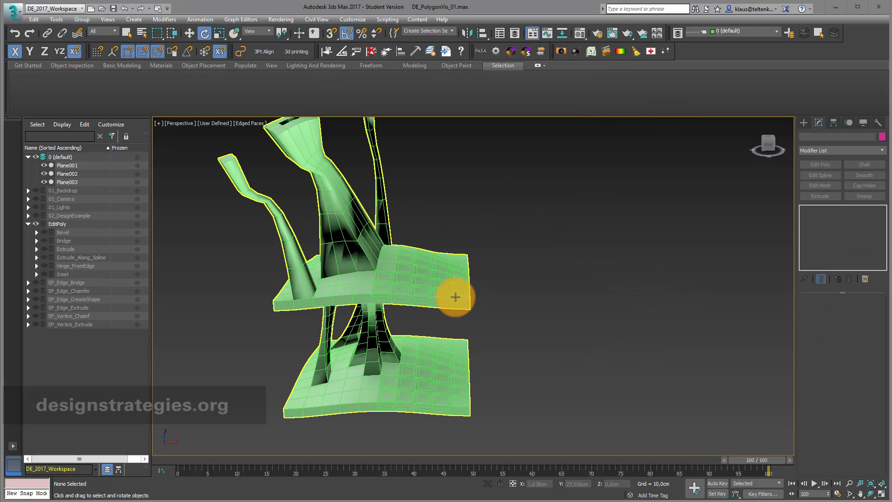
Replace the top Edit Poly modifier on the branching Plane001 object with a fresh Edit Poly above the soft-selection deform modifier
left_click(455, 297)
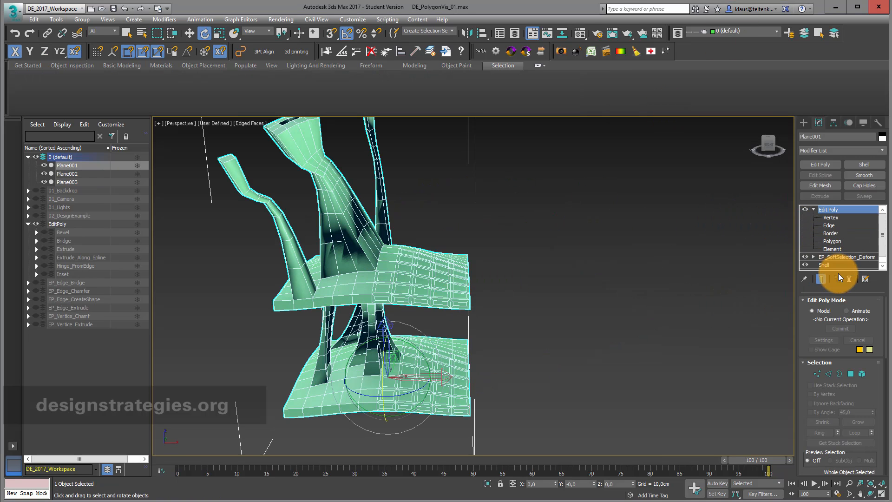
left_click_drag(800, 389, 807, 263)
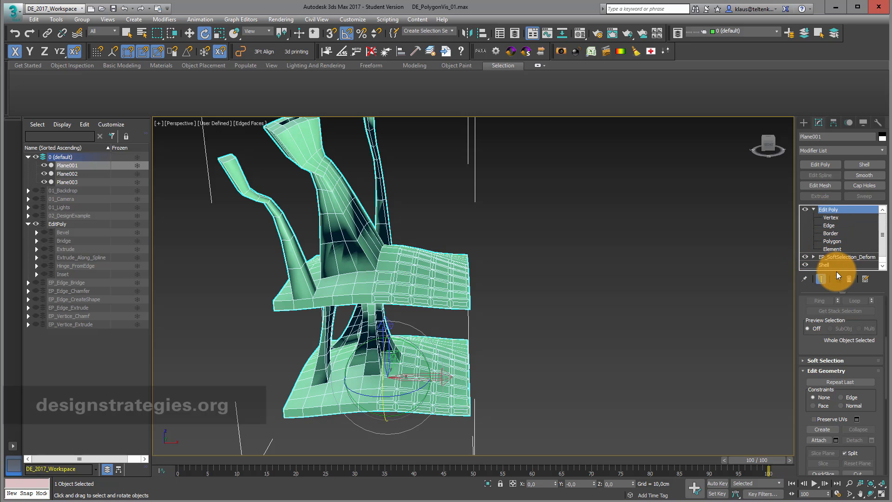
left_click(849, 279)
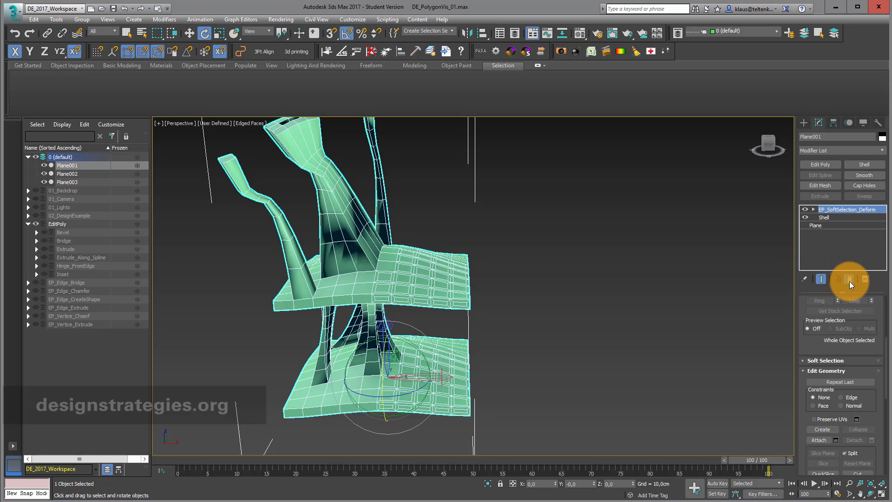
left_click(832, 163)
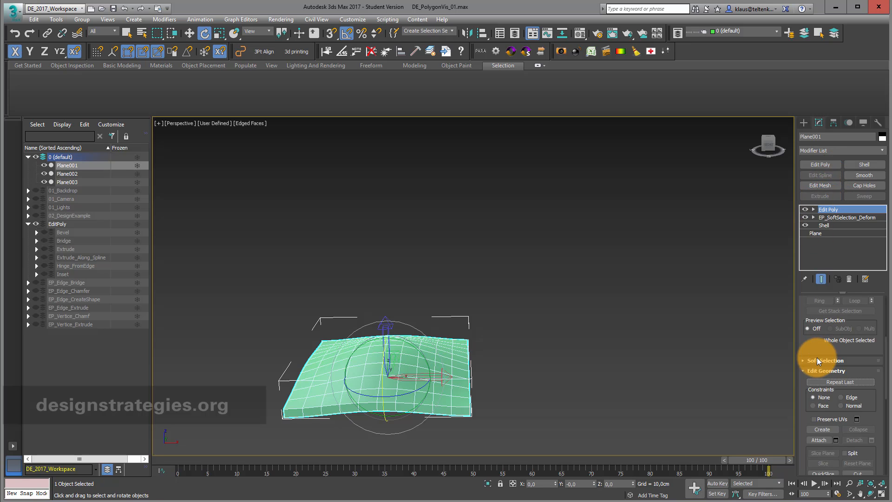
mouse_move(797, 408)
left_mouse_down()
mouse_move(806, 338)
mouse_move(793, 296)
left_mouse_up()
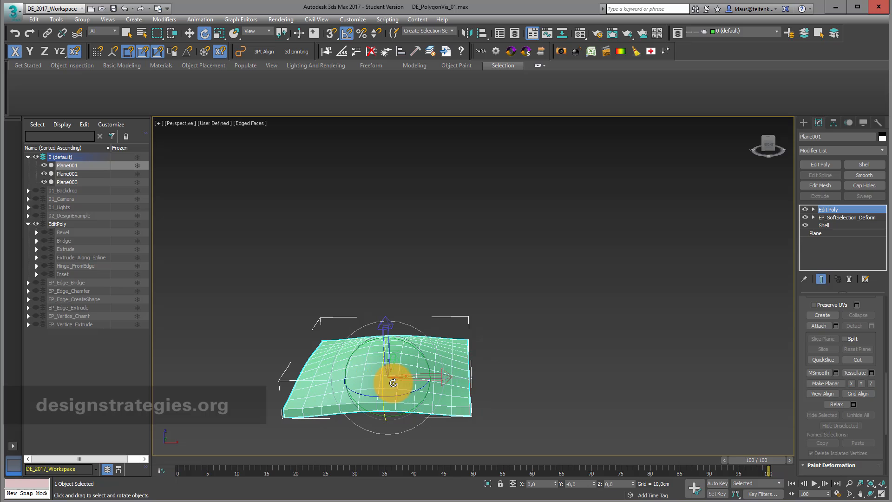
middle_click_drag(395, 381, 490, 317)
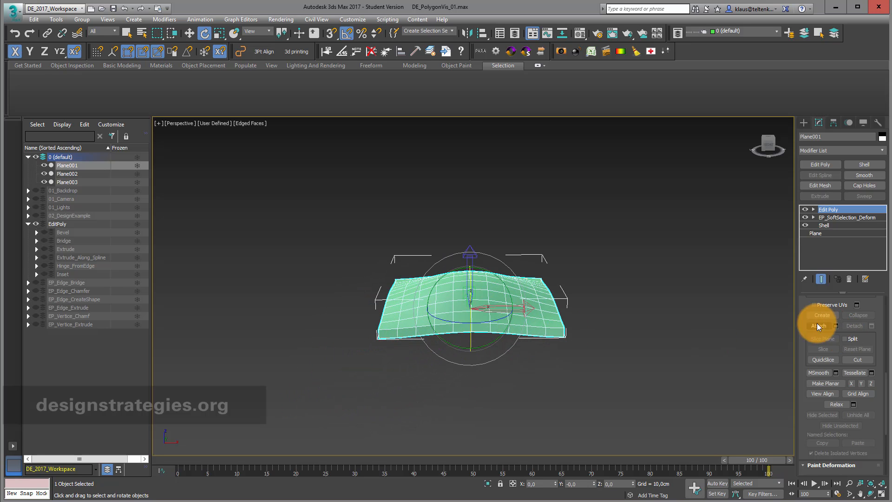
left_click_drag(805, 305, 812, 360)
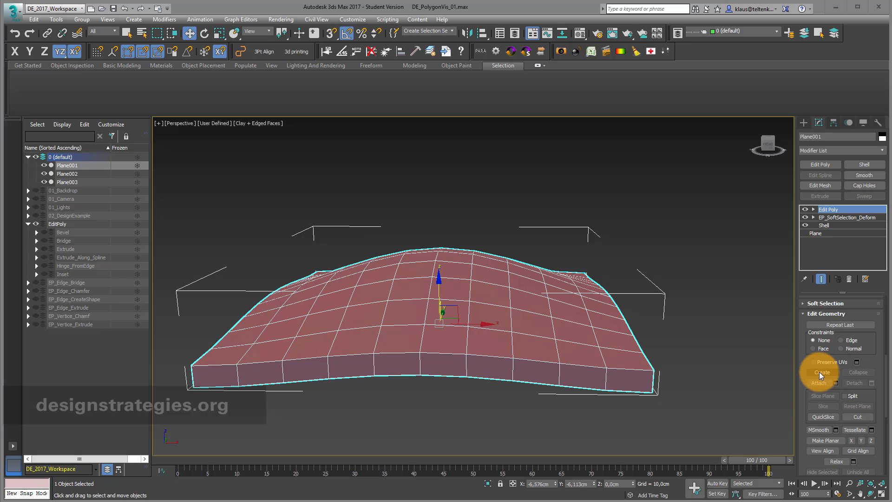
Delete a two-by-two block of top polygons near the middle of the curved slab
left_click(813, 209)
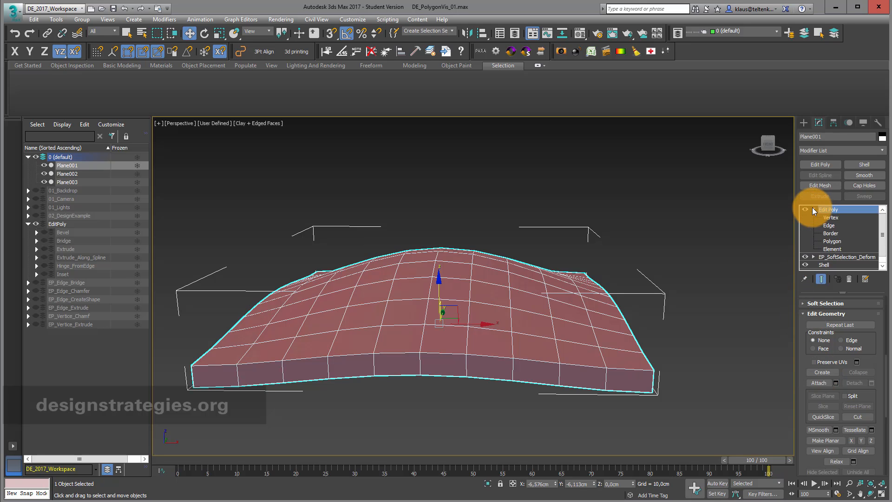
left_click(835, 241)
left_click(453, 290)
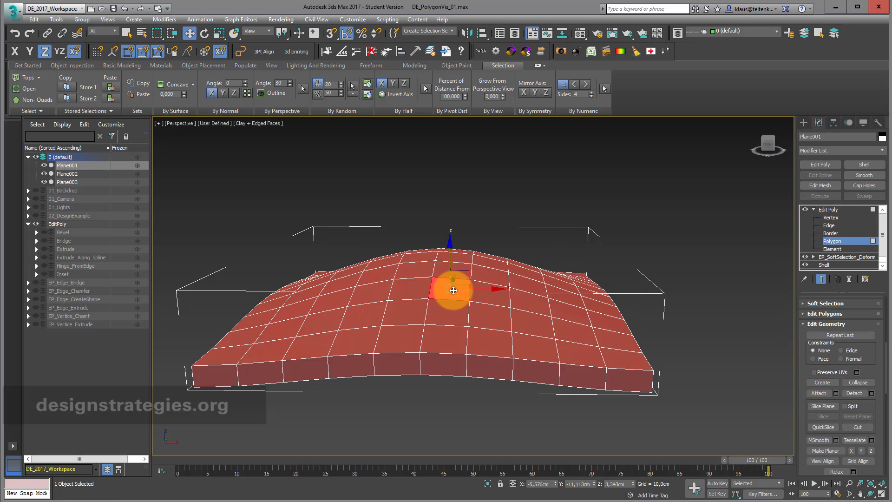
key("Delete")
left_click(449, 311)
key("Delete")
left_click(414, 312)
key("Delete")
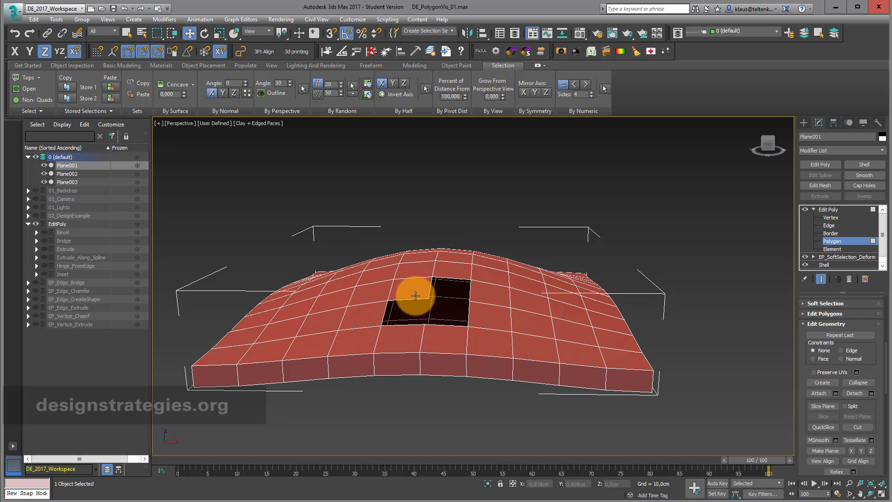
left_click(415, 295)
key("Delete")
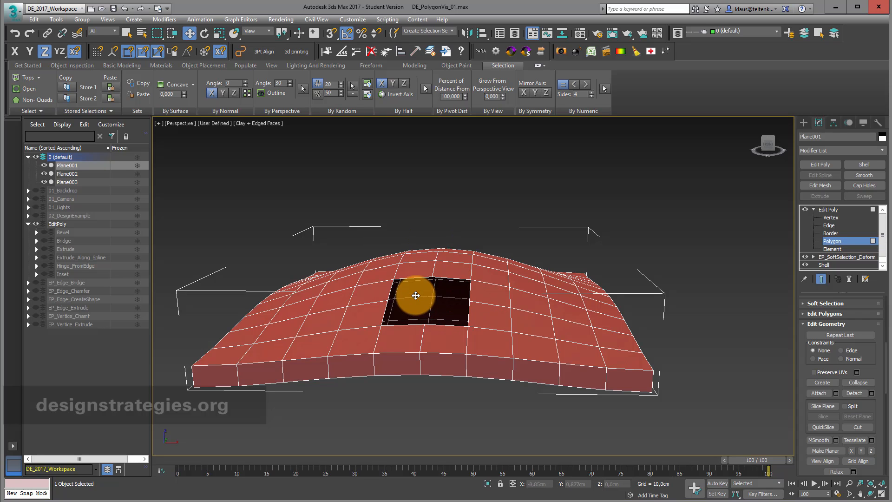
Fill the square hole with a single created polygon, snapping to the vertices around its rim
left_click(833, 386)
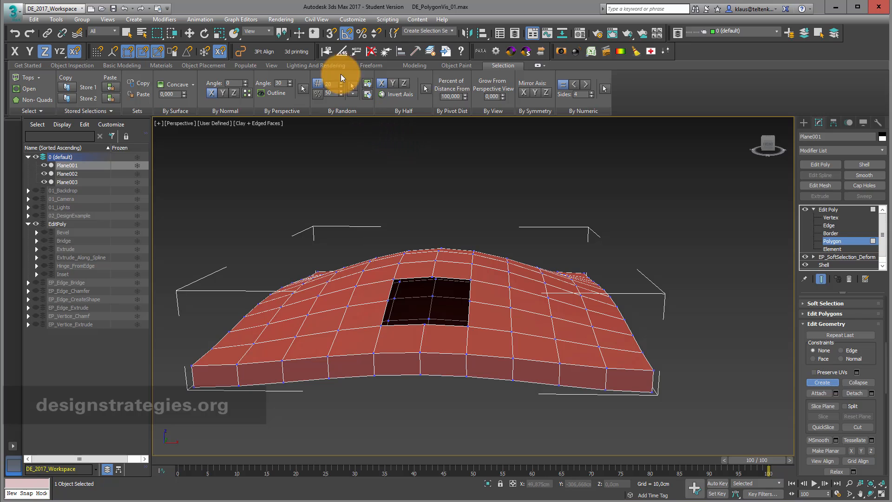
left_click(331, 32)
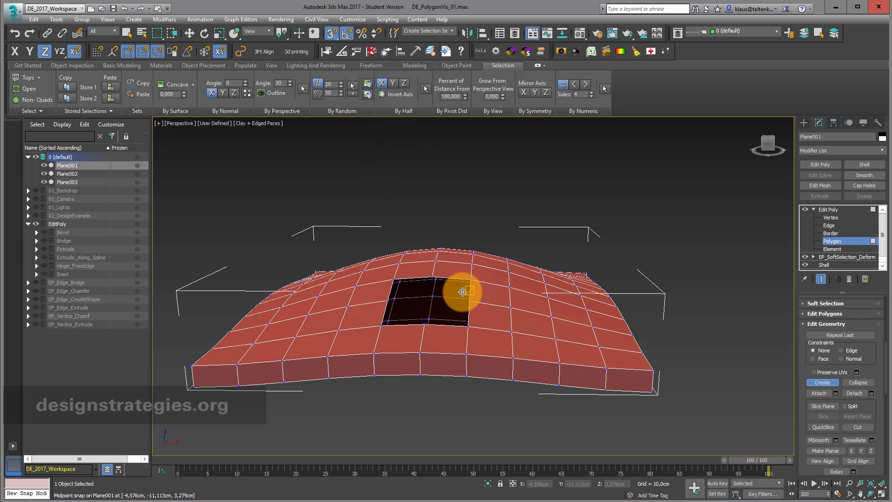
scroll(463, 292, "up", 3)
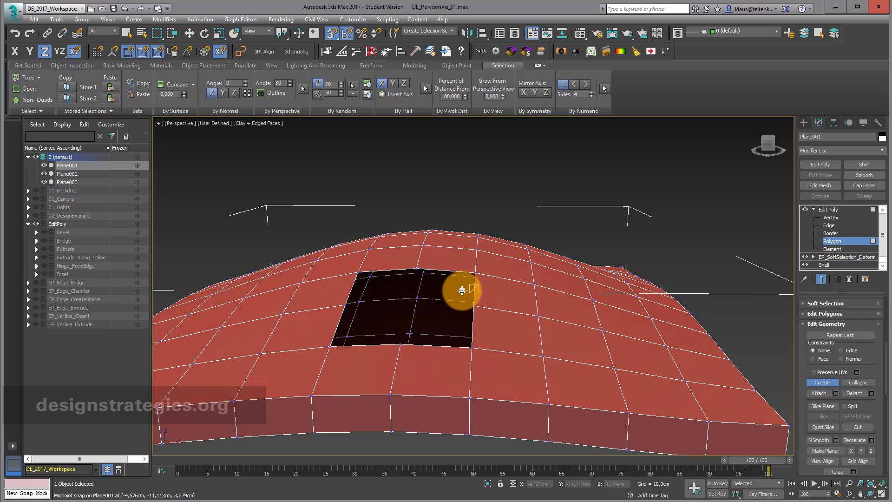
left_click(475, 269)
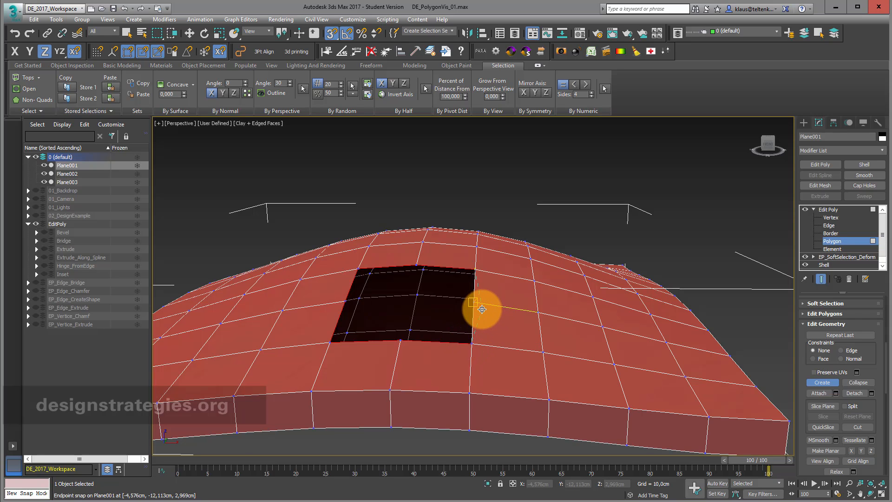
left_click(474, 269)
scroll(518, 293, "down", 4)
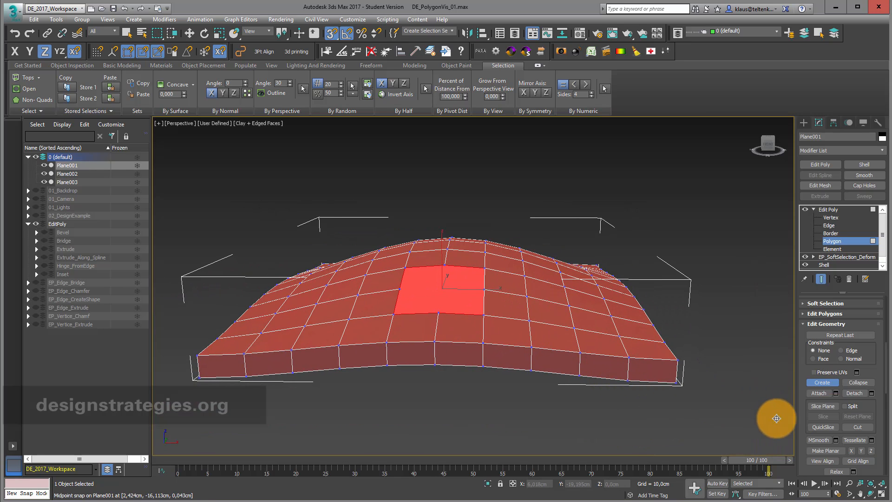
Create a free-standing six-cornered polygon with a notch beside the slab, with snapping off
middle_click_drag(743, 341, 698, 330, "alt")
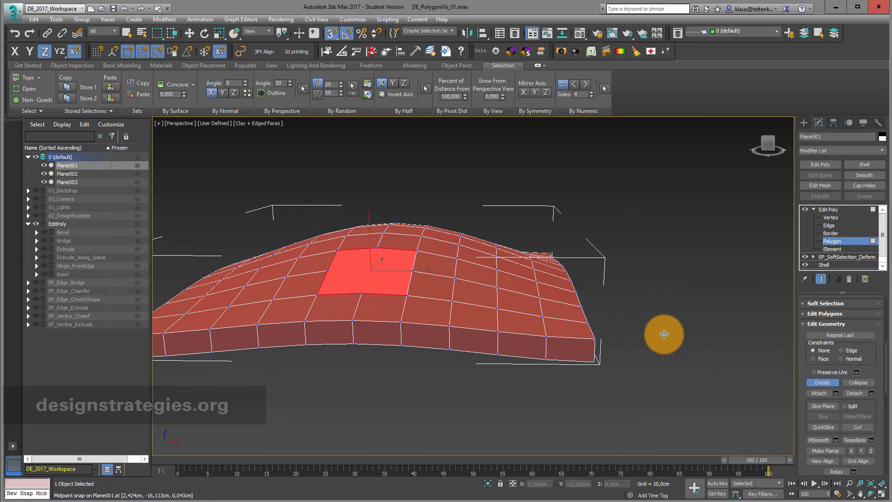
key("s")
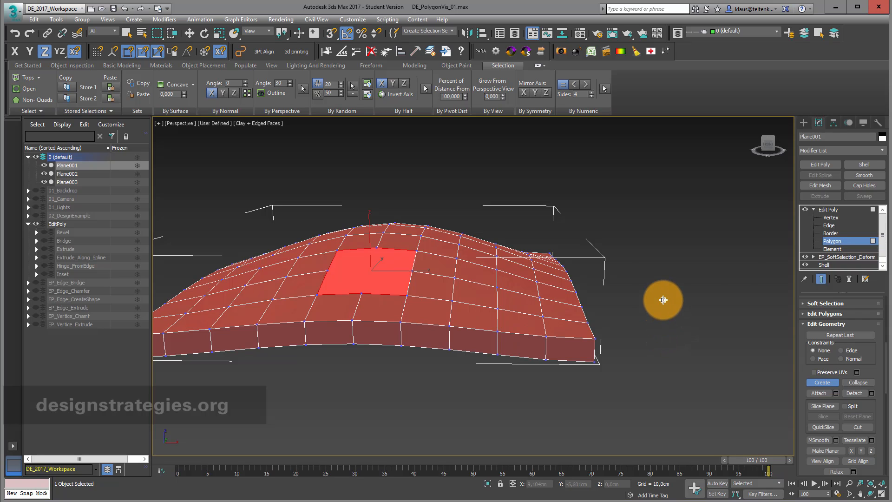
left_click(663, 300)
left_click(714, 301)
left_click(754, 357)
left_click(674, 380)
left_click(655, 338)
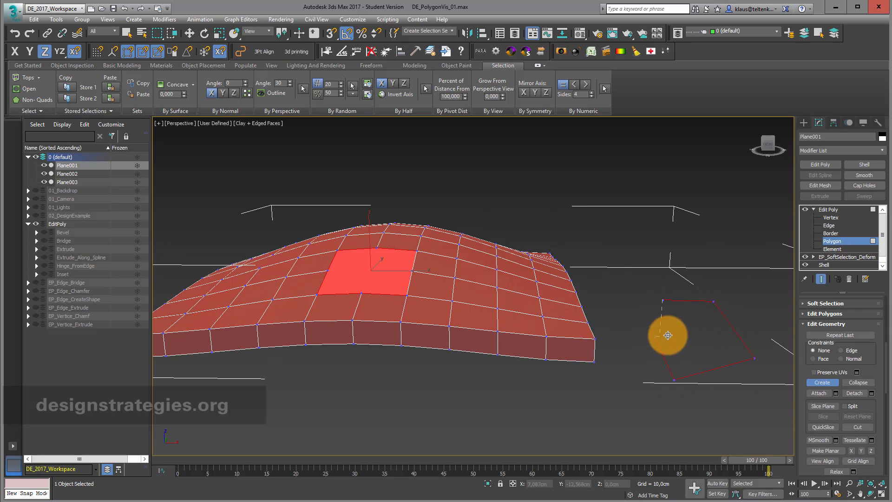
left_click(701, 328)
left_click(663, 300)
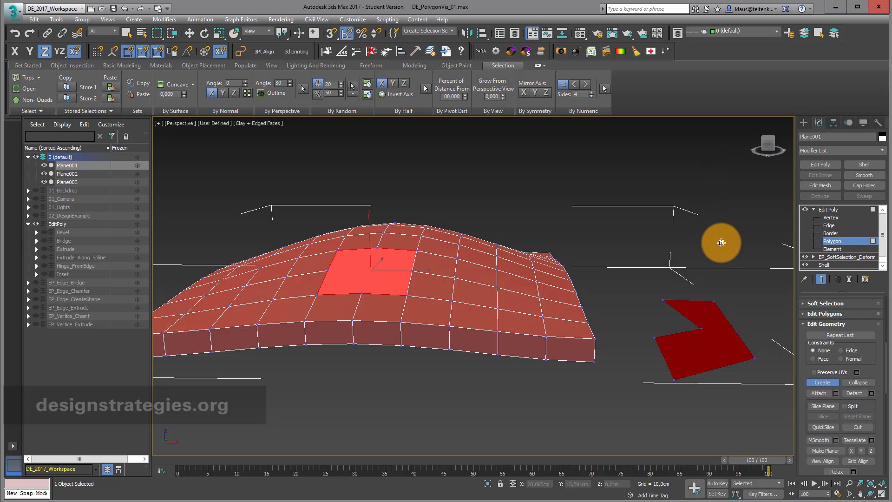
key("ctrl+z")
key("ctrl+y")
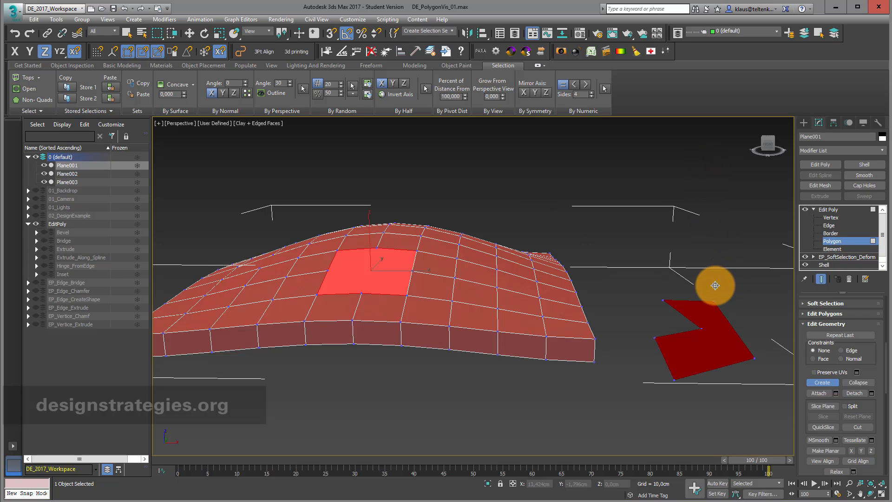
Remove the free-standing polygon and select the polygon directly in front of the filled hole
key("w")
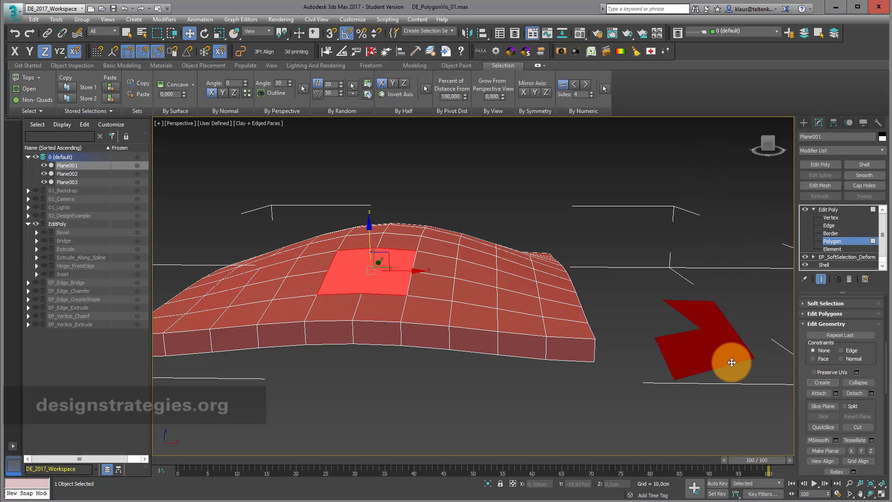
left_click(724, 356)
left_click_drag(723, 357, 388, 297)
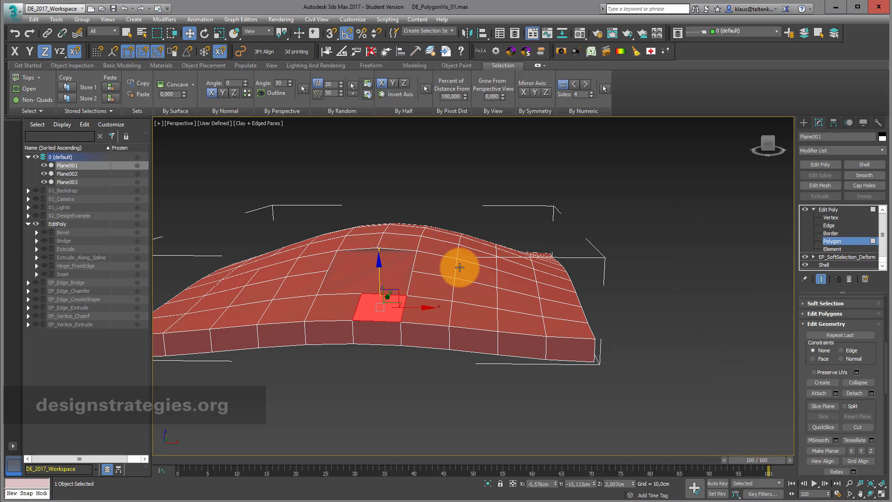
Examine the vertices around the filled hole at vertex level and return to the whole object
left_click(836, 217)
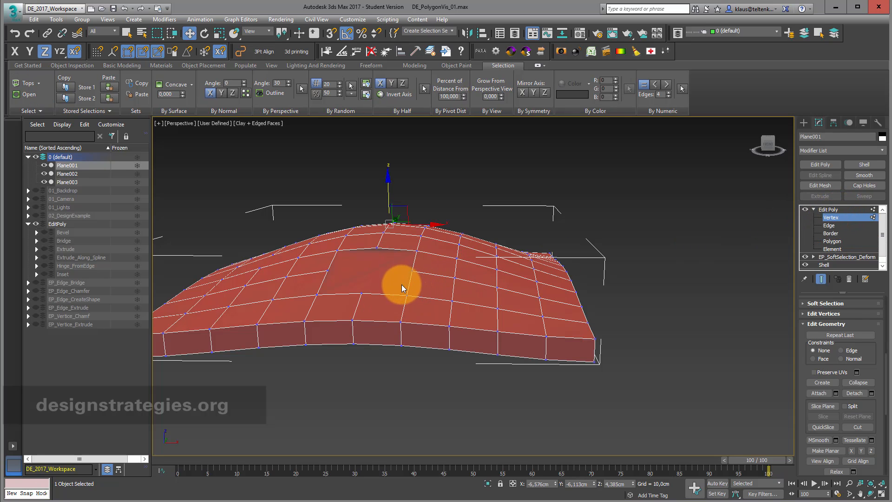
left_click(418, 306)
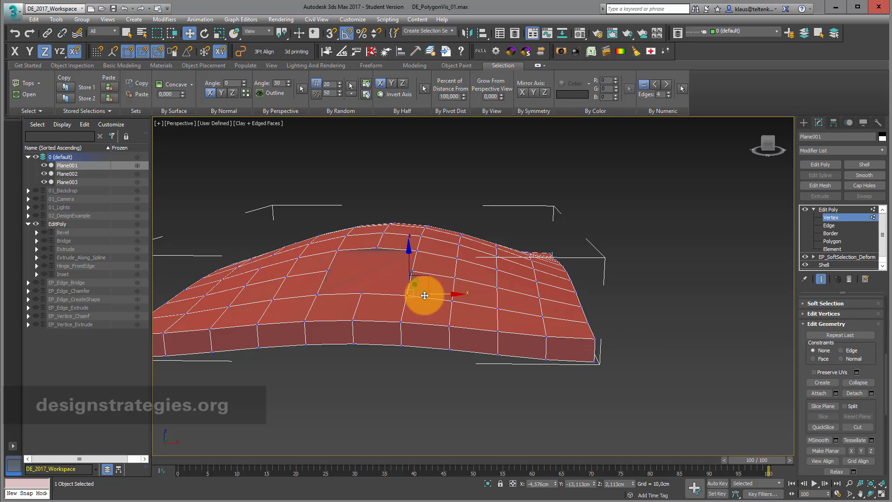
key("ctrl+a")
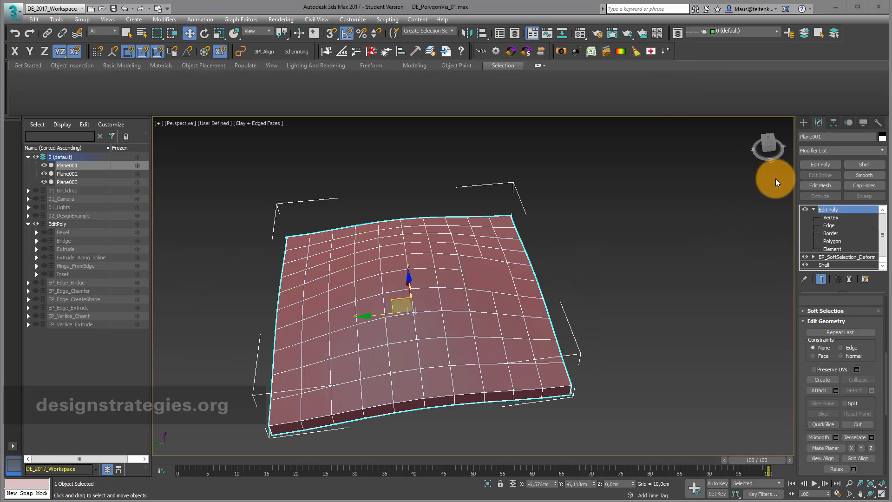
Create two spheres beside the slab, a small one with a radius of about 1.954 cm and a larger one behind it
left_click(804, 123)
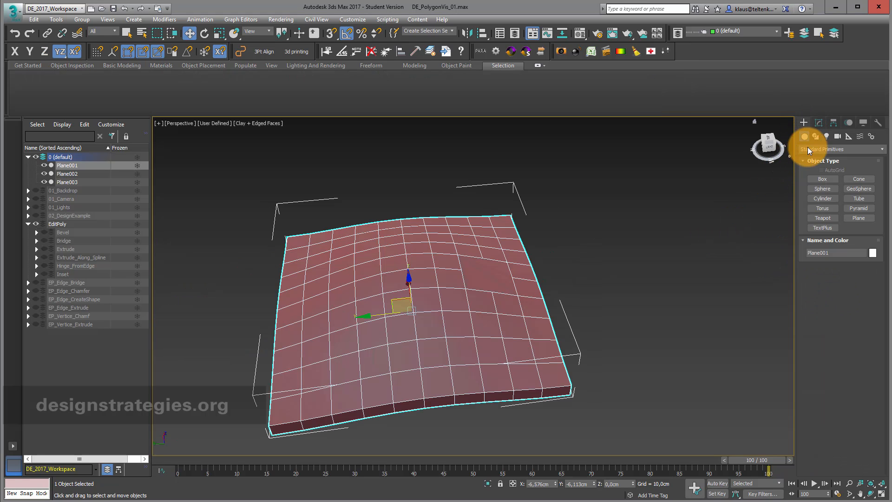
left_click(822, 189)
left_click_drag(633, 259, 656, 269)
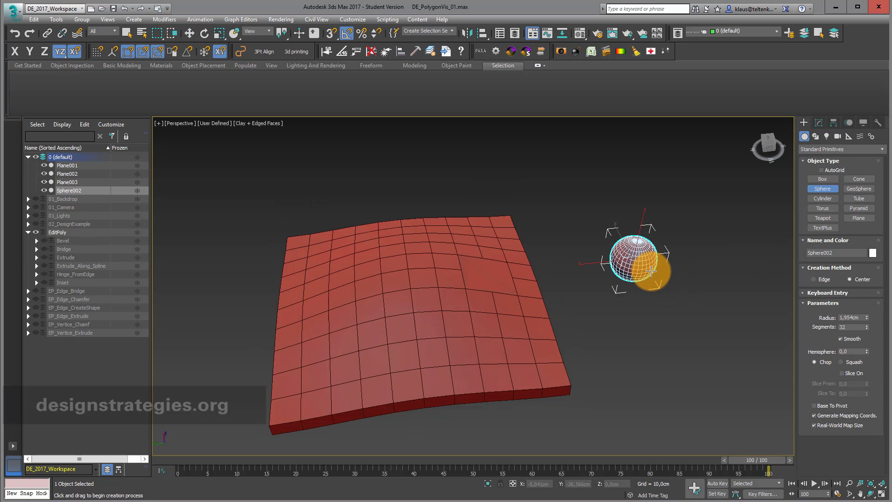
left_click_drag(554, 169, 580, 195)
left_click(189, 34)
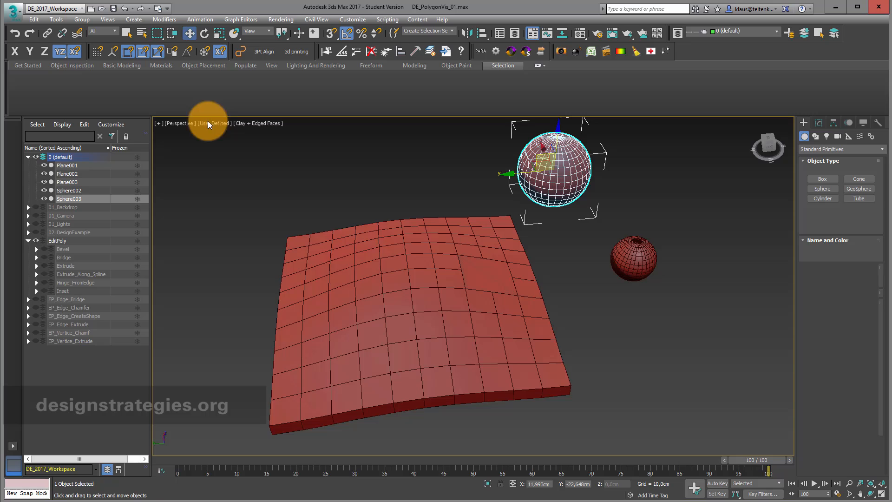
Attach the small and the large sphere to the curved slab's Edit Poly object
left_click(380, 274)
left_click(819, 122)
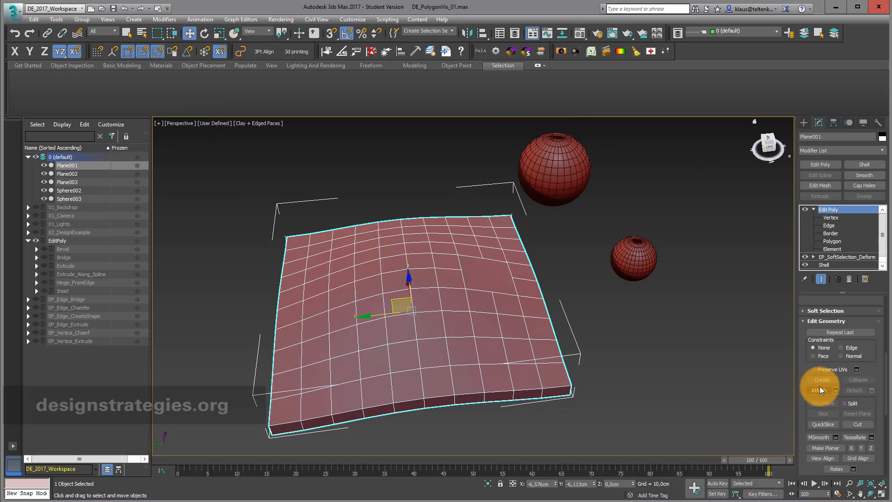
left_click(819, 390)
left_click(633, 264)
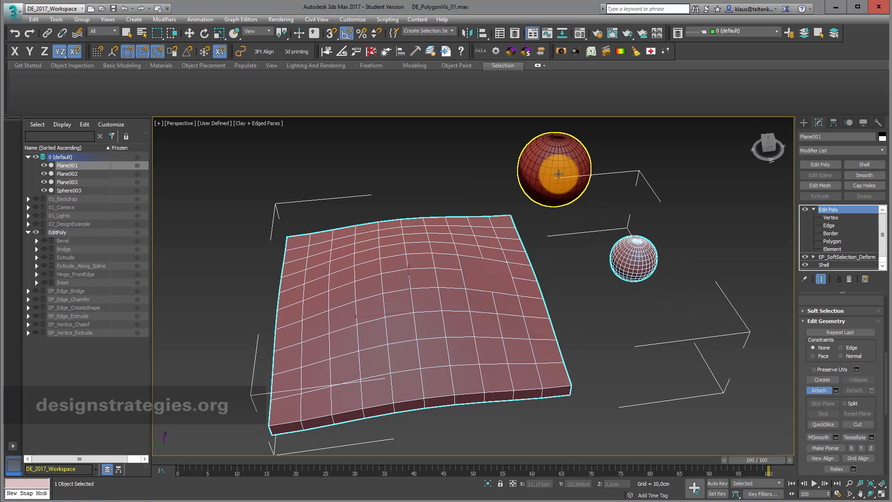
left_click(558, 173)
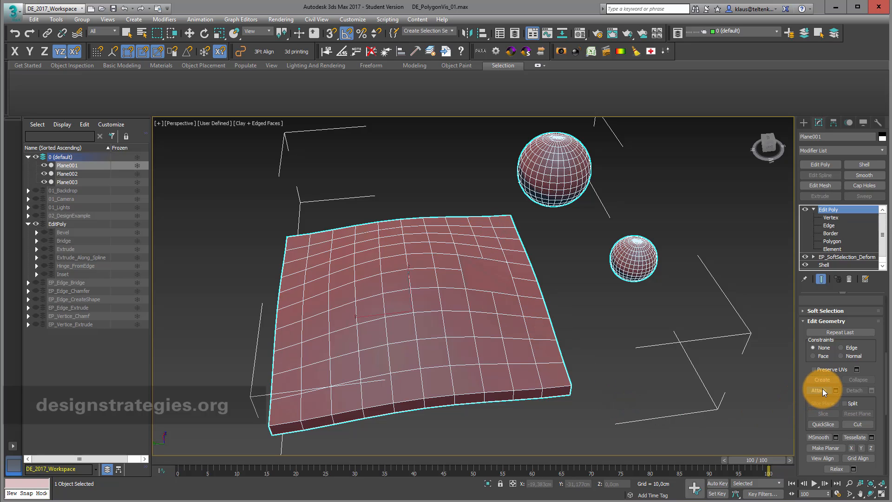
key("w")
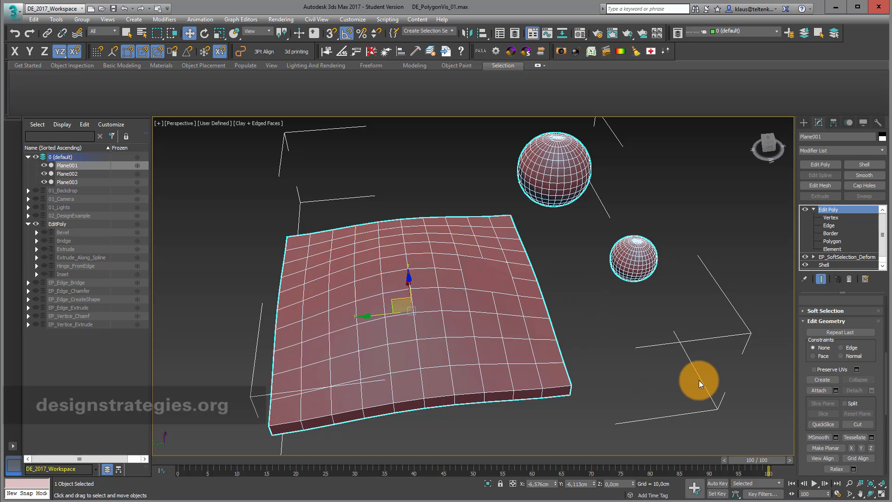
Review the objects offered in the Attach List and close it without attaching any of them
left_click(836, 391)
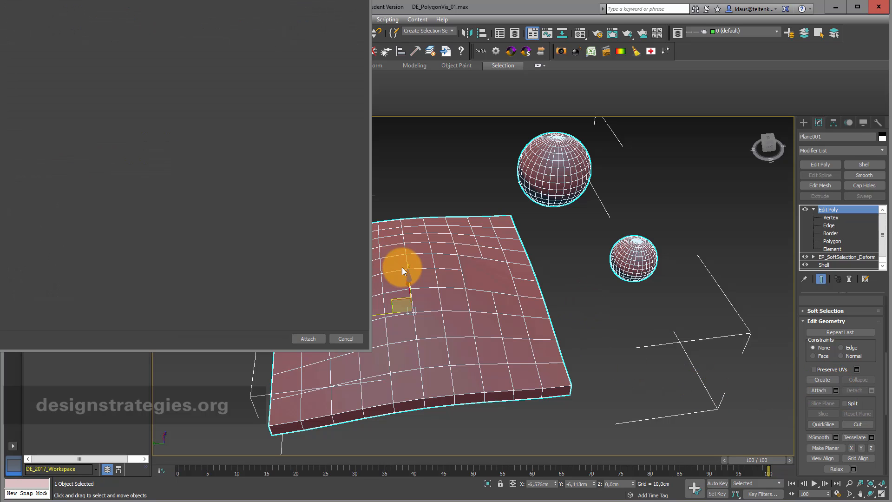
left_click_drag(168, 0, 358, 58)
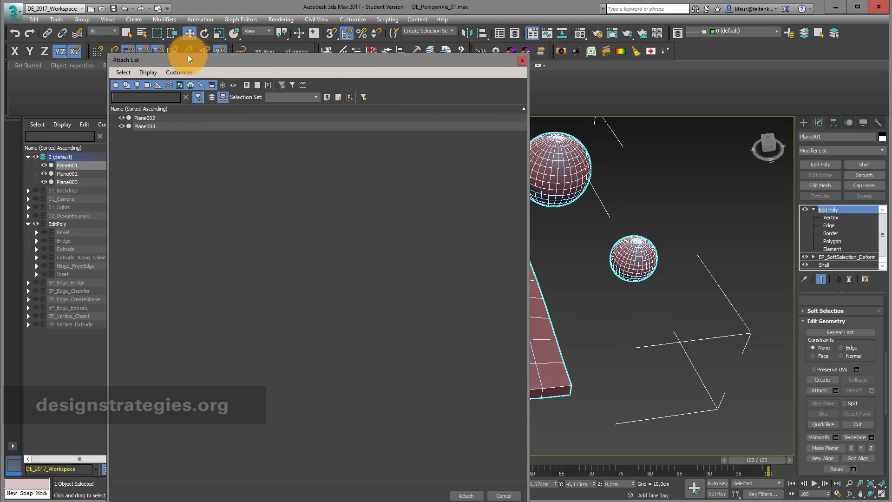
left_click(504, 495)
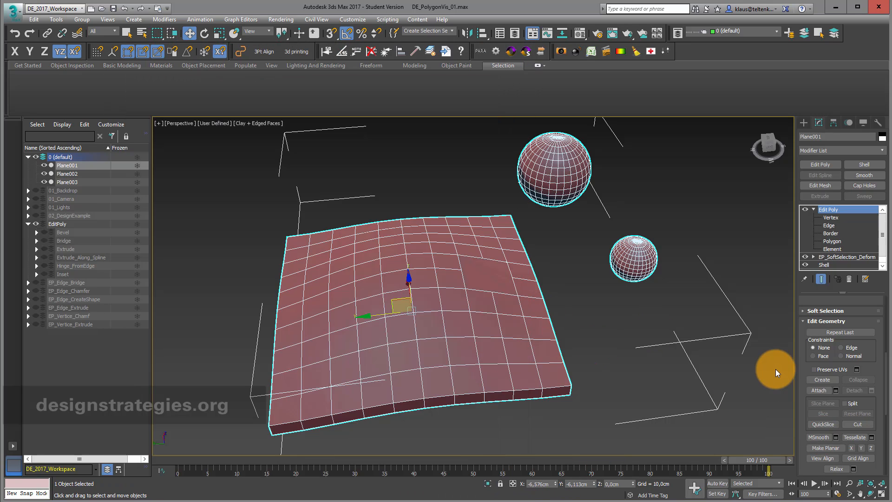
Select both spheres at element level and detach them from the curved slab as a separate object
left_click(641, 291)
left_click(632, 256)
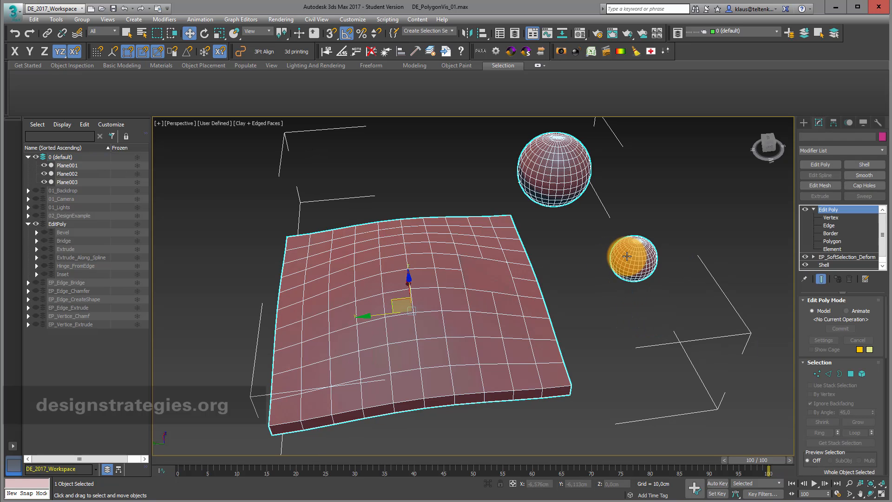
left_click(832, 249)
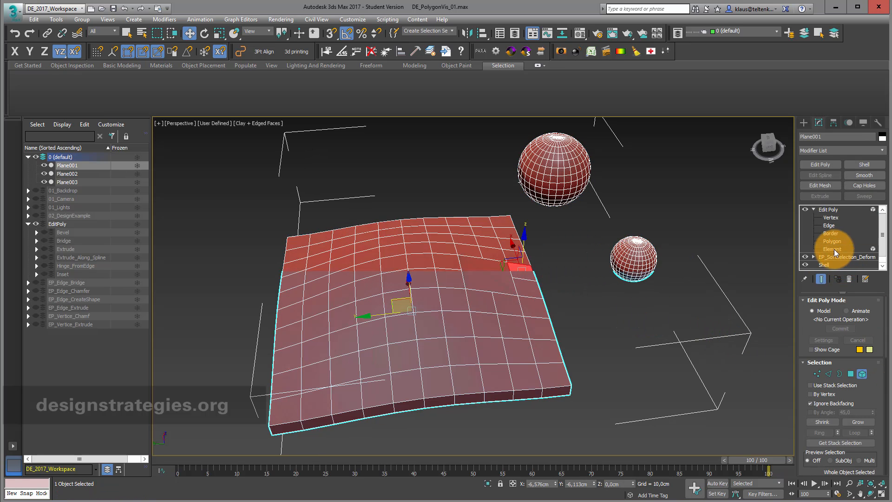
left_click(633, 251)
left_click(566, 170, "ctrl")
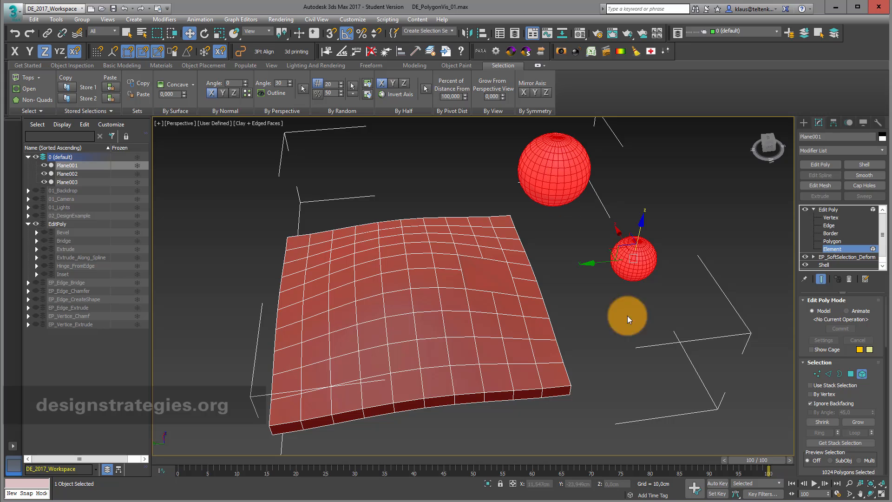
left_click_drag(868, 398, 860, 199)
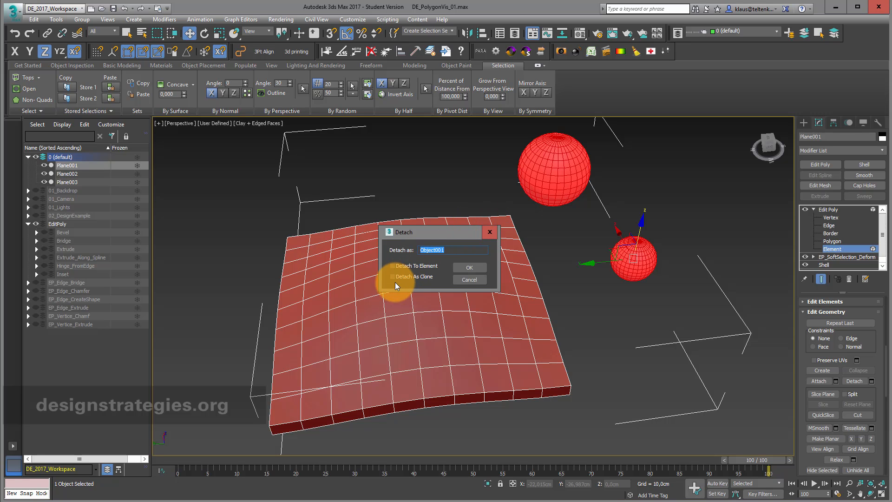
left_click(467, 265)
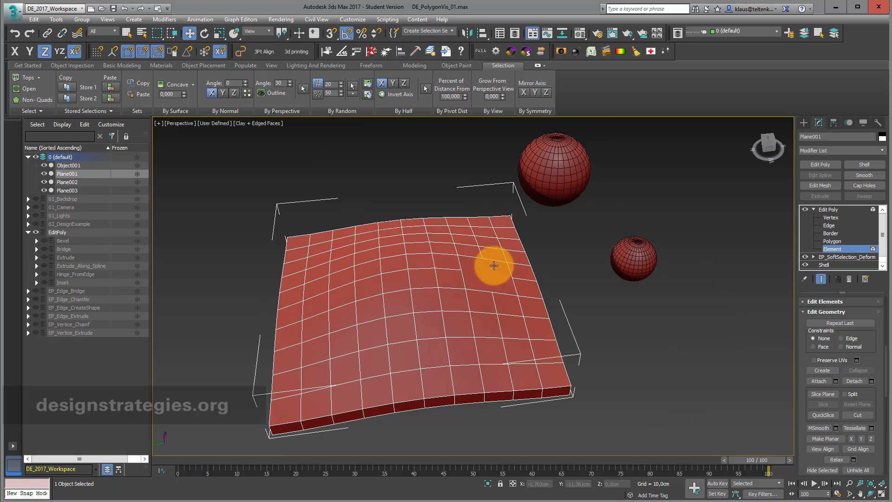
Return the slab to object level, delete the detached spheres and reselect the slab
left_click(505, 299)
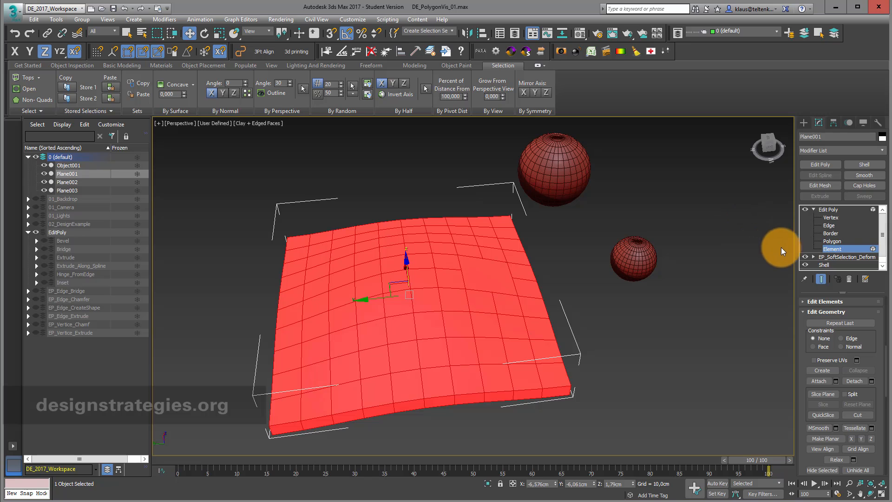
left_click(824, 210)
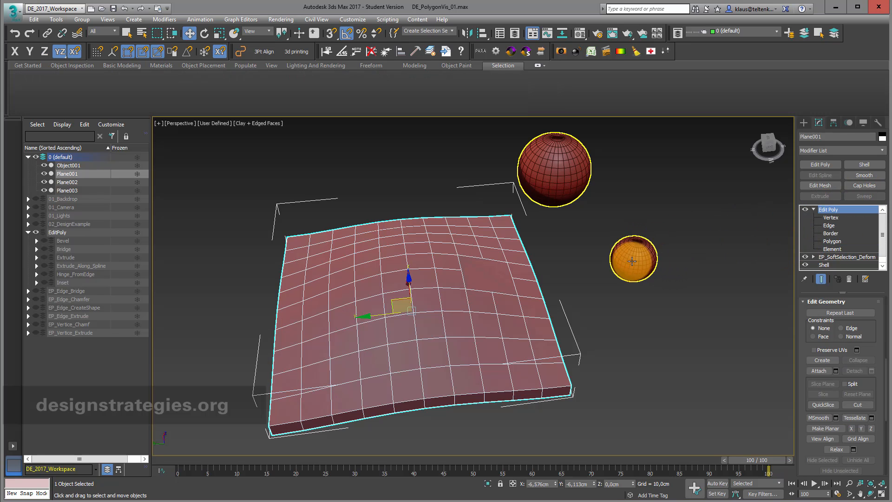
left_click(630, 259)
key("Delete")
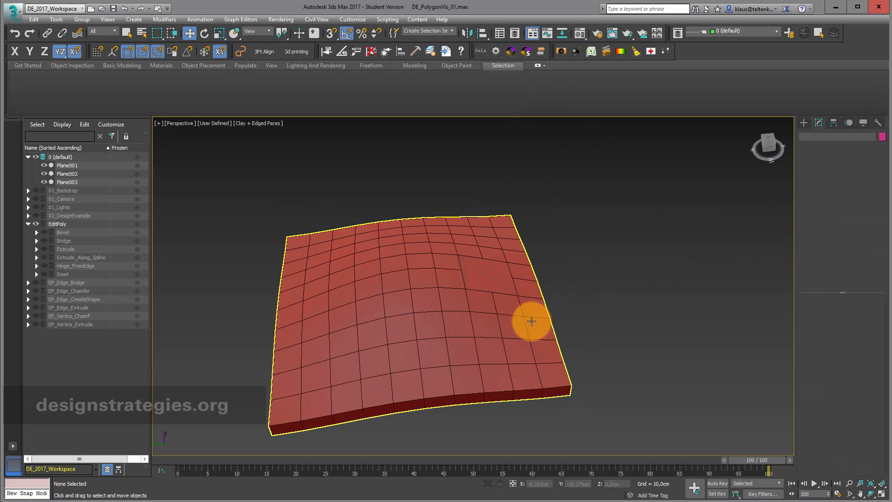
left_click(531, 322)
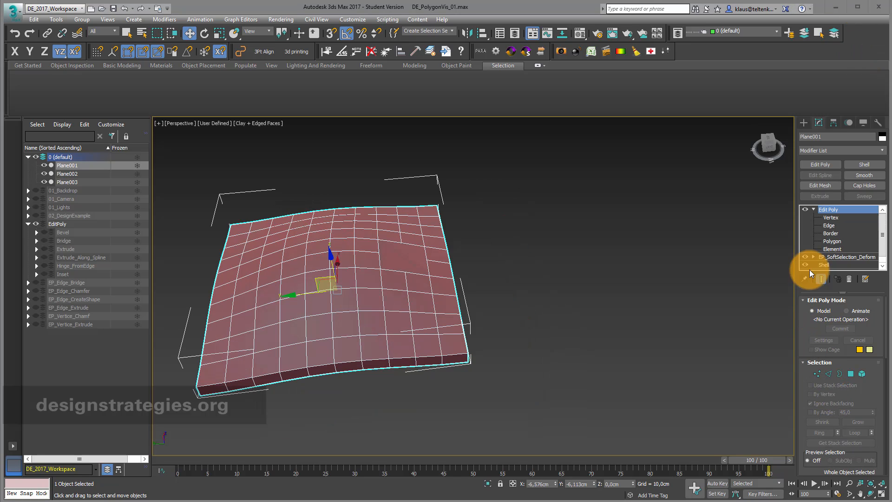
Create a plane of about 12.16 by 12.73 cm beside the slab with 2 length and 2 width segments
left_click(804, 122)
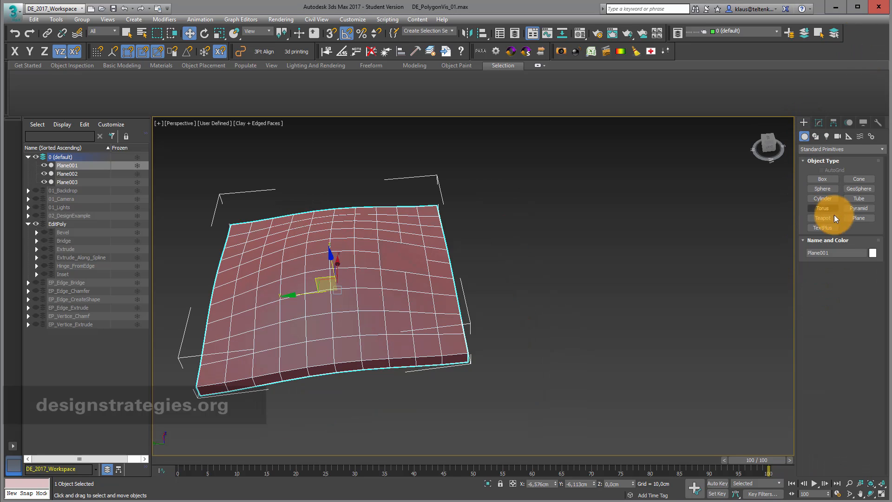
left_click(858, 218)
left_click_drag(580, 279, 784, 371)
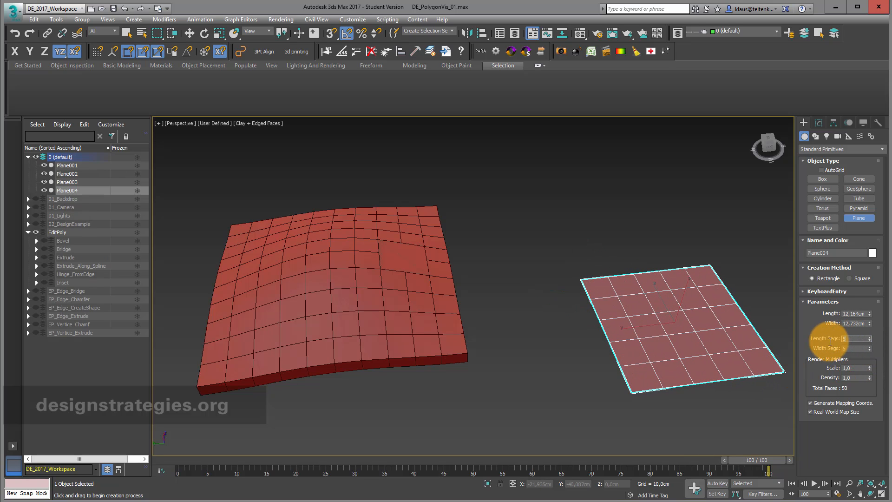
type("2")
key("Tab")
type("2")
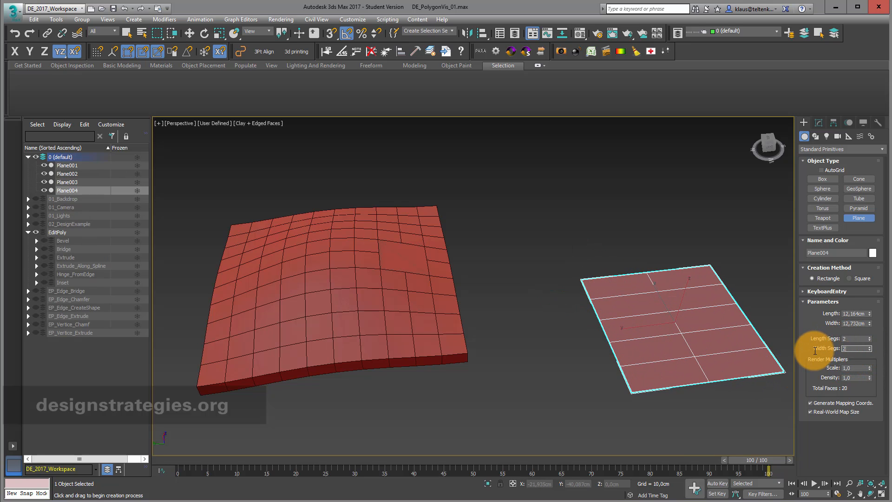
key("Return")
Apply an Edit Poly modifier to the new plane
middle_click_drag(657, 278, 562, 265)
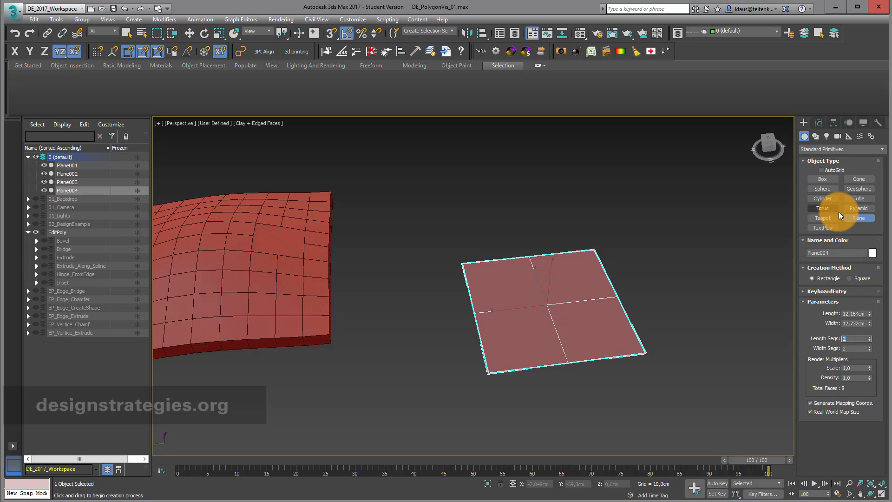
left_click(822, 122)
left_click(829, 165)
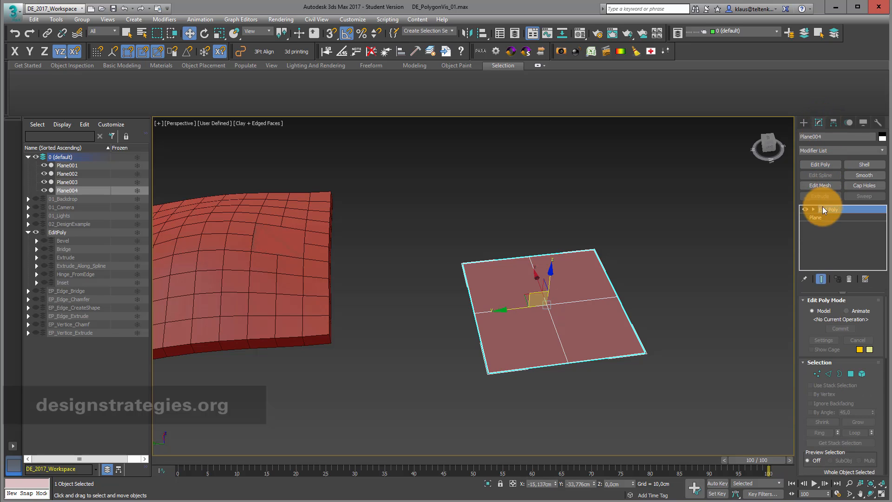
Cut two edges across the plane's front-right quarter, from the front edge's midpoint to the inner edge and on to the outer corner
left_click_drag(807, 385, 809, 187)
left_click(857, 406)
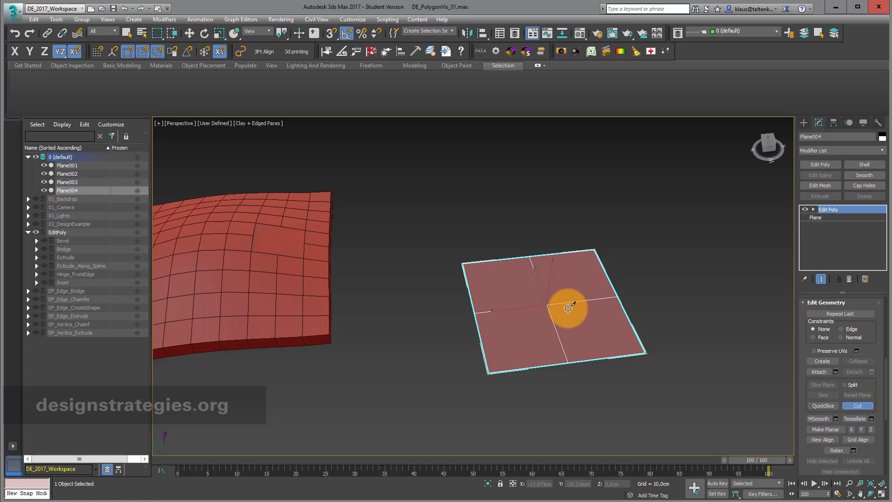
middle_click_drag(587, 255, 440, 189)
left_click(331, 31)
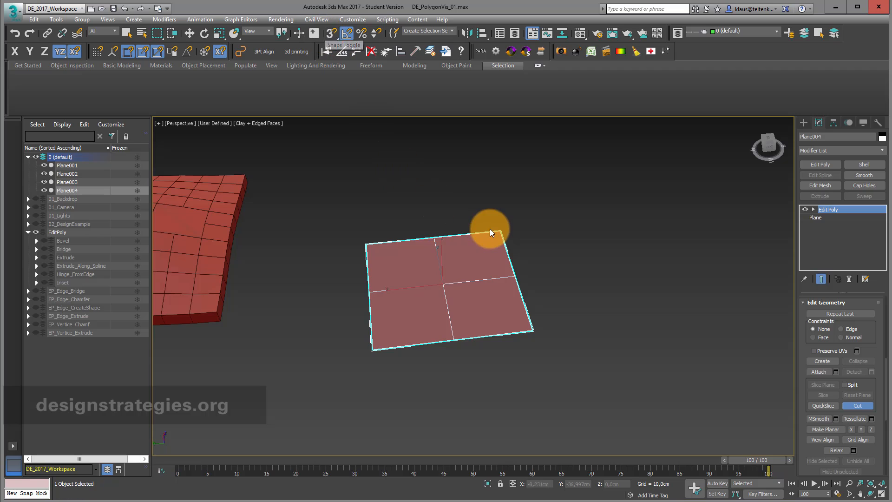
scroll(487, 227, "up", 3)
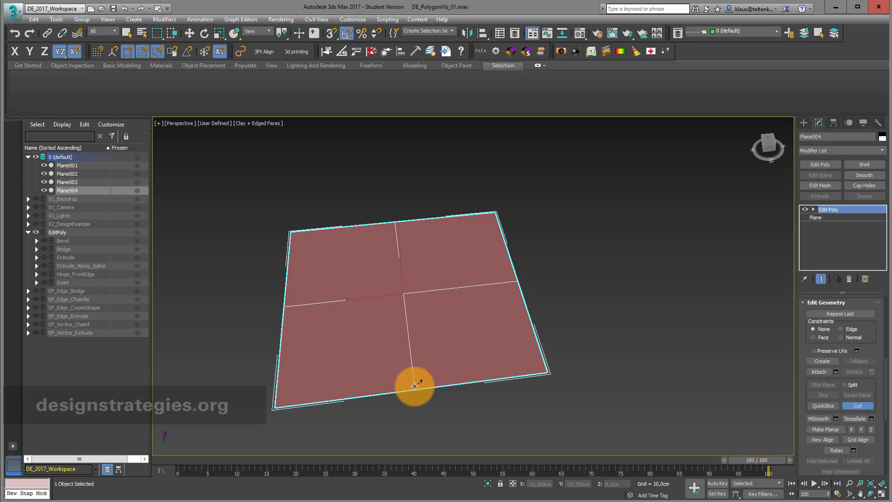
middle_click_drag(424, 349, 411, 301)
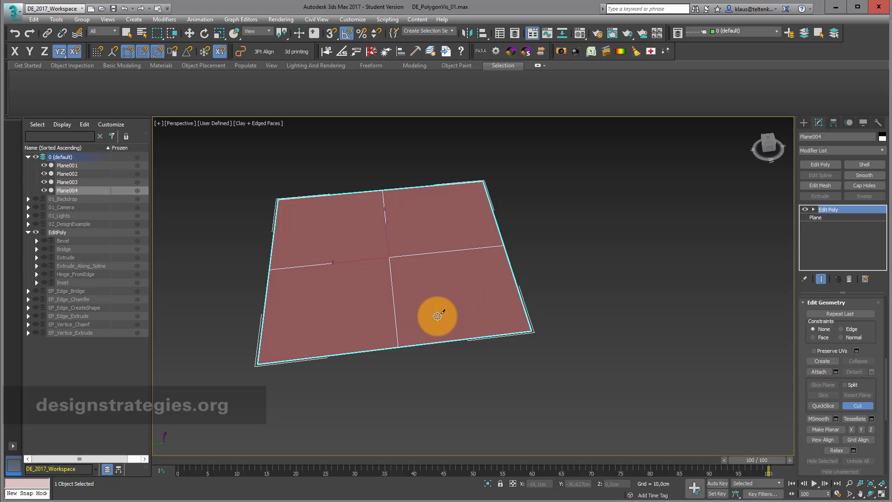
left_click(398, 346)
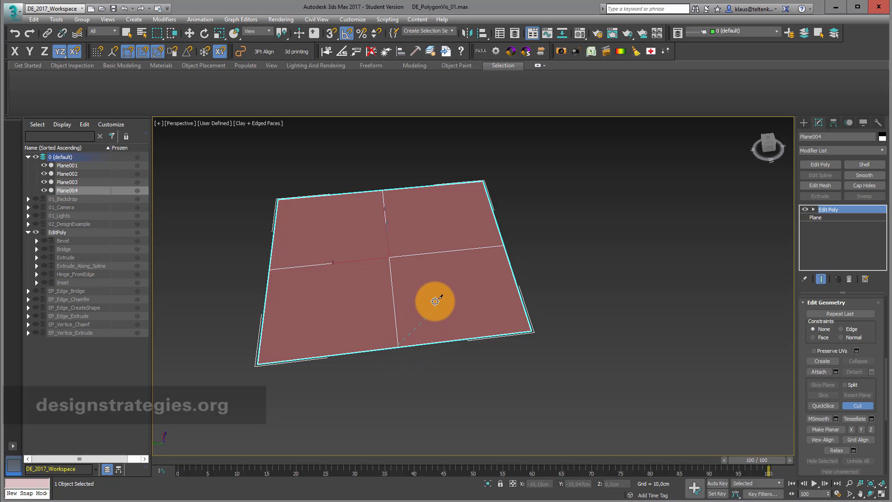
left_click(446, 251)
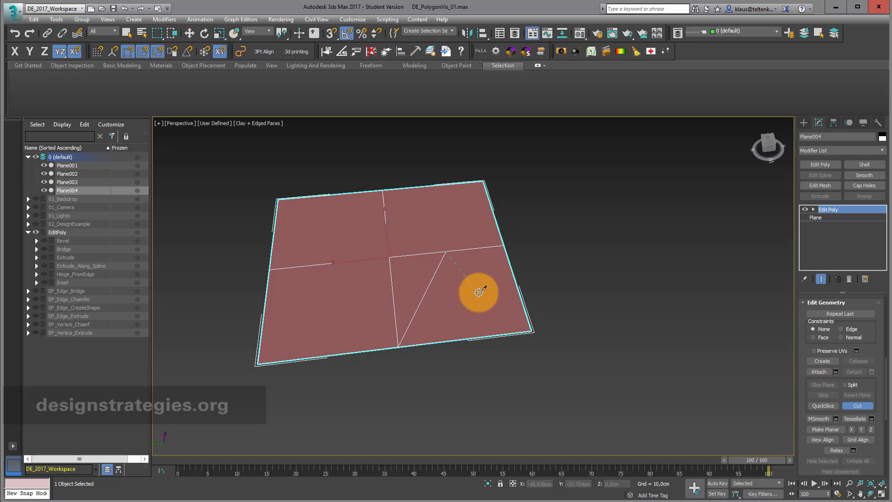
left_click(531, 330)
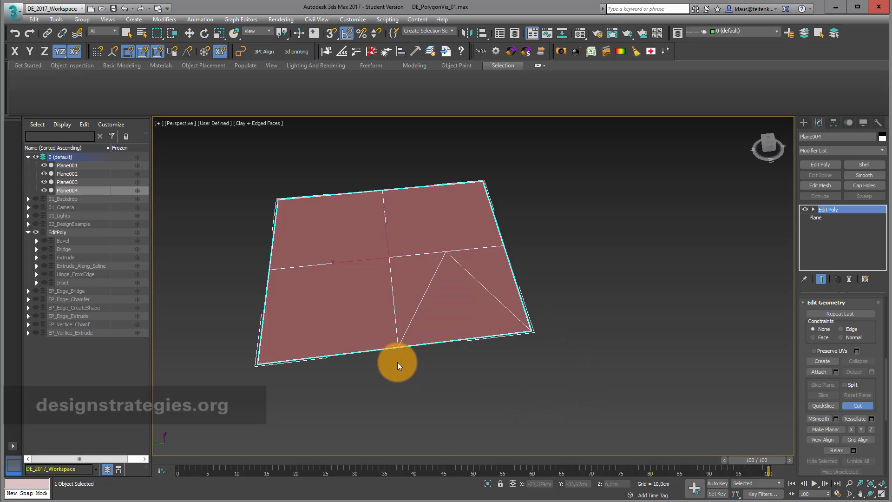
Cut a zigzag from the plane's front-left corner to its centre and a diagonal from the back-left corner to the centre
left_click(258, 363)
left_click(300, 304)
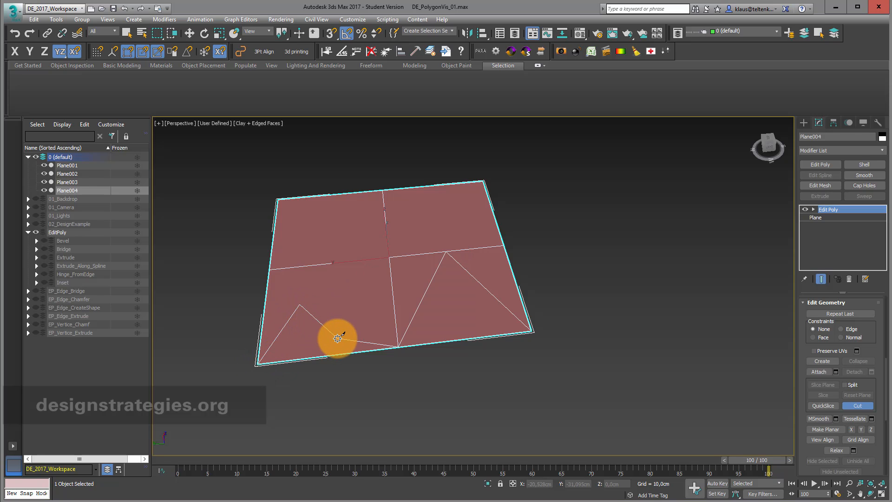
left_click(389, 259)
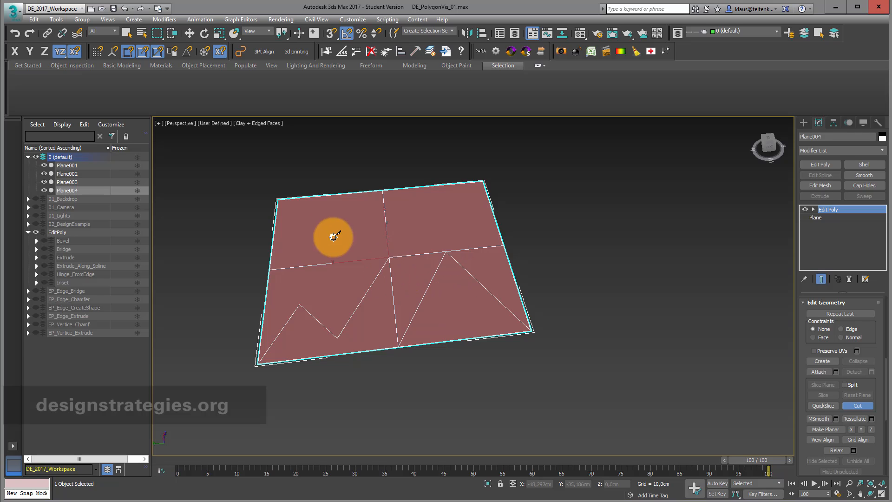
left_click(278, 201)
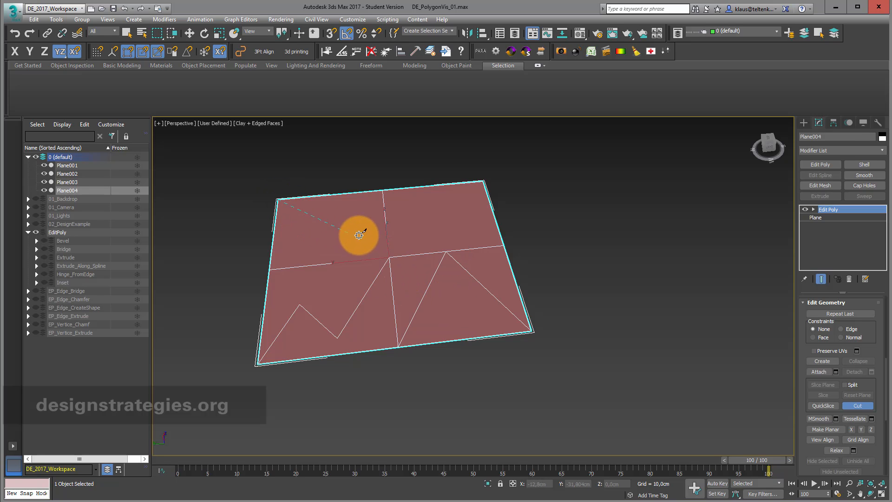
left_click(389, 256)
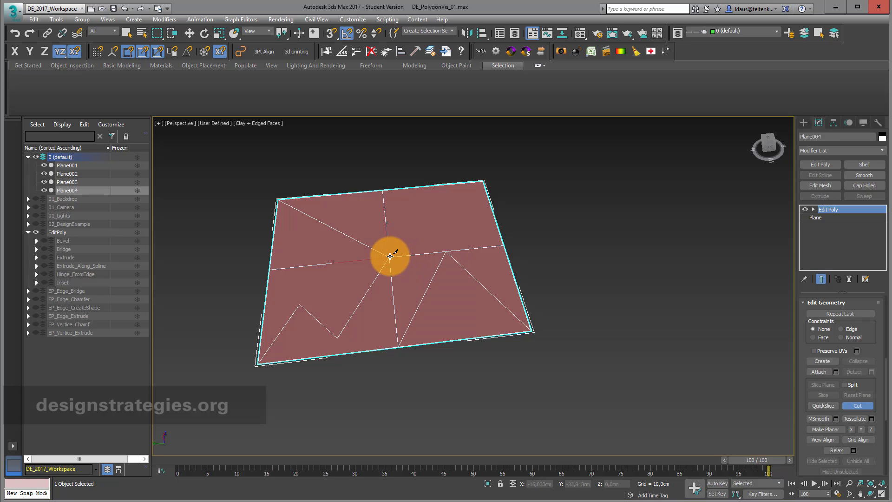
Cut a small closed quadrilateral inside the plane's back-right quarter, linked to the centre vertex, and end the Cut tool
left_click(384, 194)
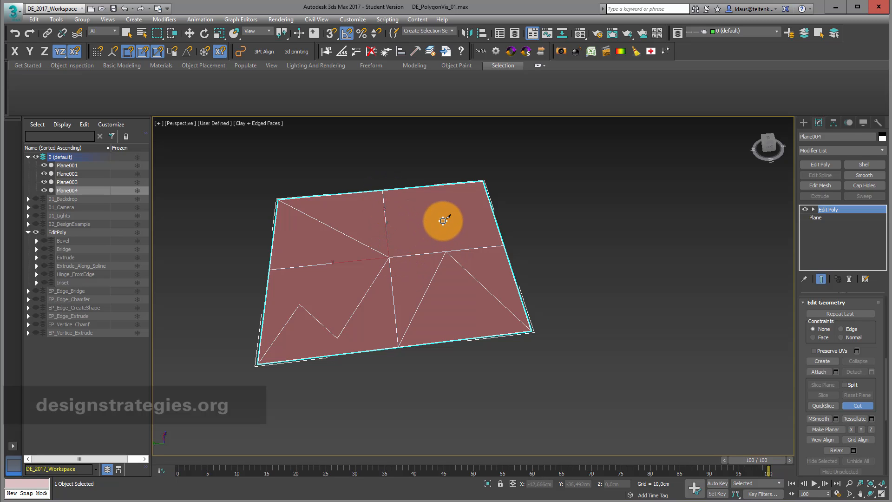
left_click(453, 203)
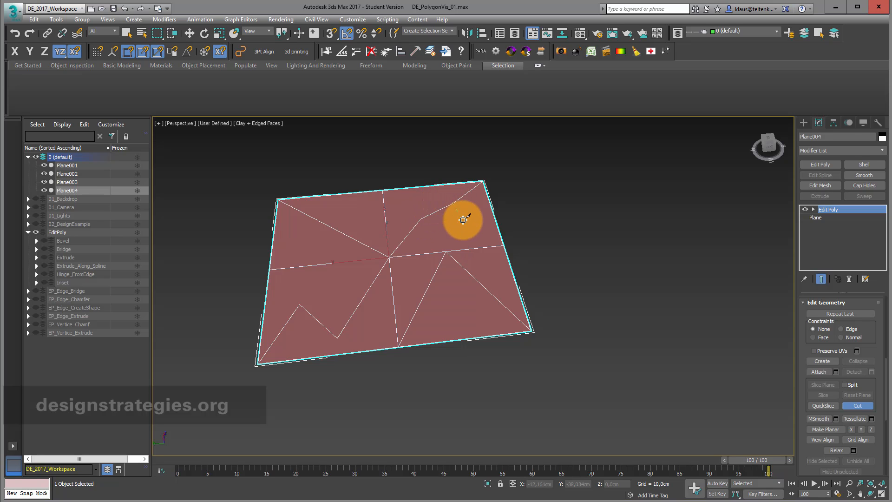
left_click(465, 225)
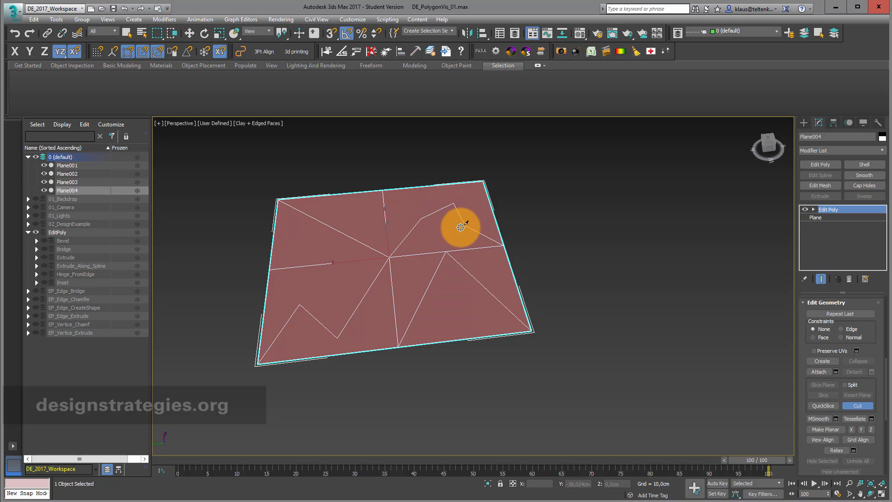
left_click(422, 218)
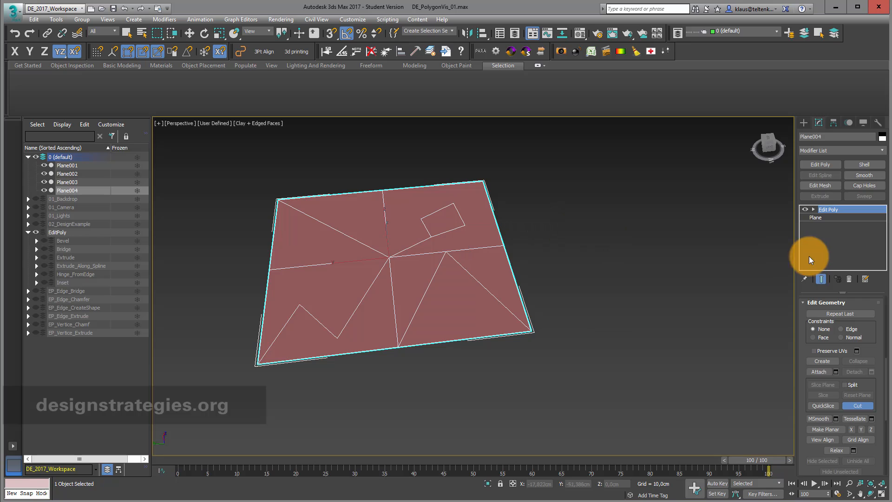
left_click(863, 406)
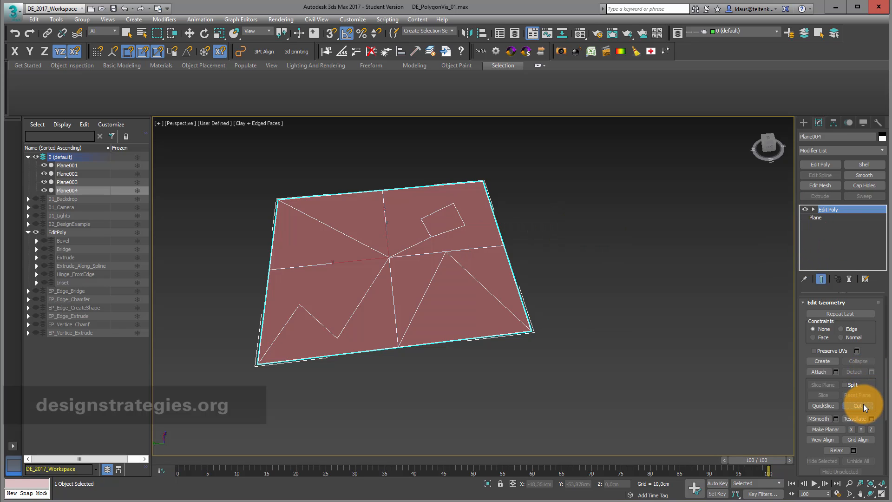
Select the small cut-out quadrilateral at polygon level
left_click(820, 243)
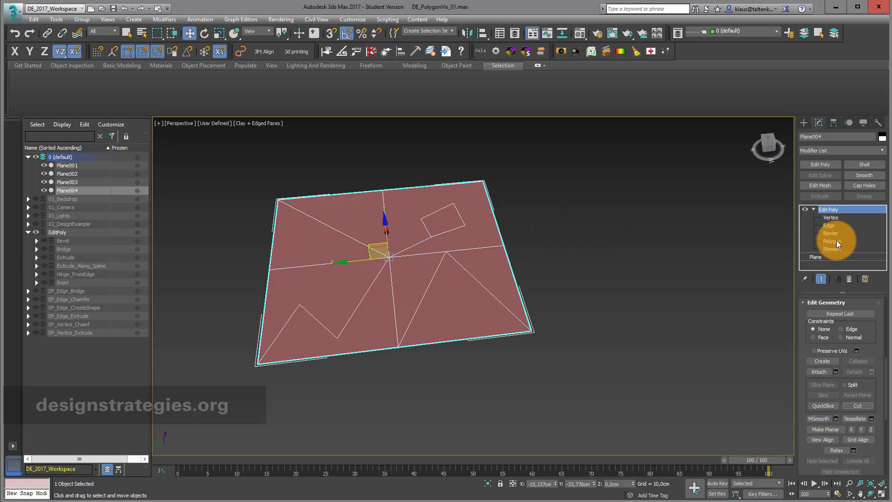
left_click(833, 241)
left_click(432, 219)
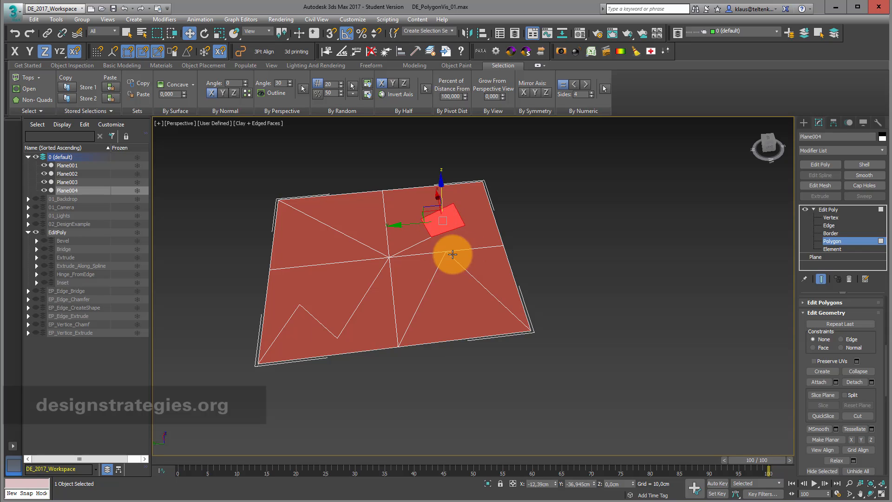
Delete the small quadrilateral, the polygon in front of the zigzag cut and the front-right triangle, and leave polygon level
key("Delete")
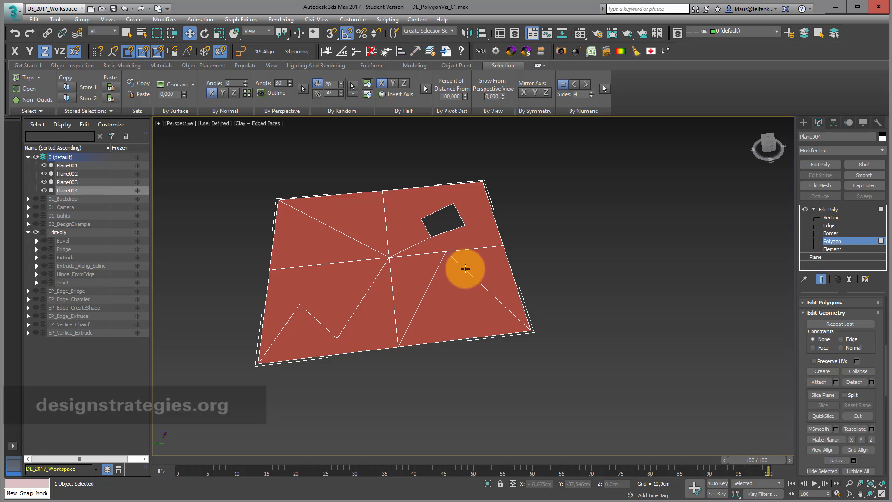
left_click(347, 345)
key("Delete")
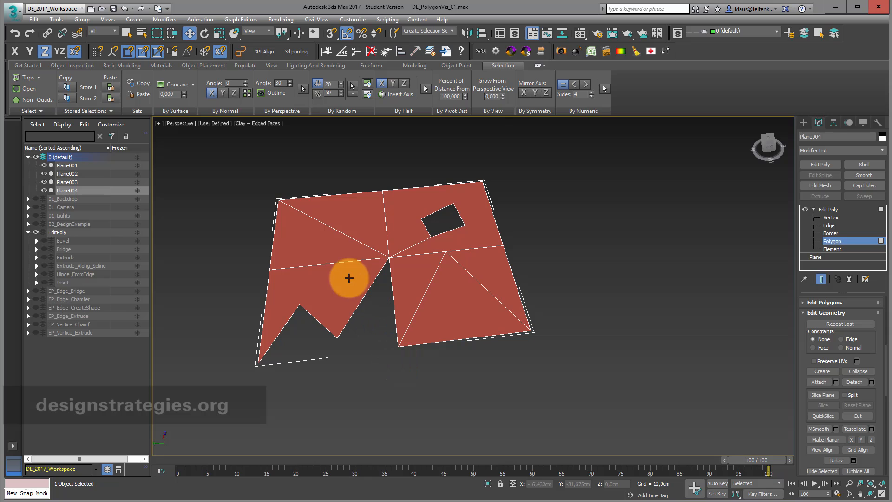
left_click(484, 308)
key("Delete")
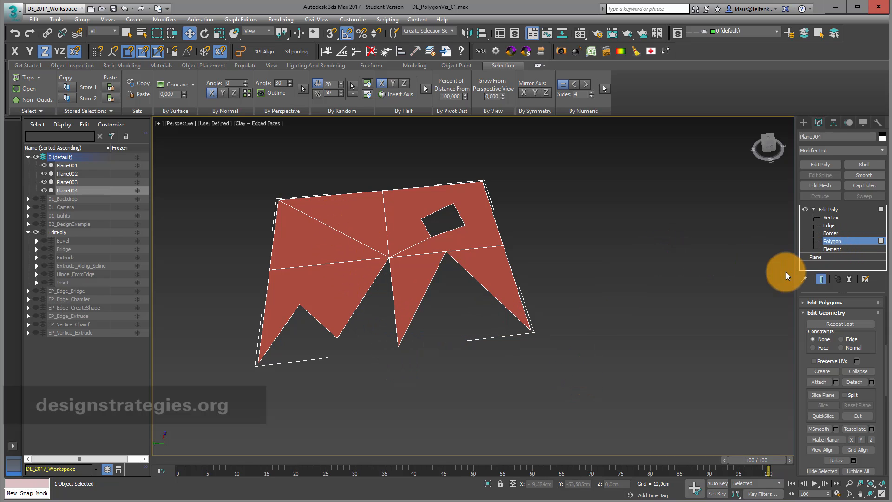
left_click(832, 213)
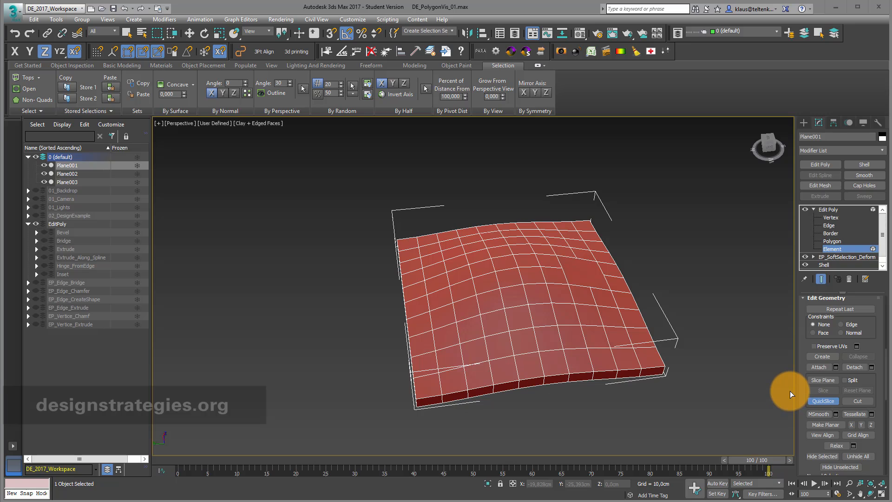
QuickSlice the selected element of the curved slab along a slanted line from the front edge to the back edge
left_click(679, 394)
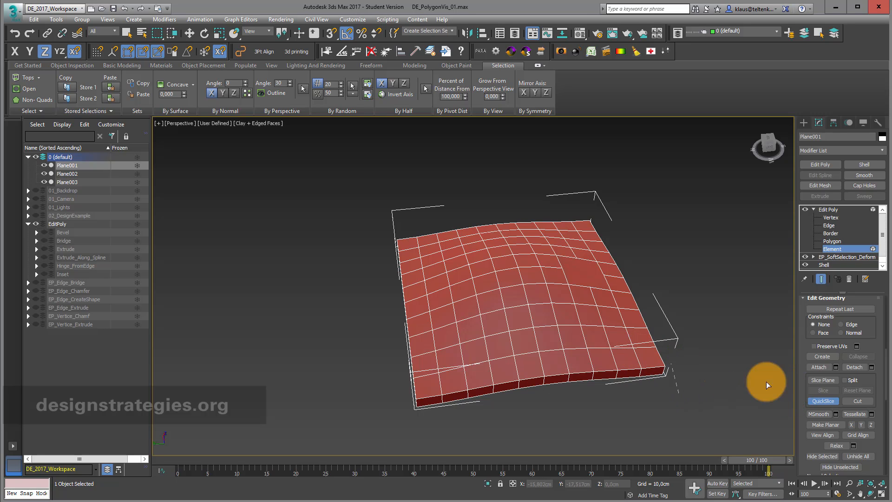
left_click(818, 403)
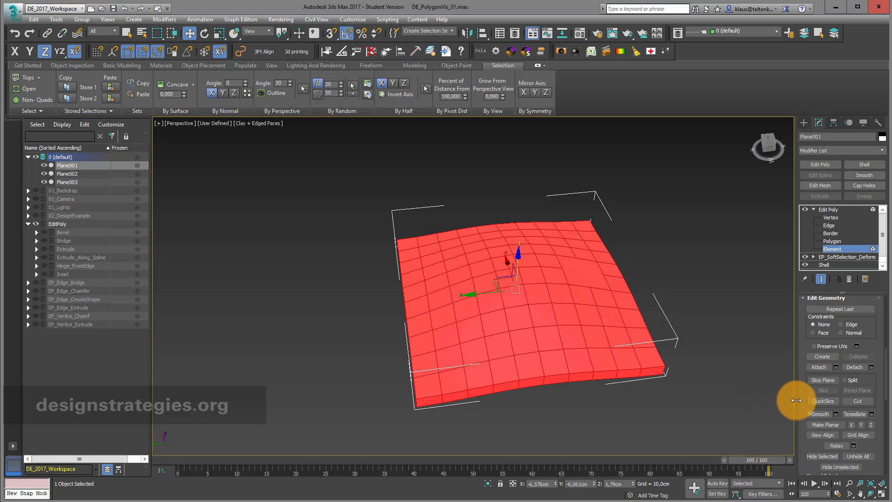
left_click(816, 400)
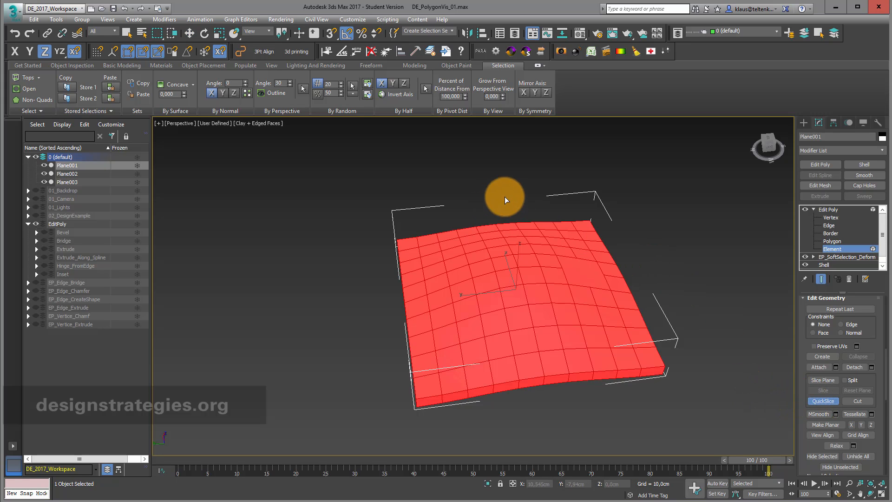
left_click(537, 188)
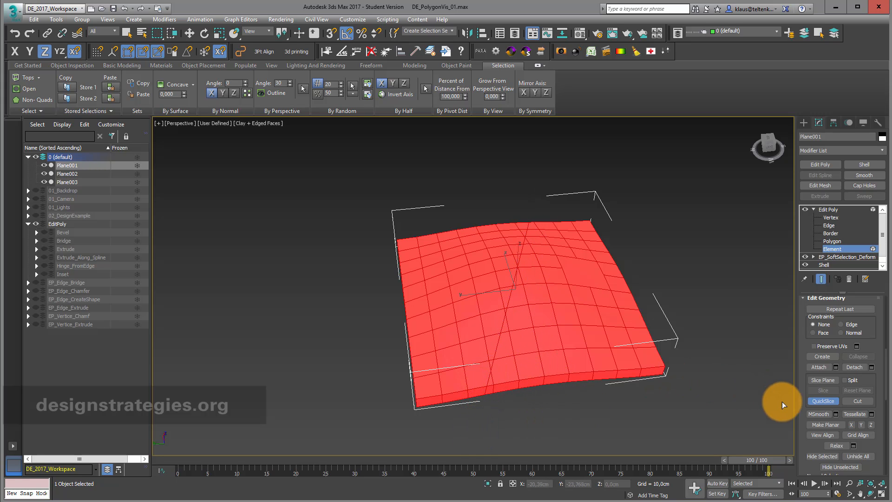
left_click(820, 402)
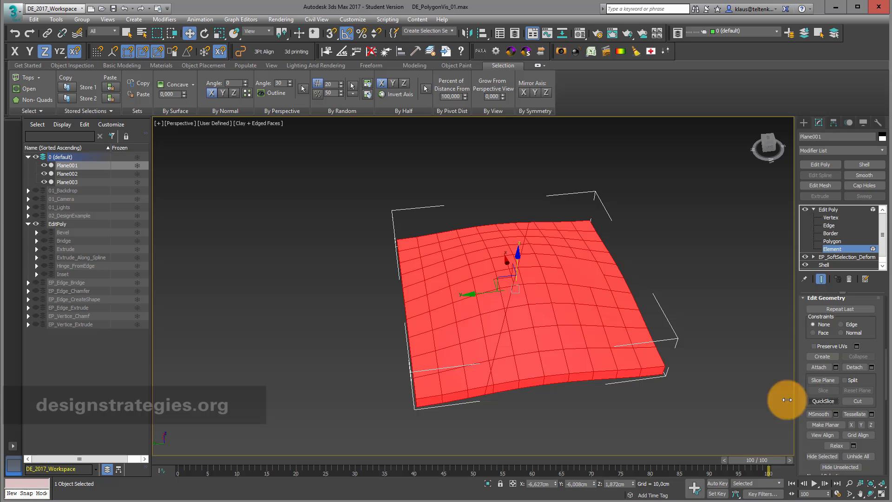
Delete the strip of top polygons along the curved slab's left side at polygon level
left_click(371, 174)
left_click_drag(358, 214, 478, 441)
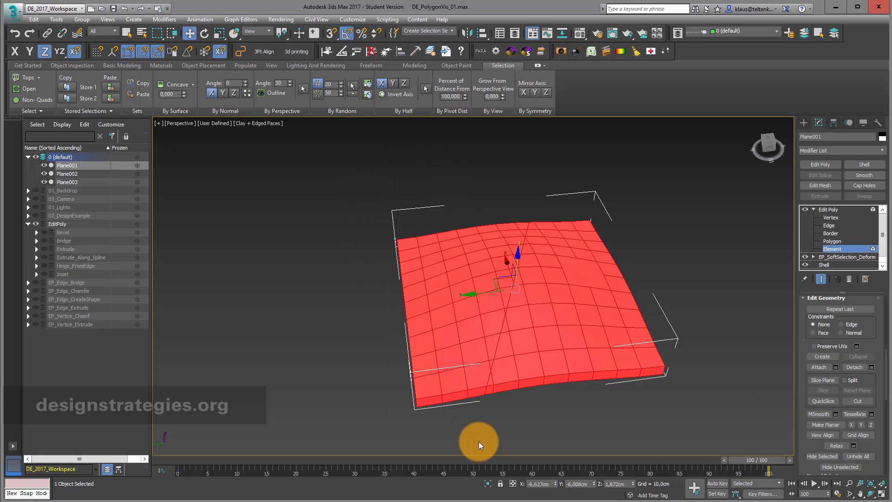
left_click(841, 238)
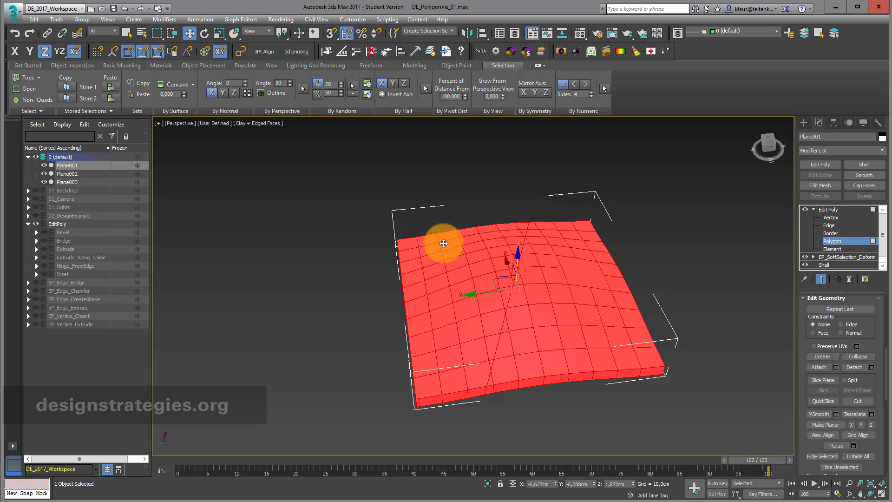
left_click(378, 193)
left_click_drag(358, 190, 473, 425)
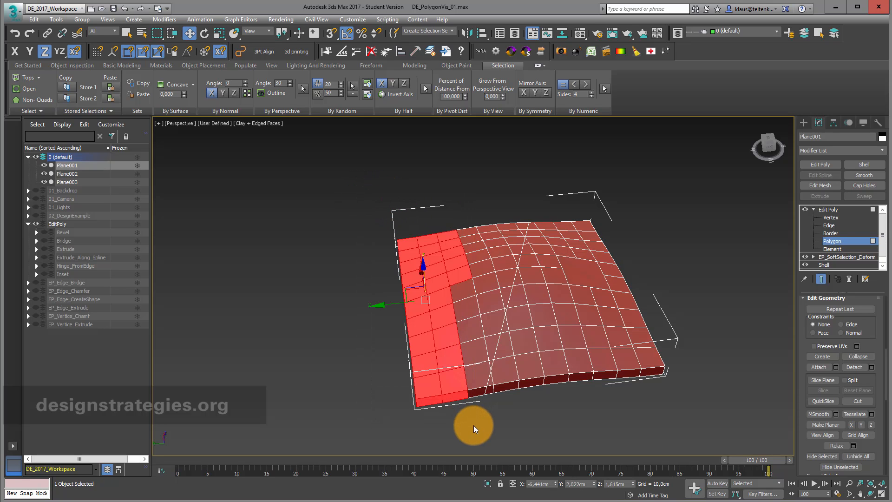
key("Delete")
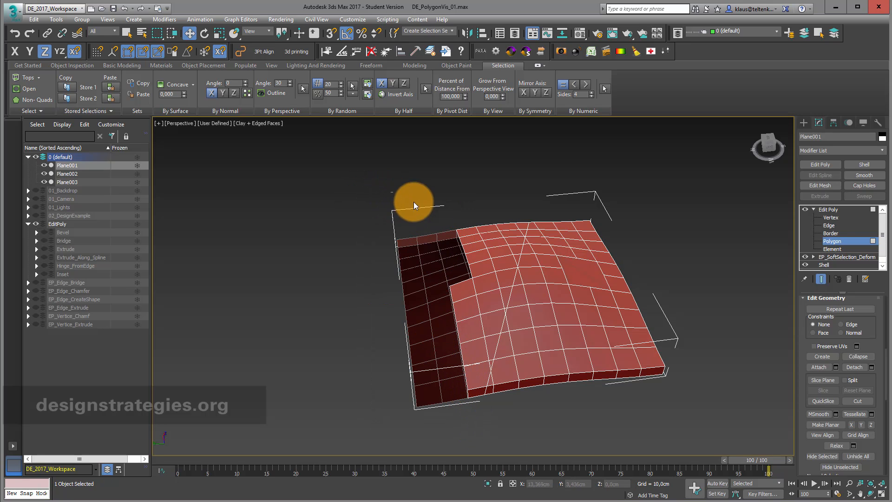
Delete the next top polygons near the slab's back edge, bordering the opening
left_click_drag(490, 286, 483, 284)
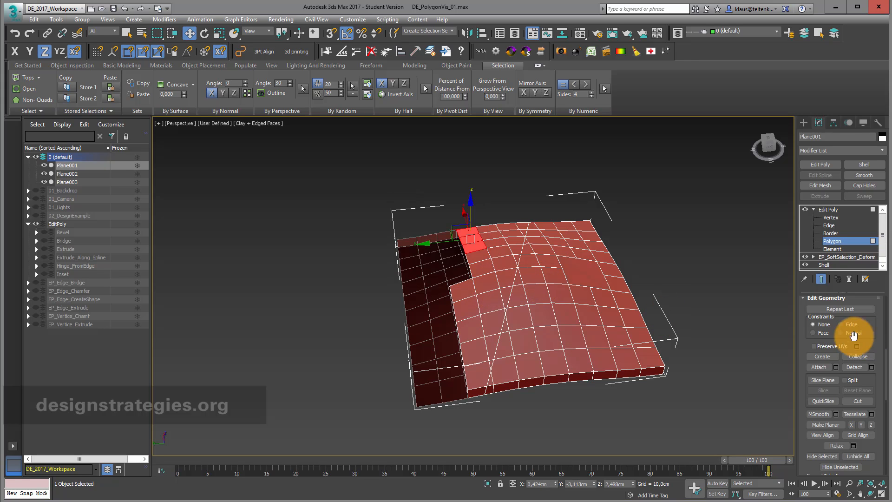
key("Delete")
left_click_drag(430, 194, 514, 261)
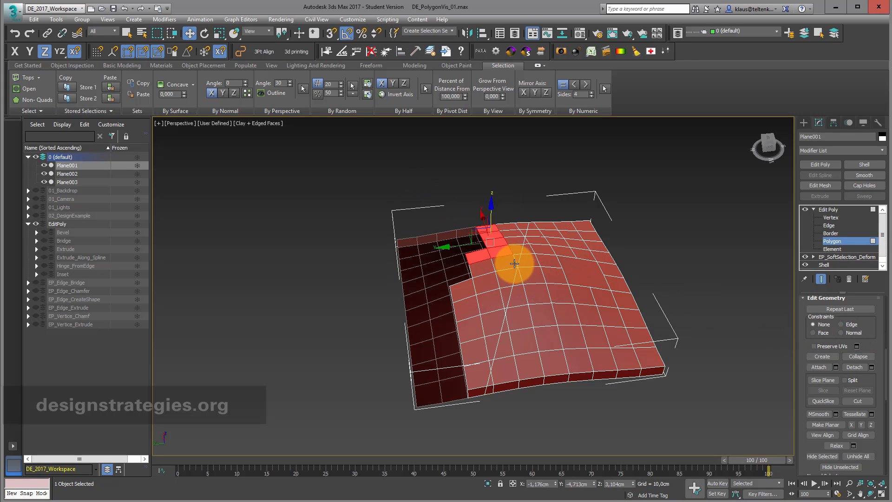
key("Delete")
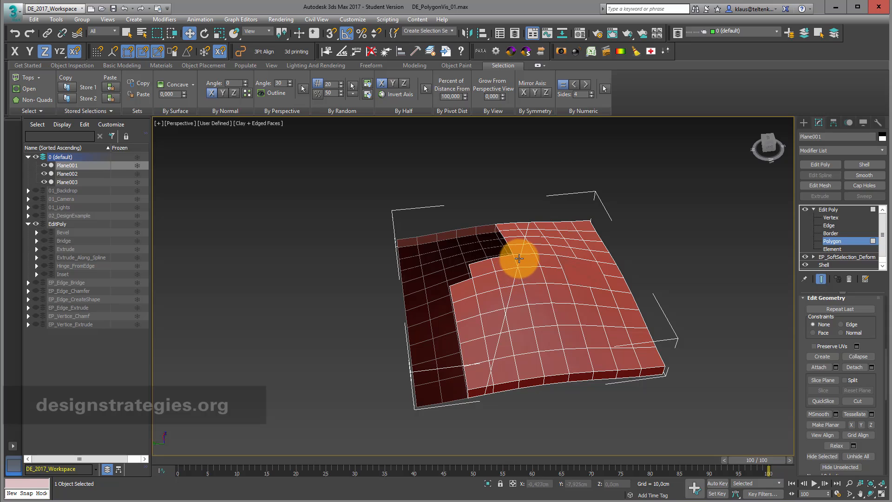
Delete the remaining top polygons near the slab's back edge up to the slice line
left_click(517, 258)
key("Delete")
left_click_drag(480, 192, 514, 233)
left_click(516, 224)
left_click(522, 239)
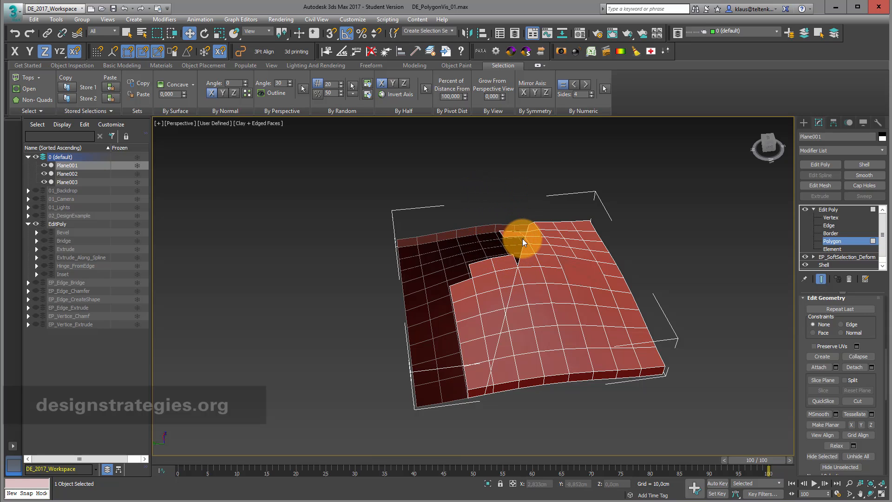
left_click(512, 232)
key("Delete")
left_click(524, 232)
key("Delete")
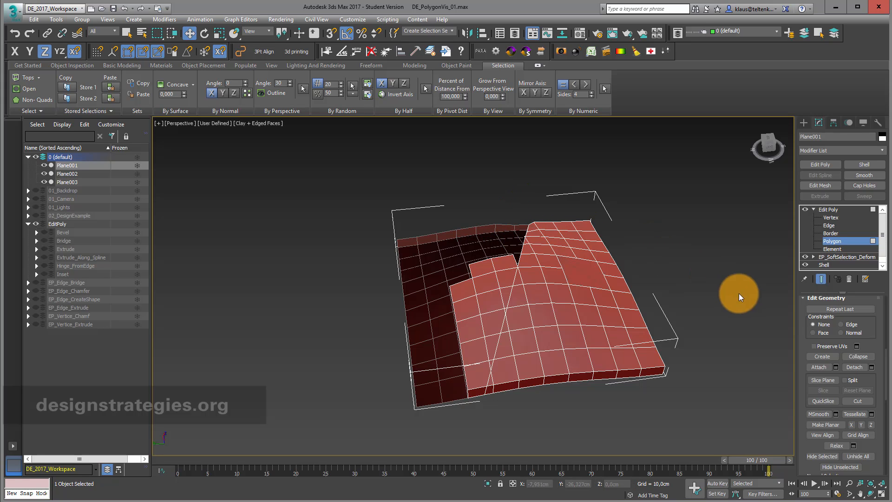
Delete the top polygons directly left of the slice line in the slab's middle section
left_click_drag(804, 305, 818, 443)
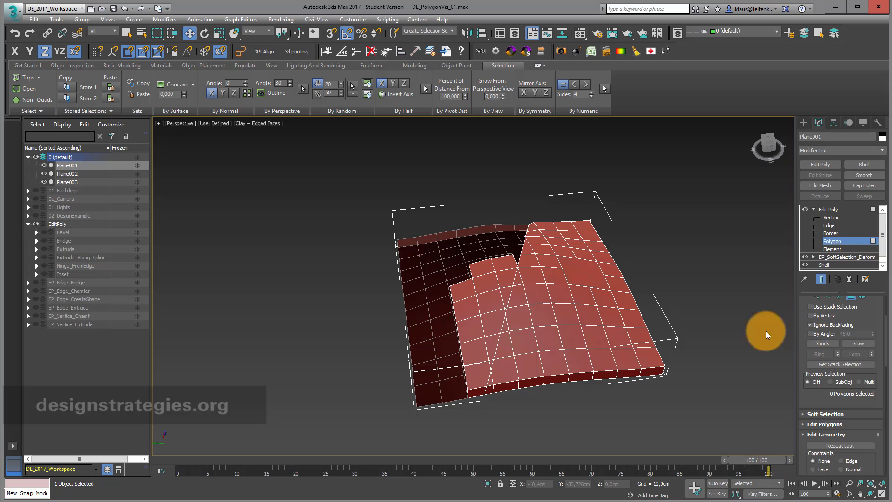
left_click_drag(491, 332, 490, 331)
key("Delete")
left_click(492, 331)
key("Delete")
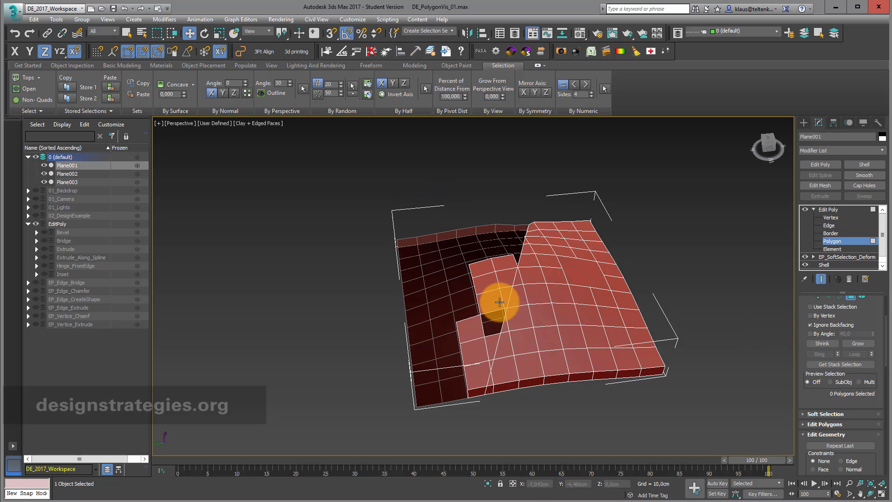
left_click(504, 296)
key("Delete")
left_click(508, 283)
key("Delete")
left_click(508, 259)
key("Delete")
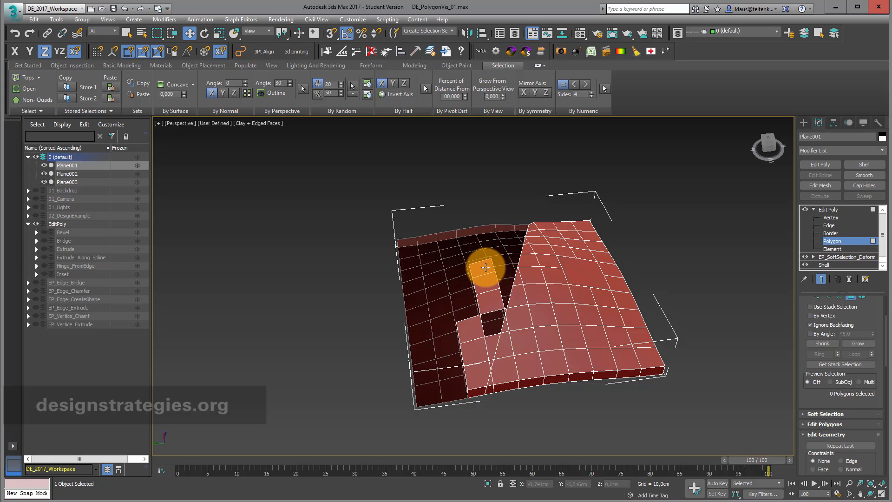
Delete the remaining top polygons left of the slice line down to the slab's front edge
left_click(484, 266)
key("Delete")
left_click(489, 297)
key("Delete")
left_click(473, 328)
key("Delete")
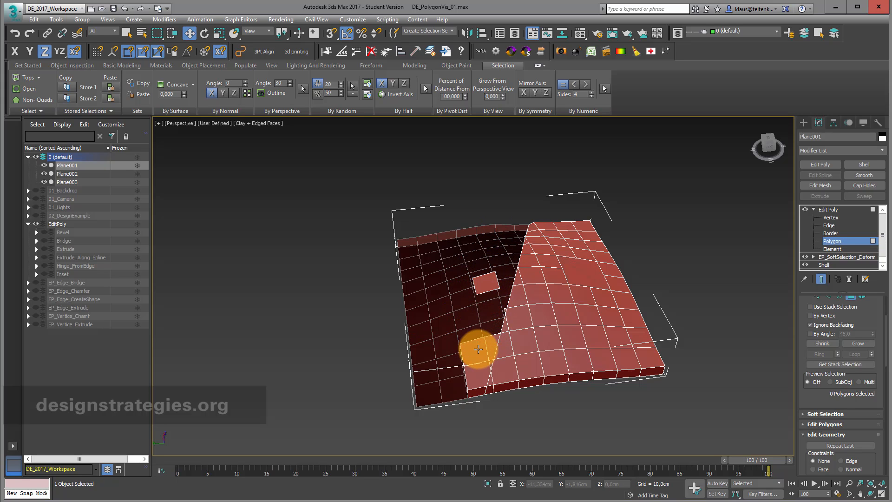
left_click(479, 349)
key("Delete")
left_click(477, 372)
key("Delete")
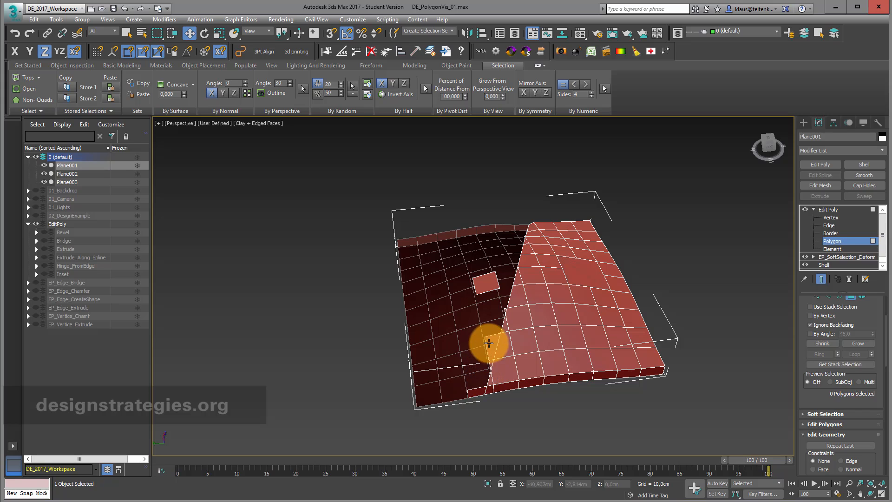
left_click(484, 343)
key("Delete")
key("Delete")
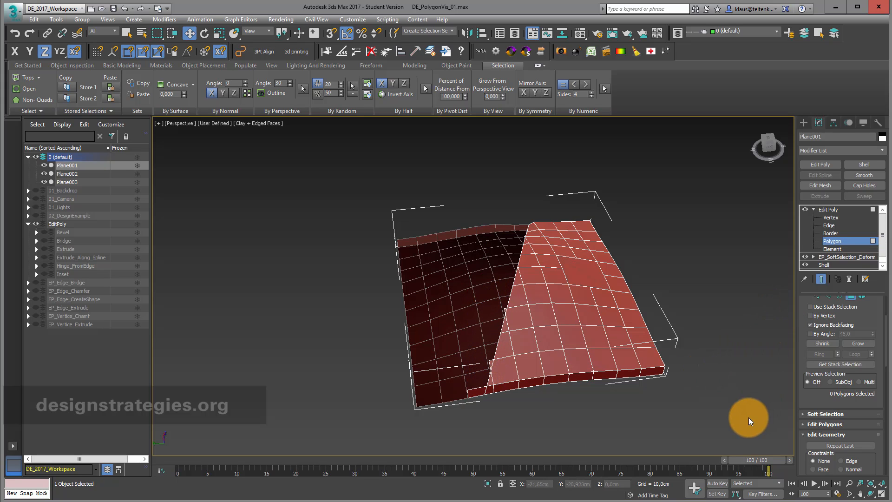
Select a block of polygons around the slab's front-right corner
left_click_drag(607, 306, 597, 289)
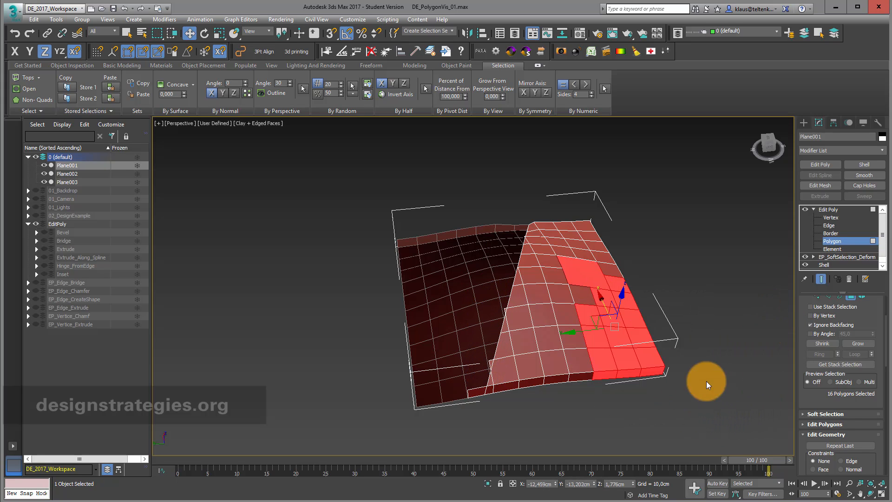
left_click_drag(821, 400, 820, 225)
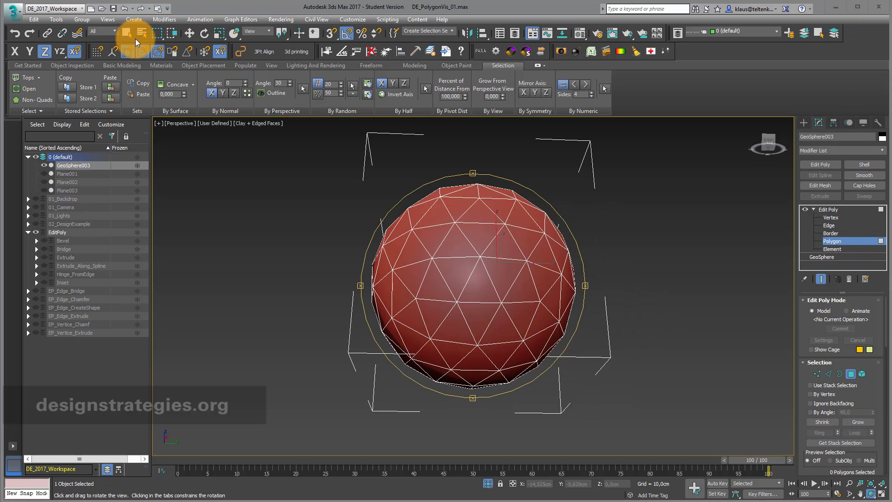
Select the six triangles forming a hexagon on the geosphere's front and grow the selection once
left_click(123, 33)
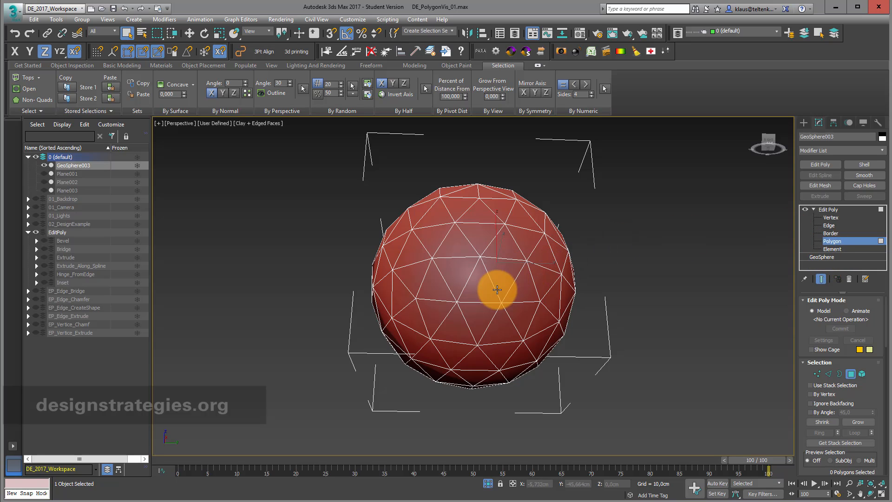
left_click(476, 288)
left_click(504, 275, "ctrl")
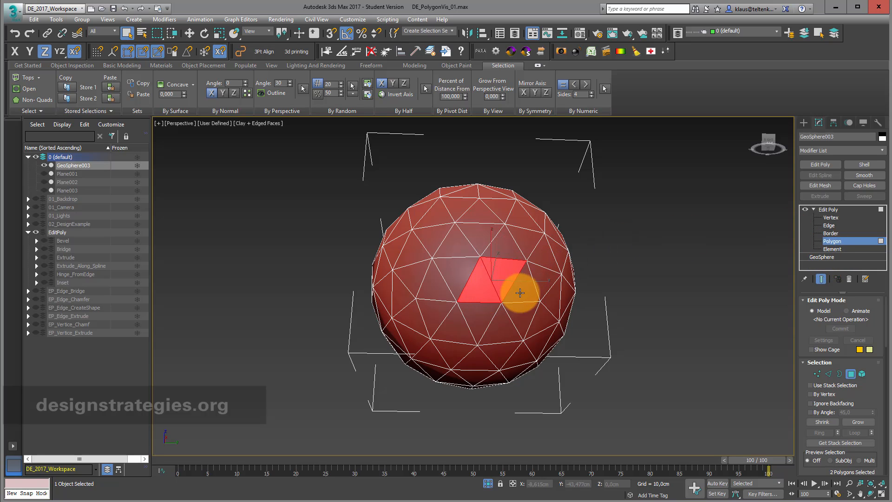
left_click(517, 292, "ctrl")
left_click(519, 310, "ctrl")
left_click(501, 325, "ctrl")
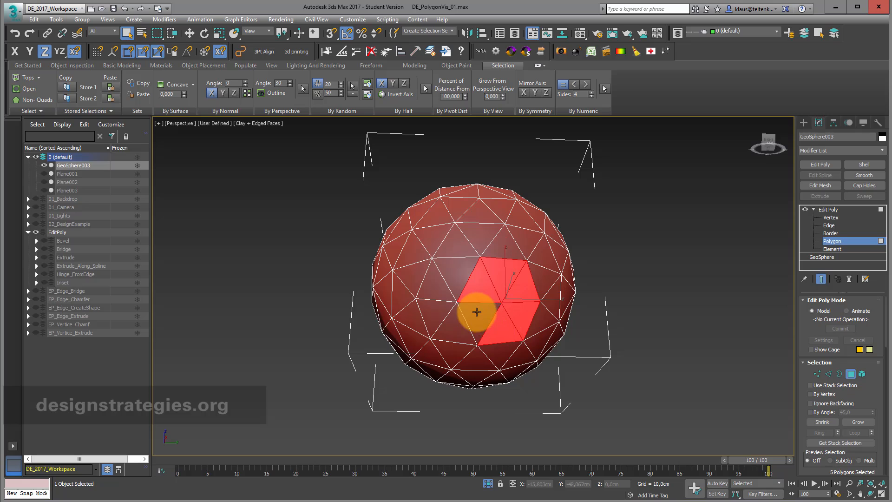
left_click(474, 308, "ctrl")
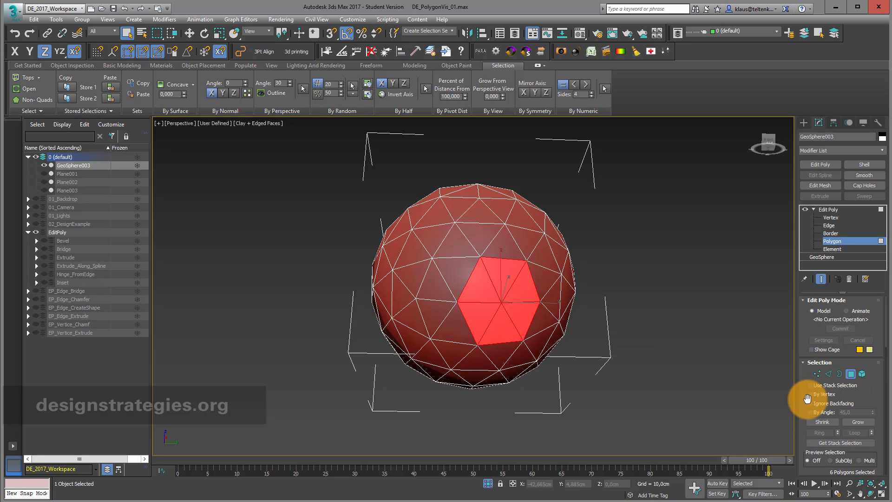
left_click(857, 422)
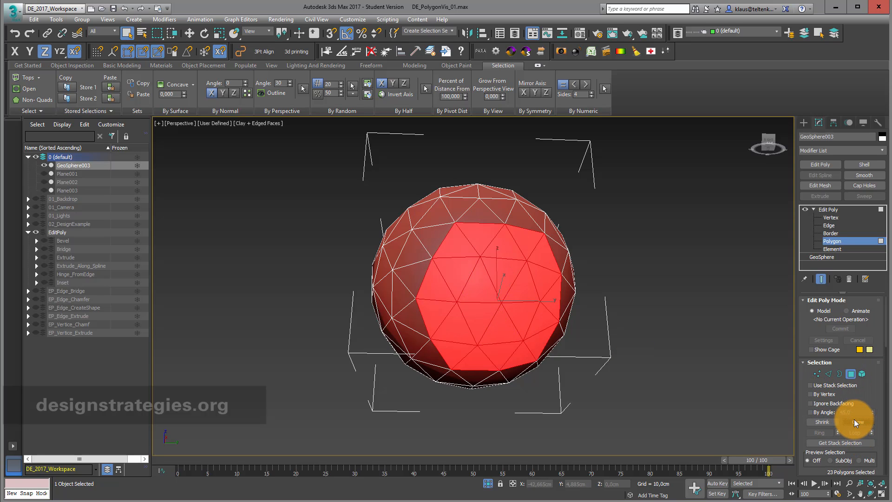
Flatten the selected geosphere polygons with Make Planar
left_click_drag(876, 442, 870, 219)
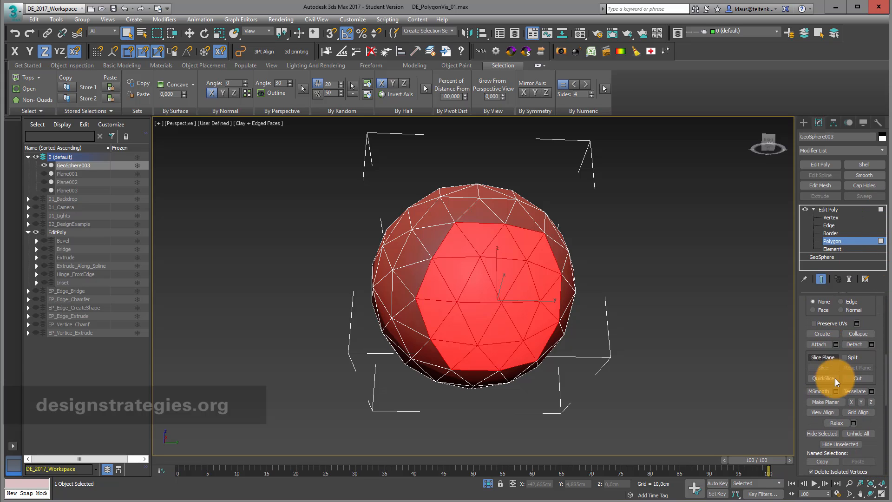
left_click(834, 402)
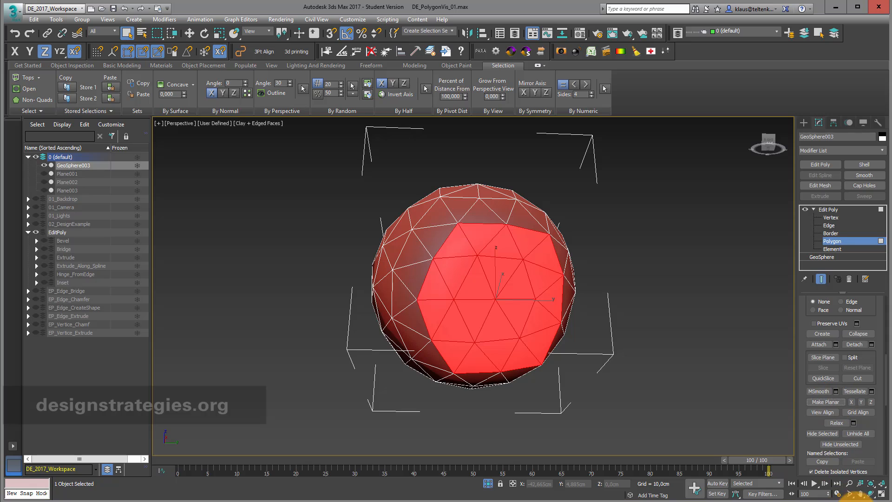
left_click(867, 495)
left_click_drag(480, 340, 466, 224)
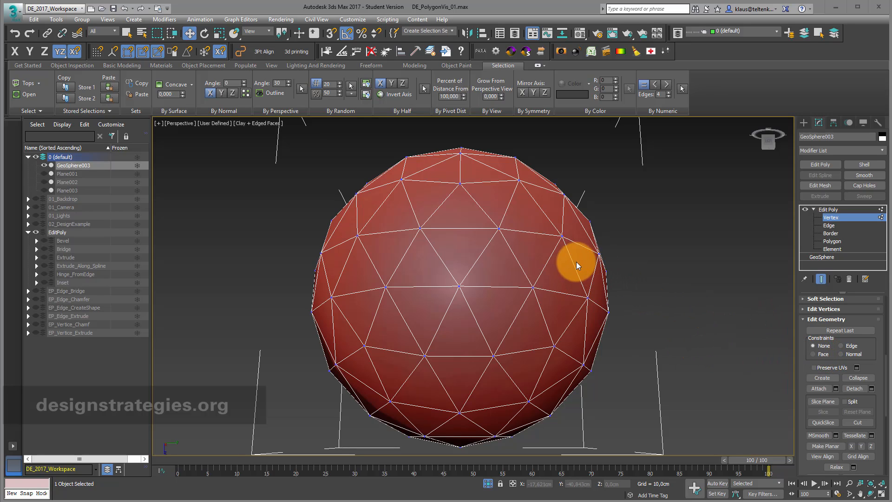
Select a vertex on the geosphere's upper right side and slide it along its edge with the Edge constraint
left_click_drag(576, 259, 543, 219)
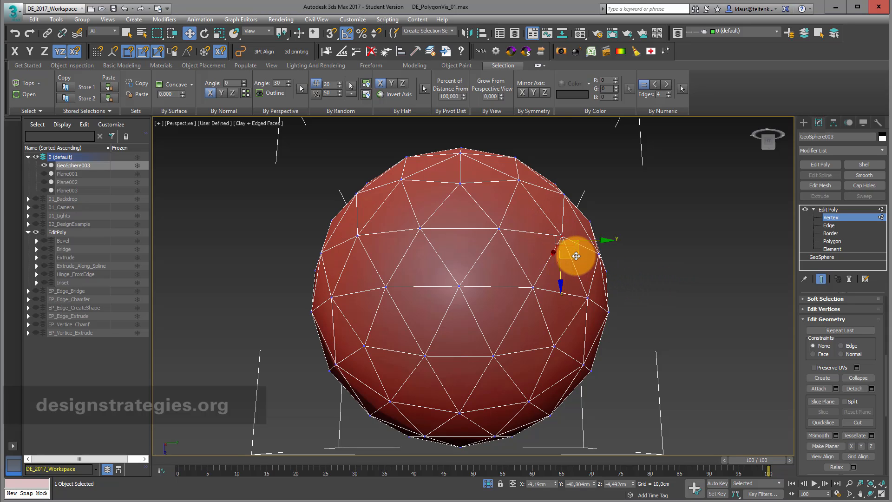
mouse_move(581, 257)
left_mouse_down()
mouse_move(627, 239)
mouse_move(542, 194)
mouse_move(537, 265)
mouse_move(583, 283)
mouse_move(549, 255)
mouse_move(581, 255)
mouse_move(574, 259)
left_mouse_up()
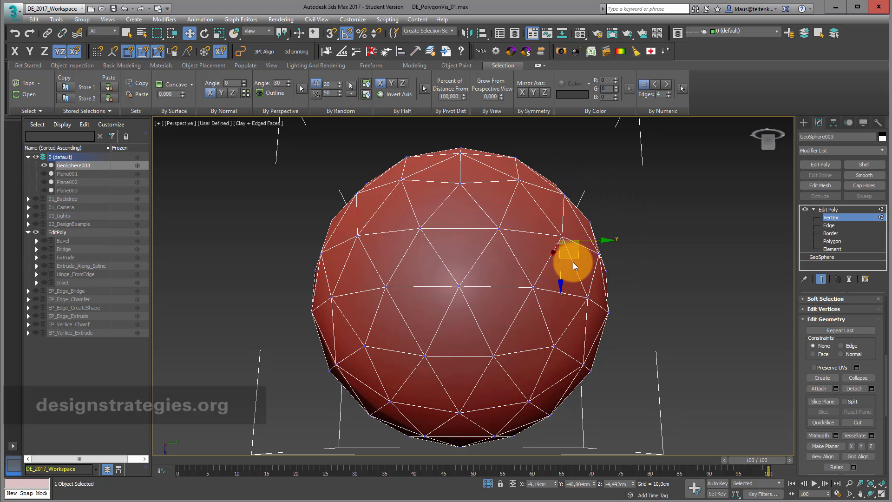
scroll(576, 258, "up", 3)
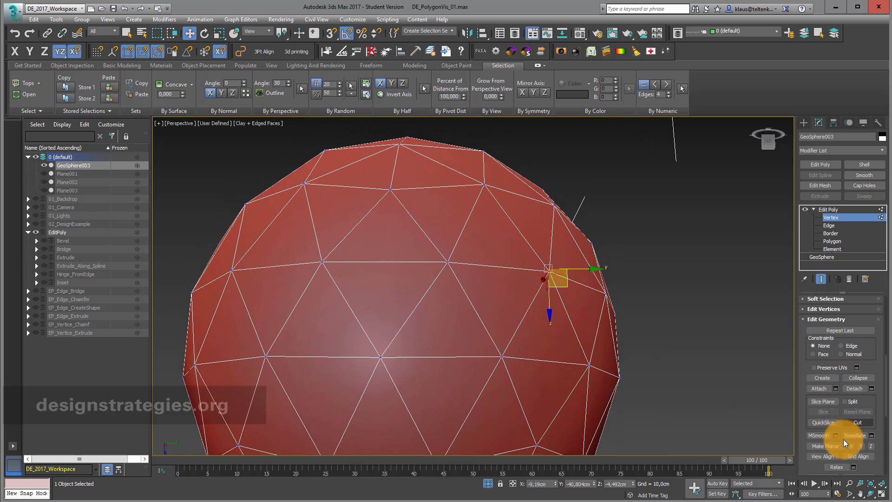
left_click(870, 494)
mouse_move(530, 314)
left_mouse_down()
mouse_move(495, 297)
mouse_move(529, 302)
left_mouse_up()
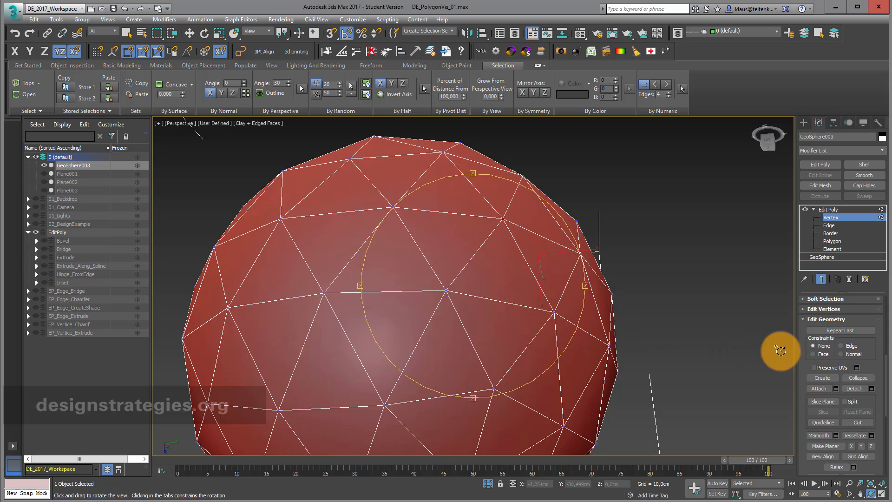
left_click(841, 346)
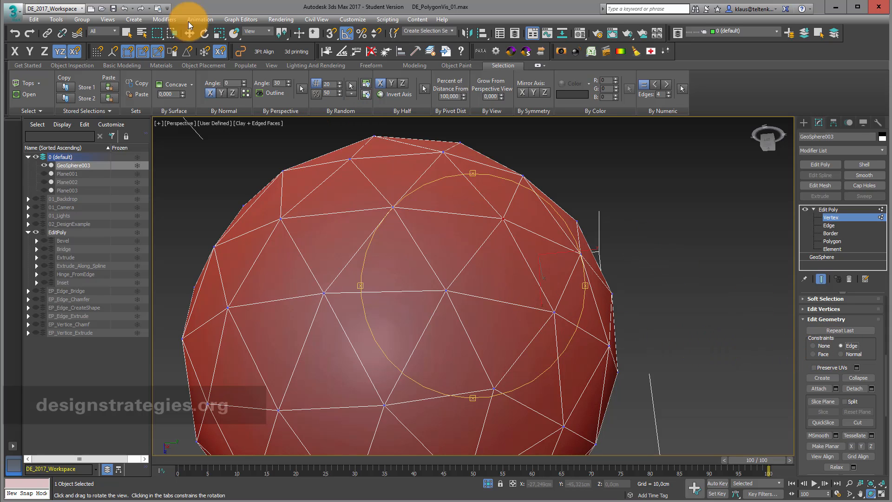
left_click(188, 35)
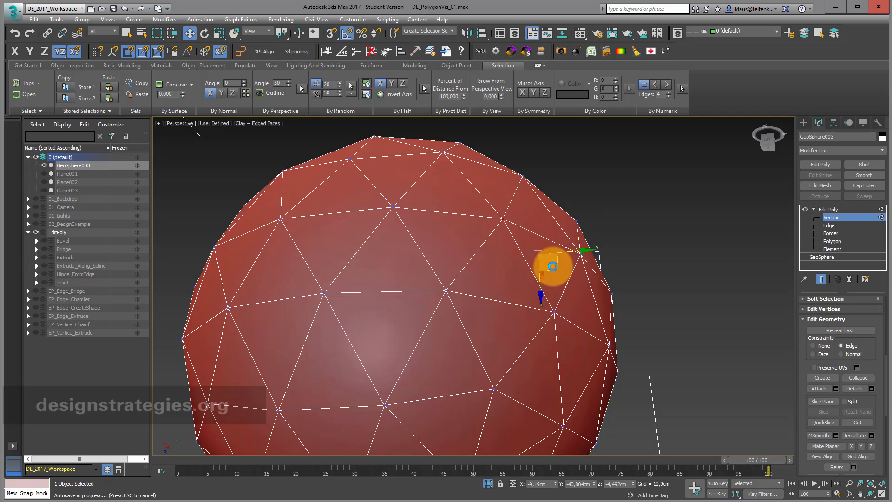
left_click_drag(557, 273, 637, 323)
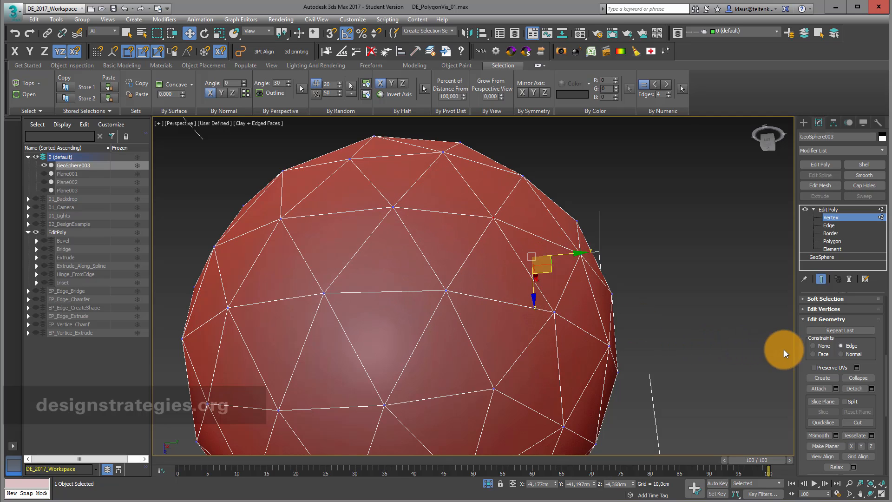
Switch to the Face constraint and slide the selected vertex across the neighbouring faces
left_click(551, 273)
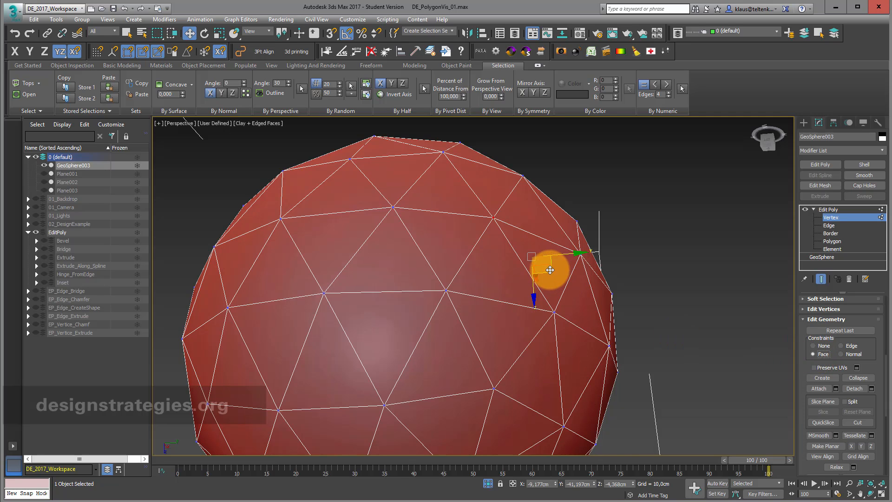
mouse_move(550, 270)
left_mouse_down()
mouse_move(529, 313)
mouse_move(583, 268)
mouse_move(552, 251)
mouse_move(532, 264)
mouse_move(534, 276)
left_mouse_up()
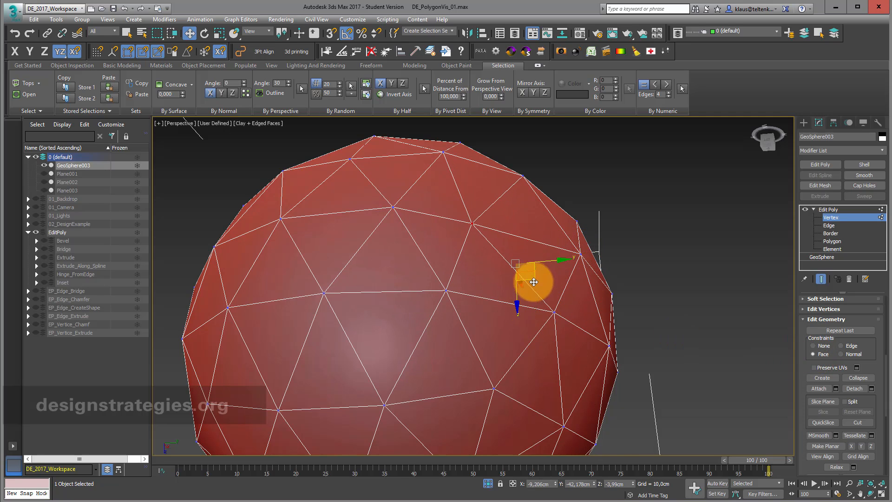
Switch to the Normal constraint and move the selected vertex outward along its normal
left_click(867, 494)
left_click_drag(499, 333, 547, 370)
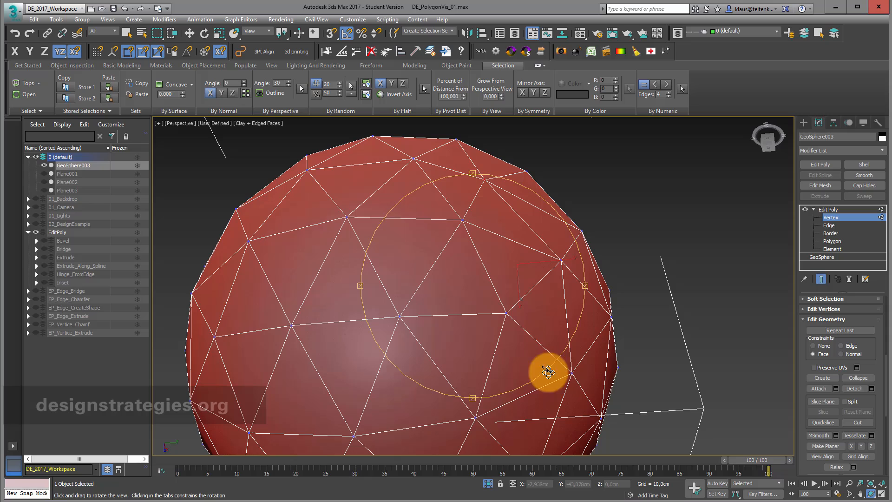
left_click(843, 356)
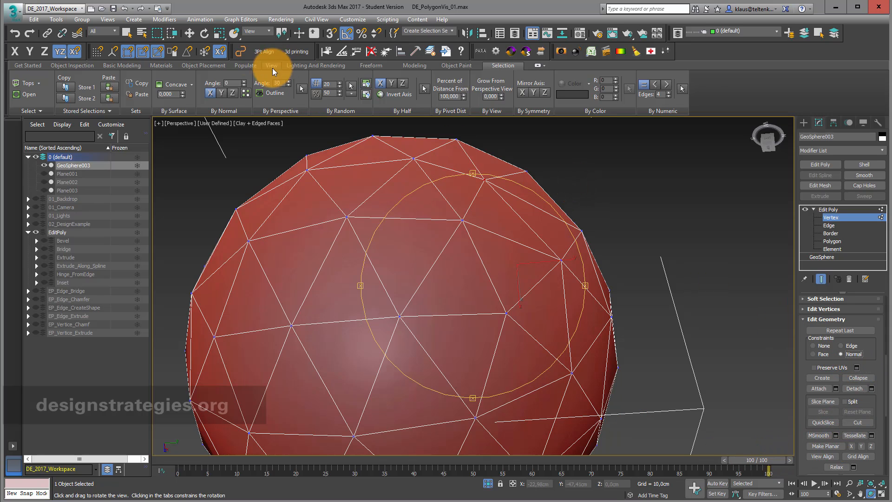
left_click(189, 33)
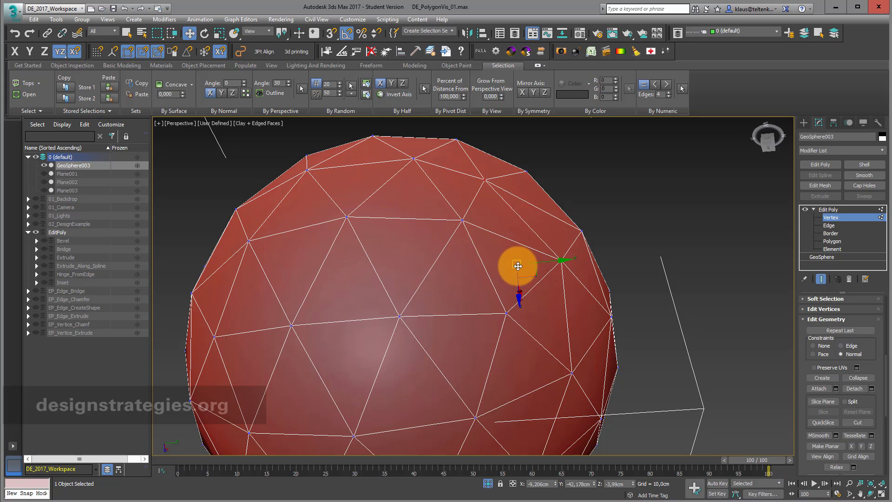
left_click_drag(535, 280, 564, 311)
mouse_move(565, 258)
left_mouse_down()
mouse_move(552, 213)
mouse_move(552, 308)
mouse_move(553, 255)
mouse_move(564, 241)
mouse_move(563, 270)
mouse_move(571, 231)
mouse_move(567, 264)
left_mouse_up()
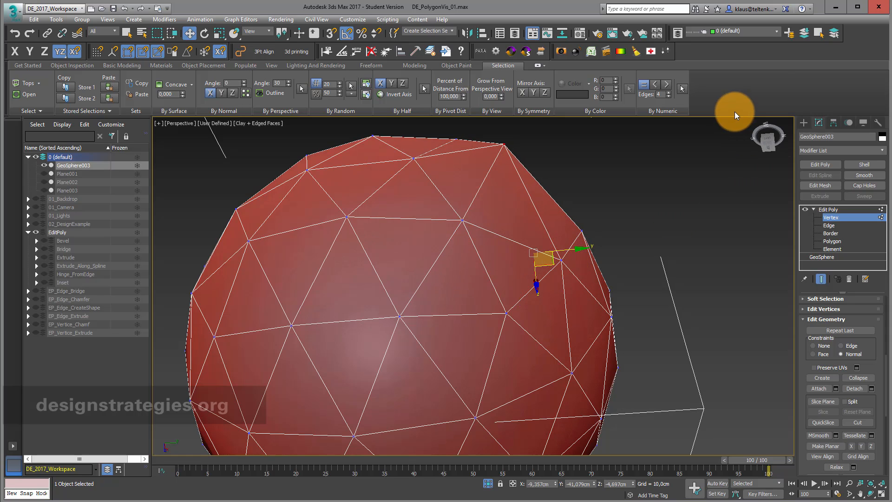
Select all polygons of the geosphere and tessellate them by Polygon
left_click(832, 241)
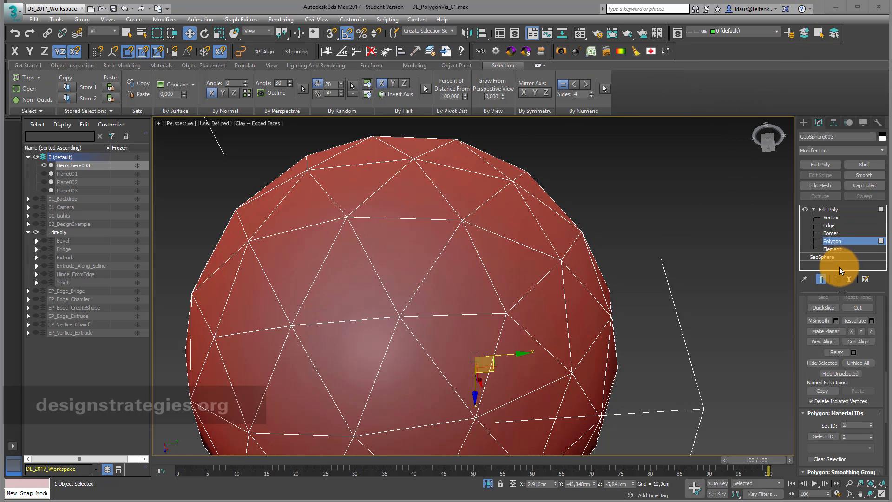
key("ctrl+a")
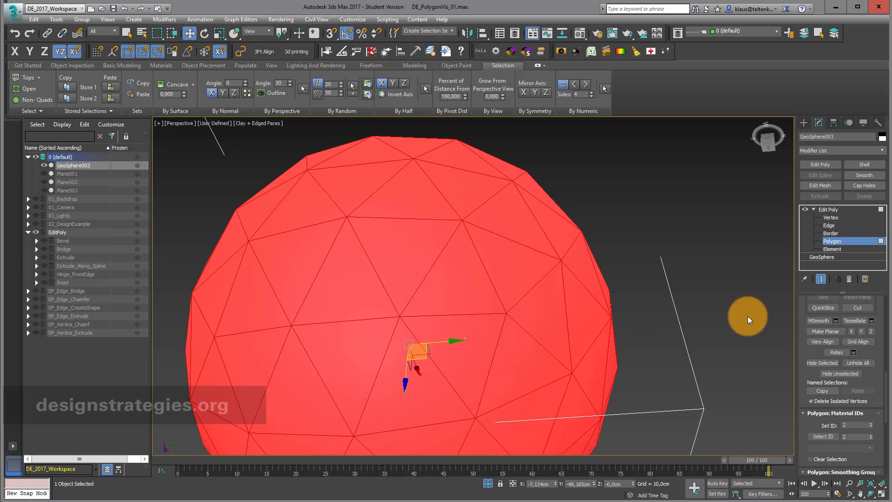
left_click(871, 320)
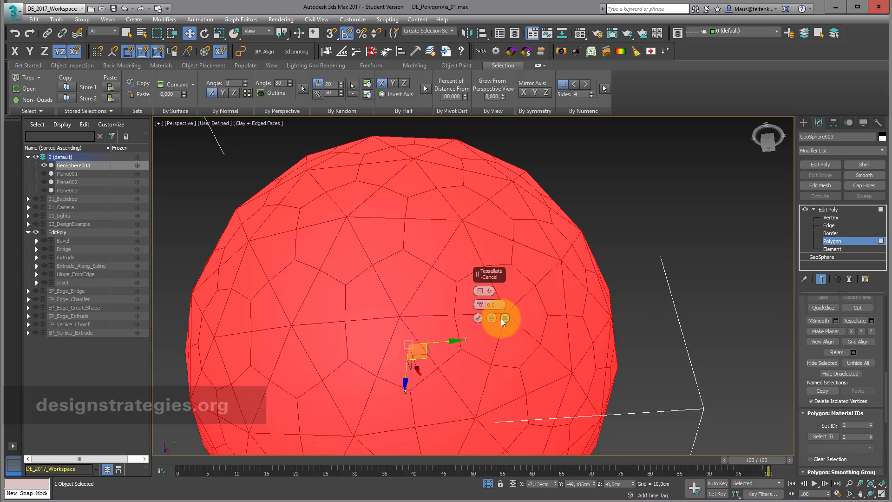
left_click(486, 290)
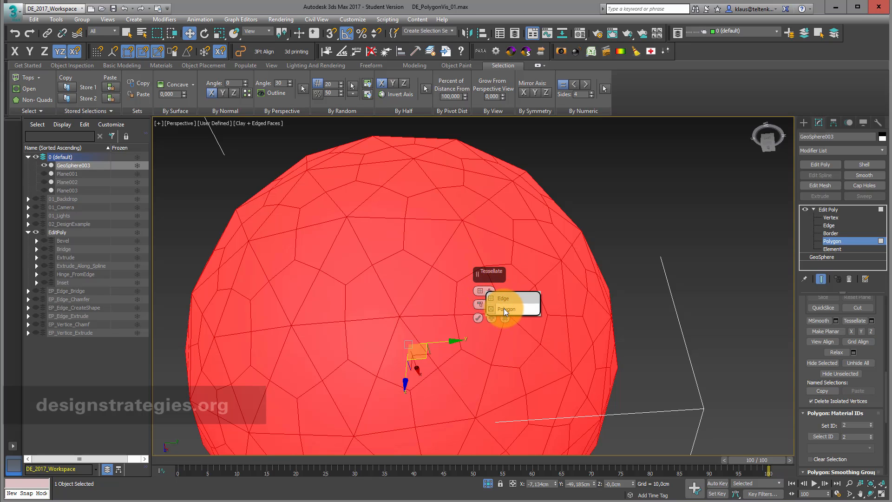
left_click(504, 309)
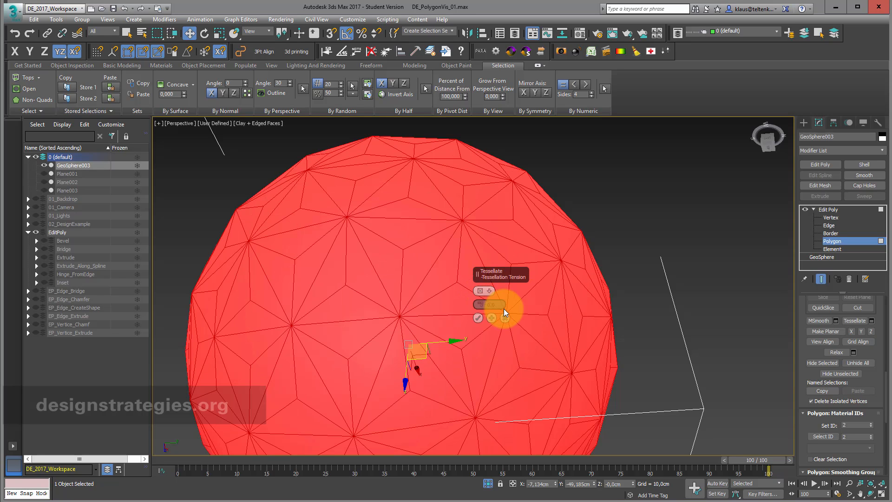
left_click(478, 319)
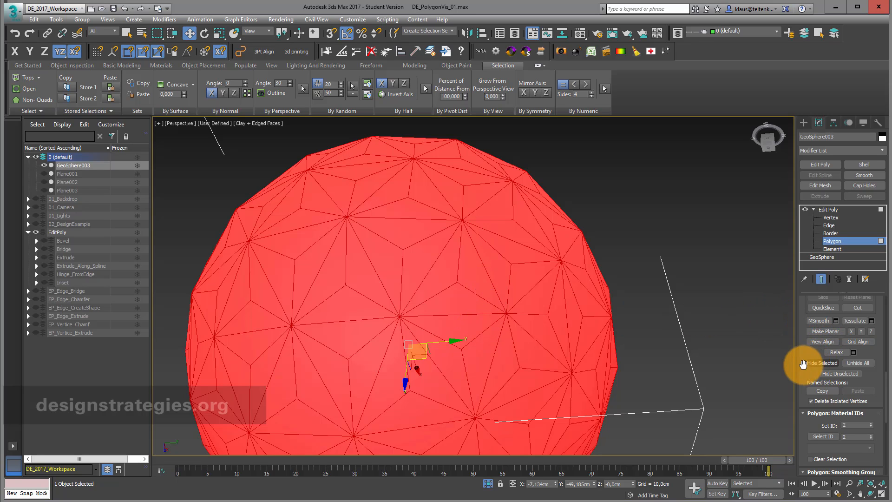
Review the geosphere's polygon Material IDs and Smoothing Groups settings, down to the Paint Deformation options
mouse_move(798, 375)
left_mouse_down()
mouse_move(799, 354)
mouse_move(803, 386)
left_mouse_up()
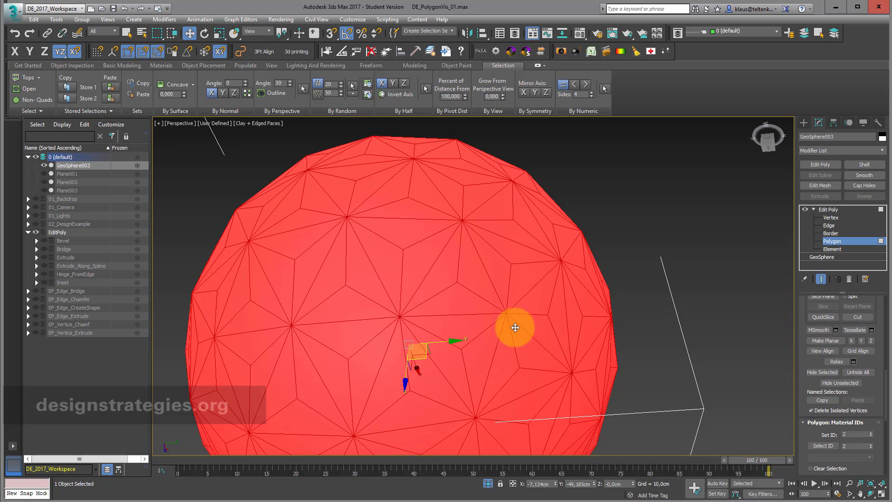
middle_click_drag(514, 325, 489, 301)
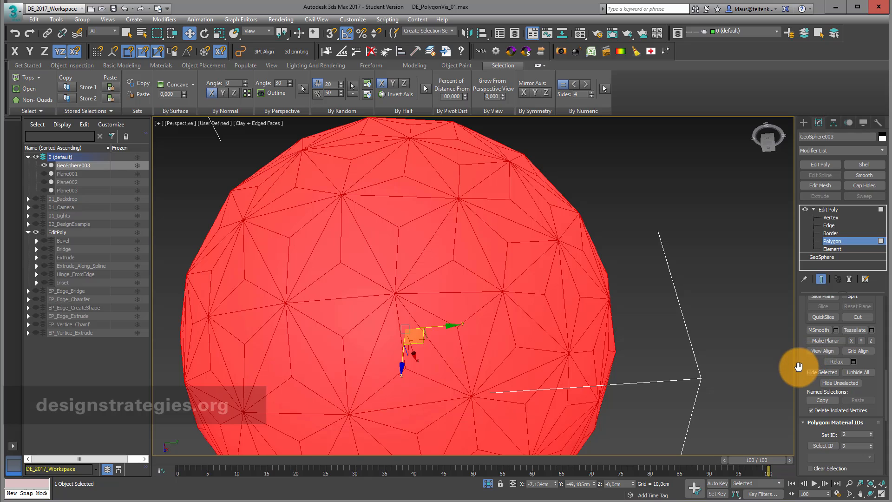
left_click_drag(798, 368, 811, 269)
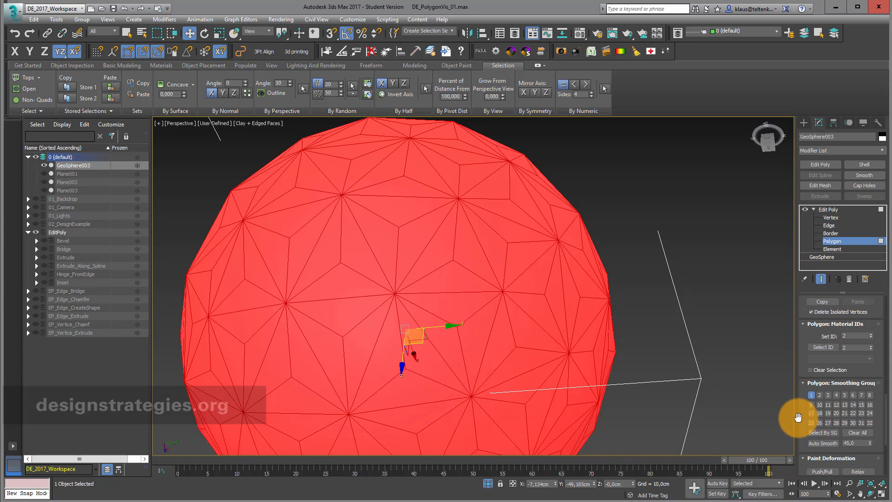
left_click_drag(796, 415, 824, 279)
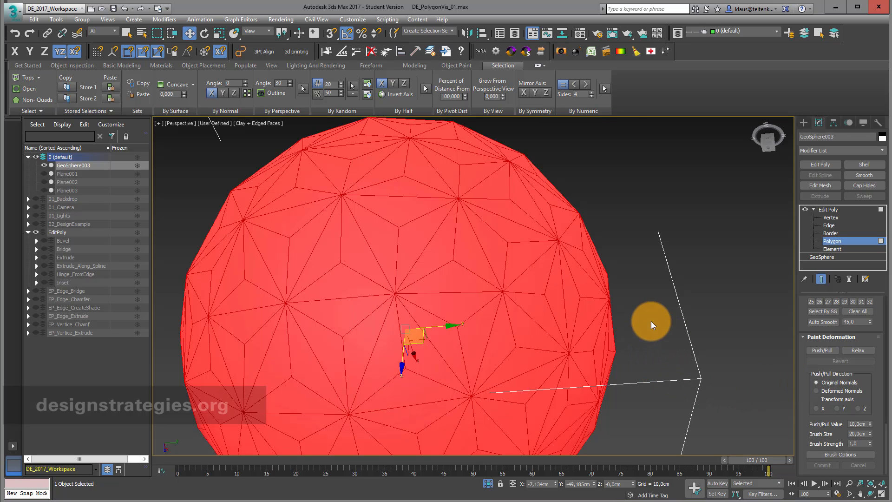
scroll(559, 340, "down", 5)
middle_click_drag(559, 341, 564, 303)
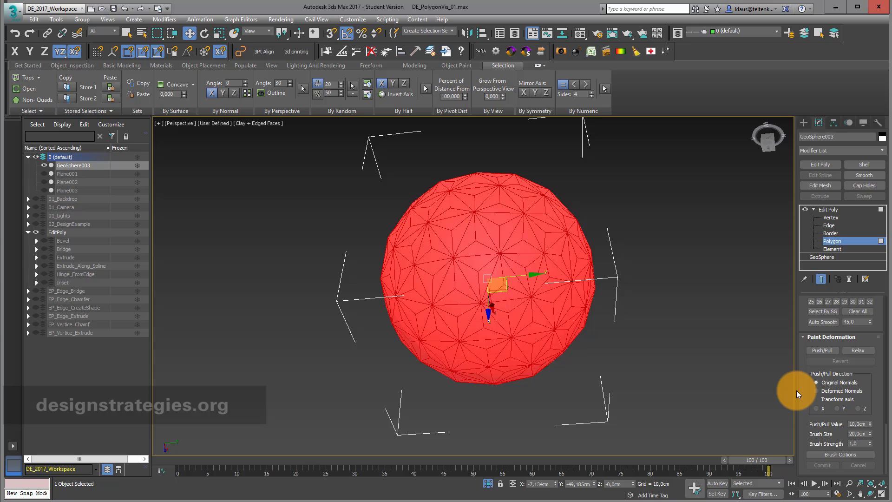